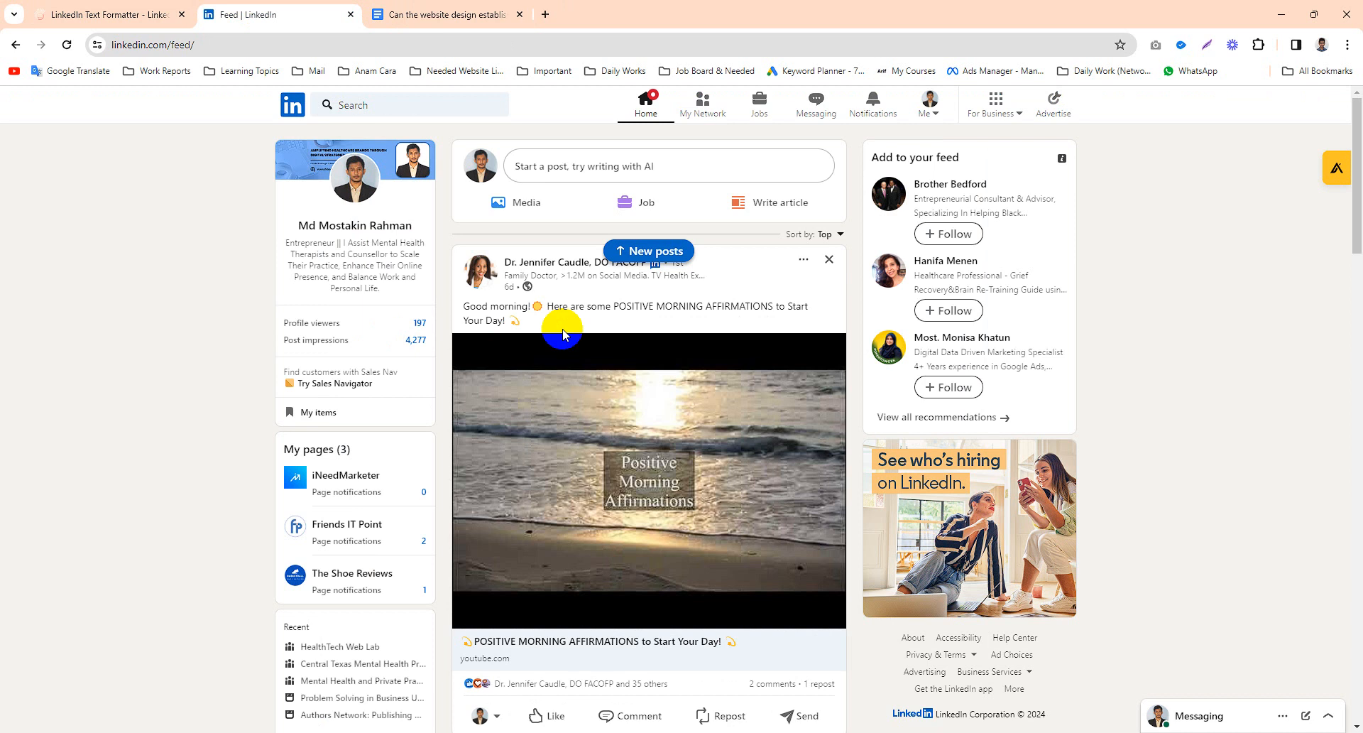
# - Start a new post and paste the document's title question, copied from the Google Doc, into it
pyautogui.click(560, 171)
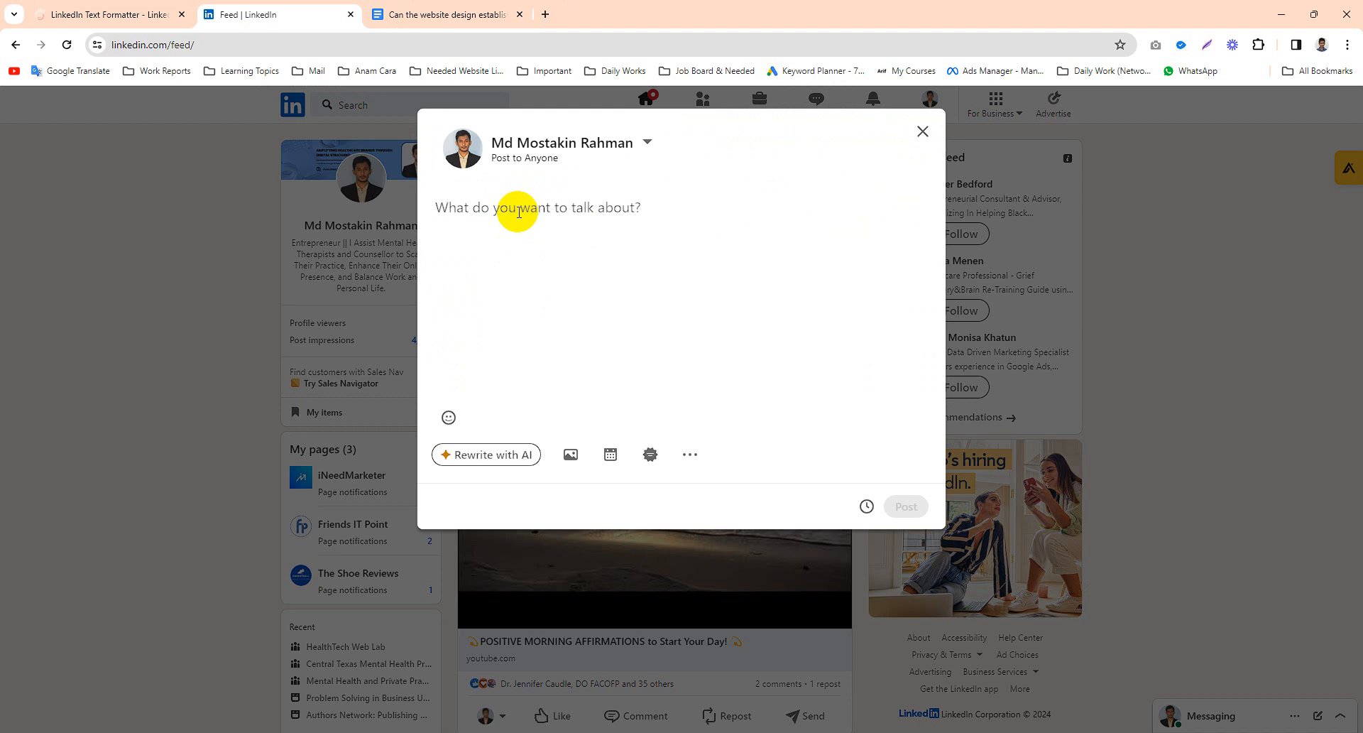
pyautogui.click(409, 14)
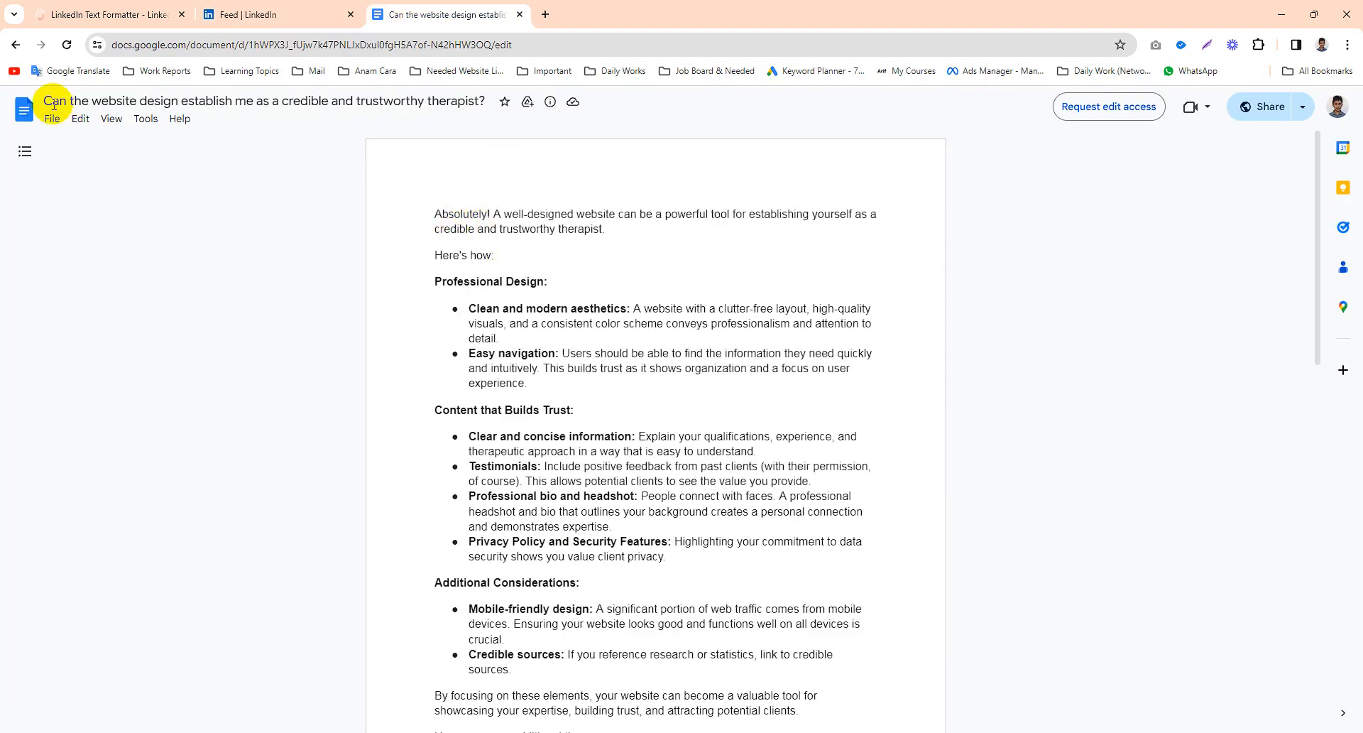
pyautogui.moveTo(45, 101); pyautogui.dragTo(467, 101)
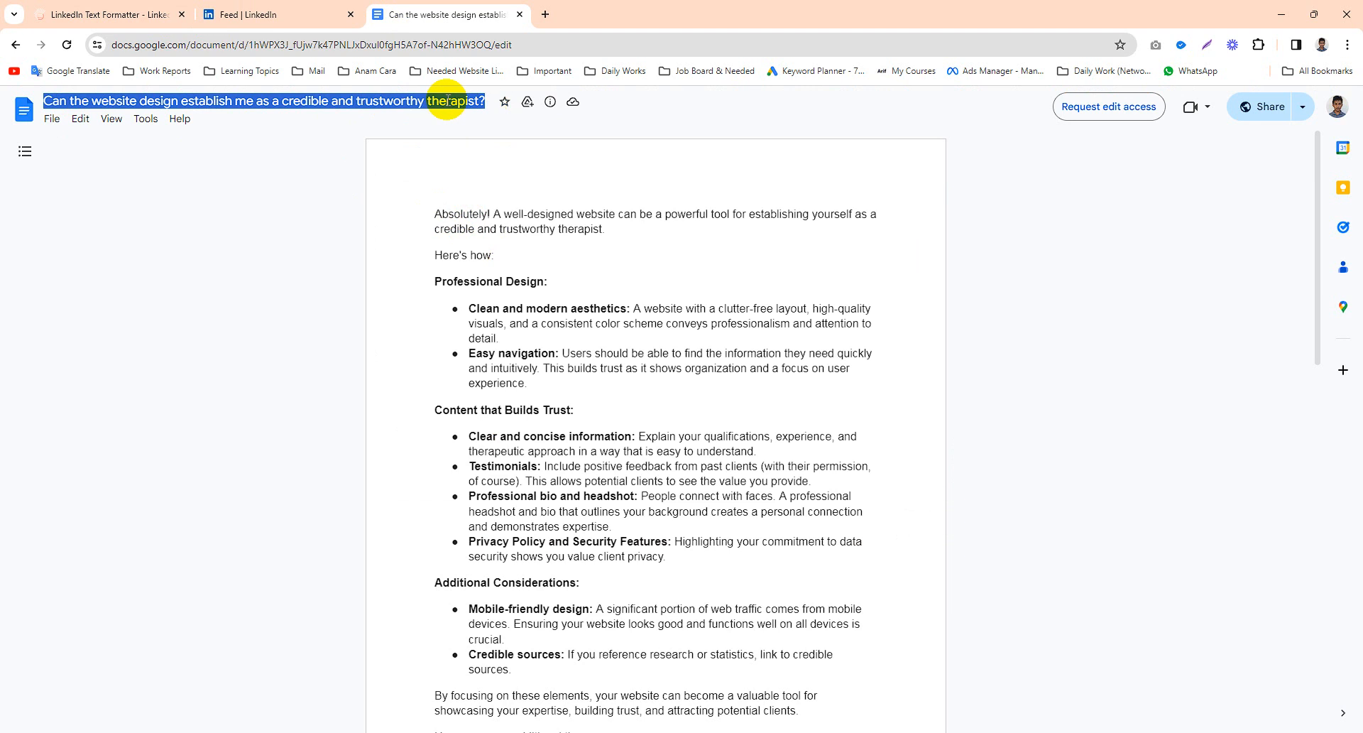
pyautogui.click(277, 9)
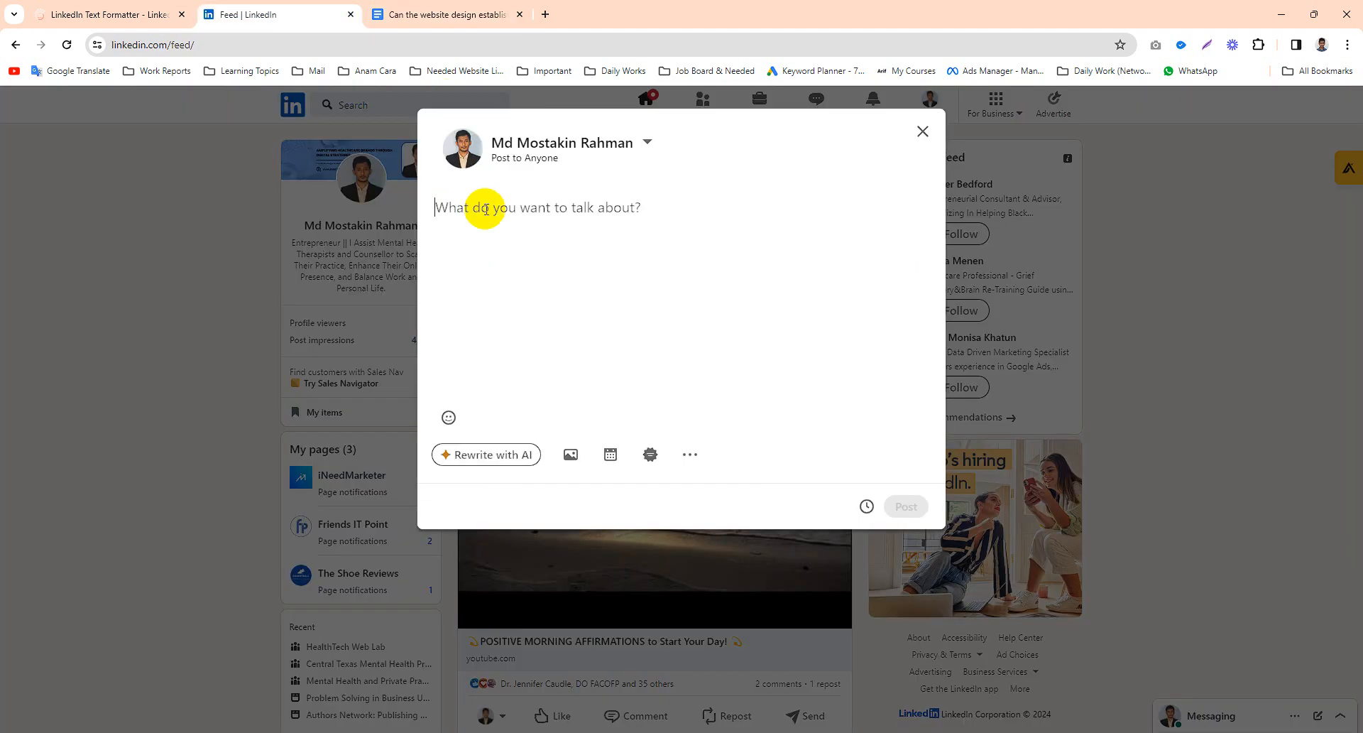
pyautogui.write('Can the website design establish me as a credible and trustworthy therapist?')
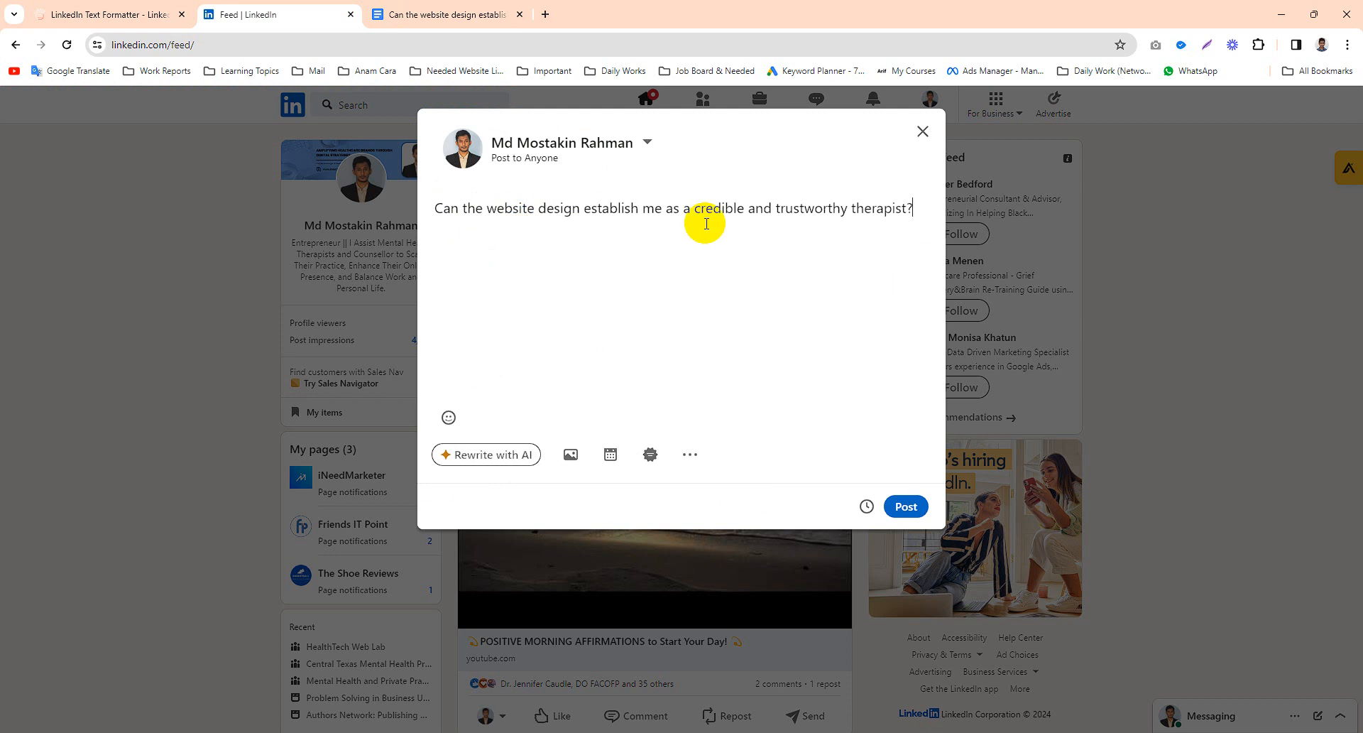
pyautogui.moveTo(915, 212); pyautogui.dragTo(441, 223)
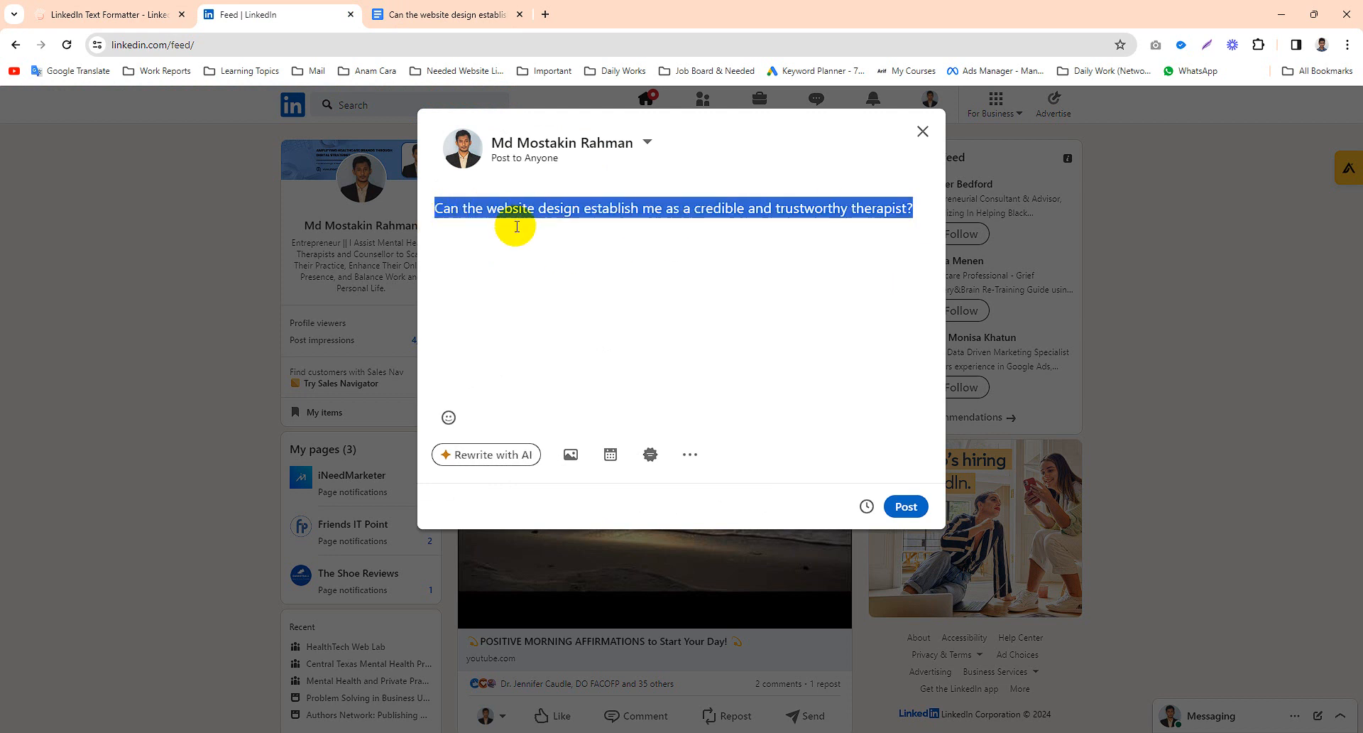
pyautogui.click(745, 220)
pyautogui.moveTo(914, 205); pyautogui.dragTo(477, 212)
pyautogui.click(472, 208)
# - Copy the 'Professional Design:' heading from the document and paste it below the question in the post, separated by a blank line
pyautogui.click(419, 10)
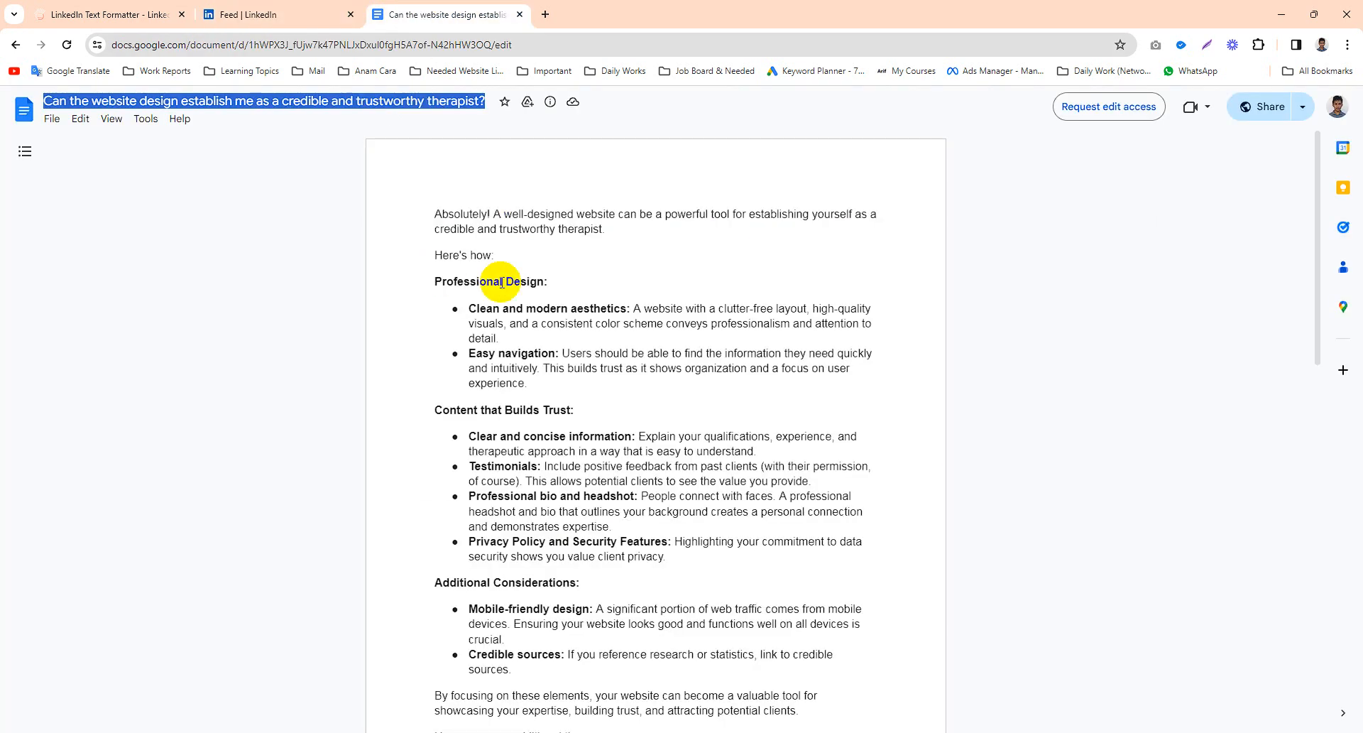
pyautogui.moveTo(550, 283); pyautogui.dragTo(408, 285)
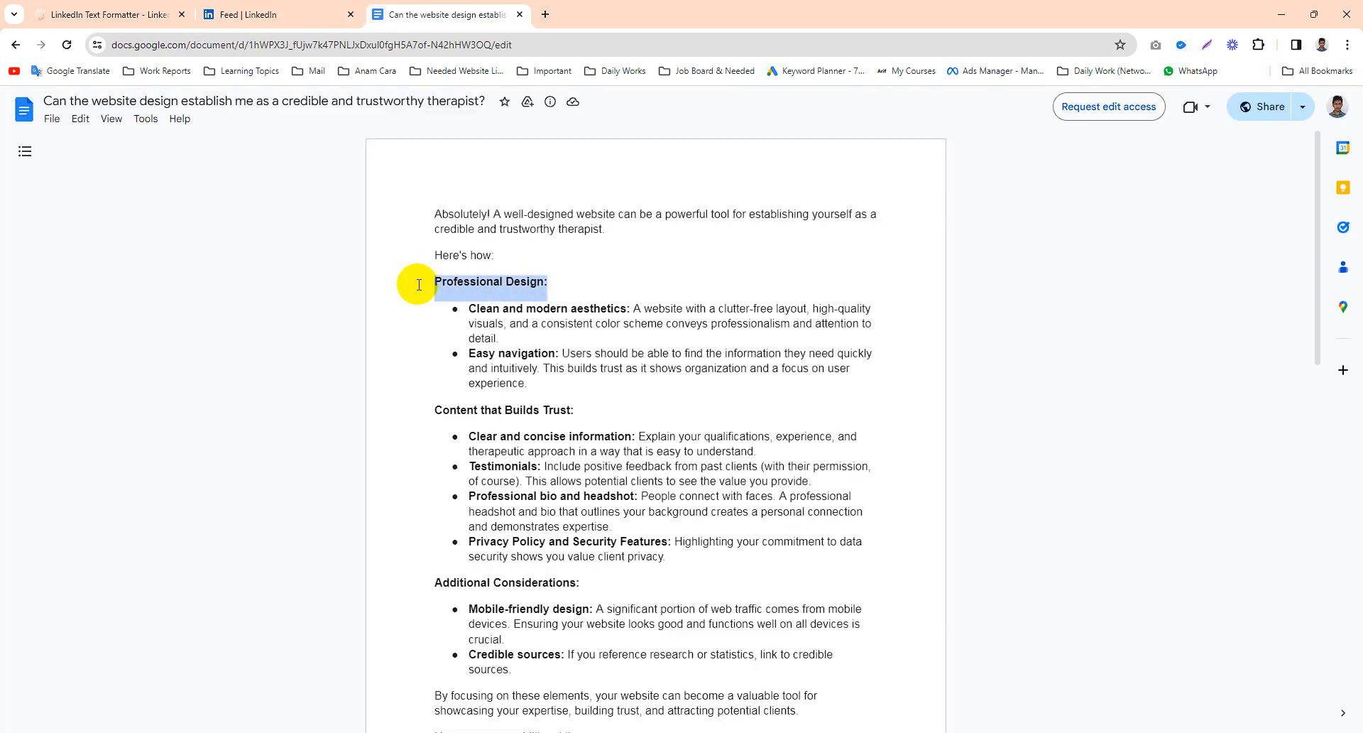
pyautogui.click(313, 12)
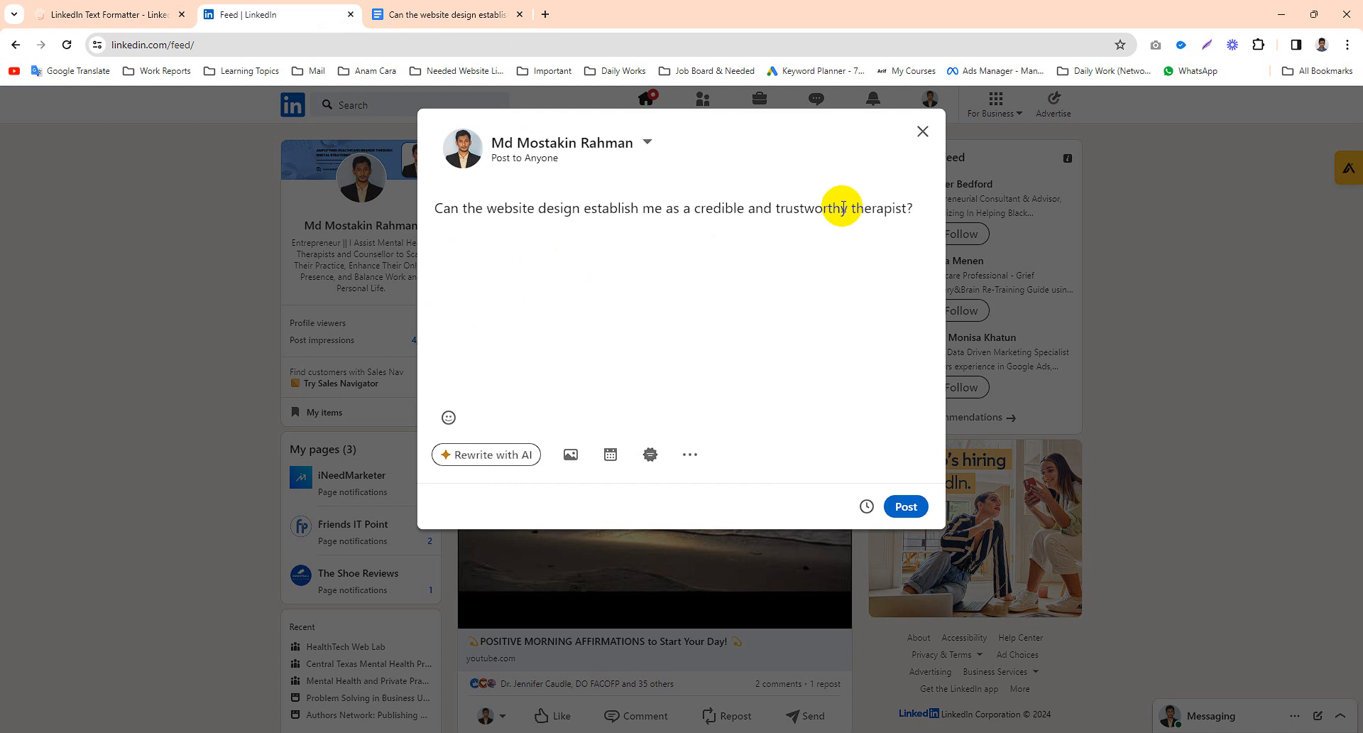
pyautogui.click(841, 207)
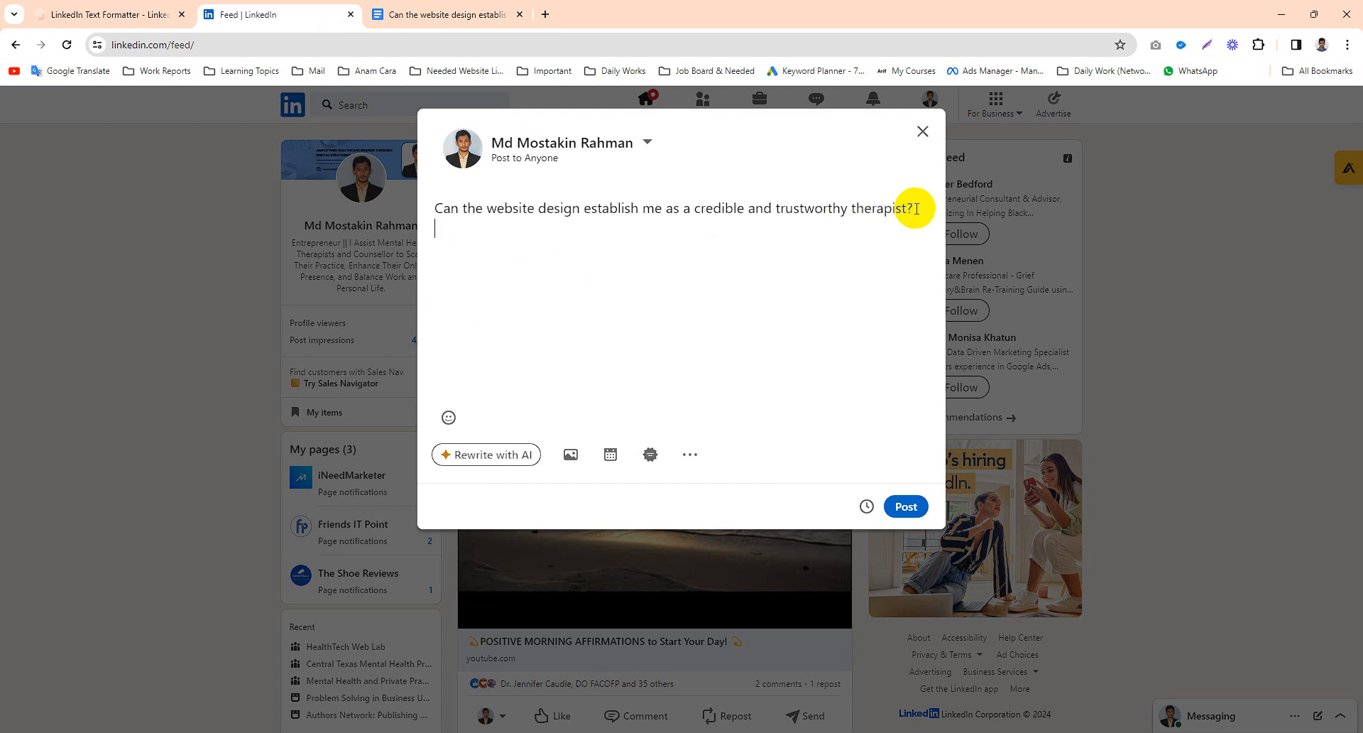
pyautogui.moveTo(588, 234); pyautogui.dragTo(425, 240)
pyautogui.hotkey('ctrl', 'c')
pyautogui.click(568, 243)
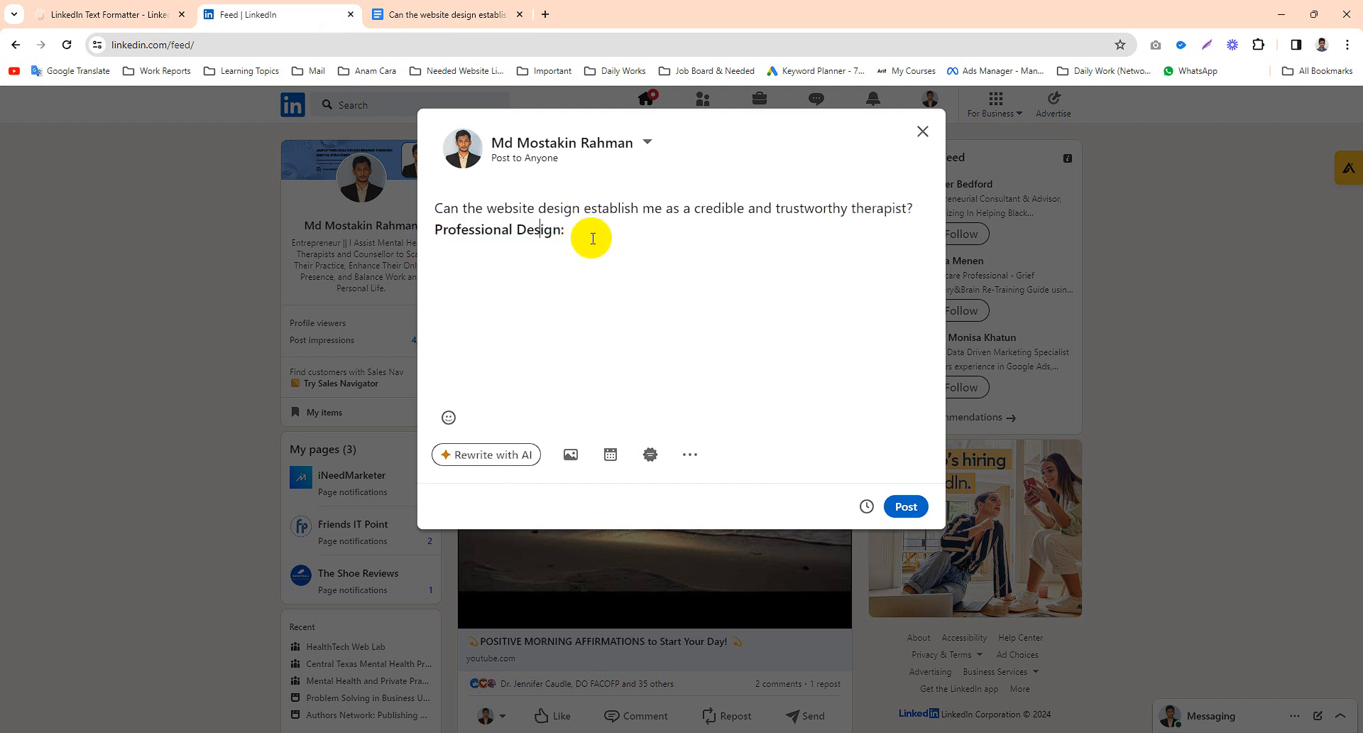
pyautogui.click(436, 230)
pyautogui.press('Return')
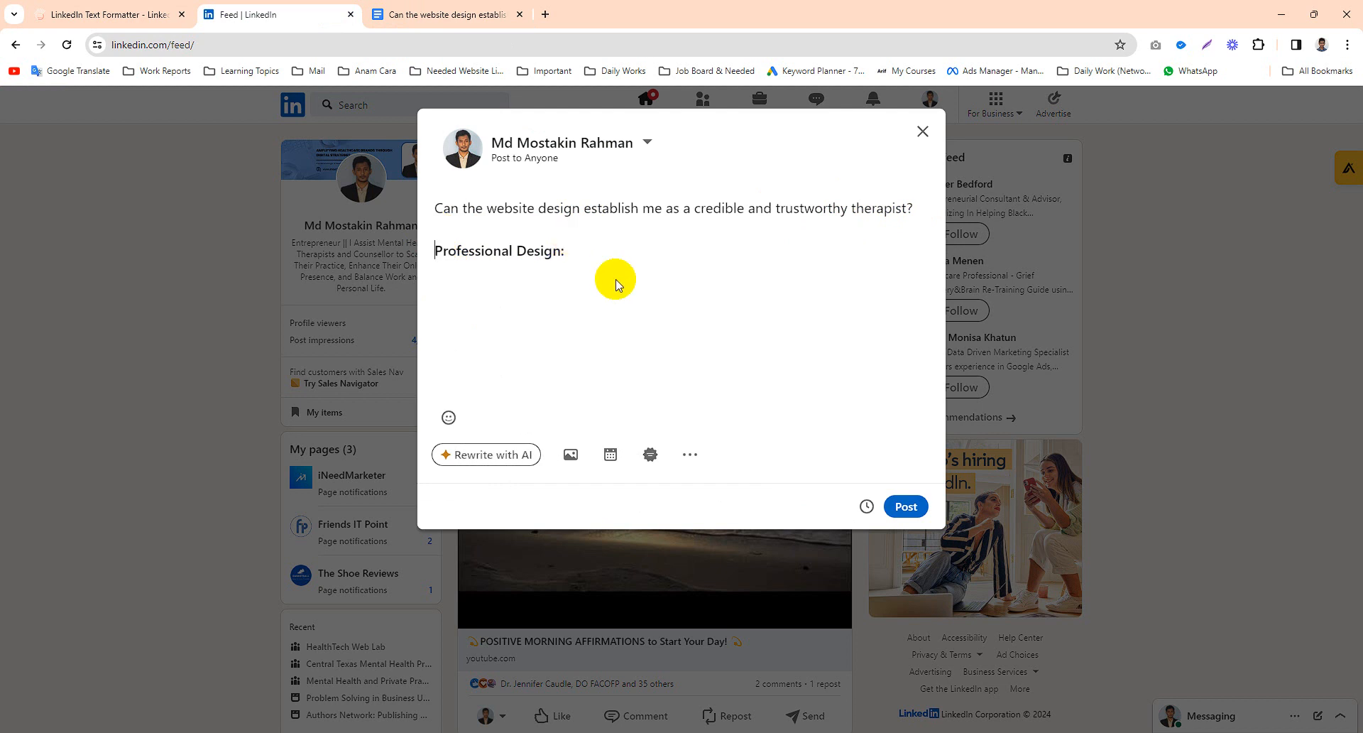
# - Publish the post
pyautogui.moveTo(588, 259); pyautogui.dragTo(435, 206)
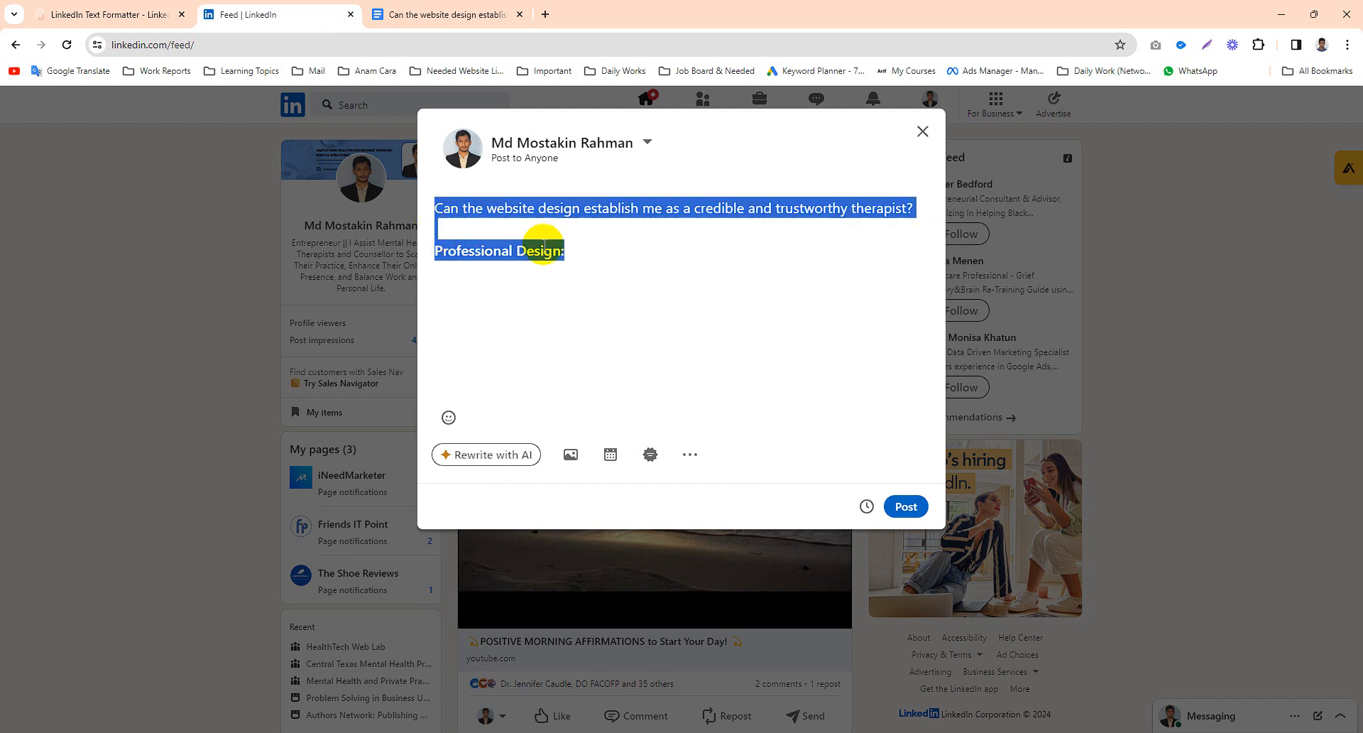
pyautogui.click(653, 236)
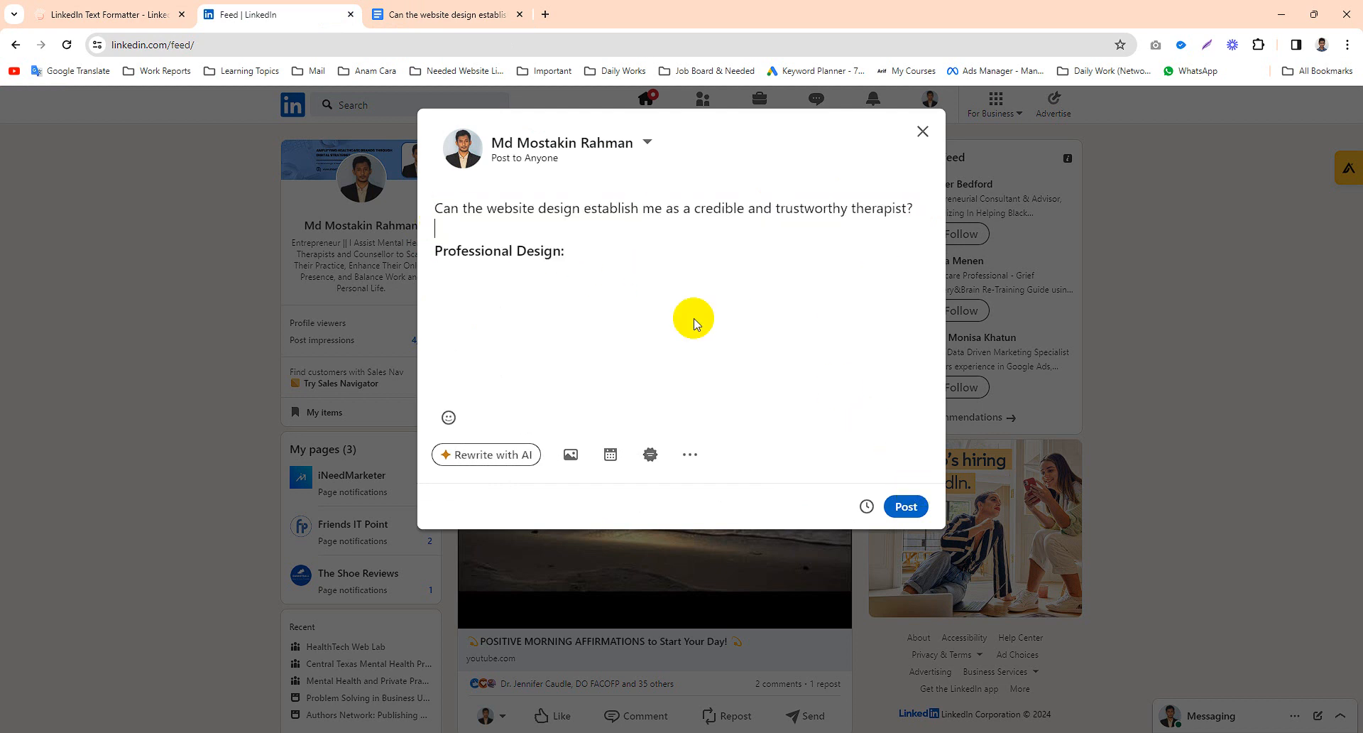
pyautogui.click(898, 506)
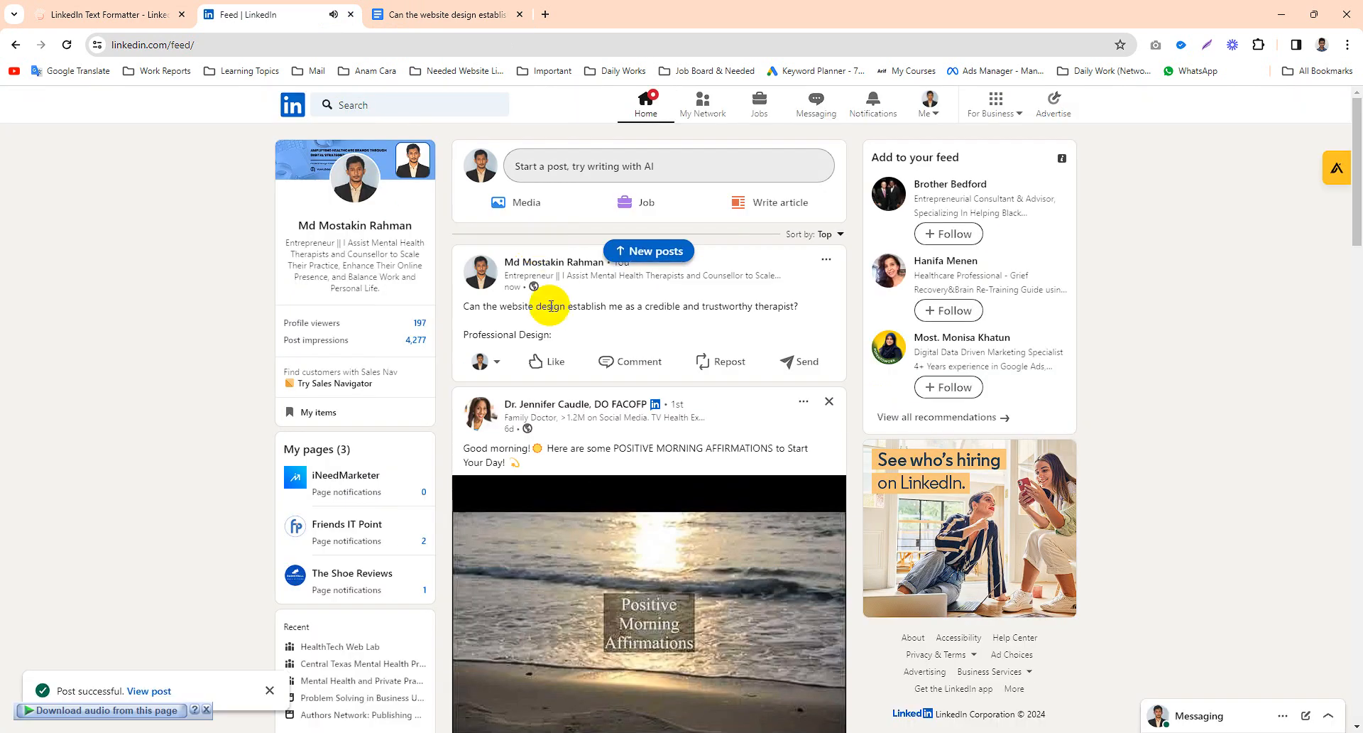
# - Delete the just-published post from the feed
pyautogui.moveTo(560, 338); pyautogui.dragTo(462, 305)
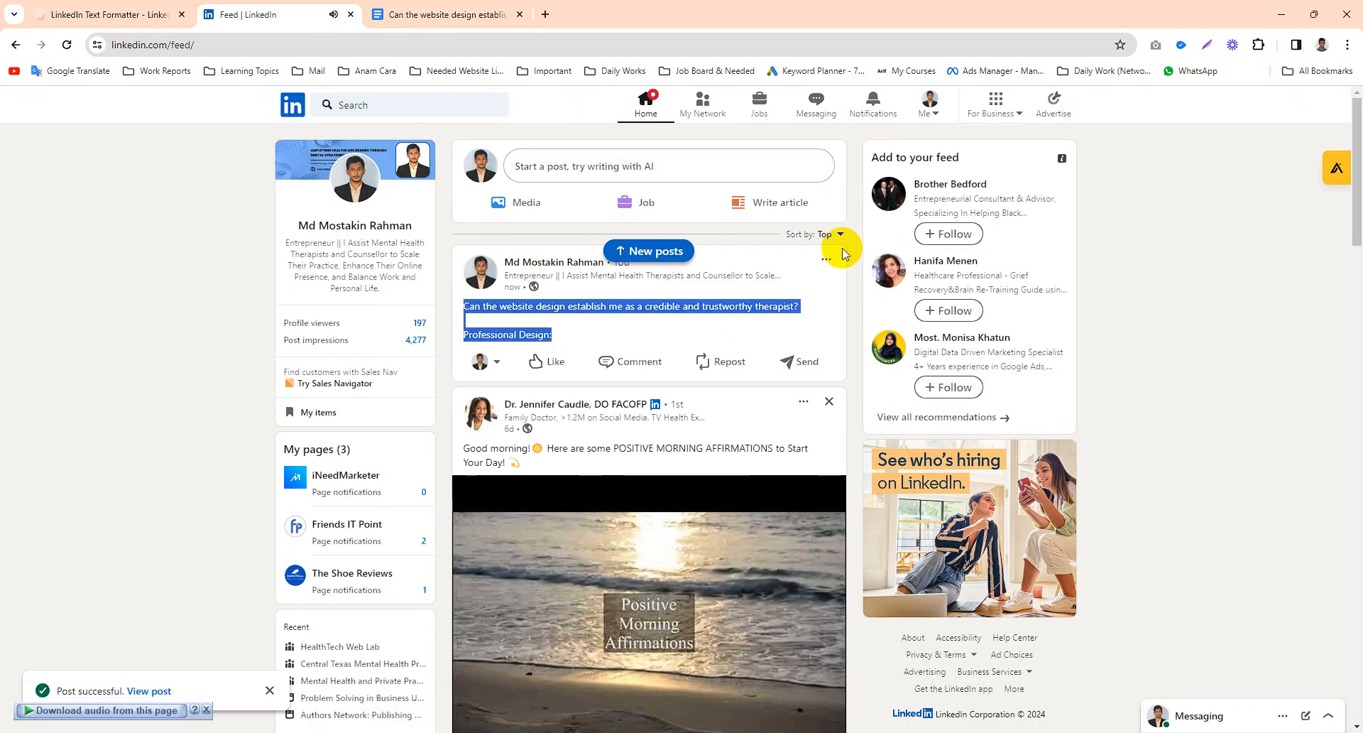
pyautogui.click(823, 263)
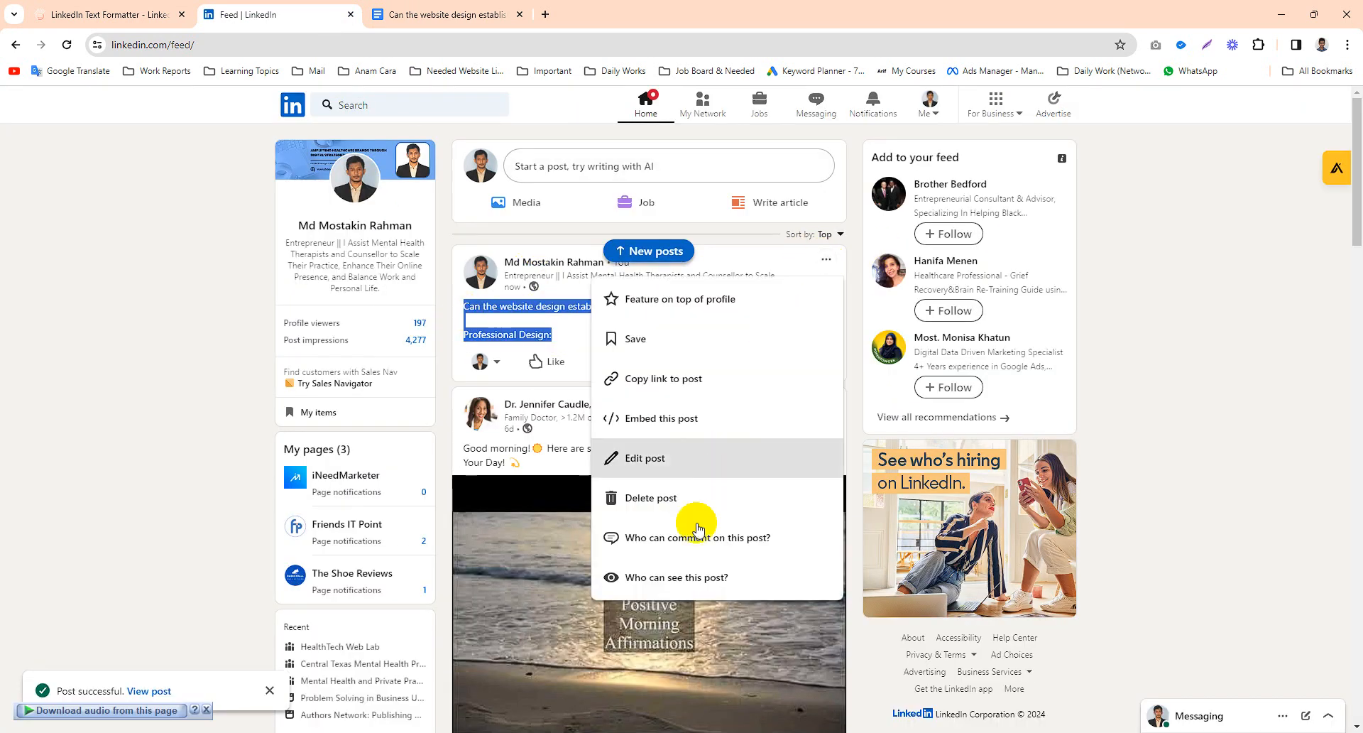
pyautogui.click(663, 506)
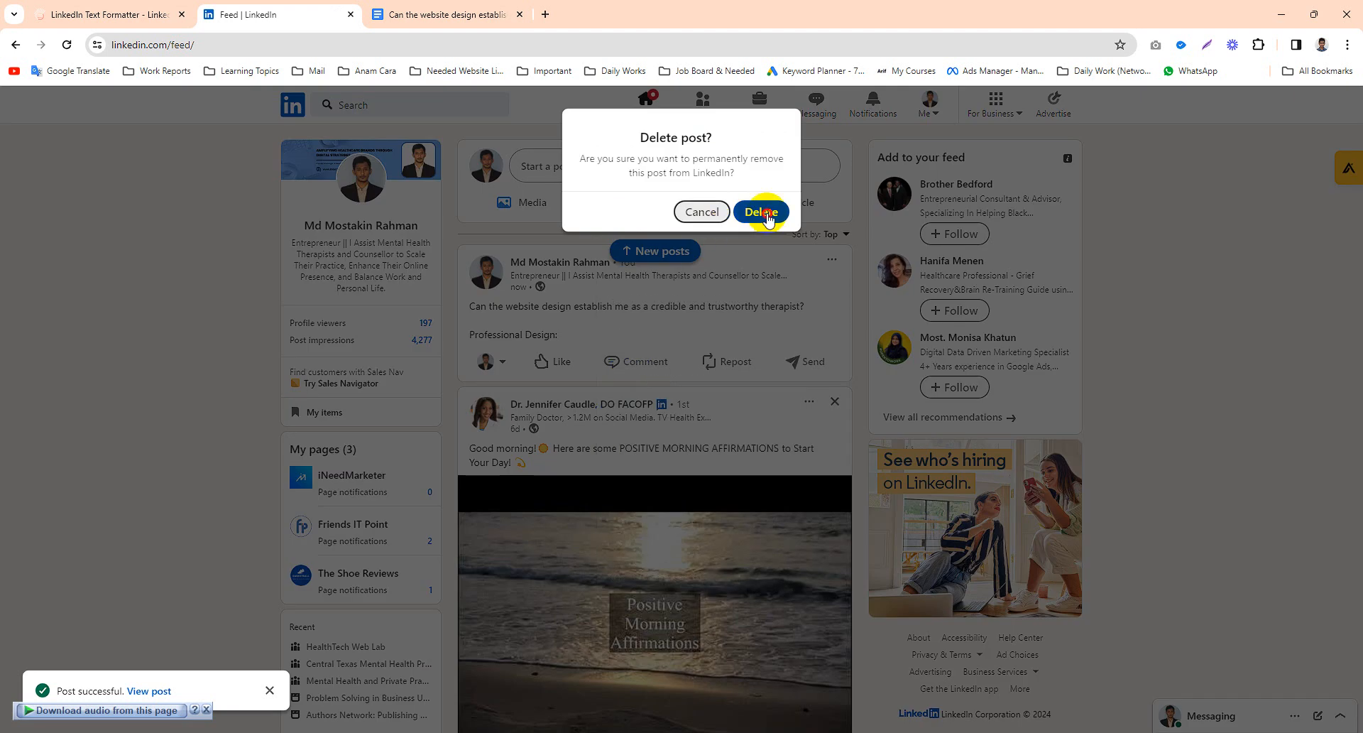
pyautogui.click(761, 211)
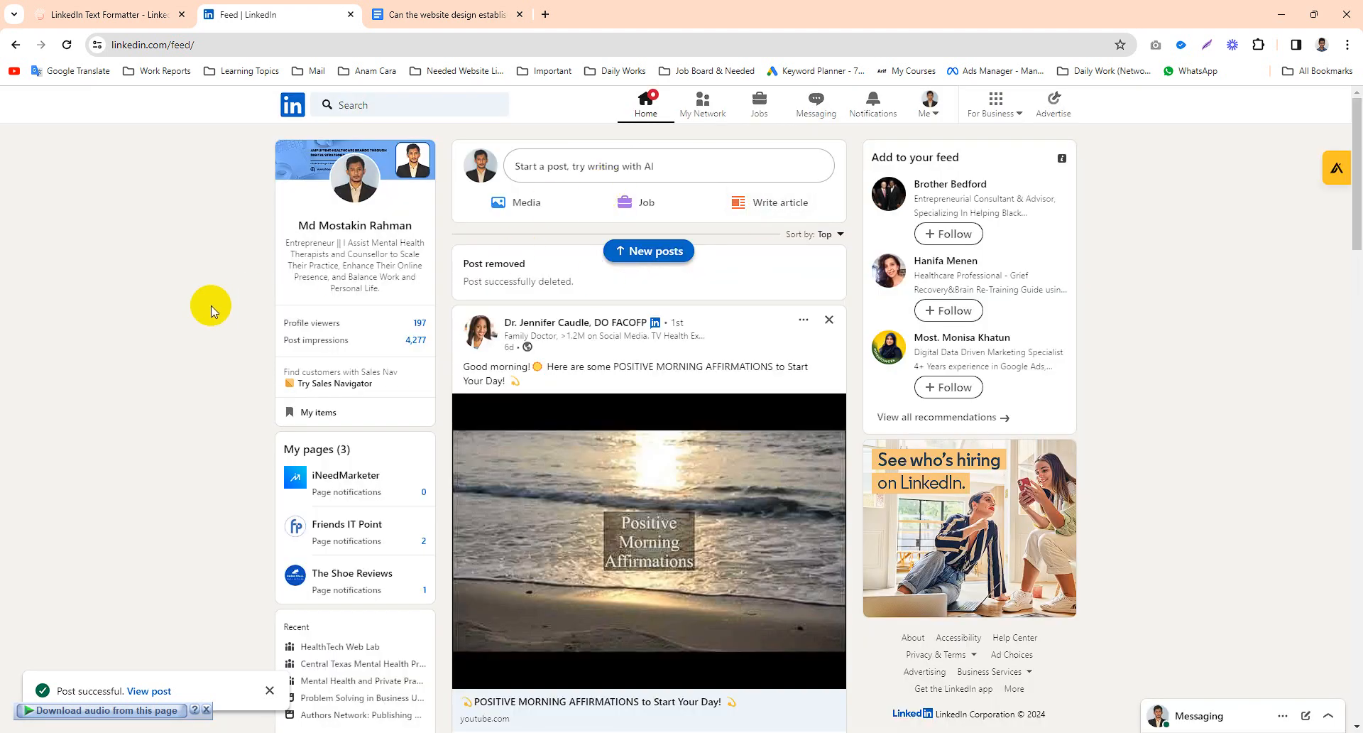
# - Open a new post composer and switch to the LinkedIn Text Formatter page
pyautogui.click(614, 167)
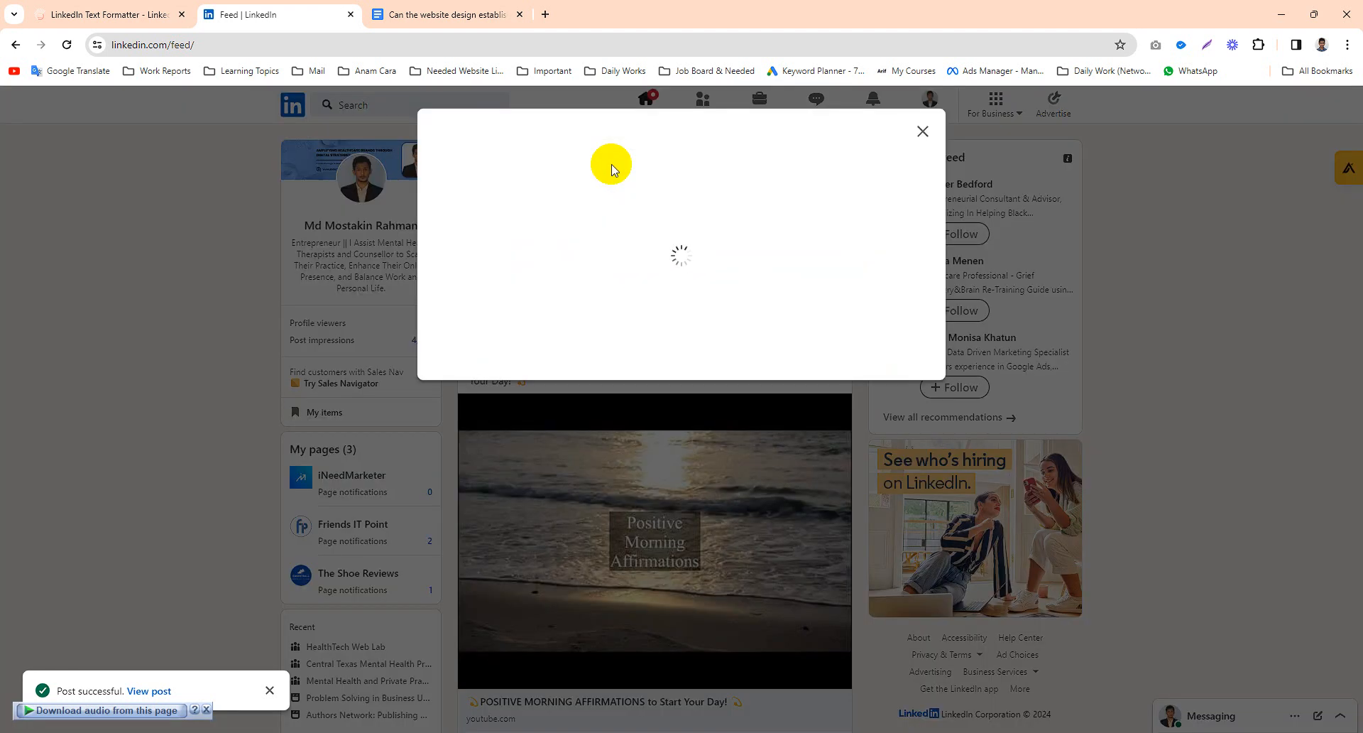
pyautogui.click(140, 18)
pyautogui.scroll(10, 469, 216)
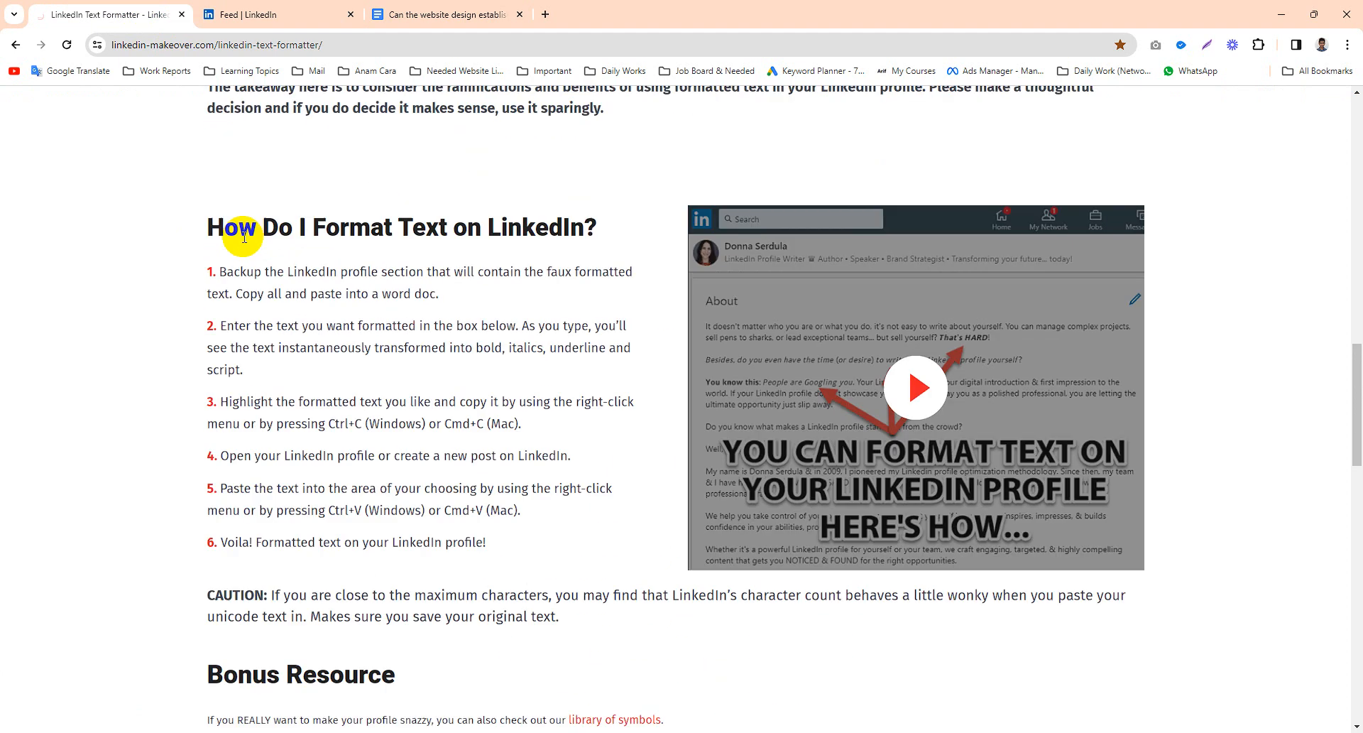
pyautogui.scroll(15, 466, 213)
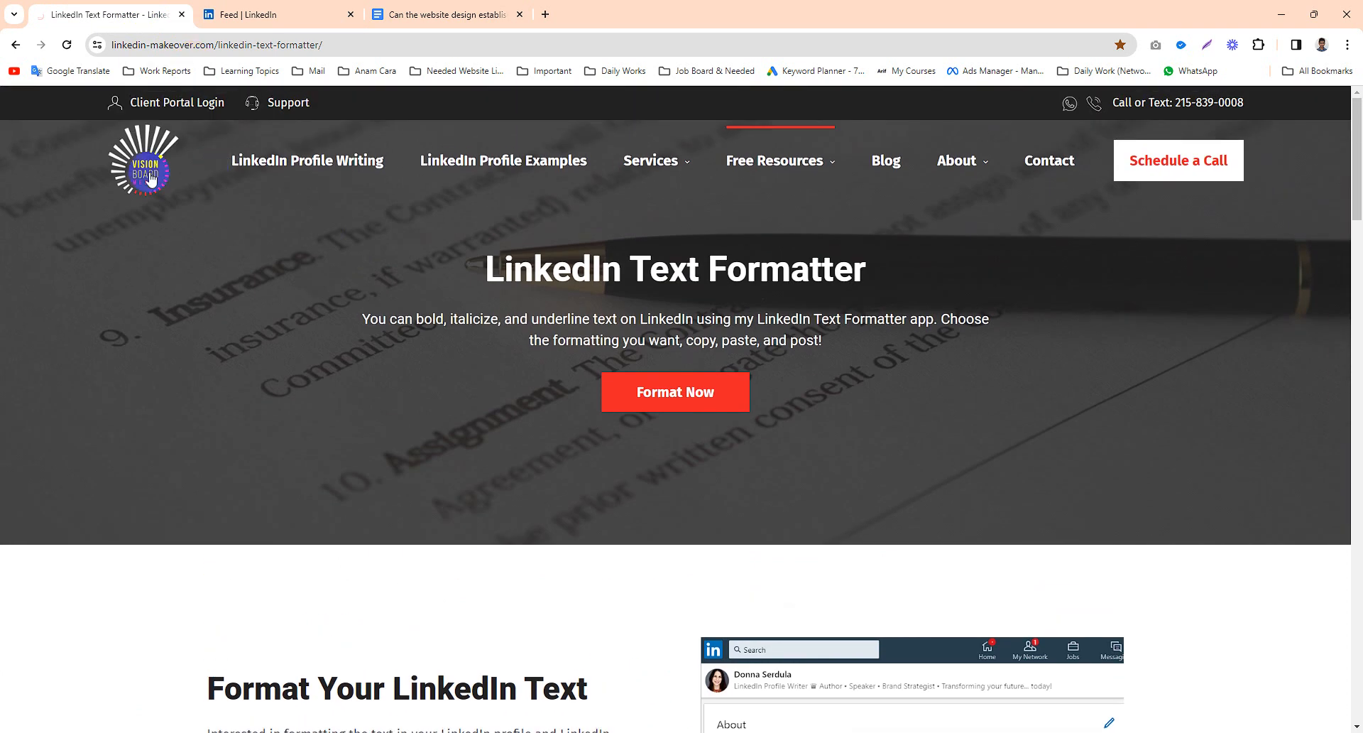
pyautogui.click(162, 178)
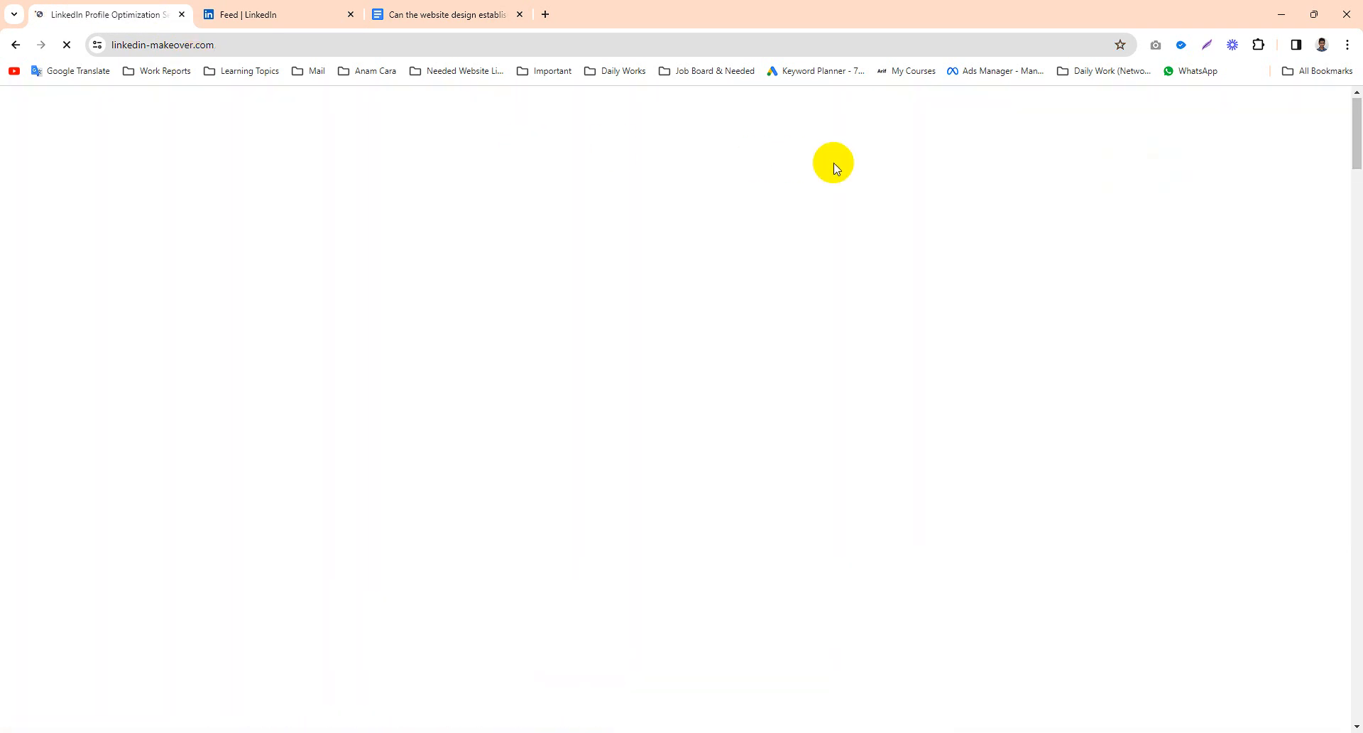
pyautogui.scroll(-8, 730, 374)
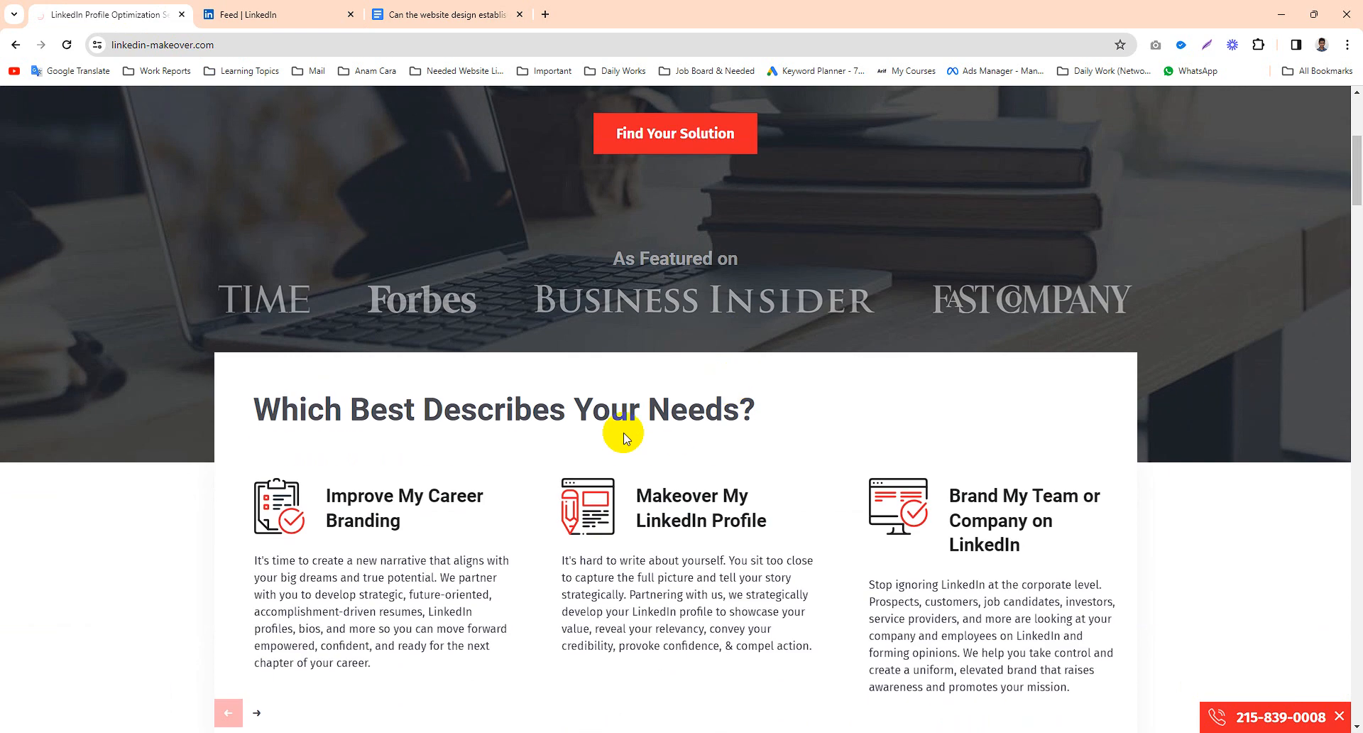
pyautogui.scroll(8, 659, 409)
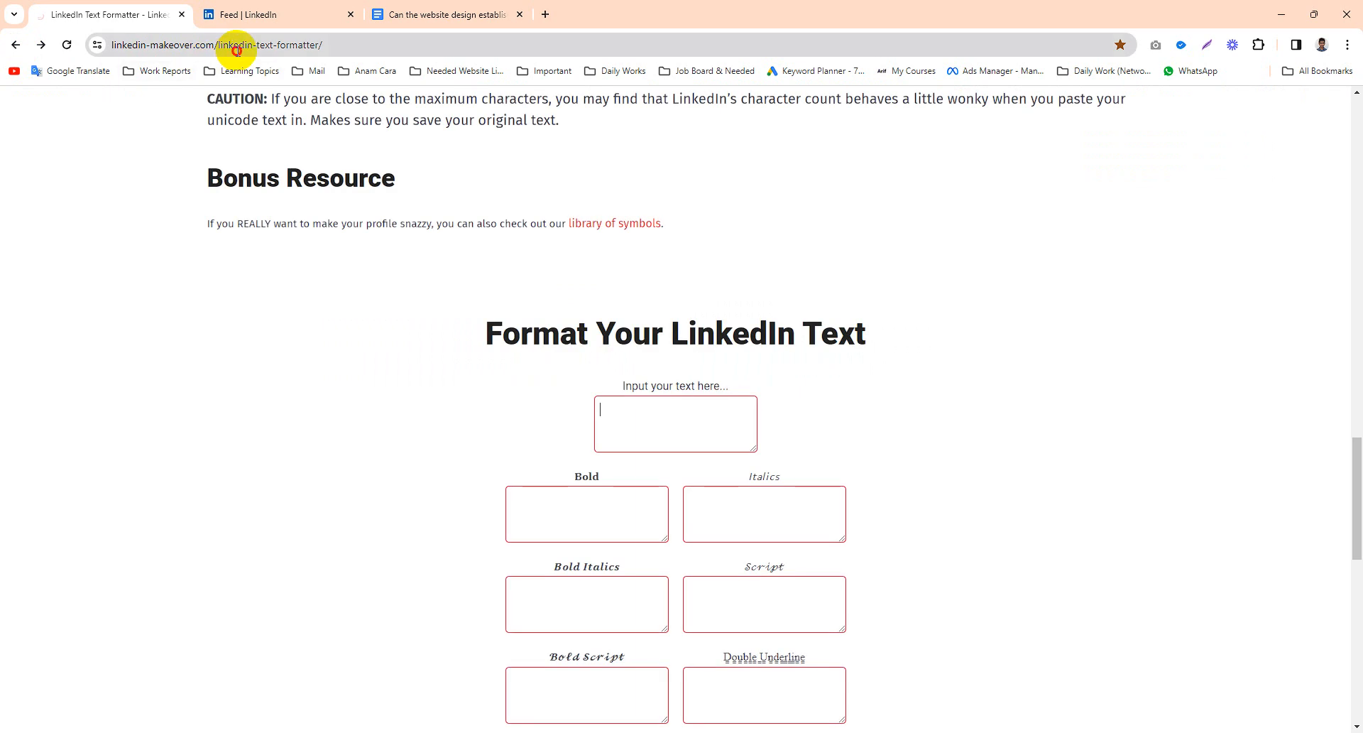
pyautogui.click(291, 45)
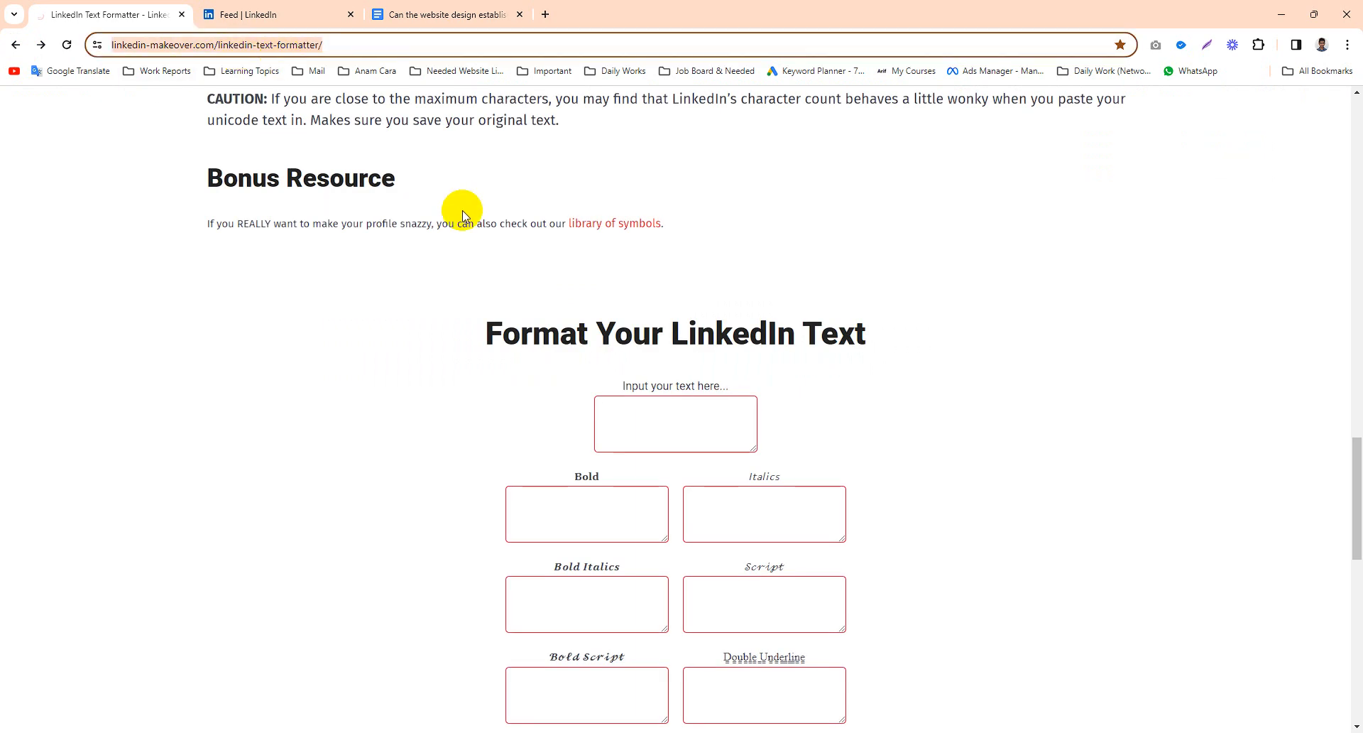
# - Paste the question 'Can the website design establish me as a credible and trustworthy therapist?' into the formatter's input box
pyautogui.scroll(2, 469, 224)
pyautogui.scroll(-3, 478, 232)
pyautogui.click(653, 351)
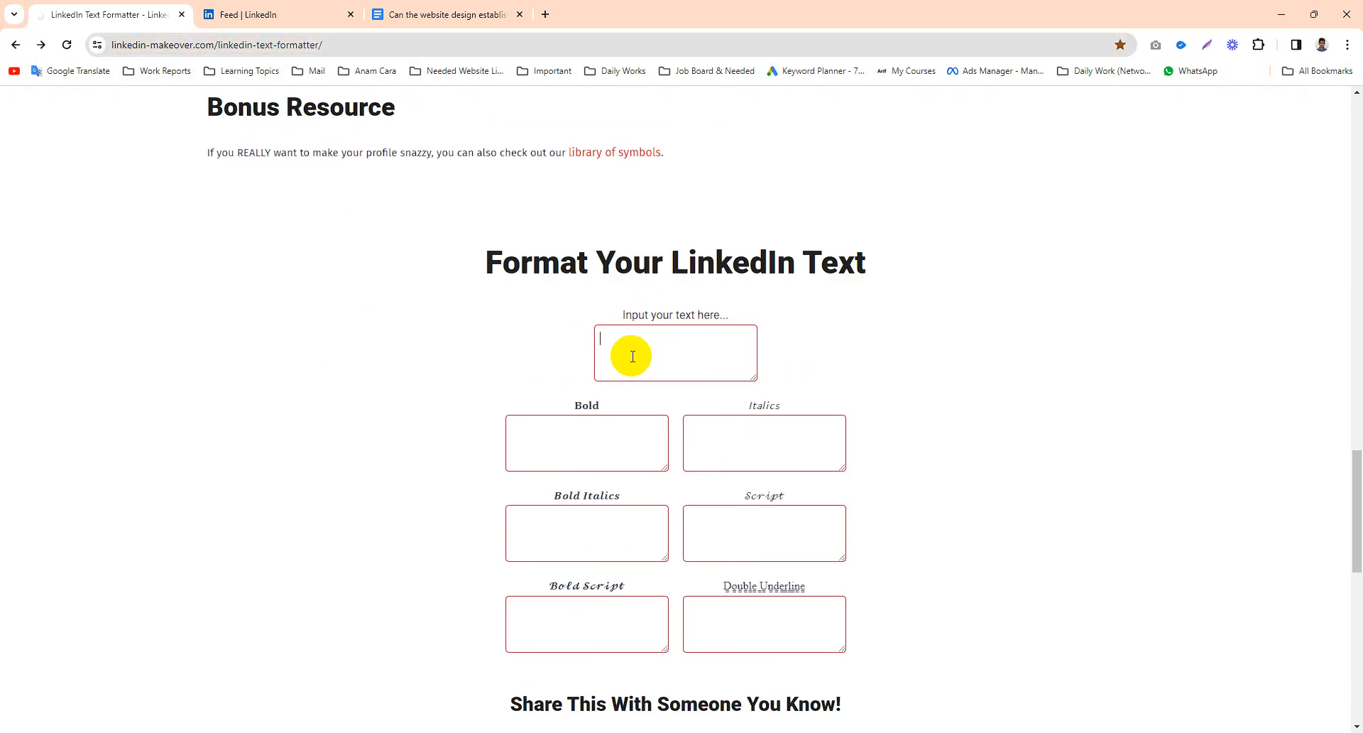
pyautogui.hotkey('ctrl', 'v')
pyautogui.moveTo(718, 338); pyautogui.dragTo(447, 350)
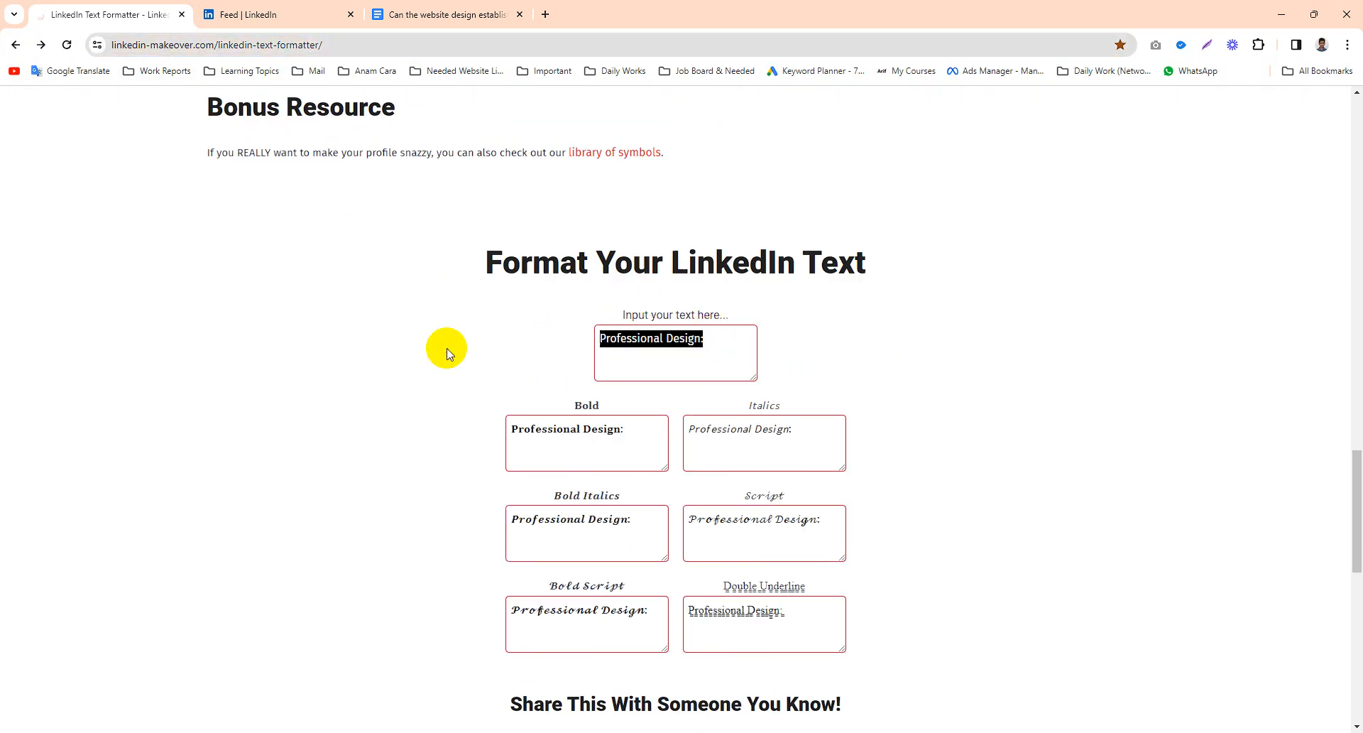
pyautogui.press('super+v')
pyautogui.click(611, 531)
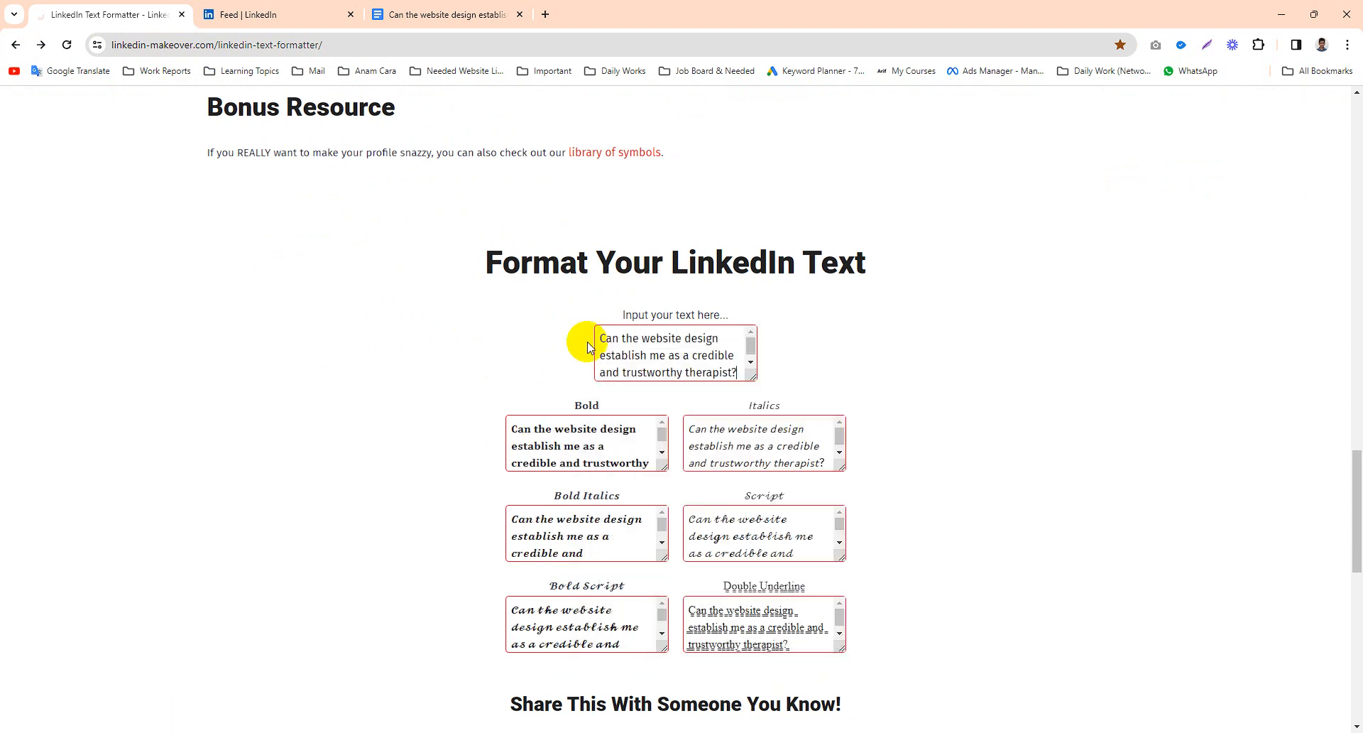
# - Enlarge the Bold output box and select its bold version of the question for copying
pyautogui.scroll(-1, 661, 397)
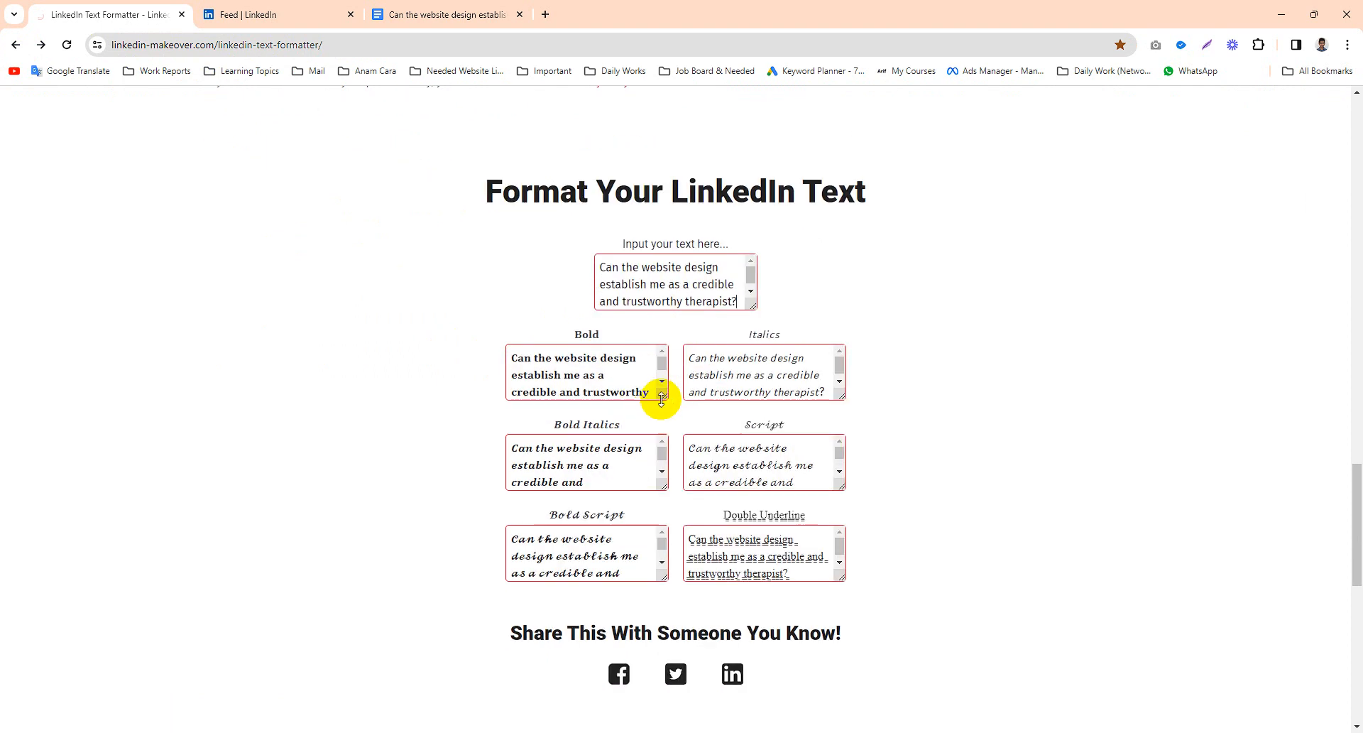
pyautogui.moveTo(663, 396); pyautogui.dragTo(664, 476)
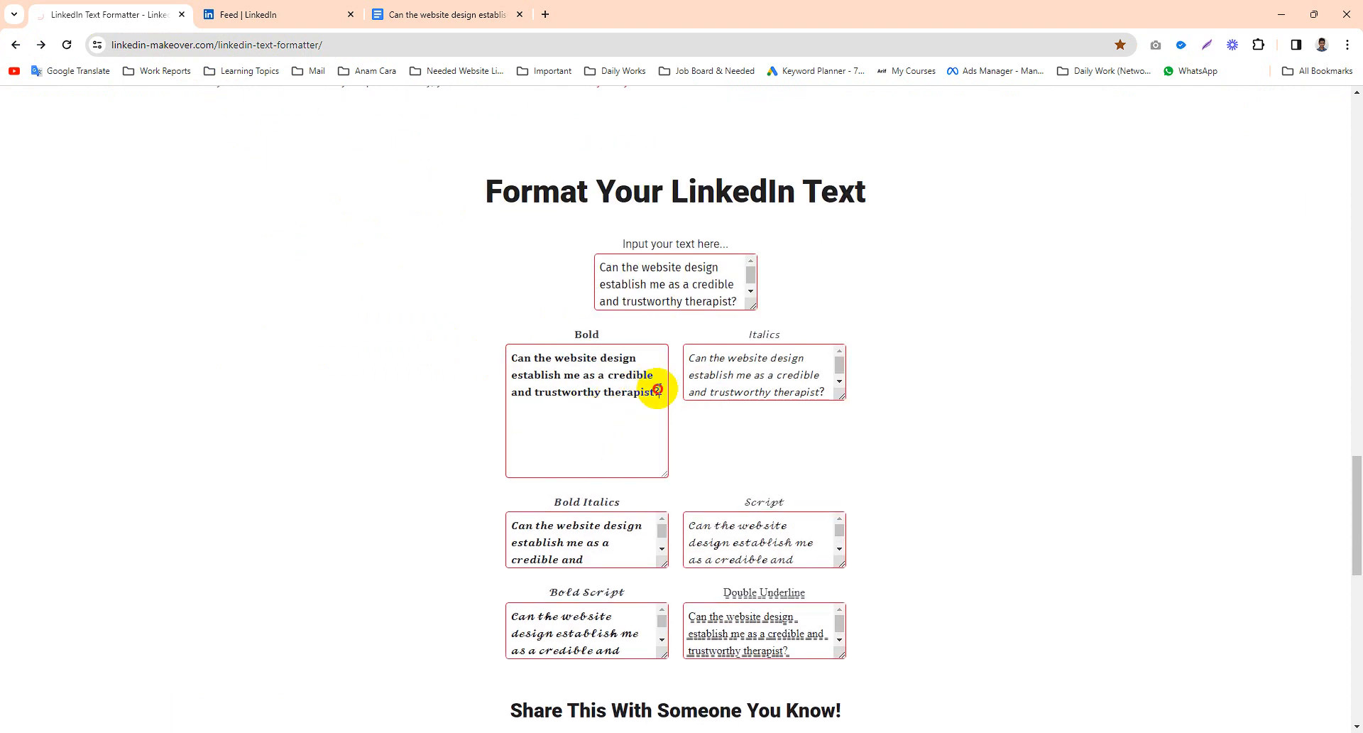
pyautogui.moveTo(658, 389); pyautogui.dragTo(512, 353)
pyautogui.hotkey('ctrl', 'c')
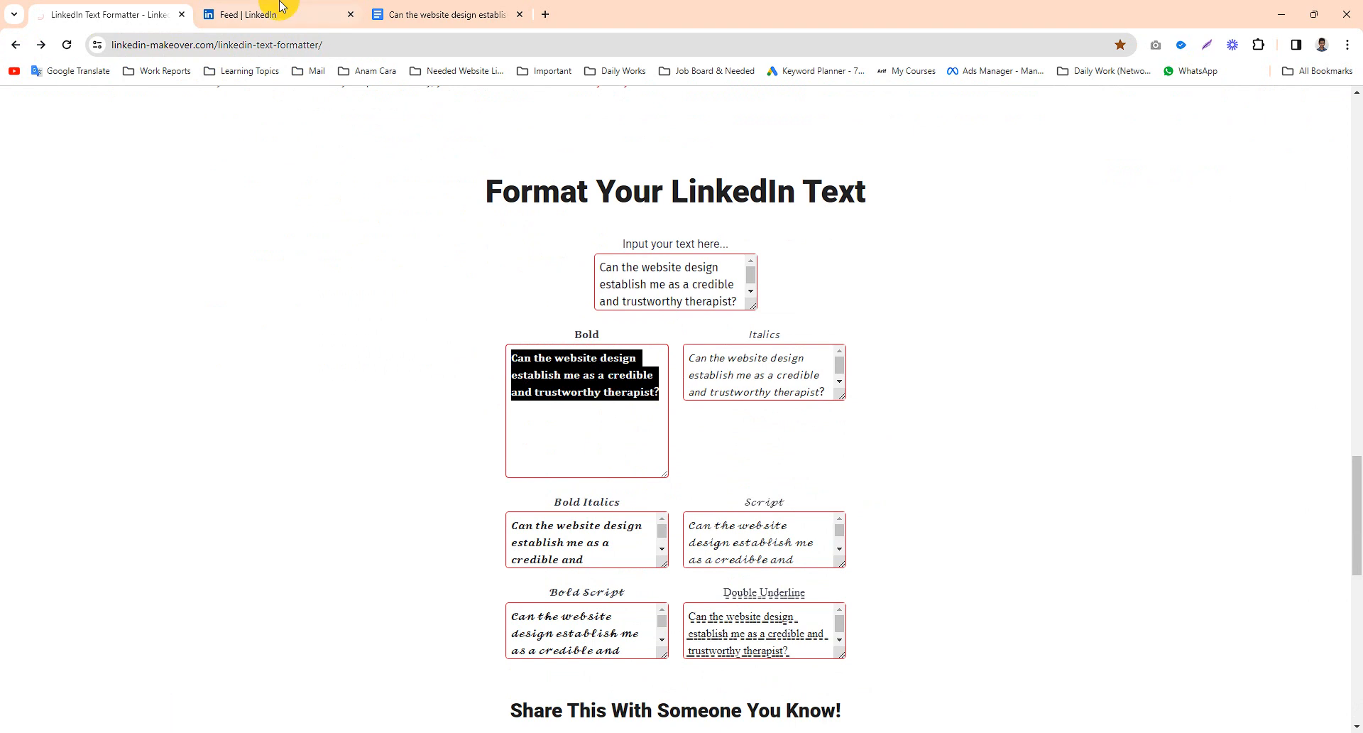
# - Paste the bold question into the new post and add blank lines below it
pyautogui.click(263, 15)
pyautogui.hotkey('ctrl', 'v')
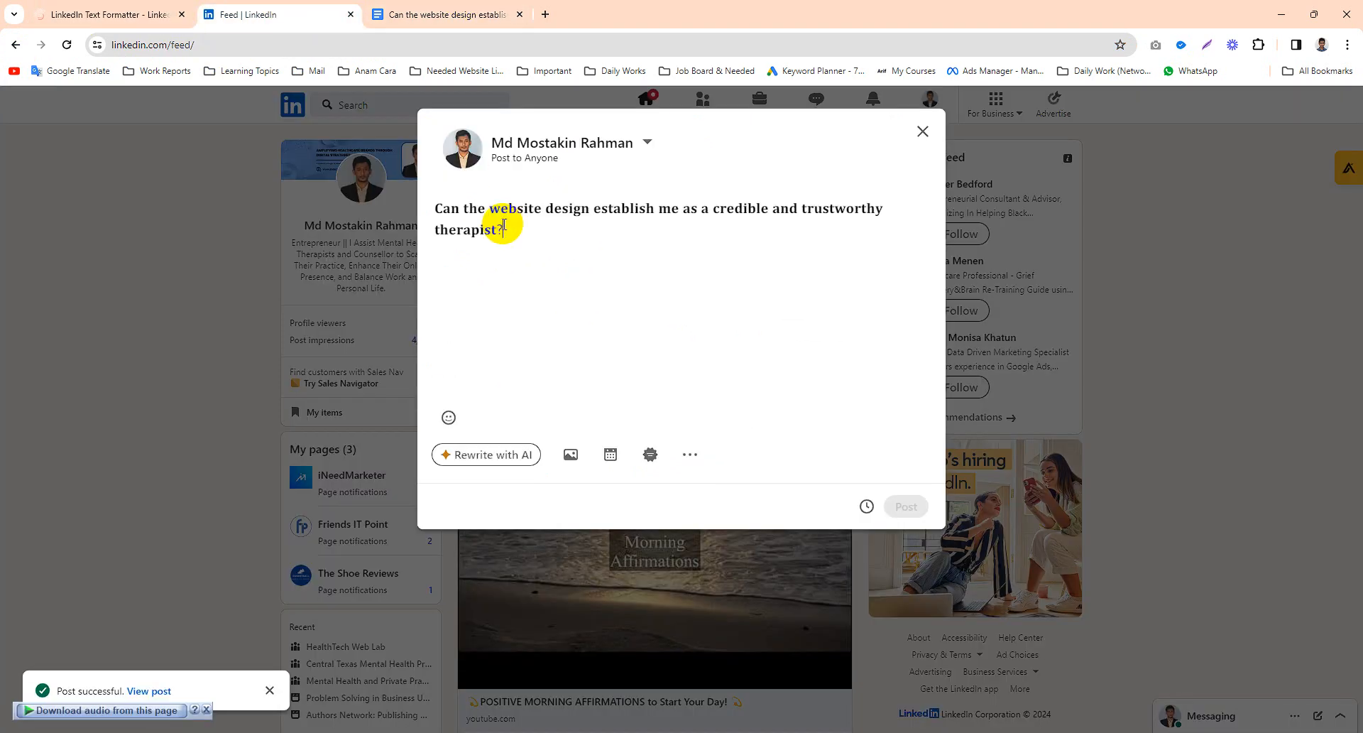
pyautogui.press('Return')
pyautogui.moveTo(522, 239); pyautogui.dragTo(426, 210)
pyautogui.click(536, 248)
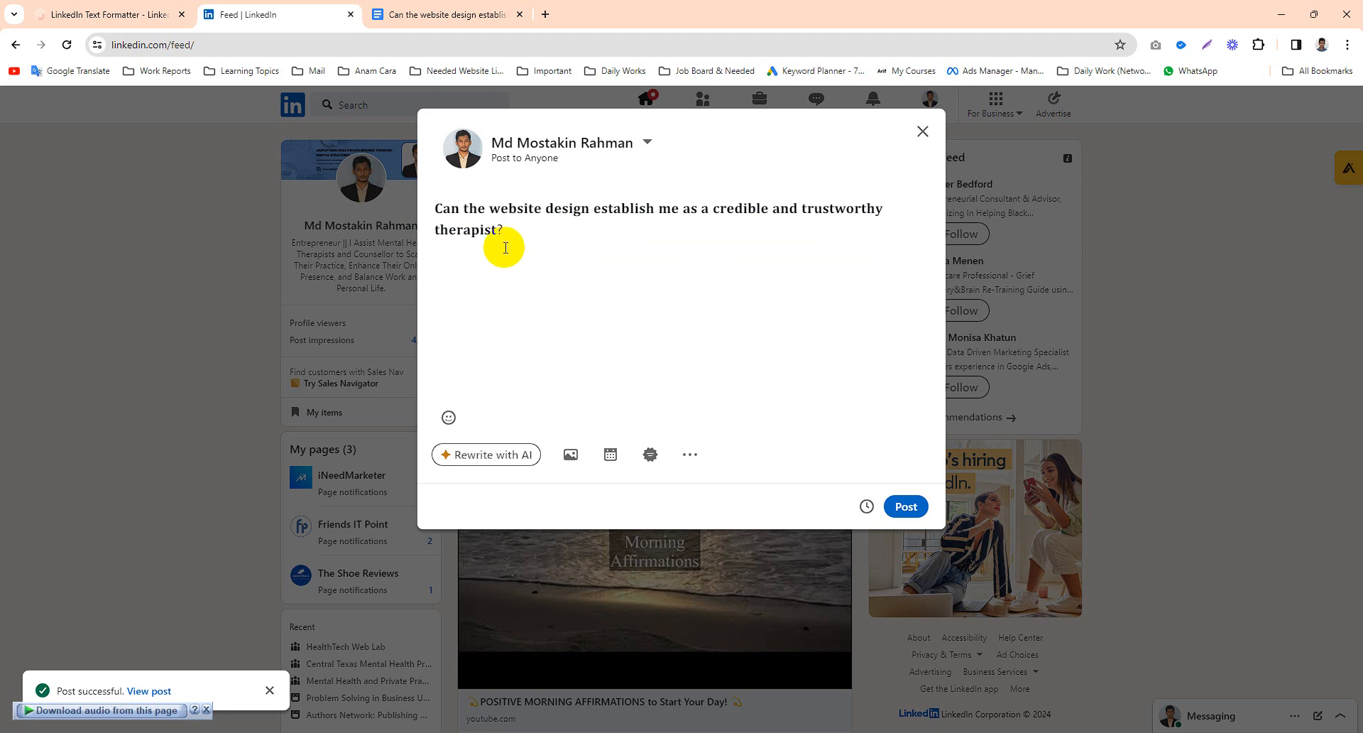
pyautogui.moveTo(513, 237); pyautogui.dragTo(404, 215)
pyautogui.click(510, 268)
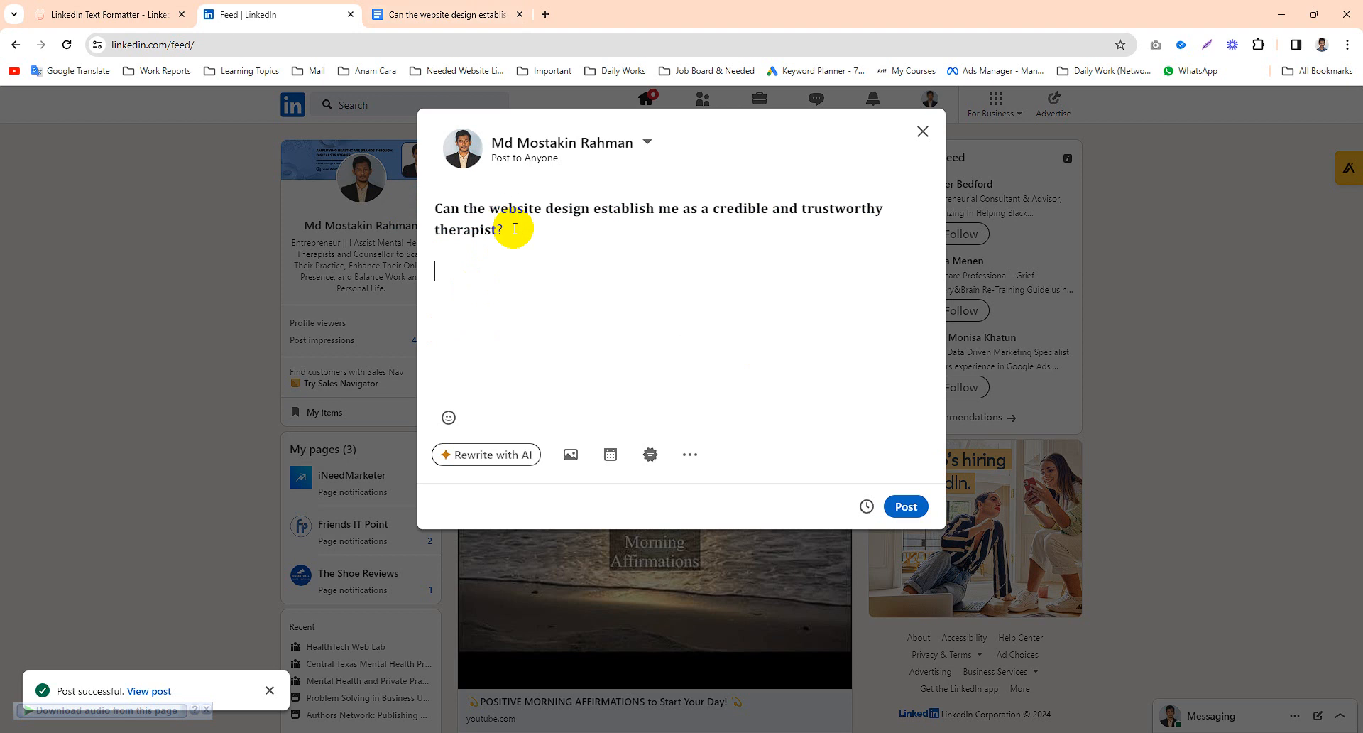
# - Copy the Google Doc's answer text, from 'Absolutely!' through the closing paragraph
pyautogui.moveTo(516, 229); pyautogui.dragTo(435, 206)
pyautogui.click(537, 244)
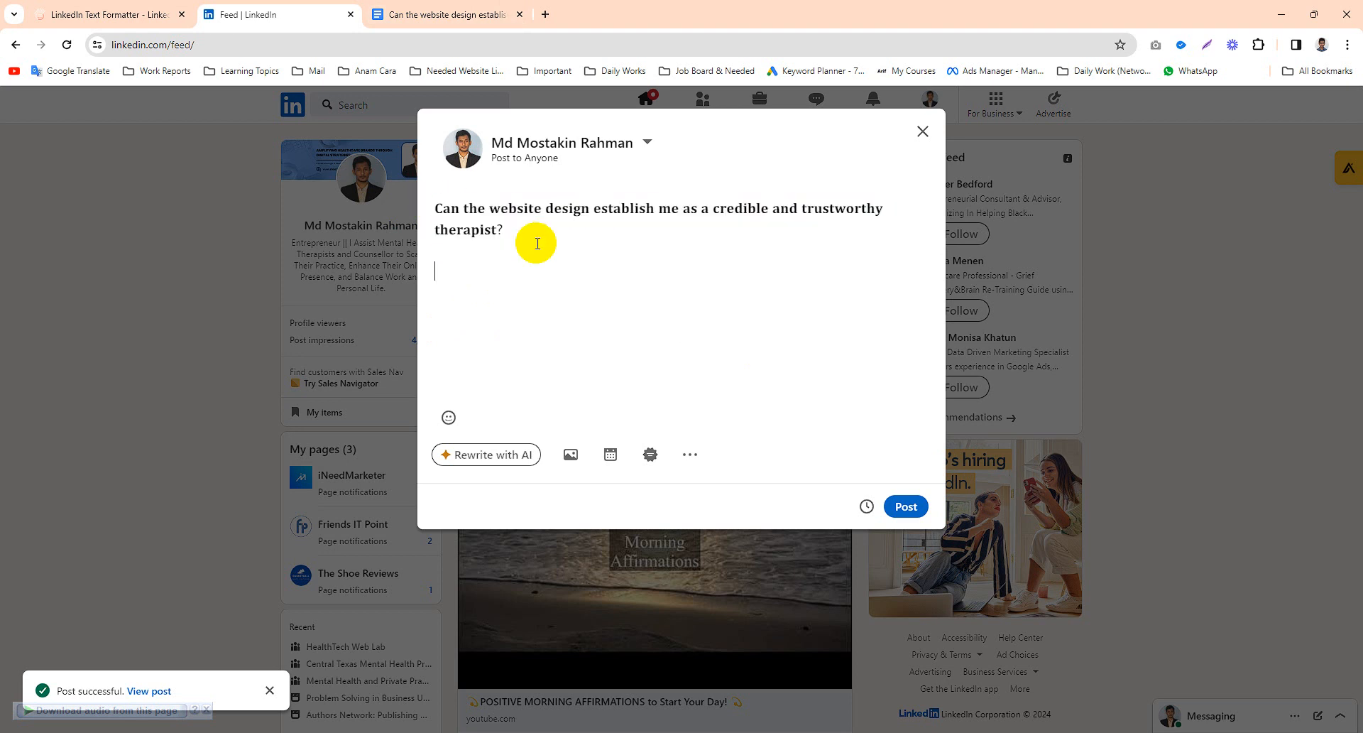
pyautogui.click(417, 9)
pyautogui.click(516, 308)
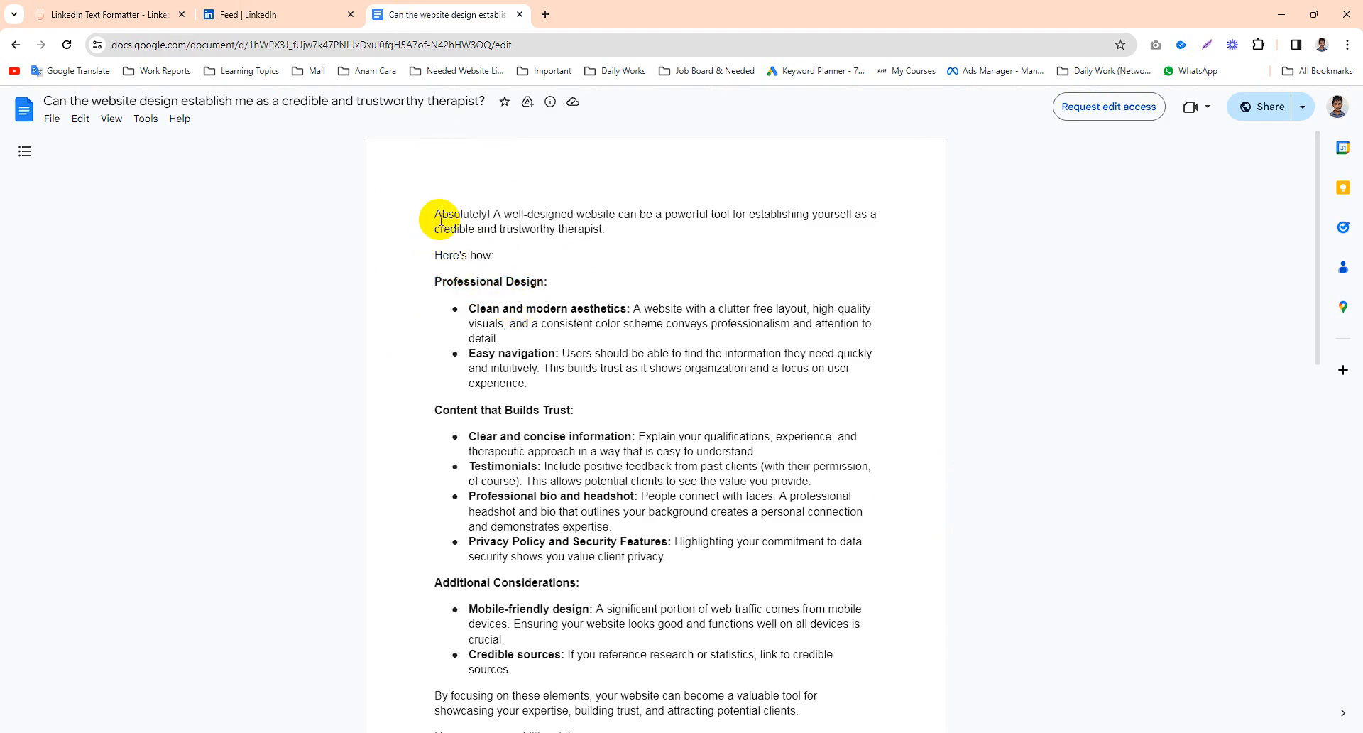
pyautogui.moveTo(438, 213); pyautogui.dragTo(600, 402)
pyautogui.scroll(-1, 600, 402)
pyautogui.scroll(-9, 600, 402)
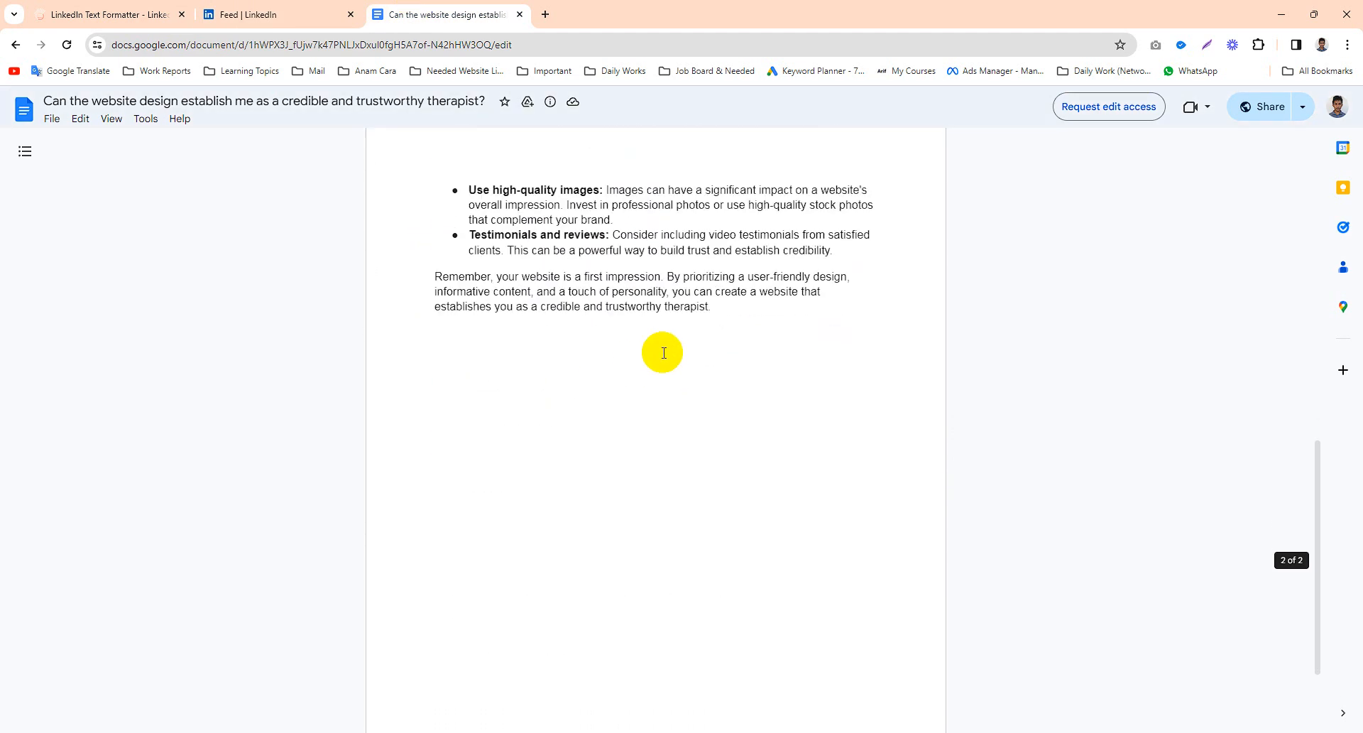
pyautogui.keyDown('shift'); pyautogui.click(710, 330); pyautogui.keyUp('shift')
pyautogui.rightClick(638, 312)
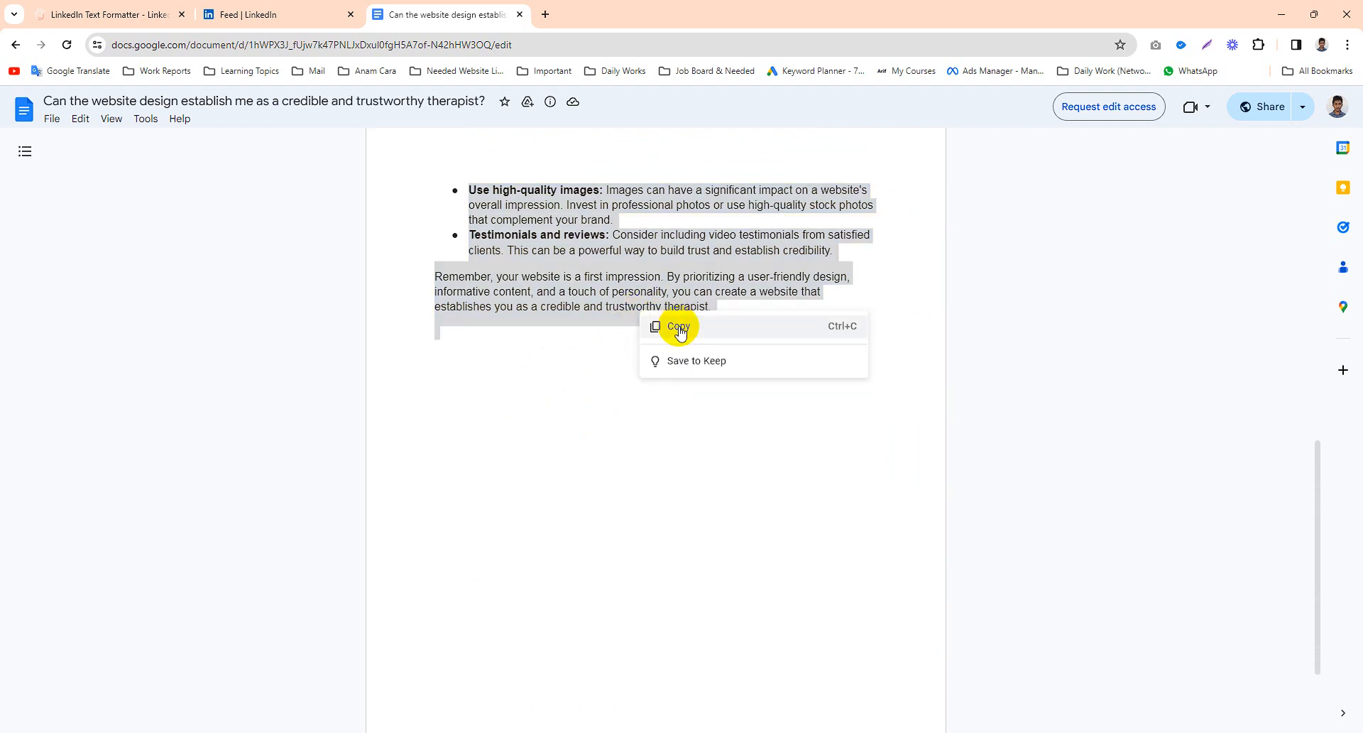
pyautogui.click(675, 325)
# - Paste the copied answer text into the post below the bold question
pyautogui.click(310, 9)
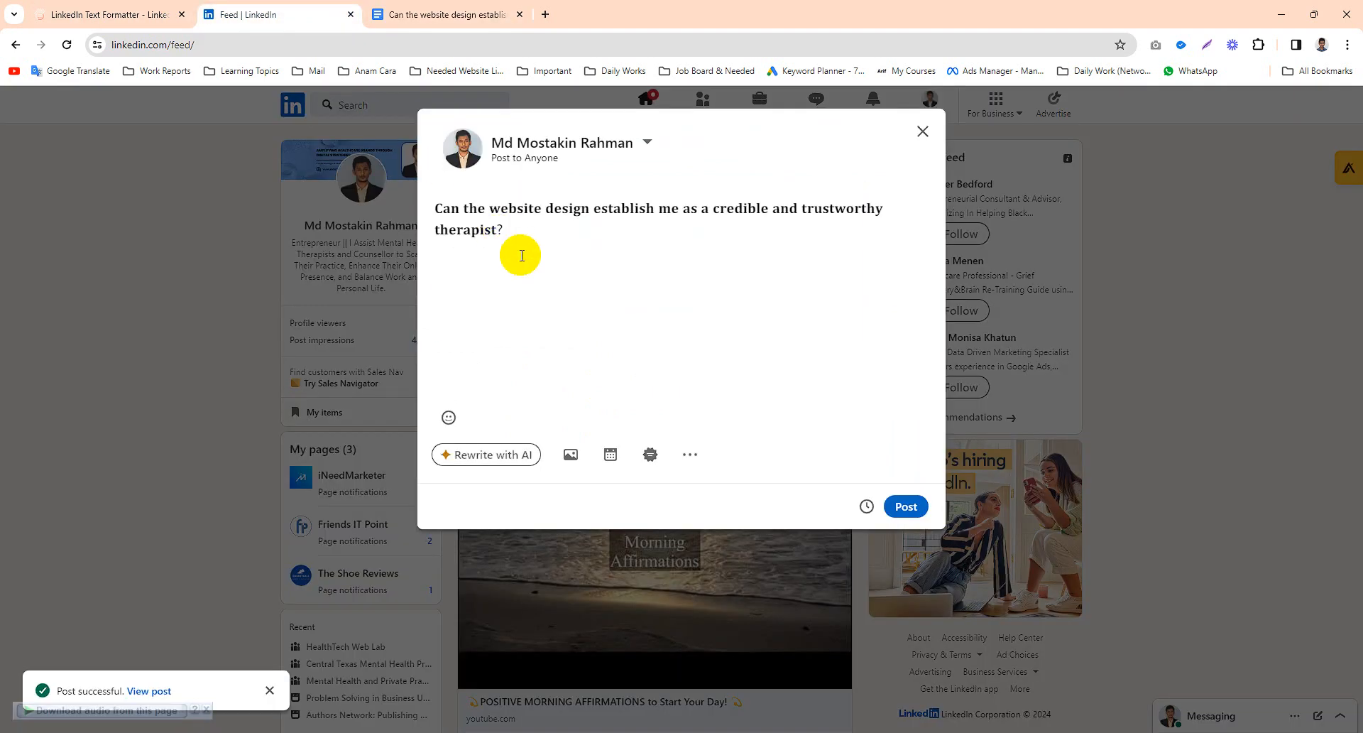
pyautogui.hotkey('ctrl', 'v')
pyautogui.scroll(3, 609, 304)
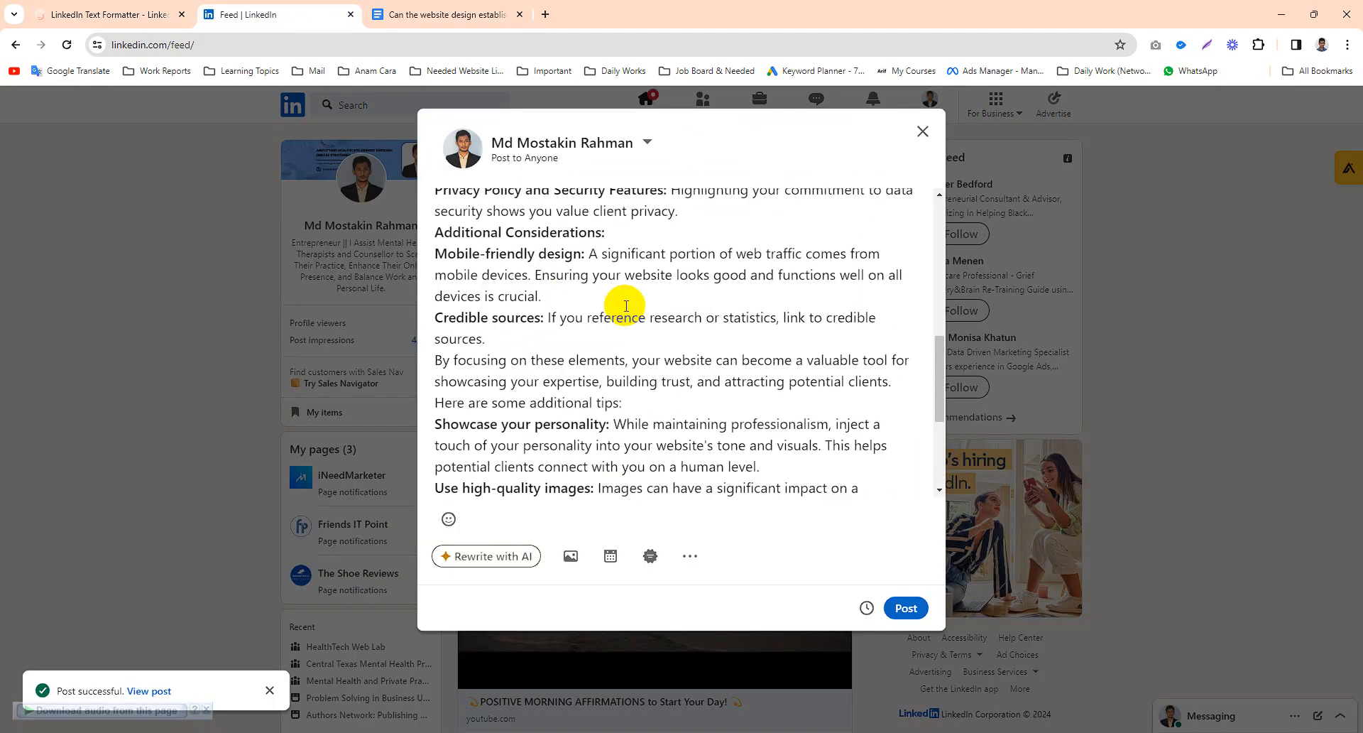
pyautogui.scroll(-4, 608, 313)
pyautogui.scroll(12, 602, 330)
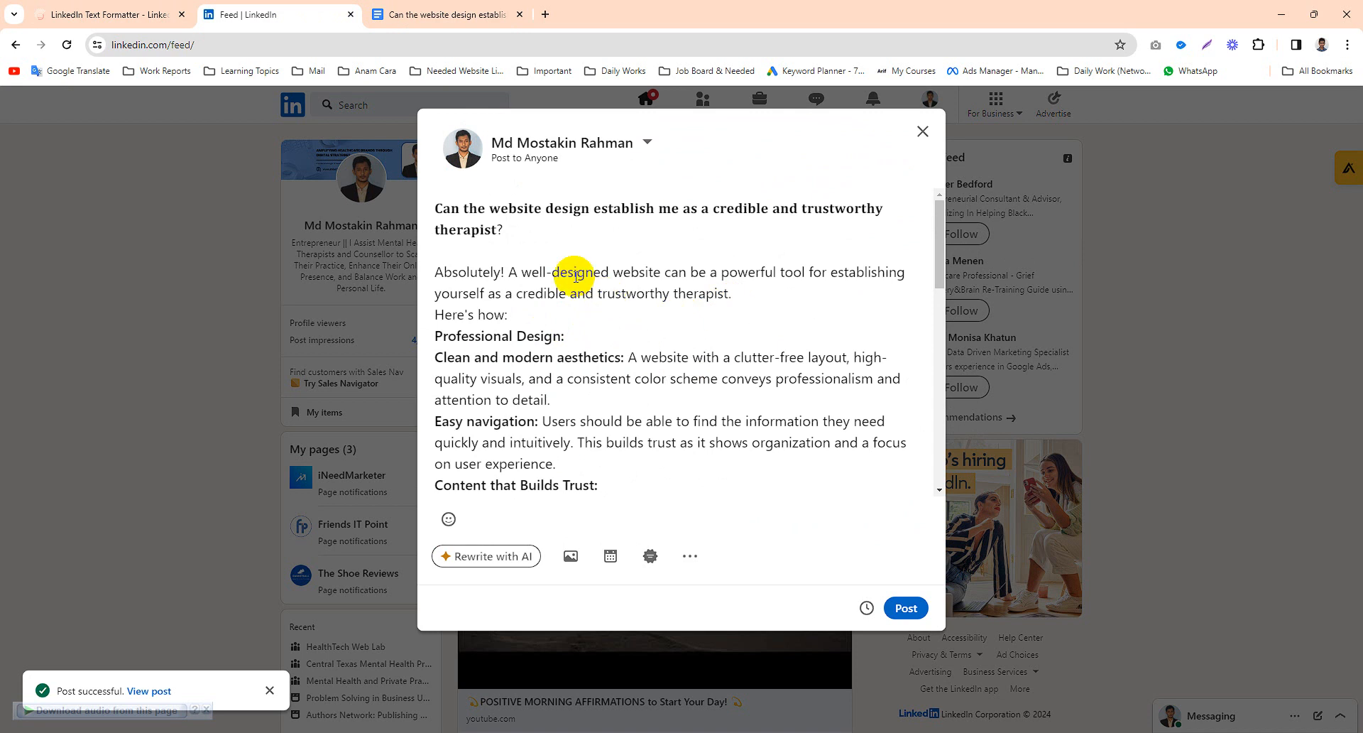
# - Insert blank lines after the opening sentence and after 'Here's how:' in the post
pyautogui.click(754, 294)
pyautogui.press('Return')
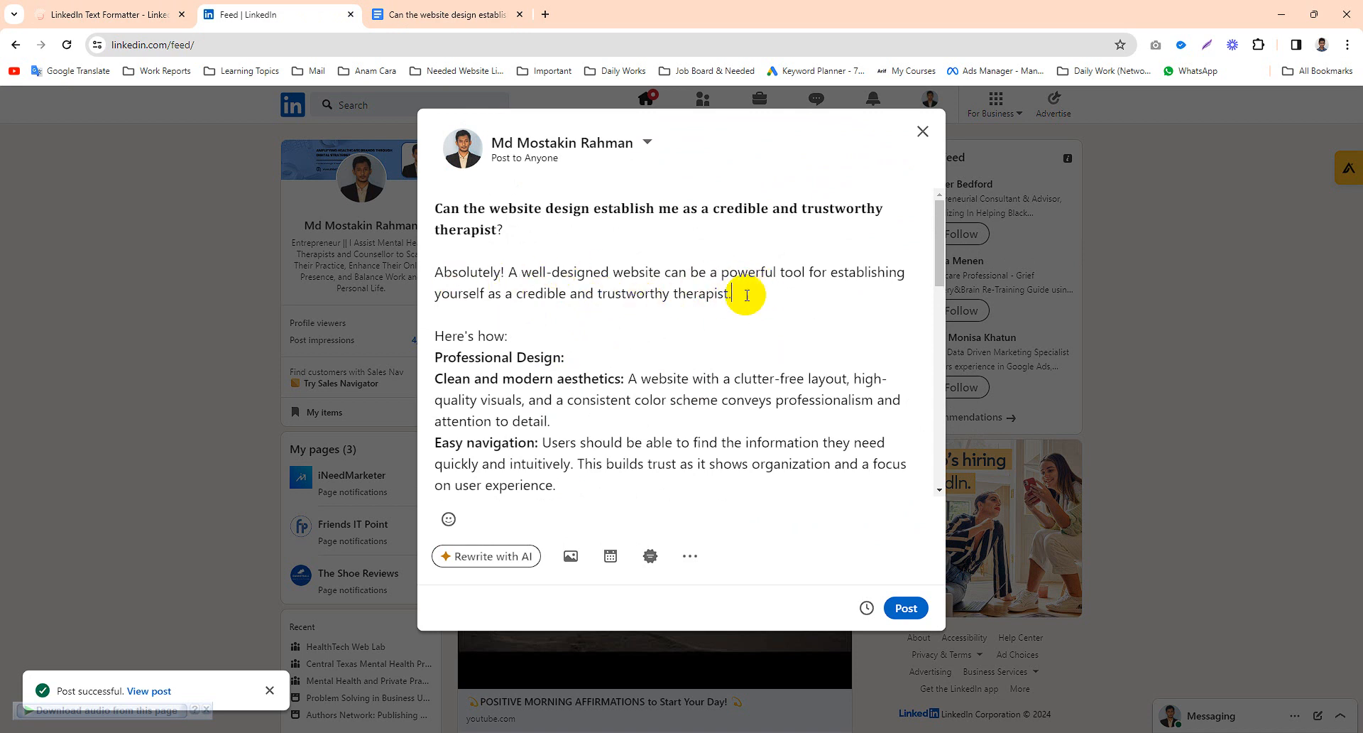
pyautogui.click(540, 340)
pyautogui.press('Return')
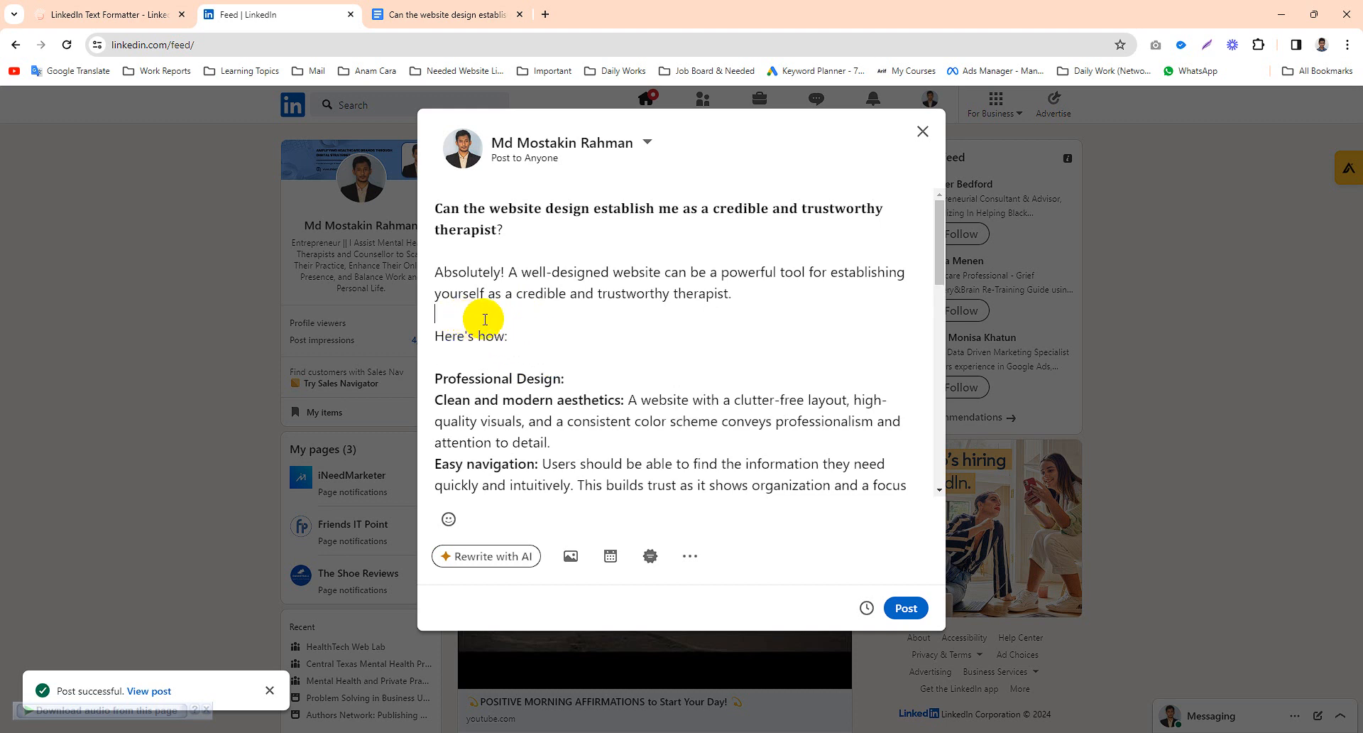
# - Convert the 'Professional Design:' heading to bold in the formatter and replace it in the post with the bold version
pyautogui.scroll(-1, 560, 307)
pyautogui.moveTo(563, 308); pyautogui.dragTo(430, 313)
pyautogui.hotkey('ctrl', 'c')
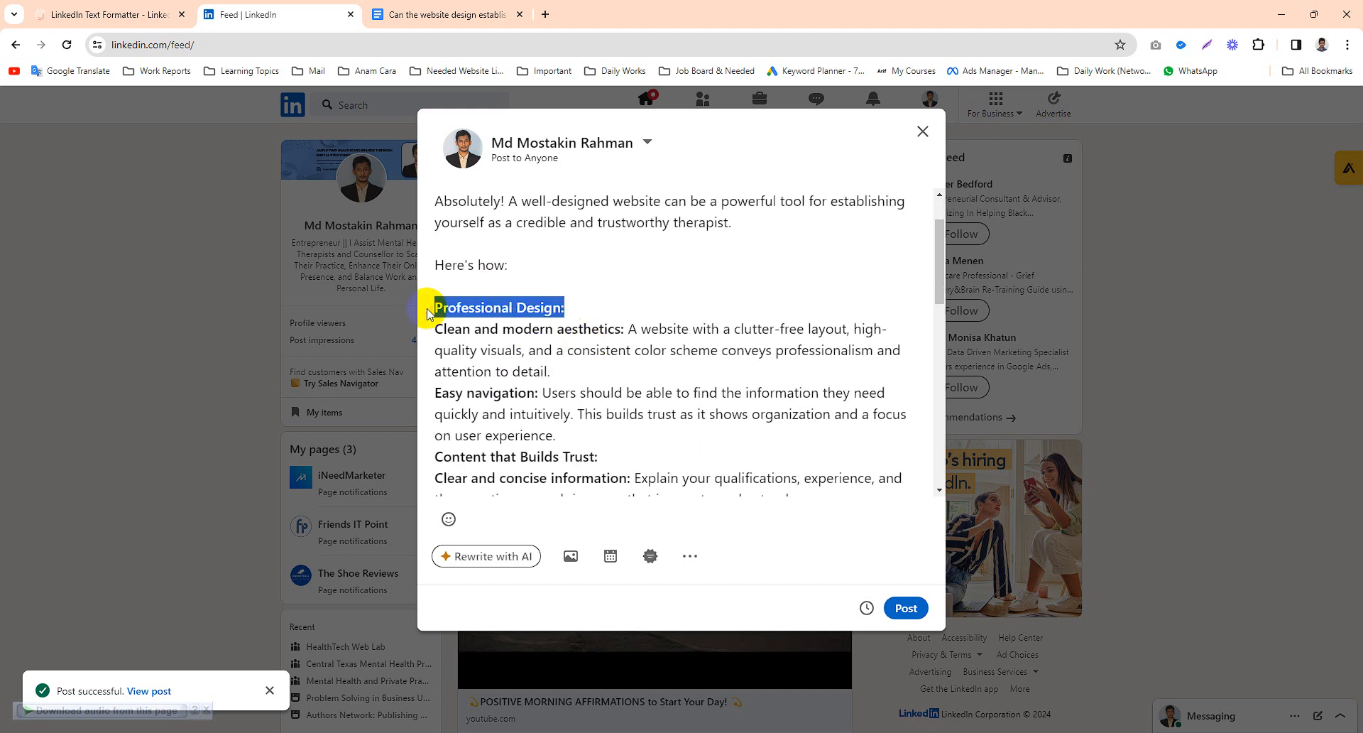
pyautogui.click(122, 15)
pyautogui.tripleClick(662, 291)
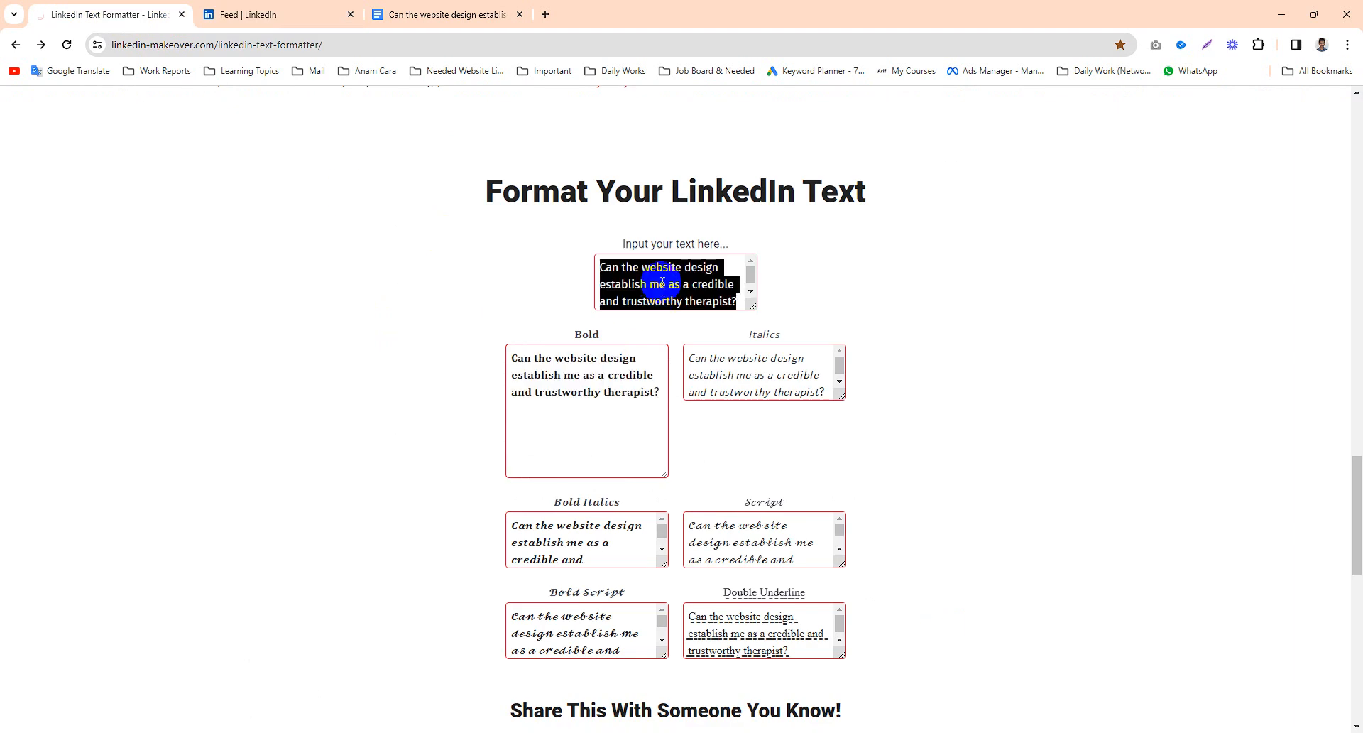
pyautogui.hotkey('ctrl', 'v')
pyautogui.moveTo(645, 361); pyautogui.dragTo(363, 384)
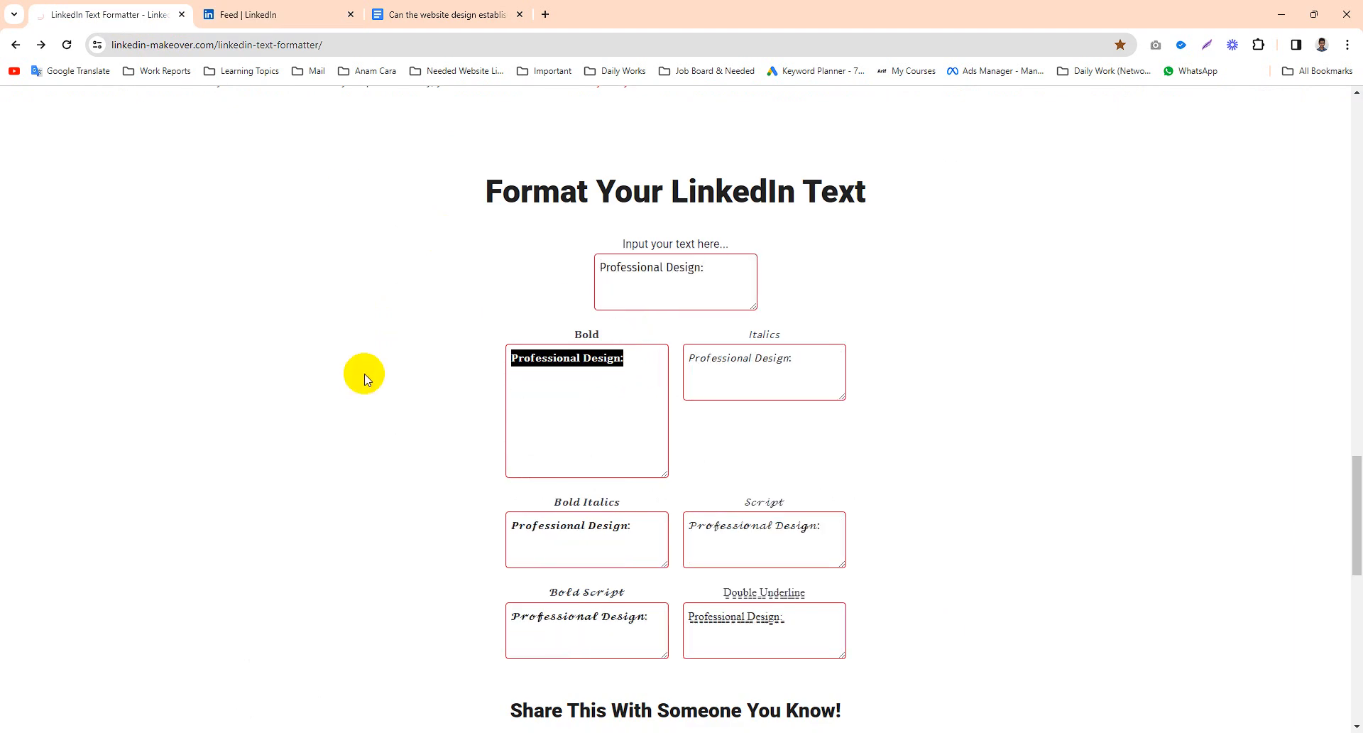
pyautogui.click(267, 14)
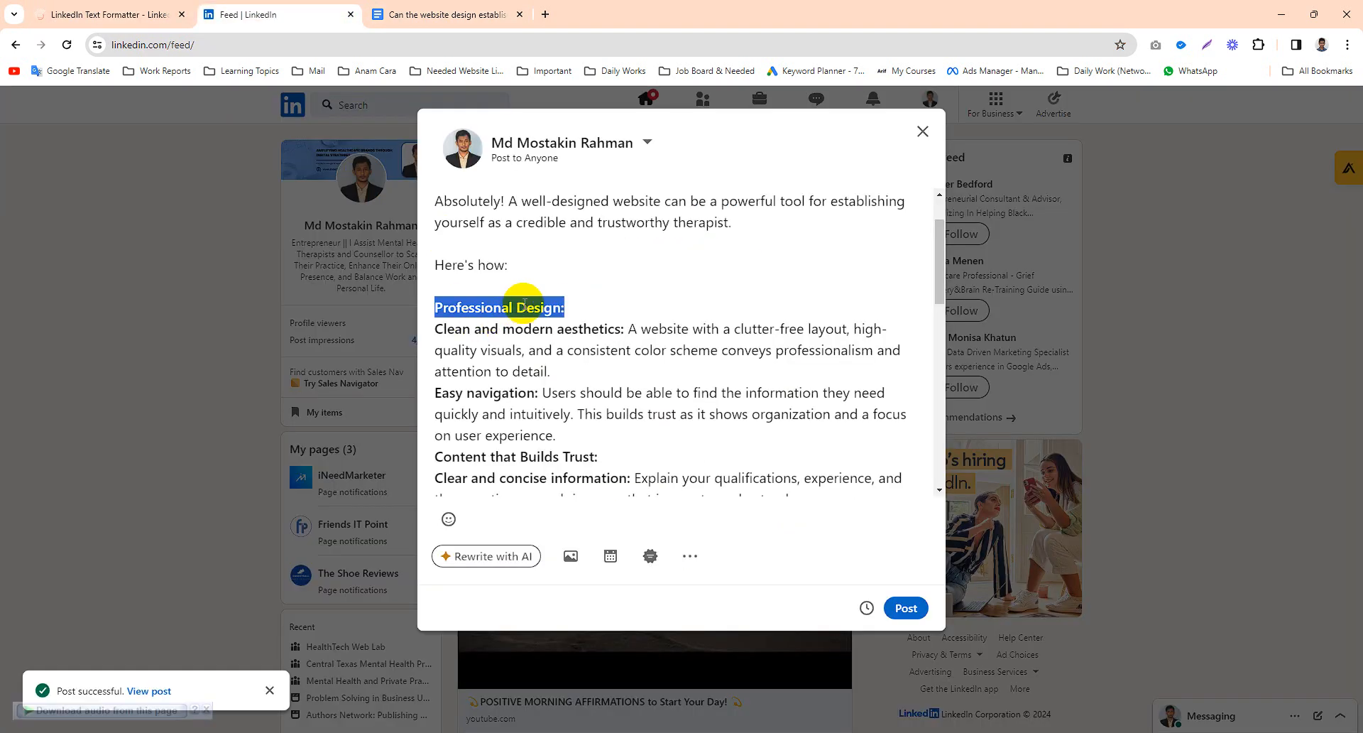
pyautogui.hotkey('ctrl', 'v')
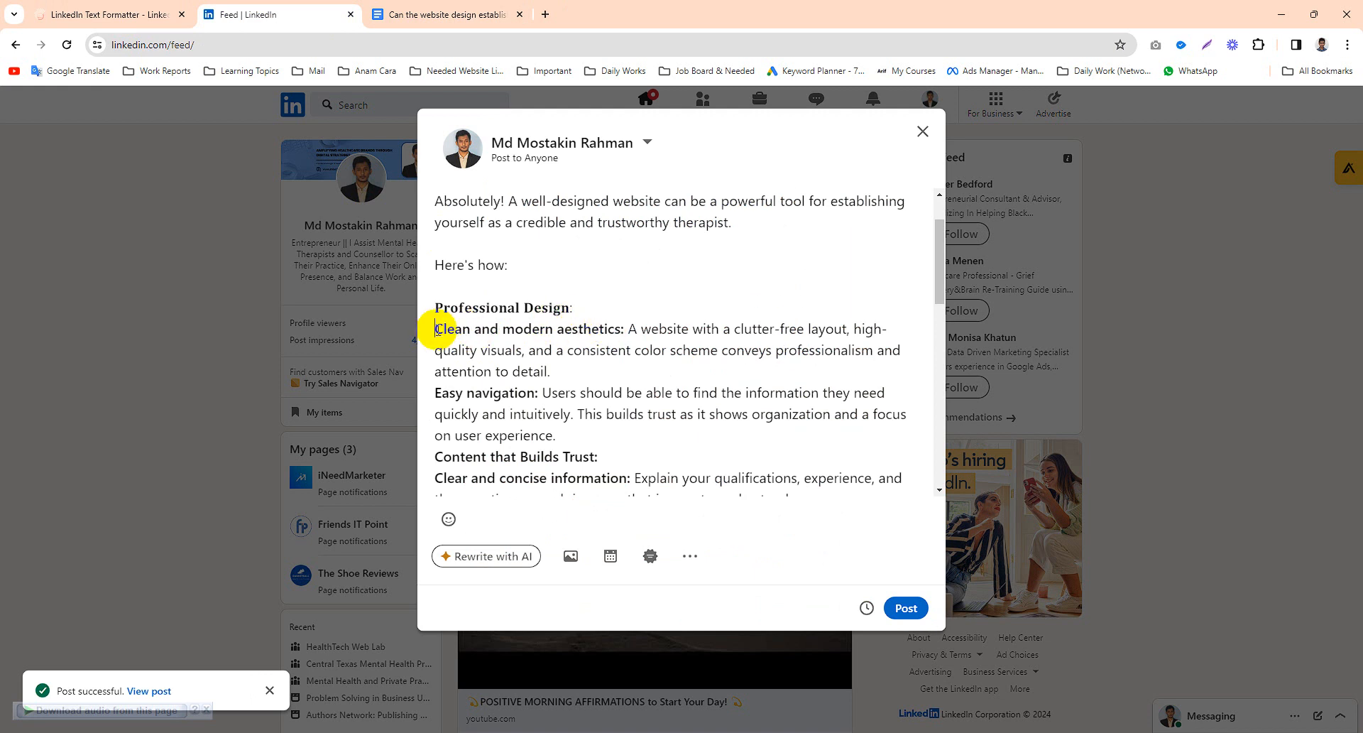
pyautogui.scroll(-1, 563, 334)
pyautogui.scroll(1, 563, 335)
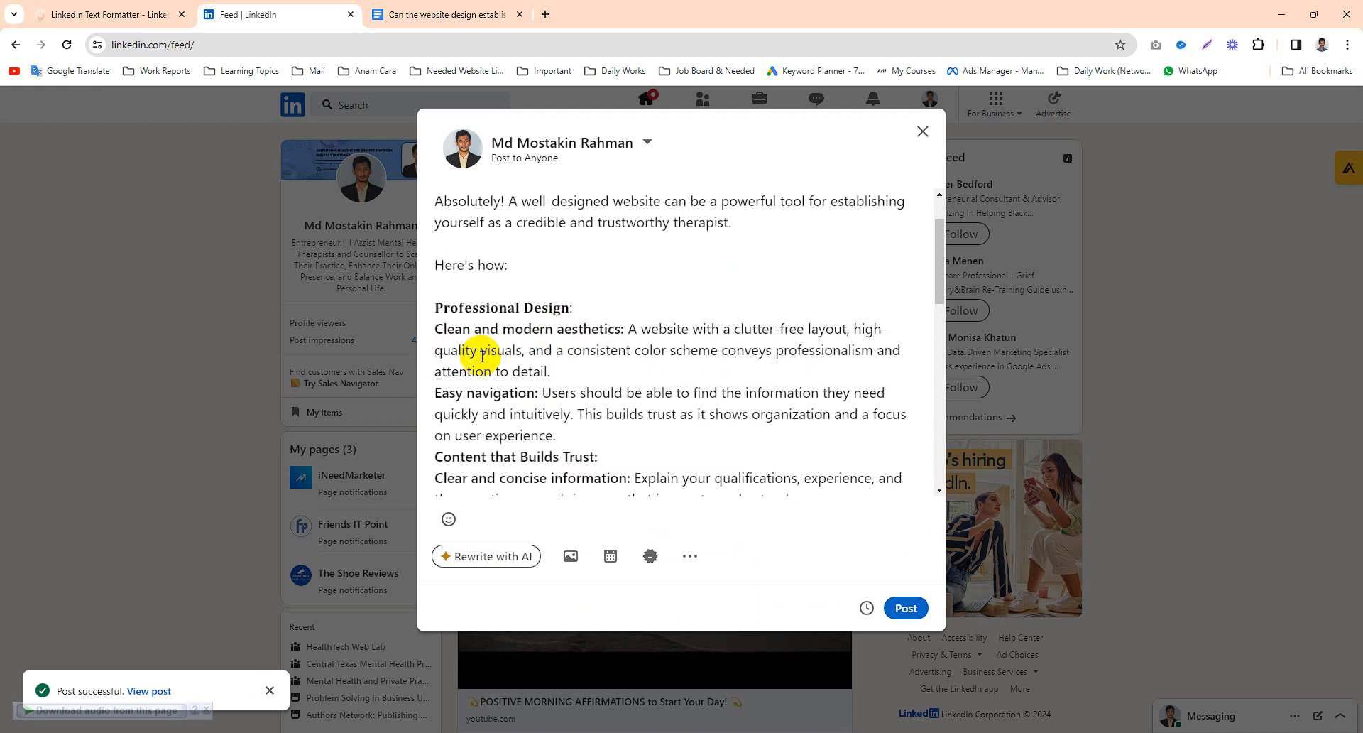
pyautogui.scroll(-1, 482, 355)
pyautogui.scroll(1, 521, 348)
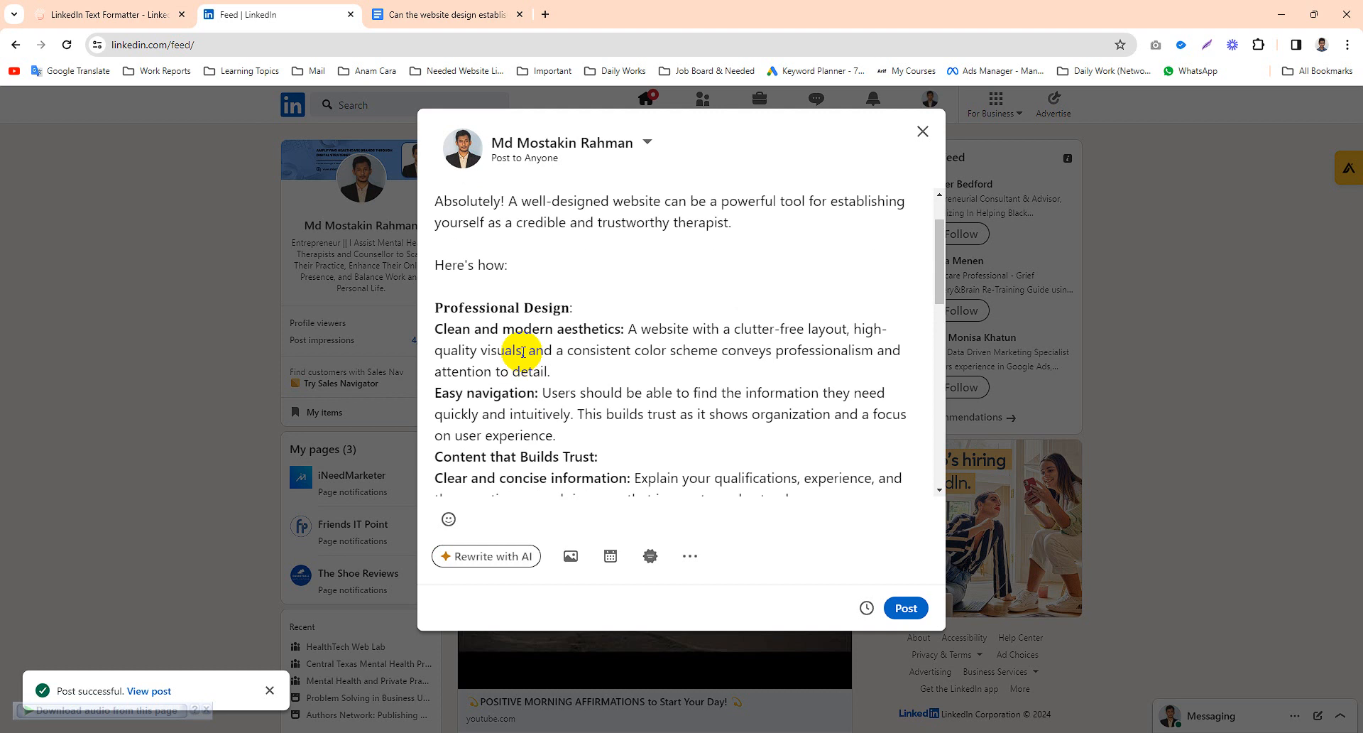
# - Open a new tab, go to Emojipedia's Check Mark Button page and copy the ✅ emoji
pyautogui.click(544, 15)
pyautogui.write('cec')
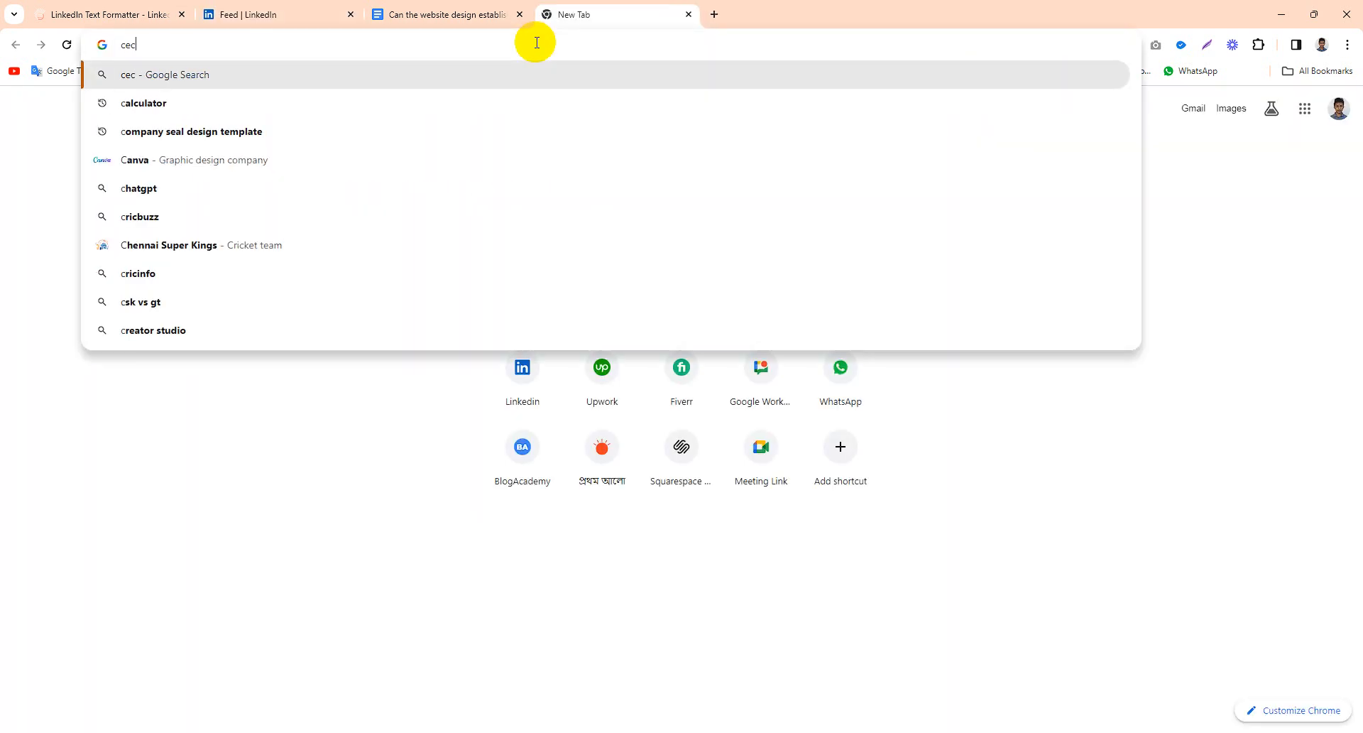
pyautogui.press('BackSpace')
pyautogui.press('BackSpace')
pyautogui.write('c')
pyautogui.press('BackSpace')
pyautogui.press('BackSpace')
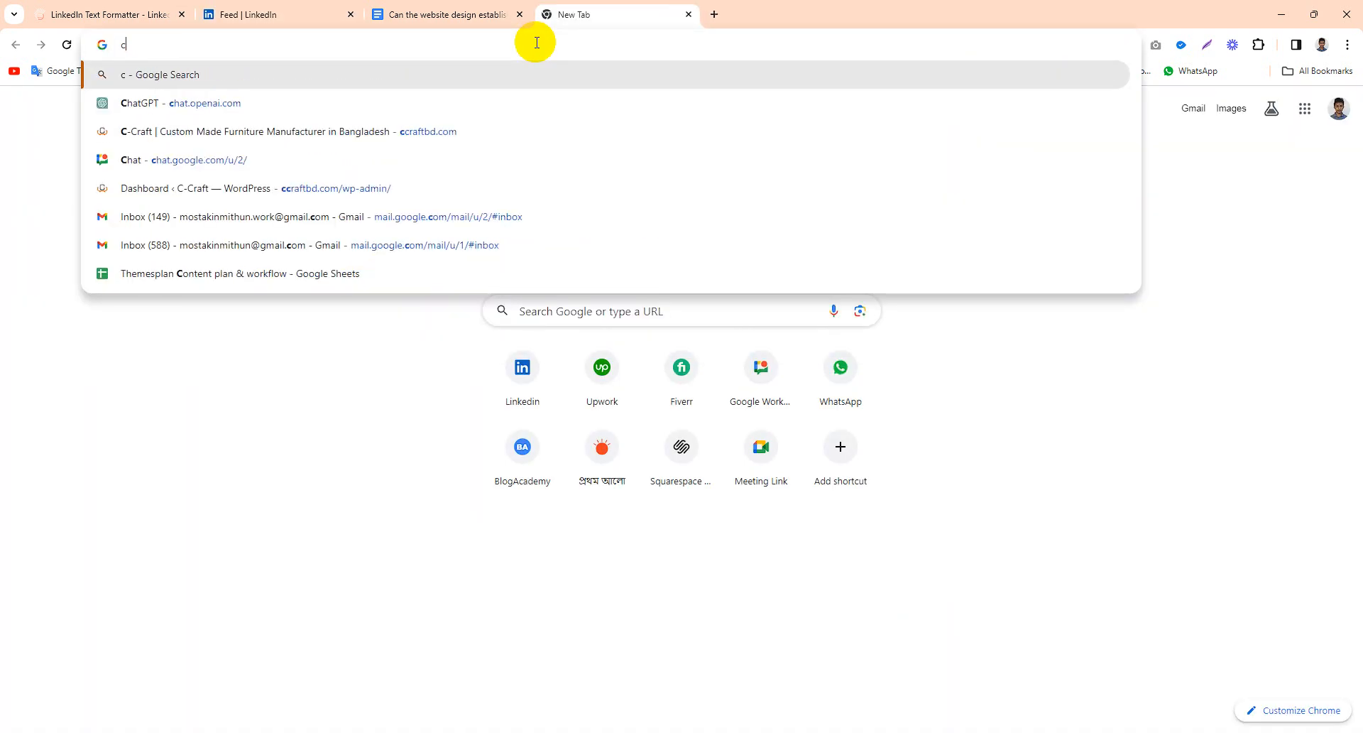
pyautogui.write('heck')
pyautogui.press('Return')
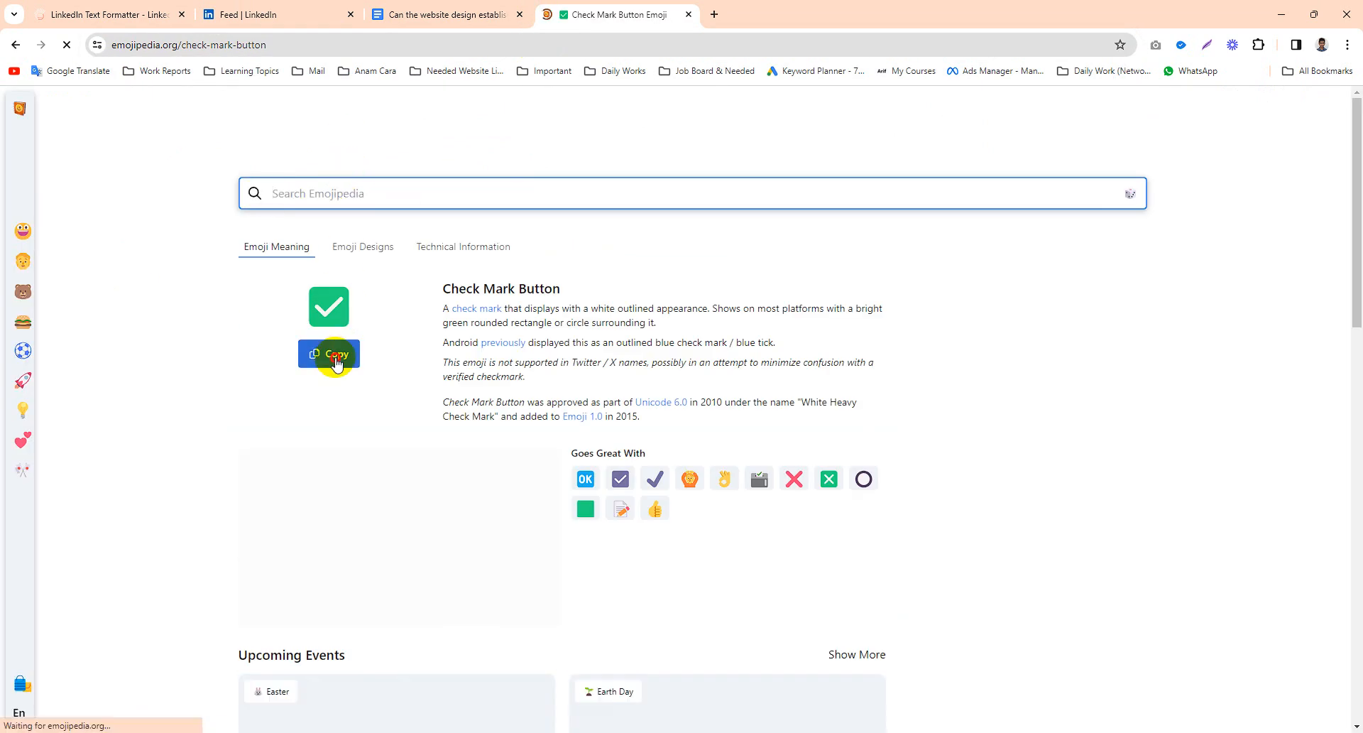
pyautogui.click(335, 358)
# - Paste the check mark emoji before the 'Clean and modern aesthetics:' and 'Easy navigation:' items in the post
pyautogui.click(142, 14)
pyautogui.click(277, 14)
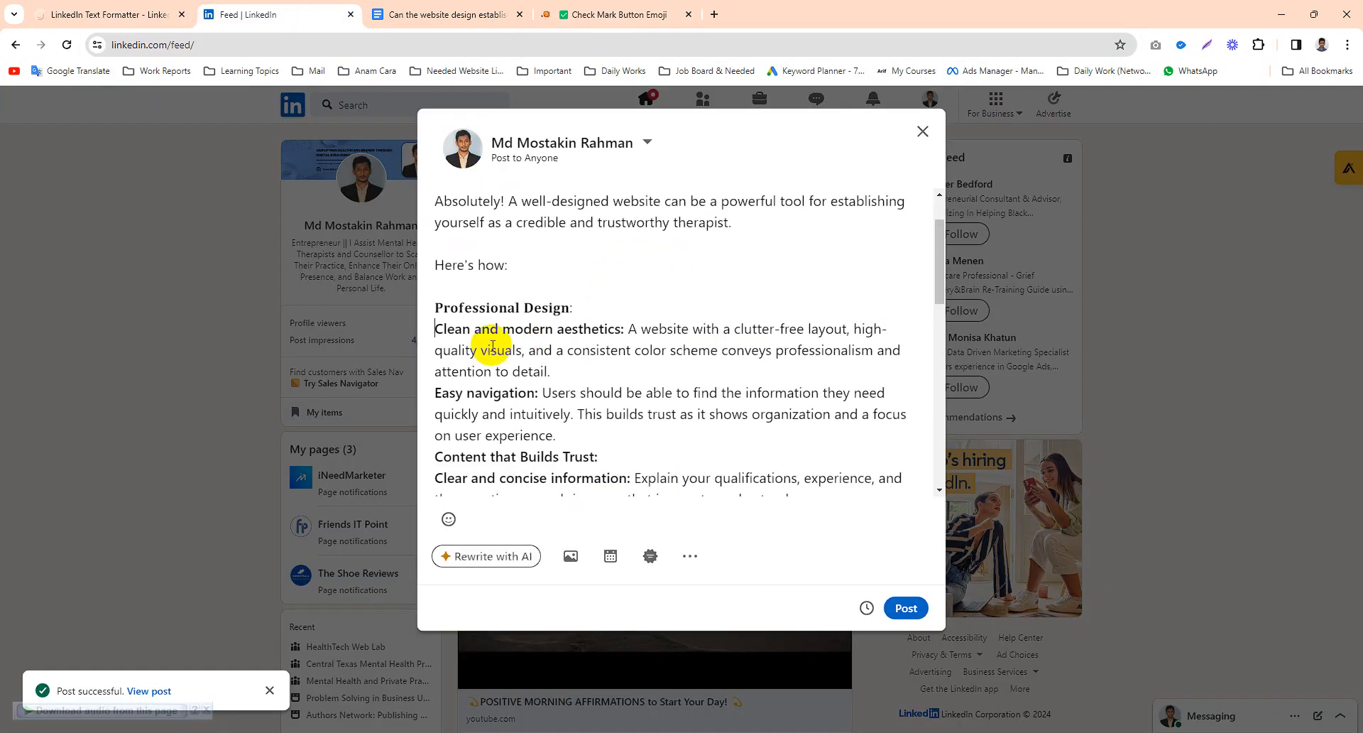
pyautogui.hotkey('ctrl', 'v')
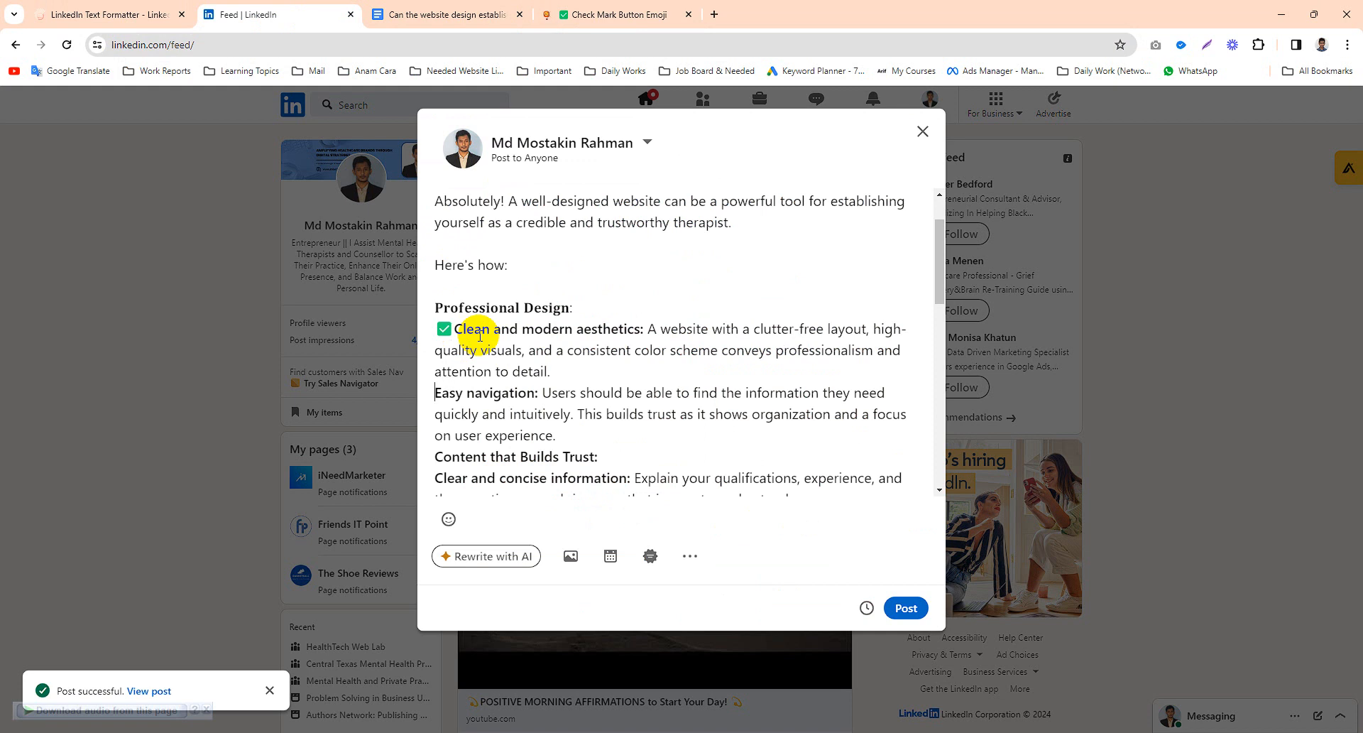
pyautogui.hotkey('ctrl', 'v')
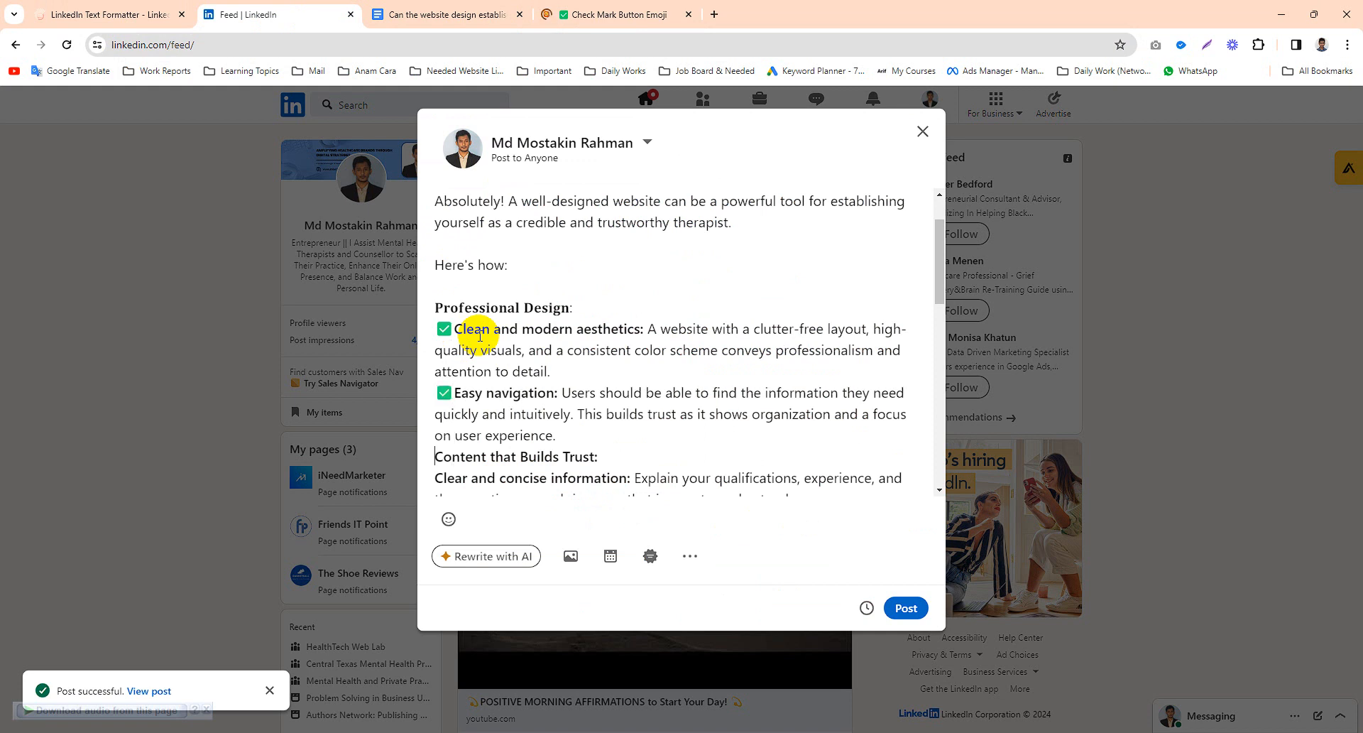
# - Add blank lines before 'Content that Builds Trust:' and after 'Professional Design:'
pyautogui.press('Return')
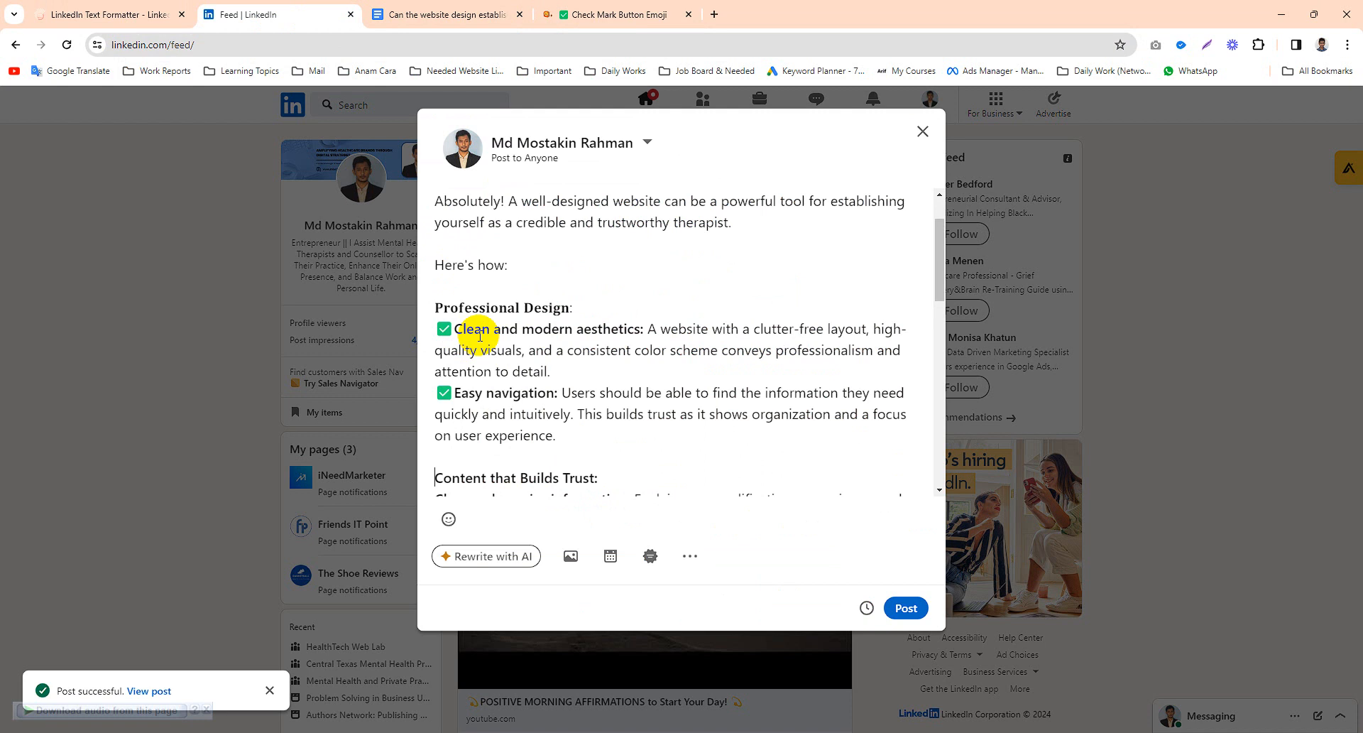
pyautogui.click(561, 307)
pyautogui.scroll(-1, 610, 307)
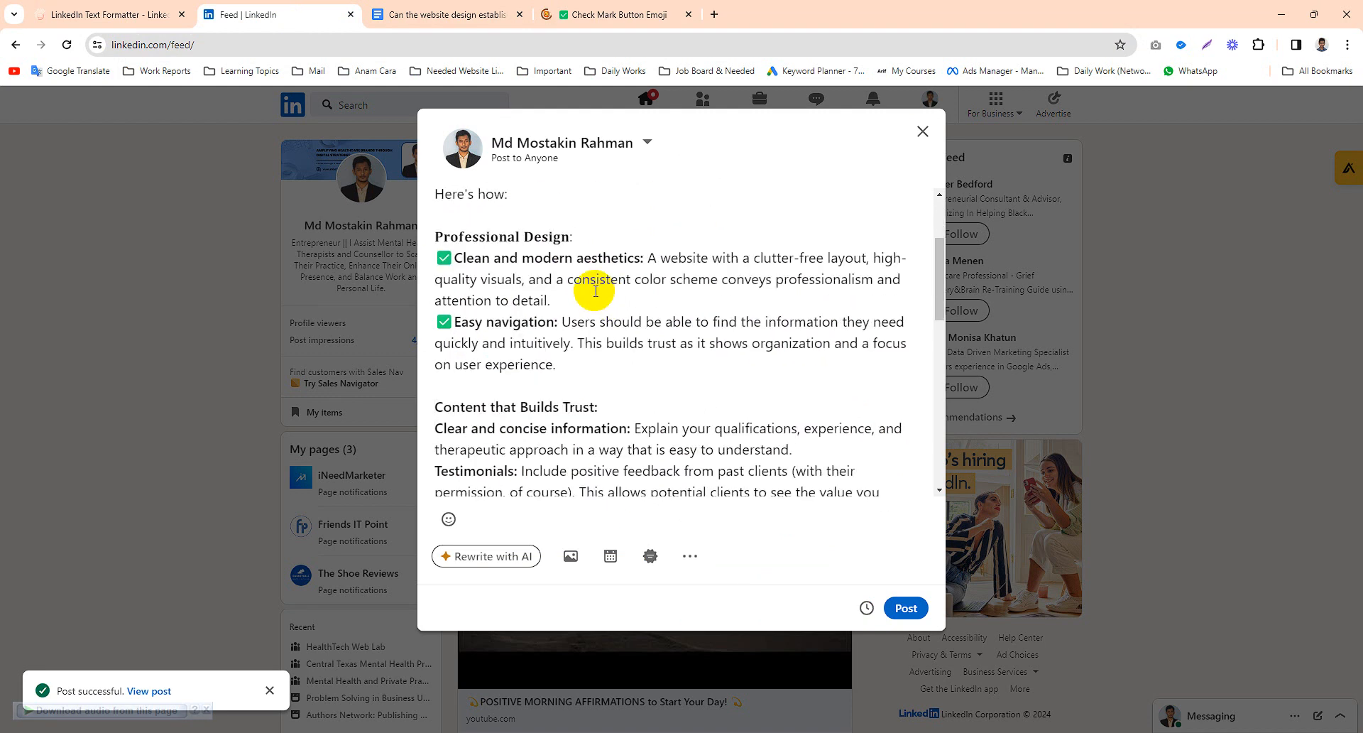
pyautogui.press('Return')
pyautogui.click(524, 282)
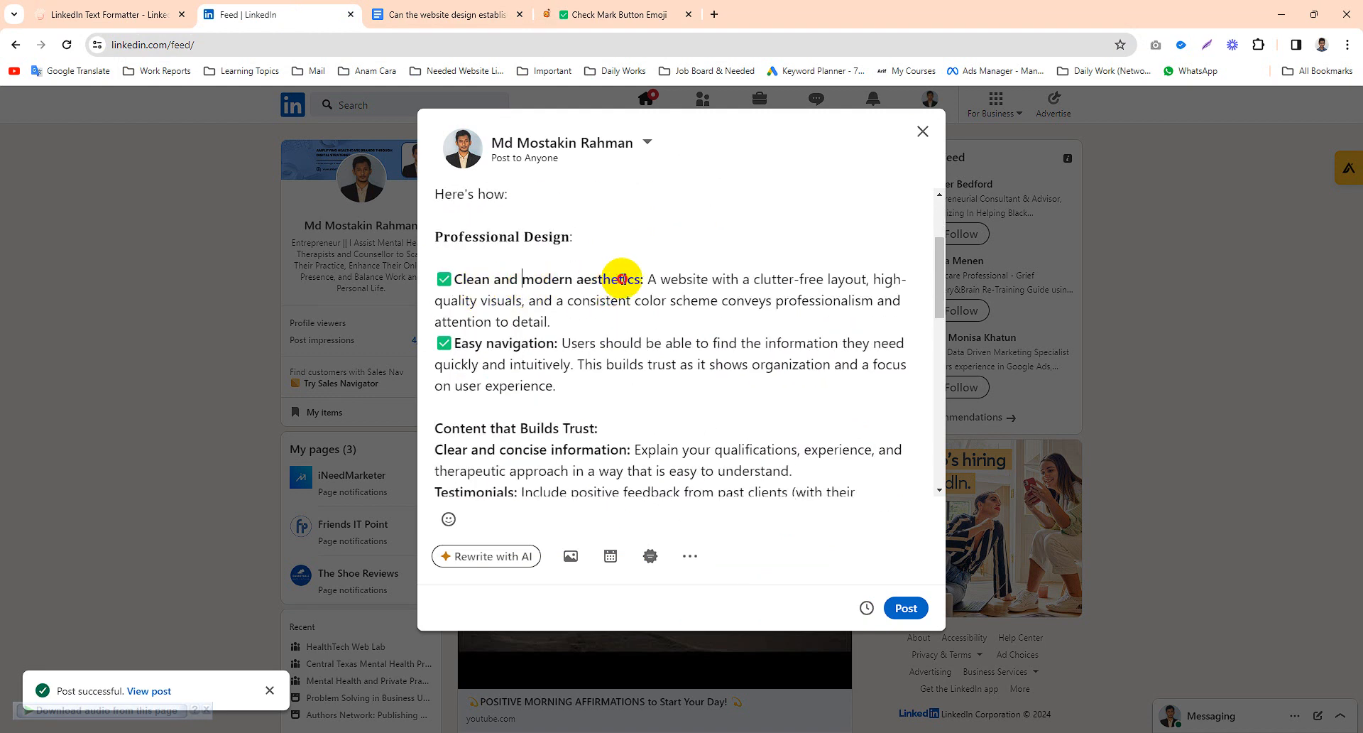
pyautogui.moveTo(645, 278); pyautogui.dragTo(487, 277)
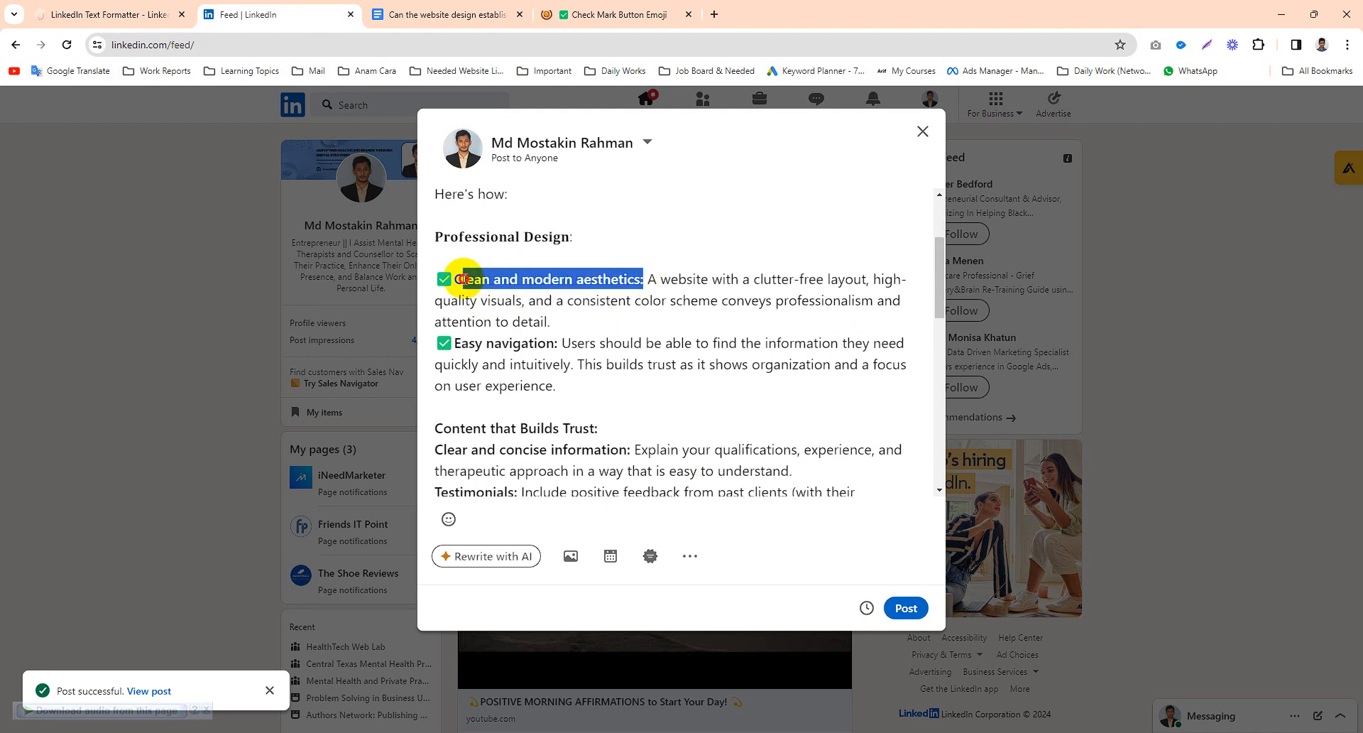
pyautogui.click(582, 316)
# - Convert the 'Content that Builds Trust:' heading to bold in the formatter and replace it in the post with the bold version
pyautogui.scroll(-2, 524, 355)
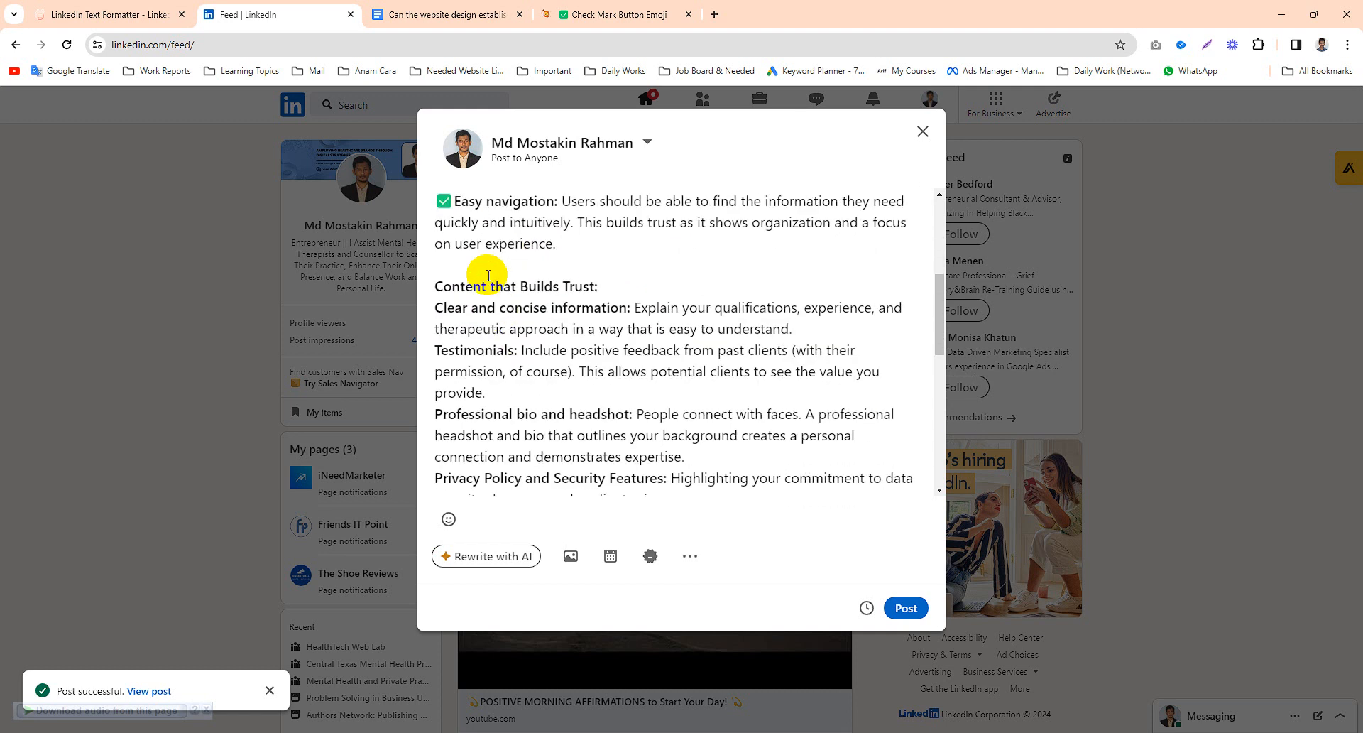
pyautogui.click(676, 277)
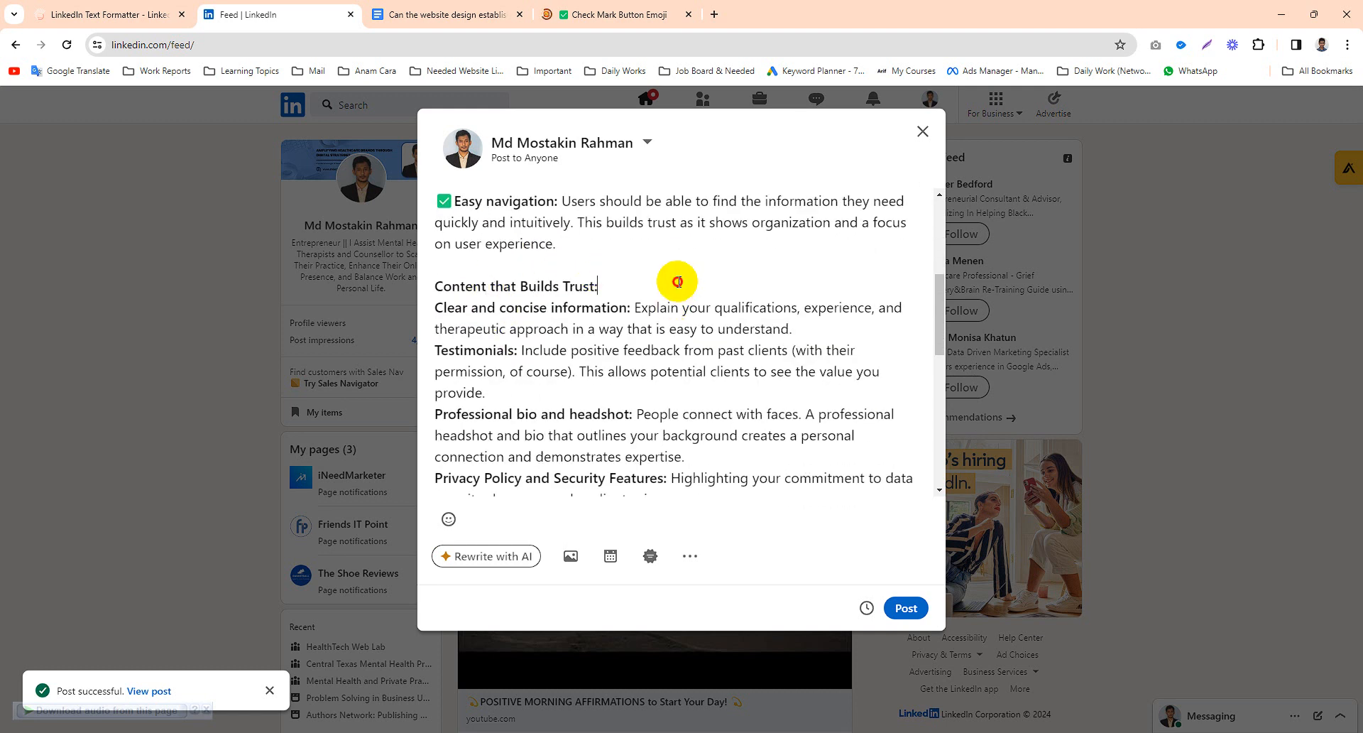
pyautogui.moveTo(677, 282); pyautogui.dragTo(438, 283)
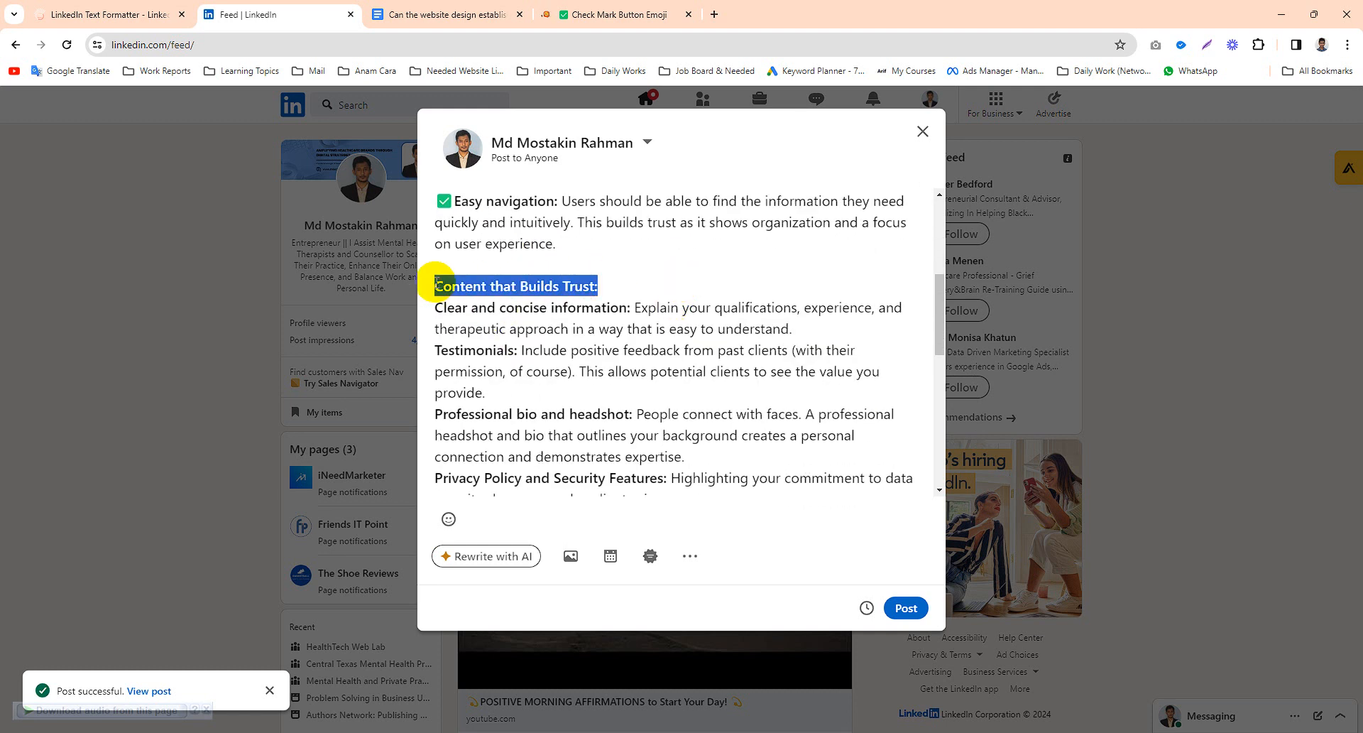
pyautogui.click(410, 12)
pyautogui.click(138, 5)
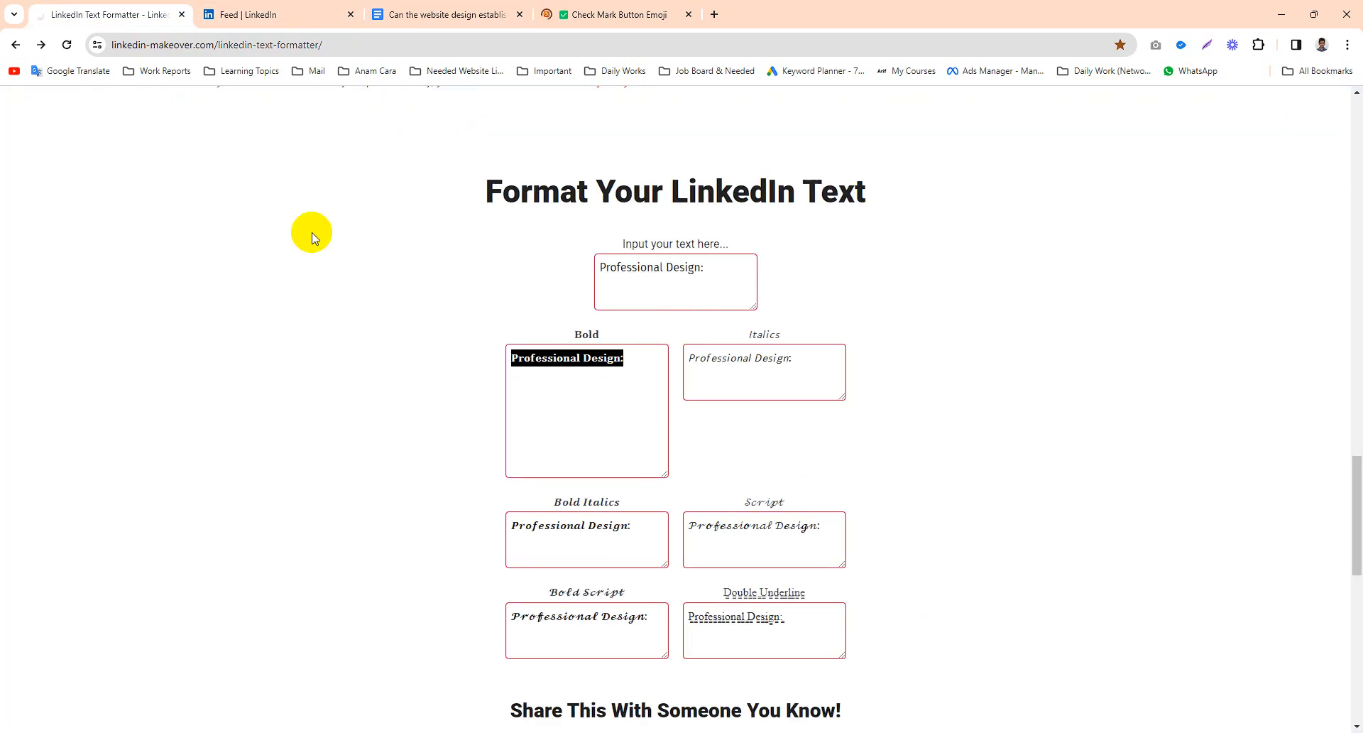
pyautogui.click(656, 298)
pyautogui.hotkey('ctrl', 'a')
pyautogui.hotkey('ctrl', 'v')
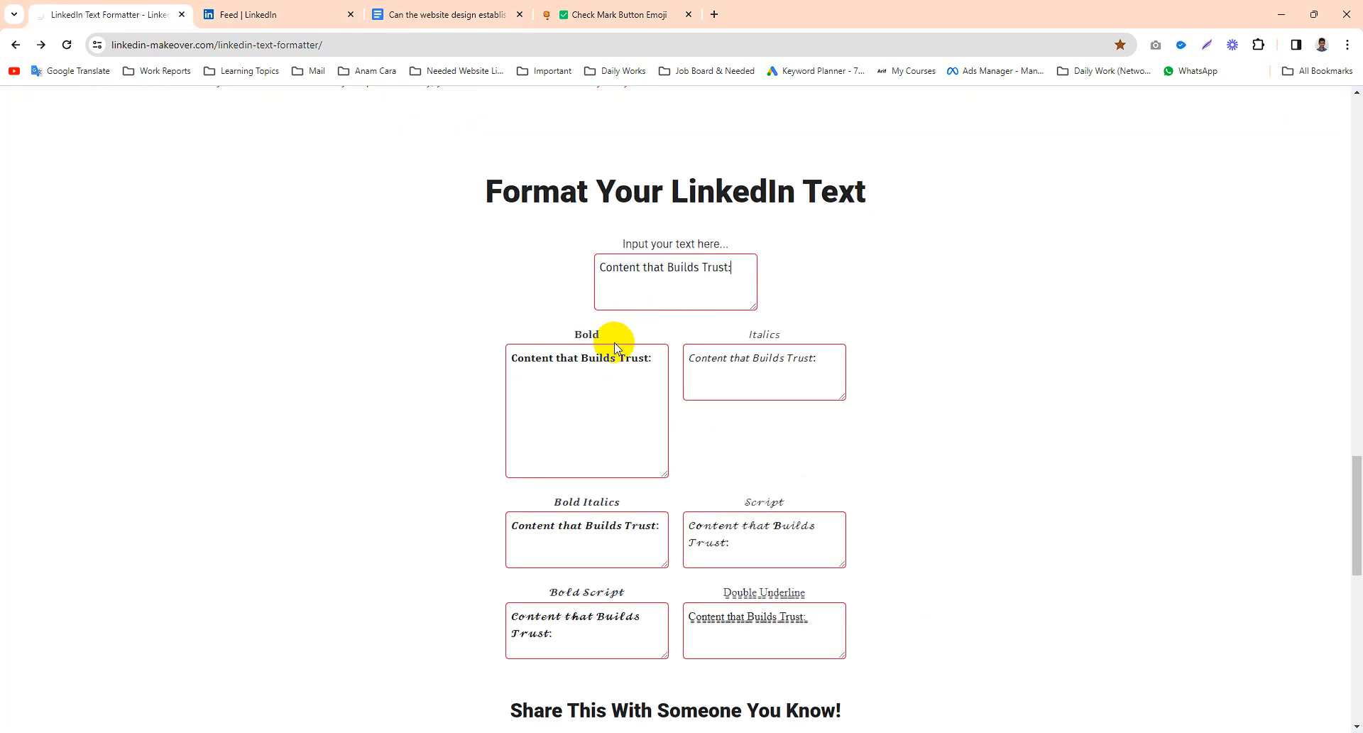
pyautogui.click(615, 378)
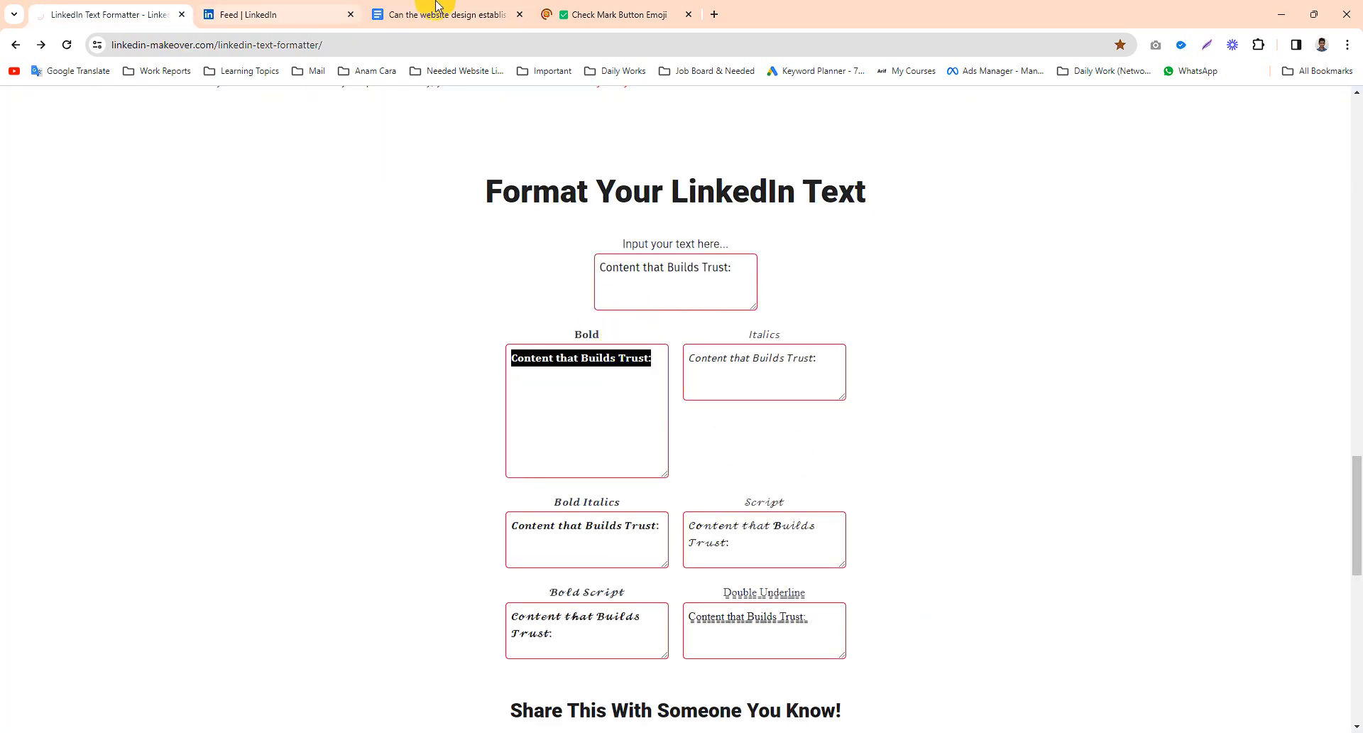
pyautogui.click(315, 14)
pyautogui.hotkey('ctrl', 'v')
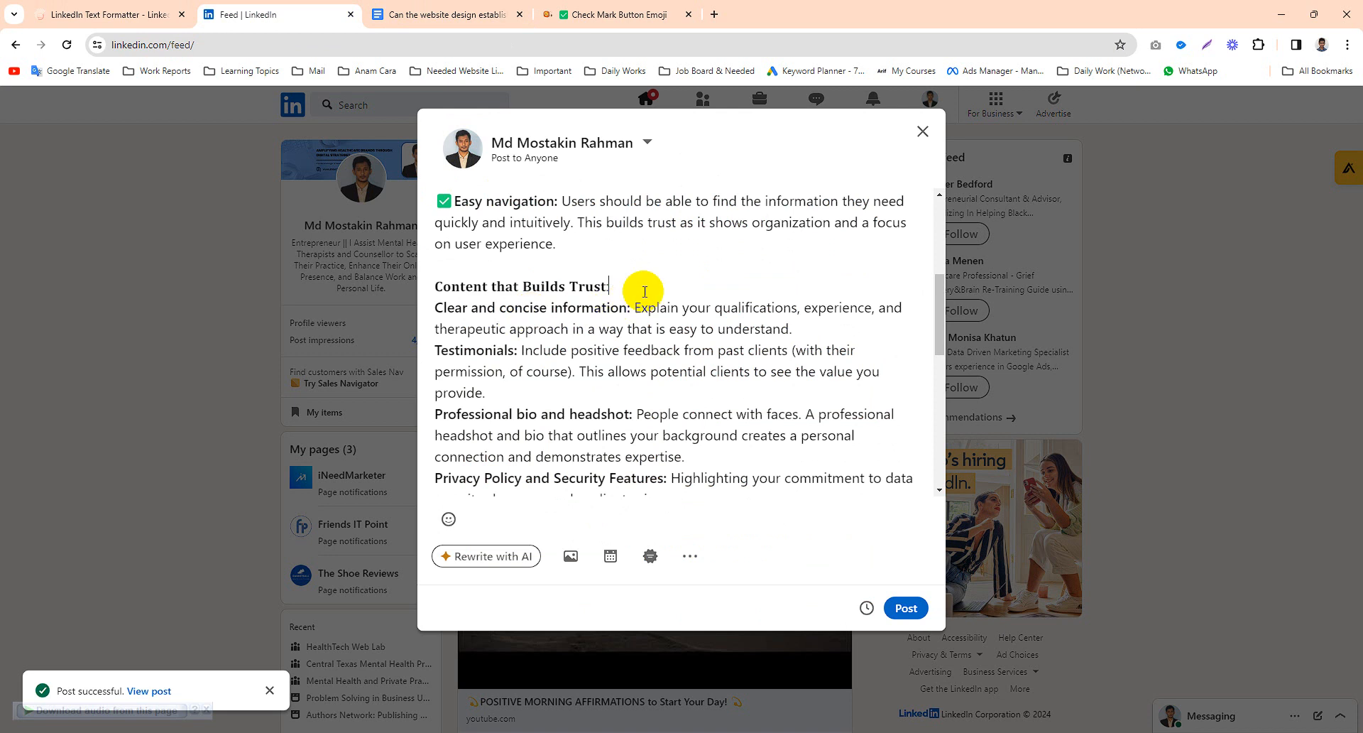
# - Add a blank line below the bold 'Content that Builds Trust:' heading
pyautogui.press('Return')
pyautogui.scroll(2, 511, 284)
pyautogui.scroll(1, 478, 279)
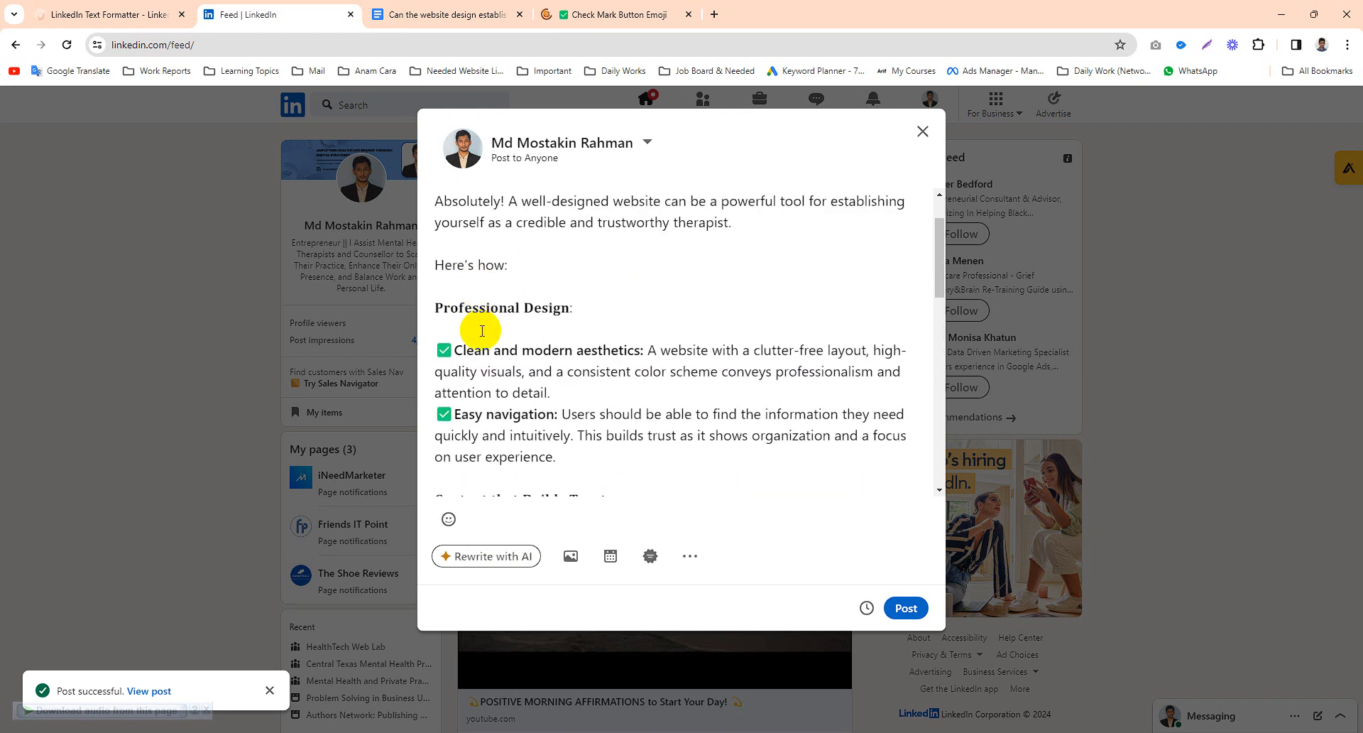
pyautogui.scroll(-2, 497, 333)
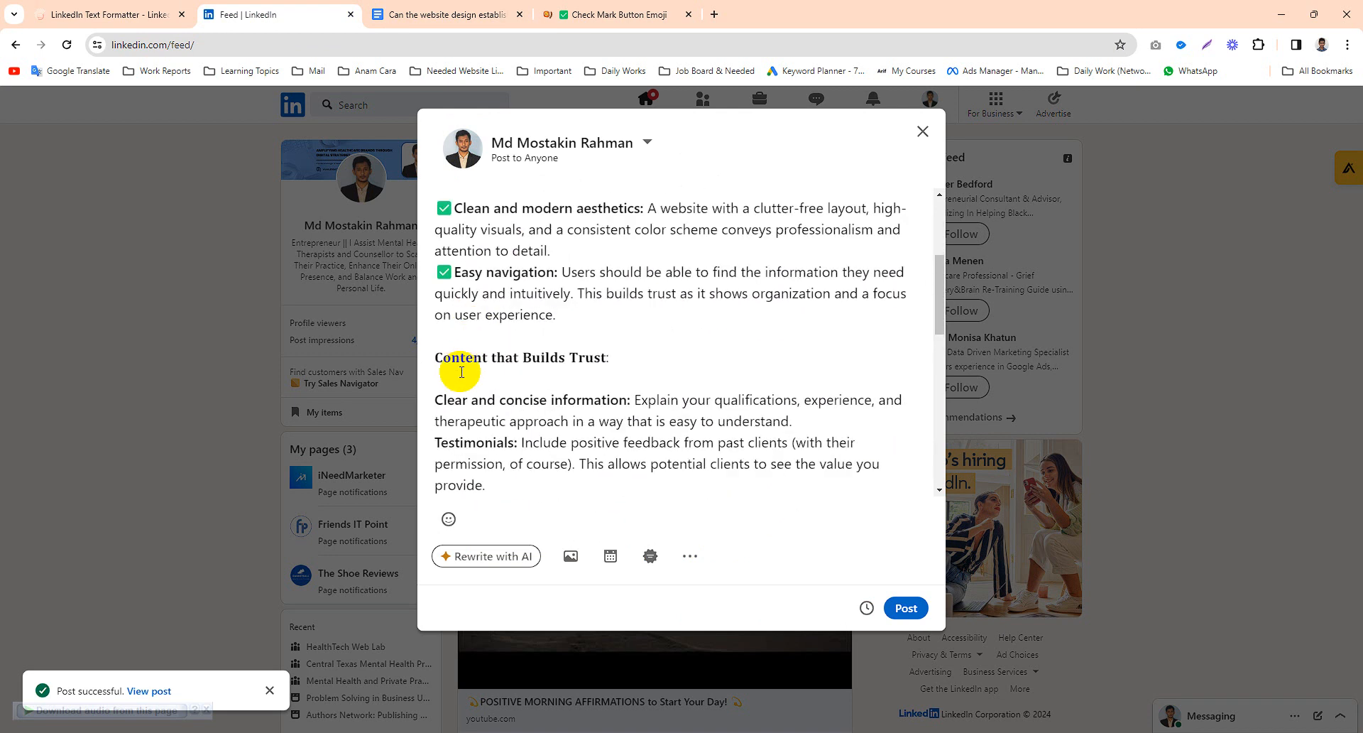
# - Paste the check mark emoji from clipboard history before the 'Clear and concise information:' and 'Testimonials:' items
pyautogui.click(436, 406)
pyautogui.press('super+v')
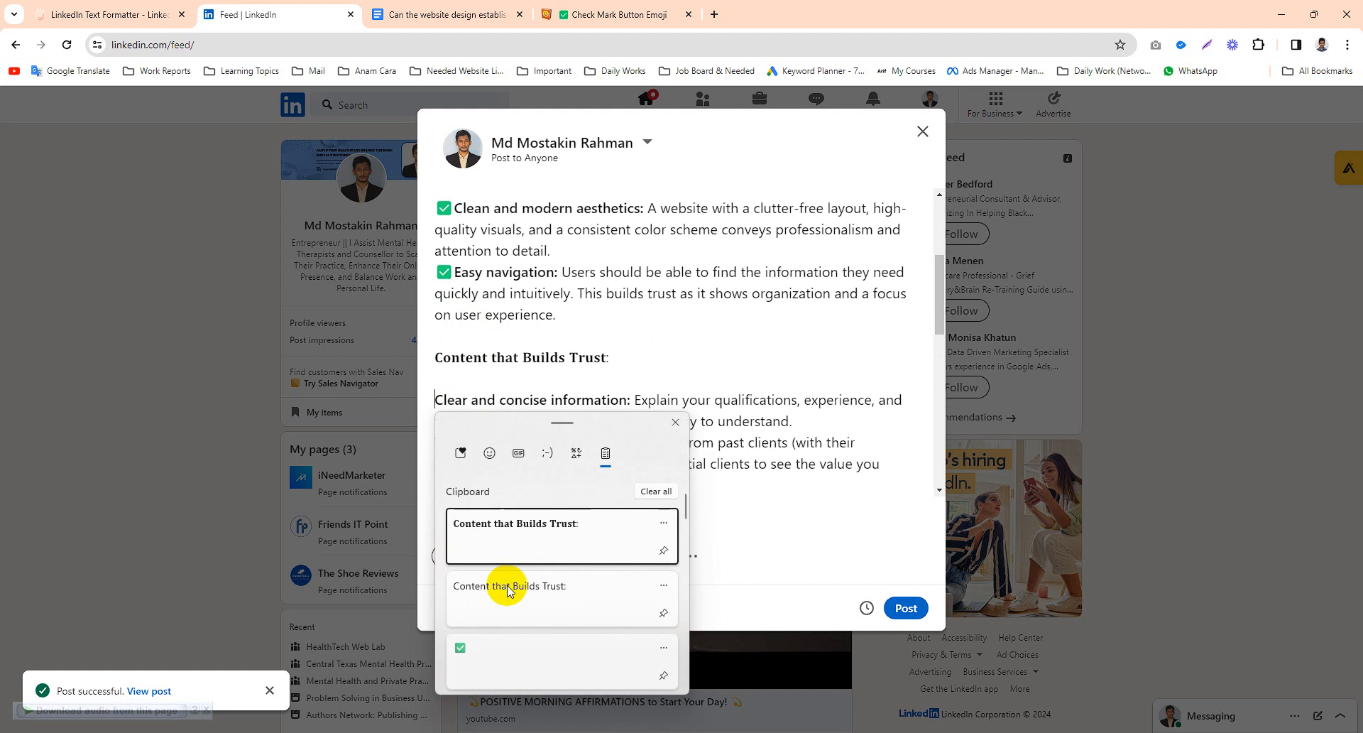
pyautogui.click(481, 645)
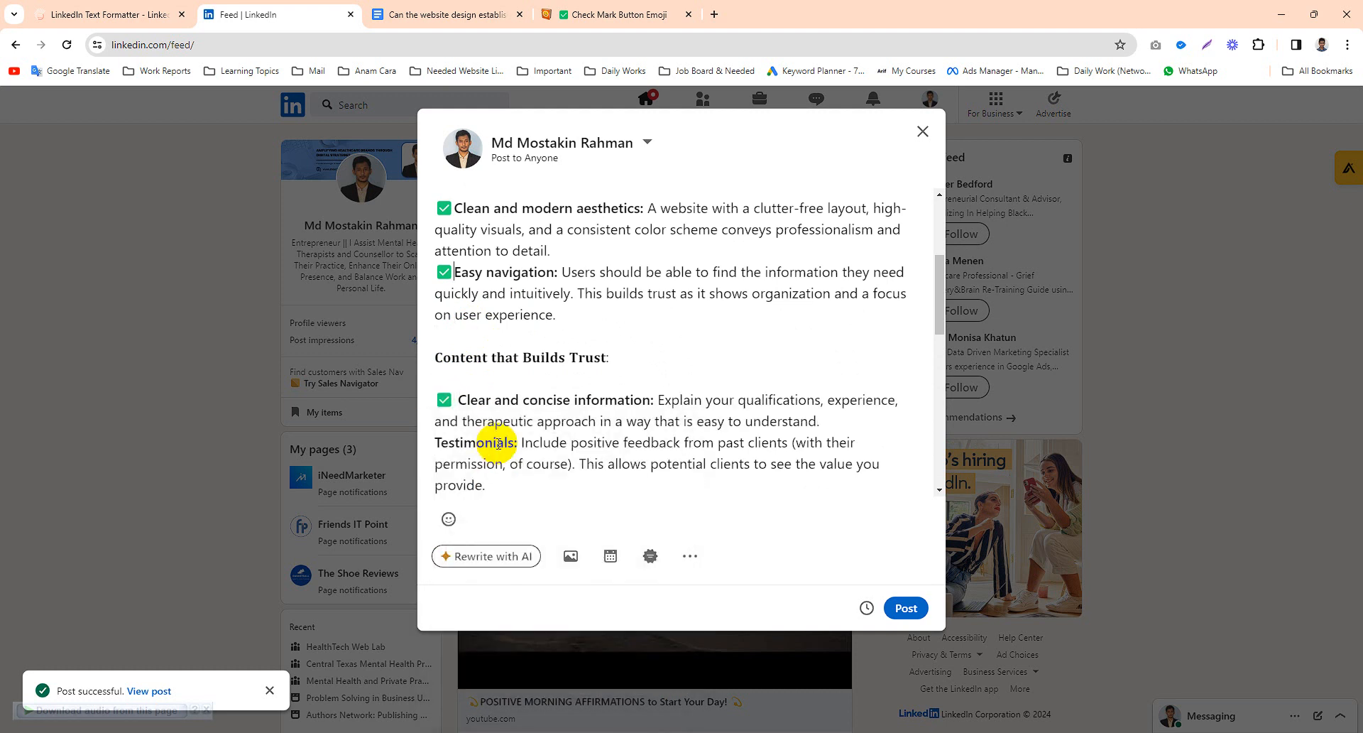
pyautogui.press('Up')
pyautogui.press('Up')
pyautogui.press('Down')
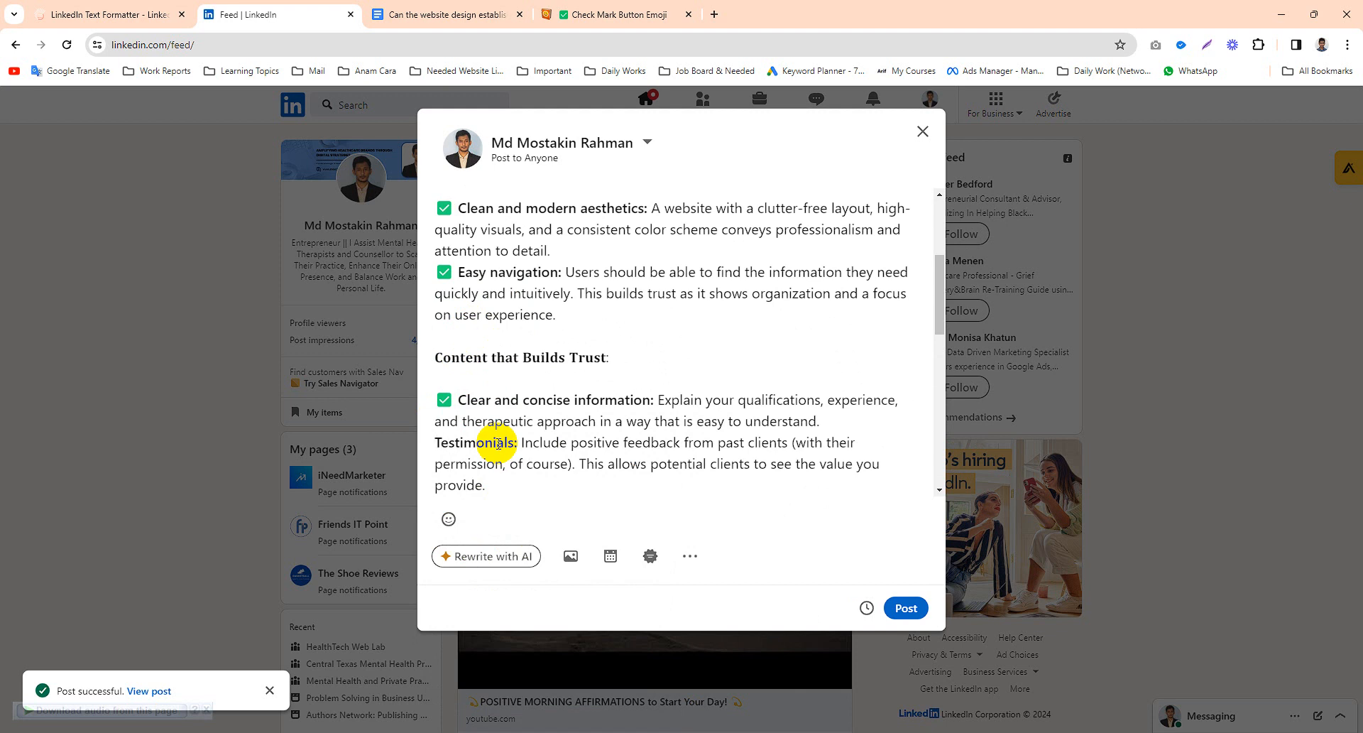
pyautogui.write('✅')
# - Paste the check mark emoji before the 'Professional bio and headshot:' and 'Privacy Policy and Security Features:' items
pyautogui.press('Down')
pyautogui.press('Down')
pyautogui.press('Down')
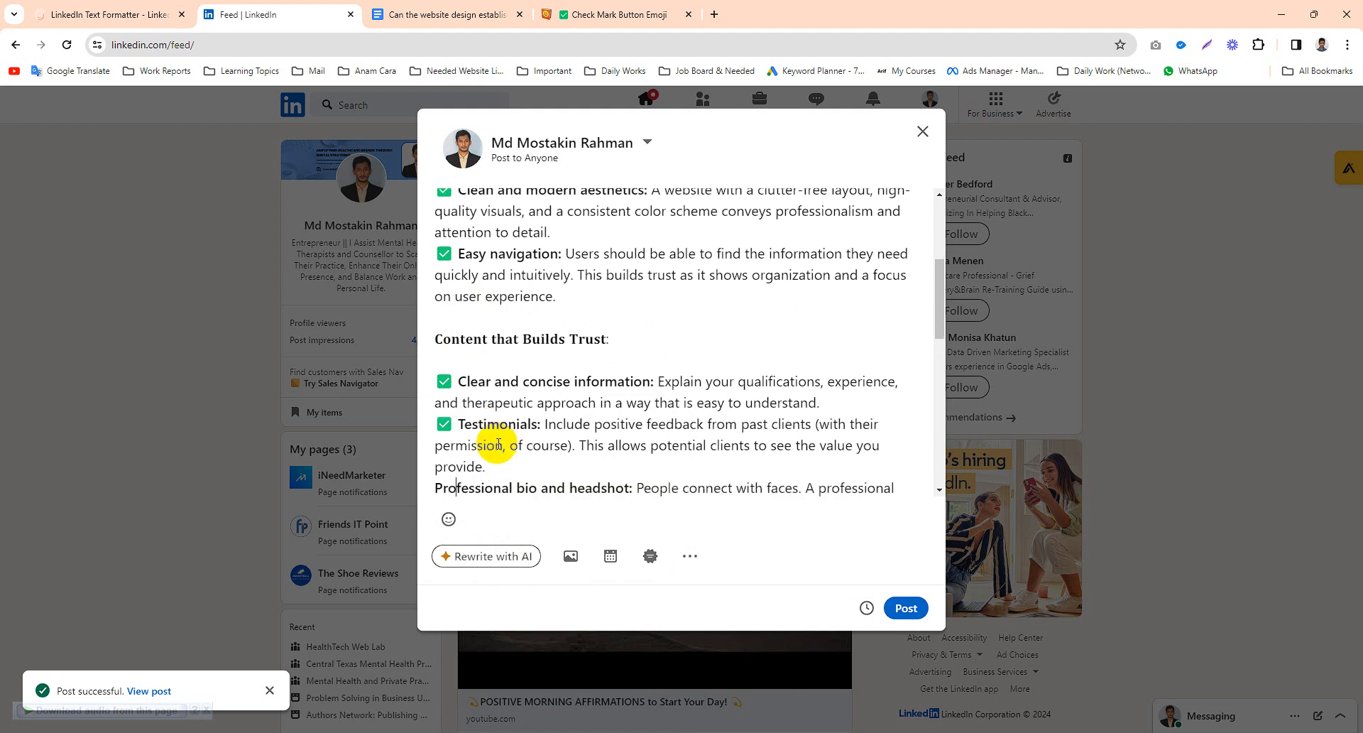
pyautogui.scroll(-1, 639, 320)
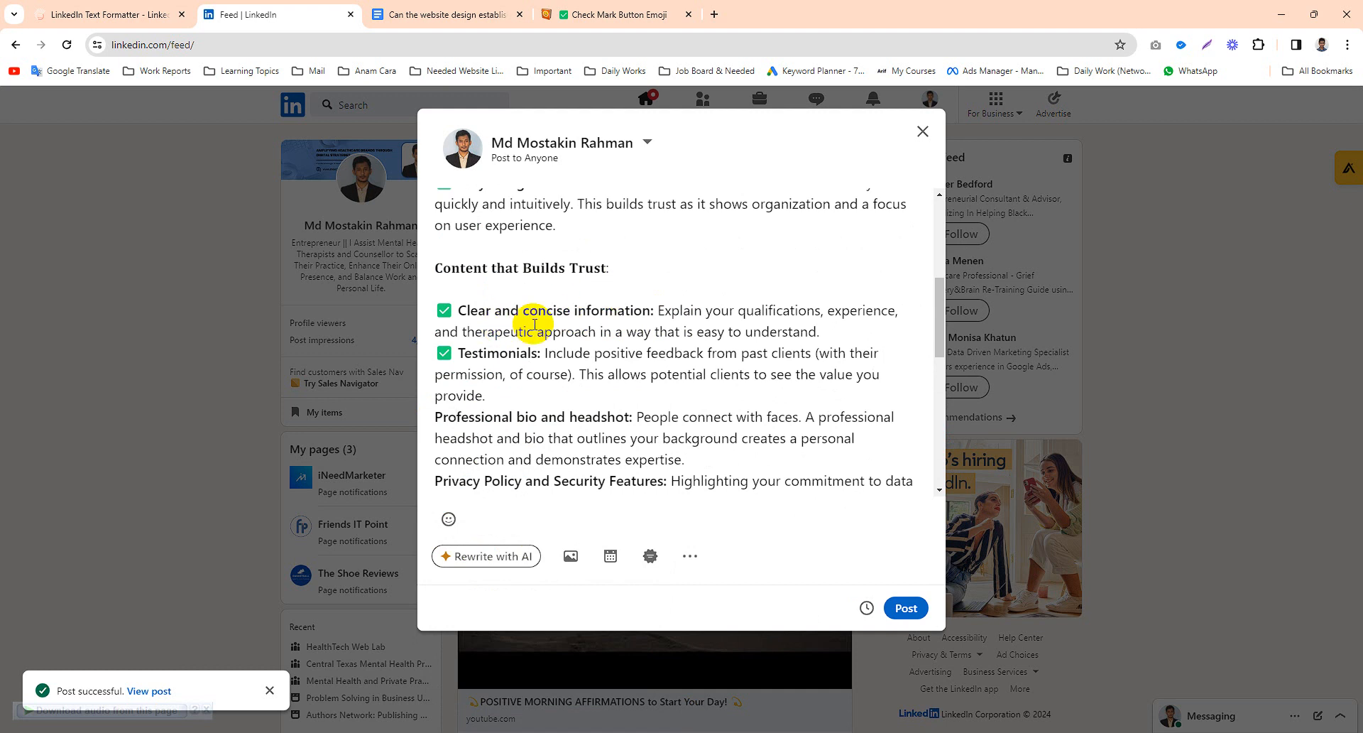
pyautogui.scroll(-1, 496, 369)
pyautogui.scroll(-1, 496, 370)
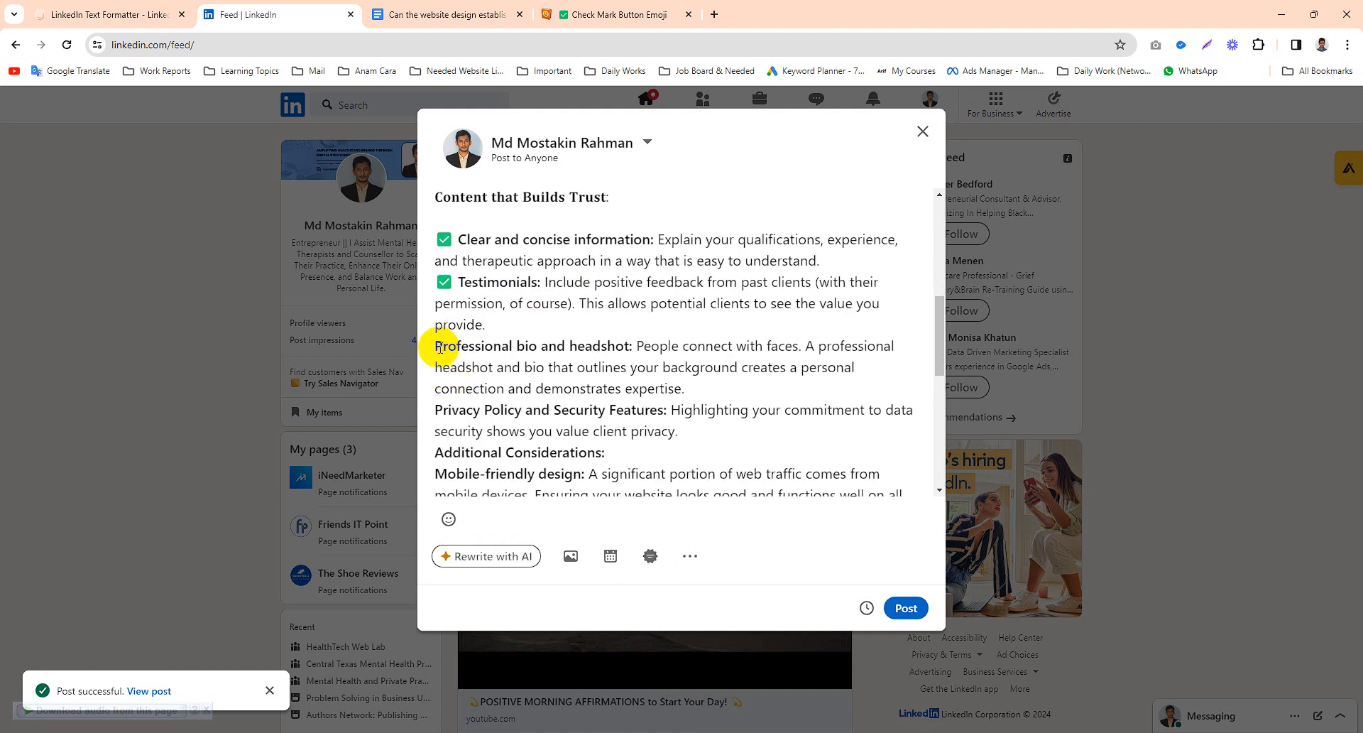
pyautogui.write('✅')
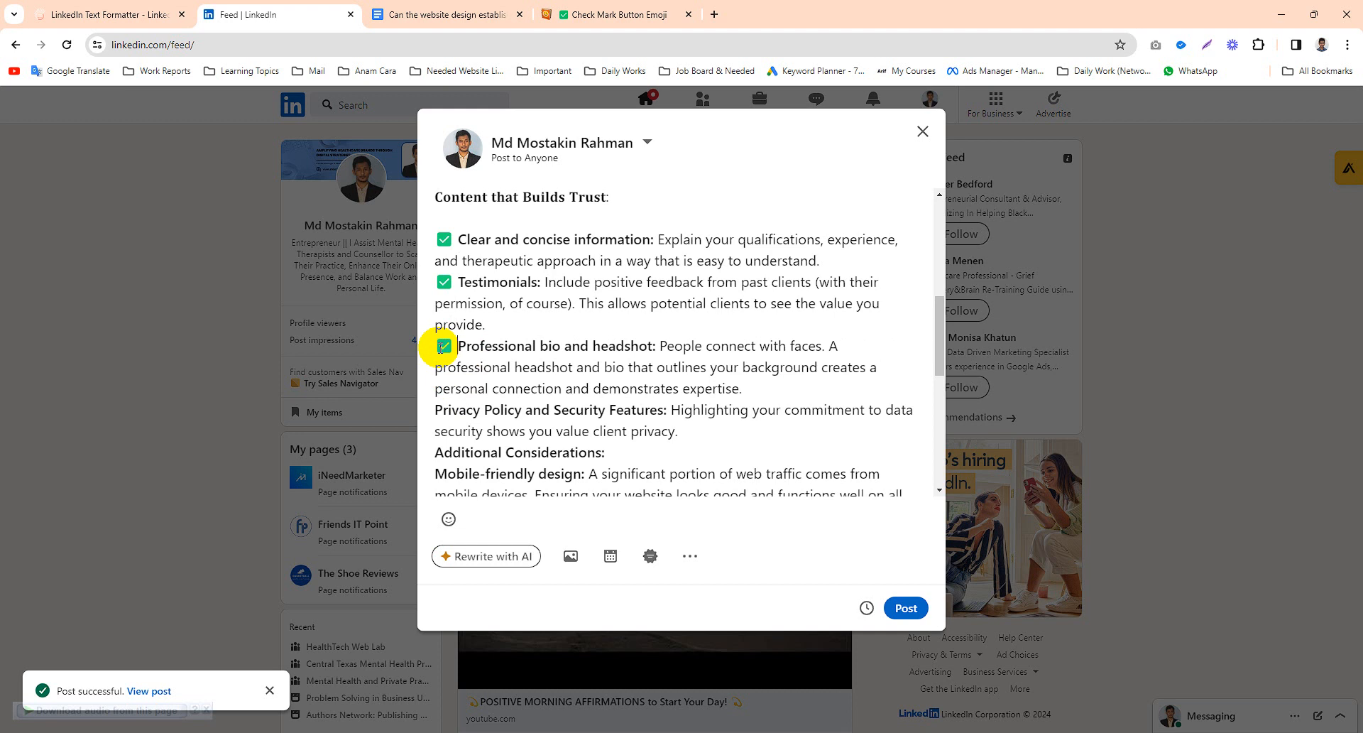
pyautogui.click(436, 413)
pyautogui.write('✅')
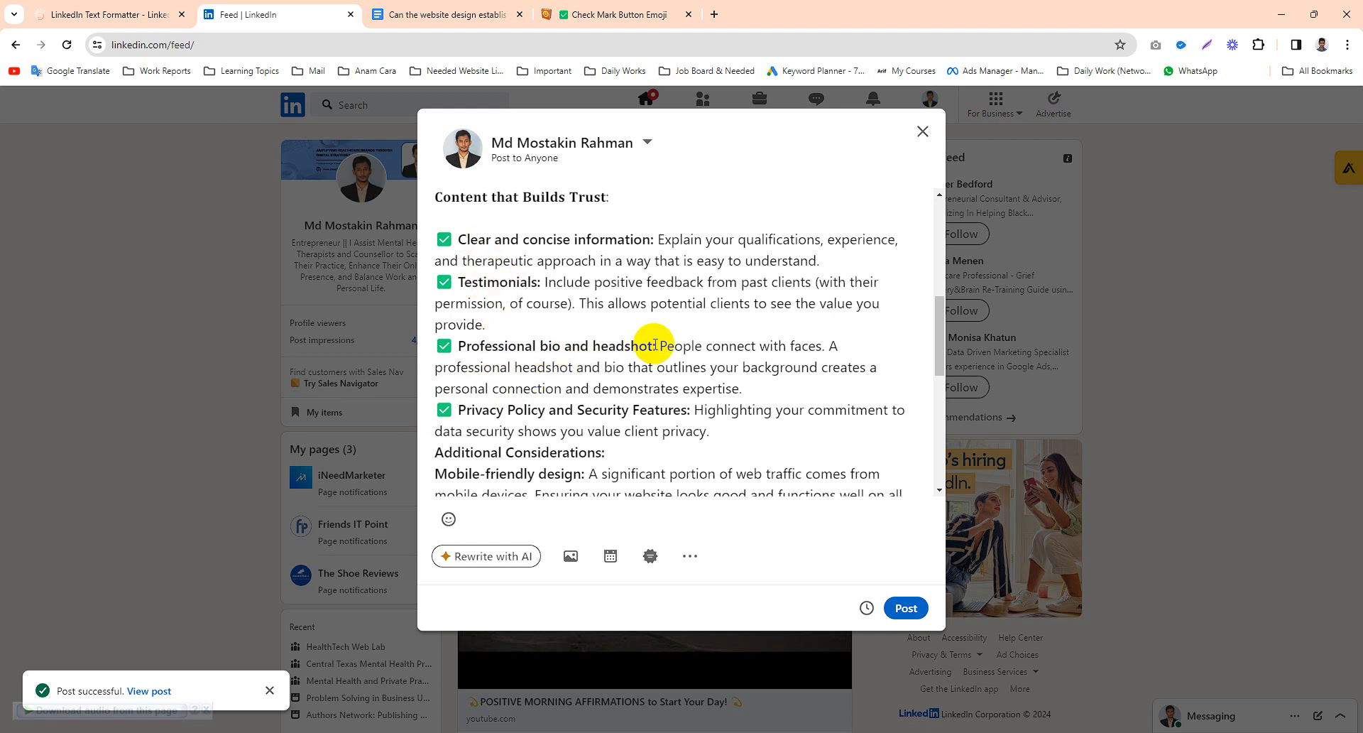
# - Add a blank line before the 'Additional Considerations:' heading in the post
pyautogui.moveTo(660, 345); pyautogui.dragTo(734, 367)
pyautogui.click(734, 367)
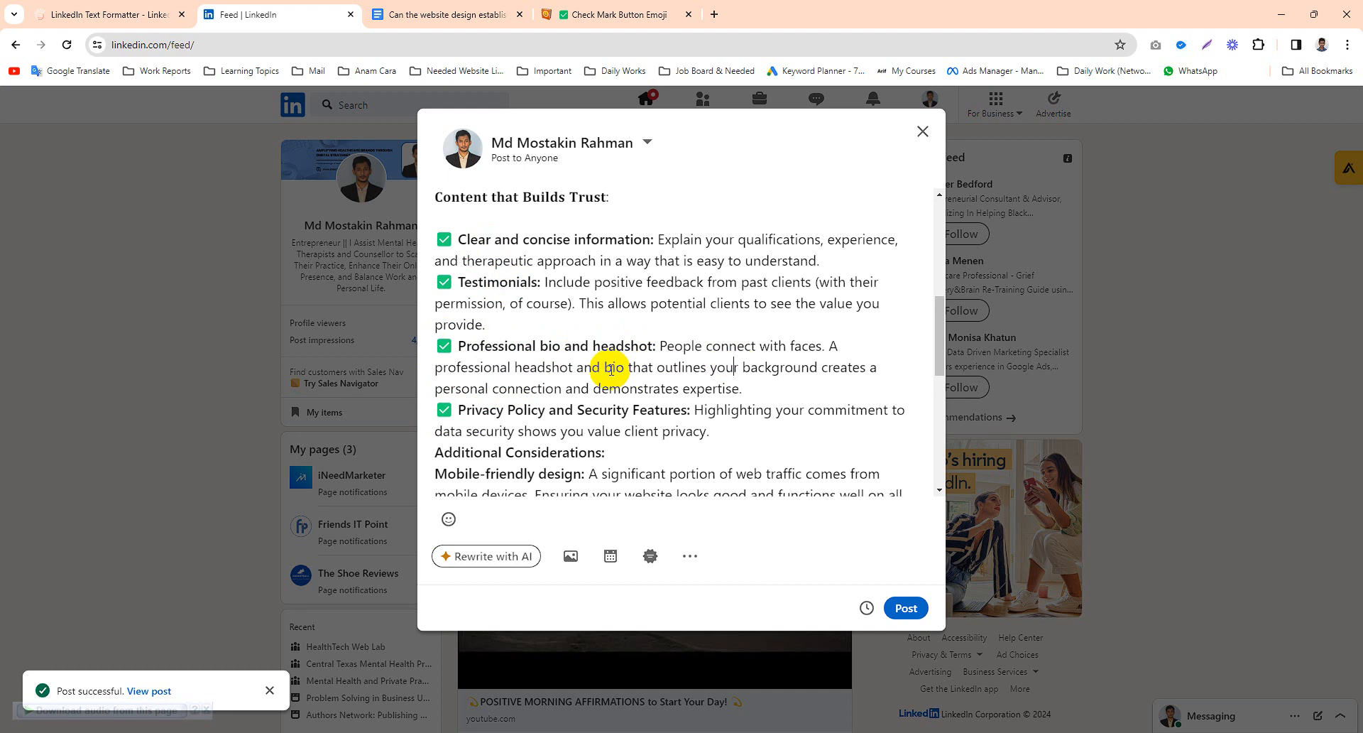
pyautogui.scroll(-1, 609, 369)
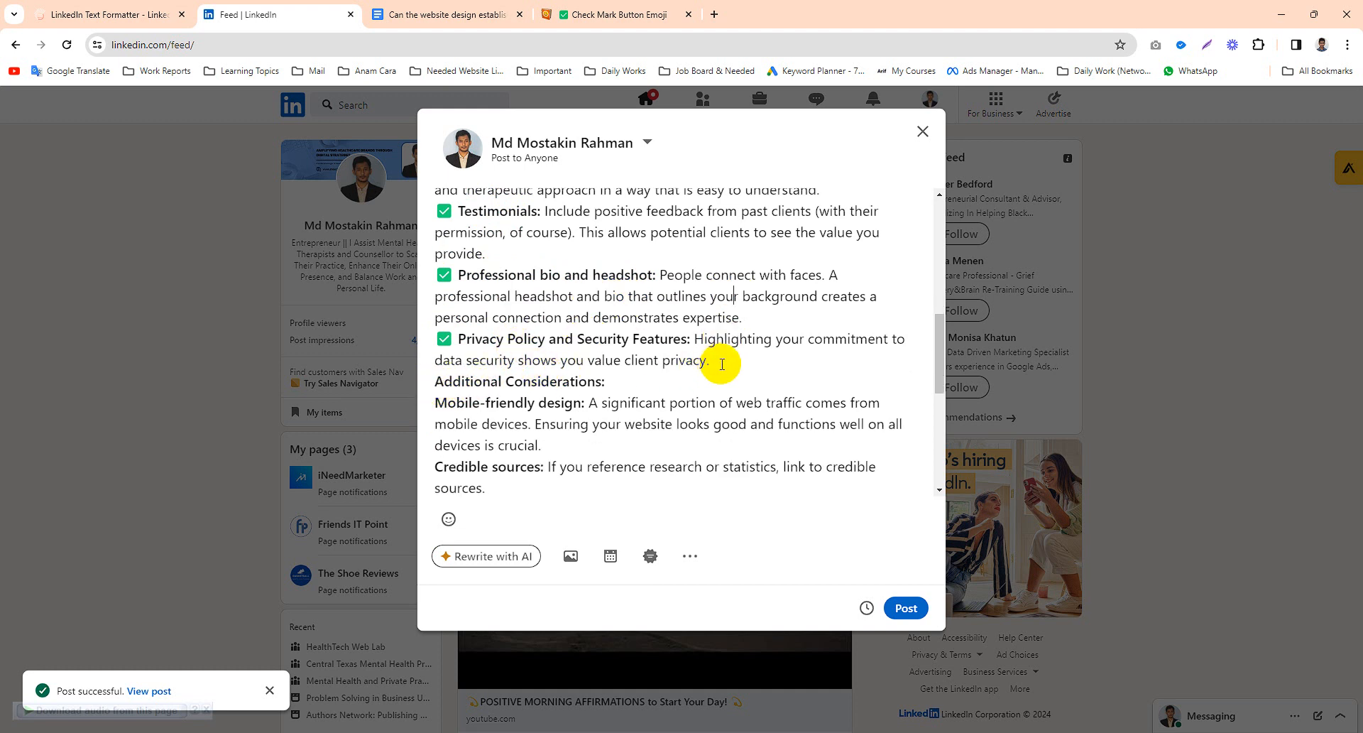
pyautogui.scroll(2, 639, 358)
pyautogui.press('Return')
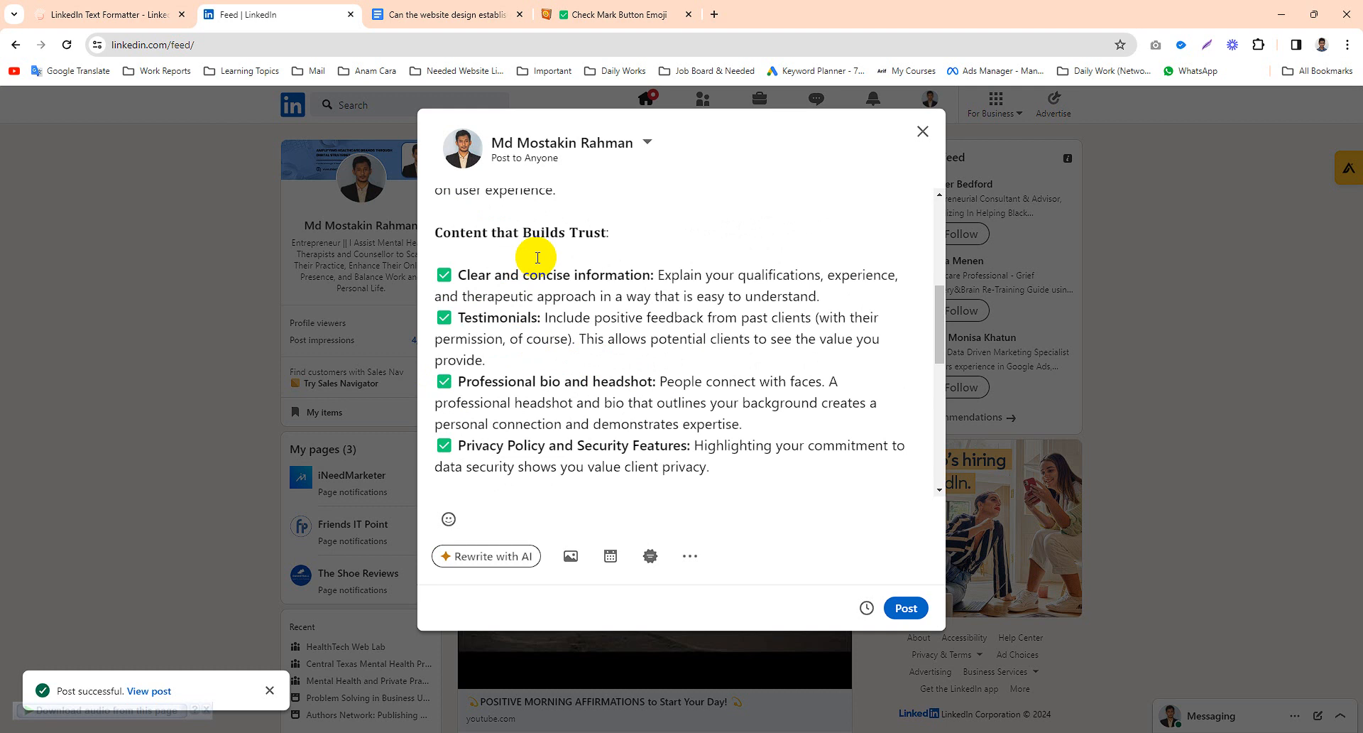
# - Convert 'Additional Considerations:' to bold in the formatter, replace the heading in the post, and add a blank line below it
pyautogui.scroll(-1, 508, 266)
pyautogui.scroll(1, 497, 270)
pyautogui.scroll(2, 483, 291)
pyautogui.scroll(-3, 458, 280)
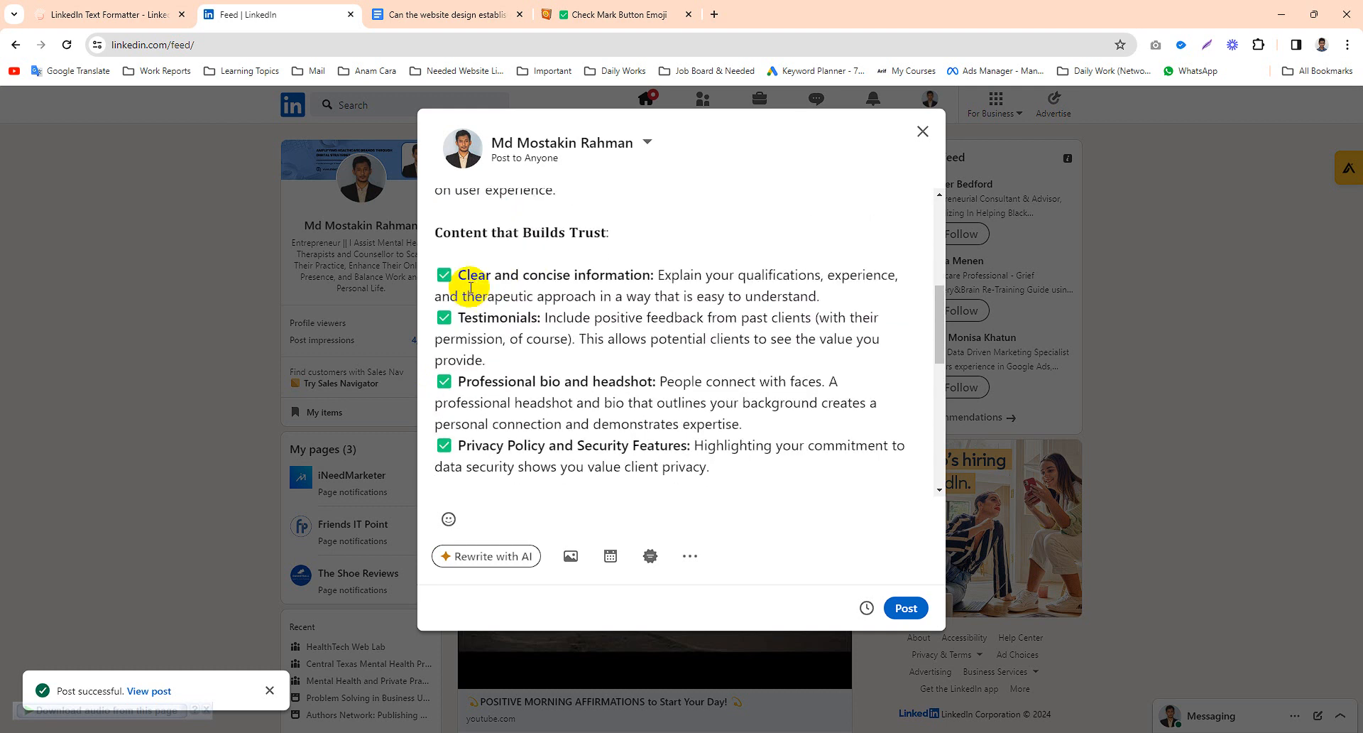
pyautogui.scroll(-1, 497, 362)
pyautogui.moveTo(605, 367); pyautogui.dragTo(435, 371)
pyautogui.hotkey('ctrl', 'c')
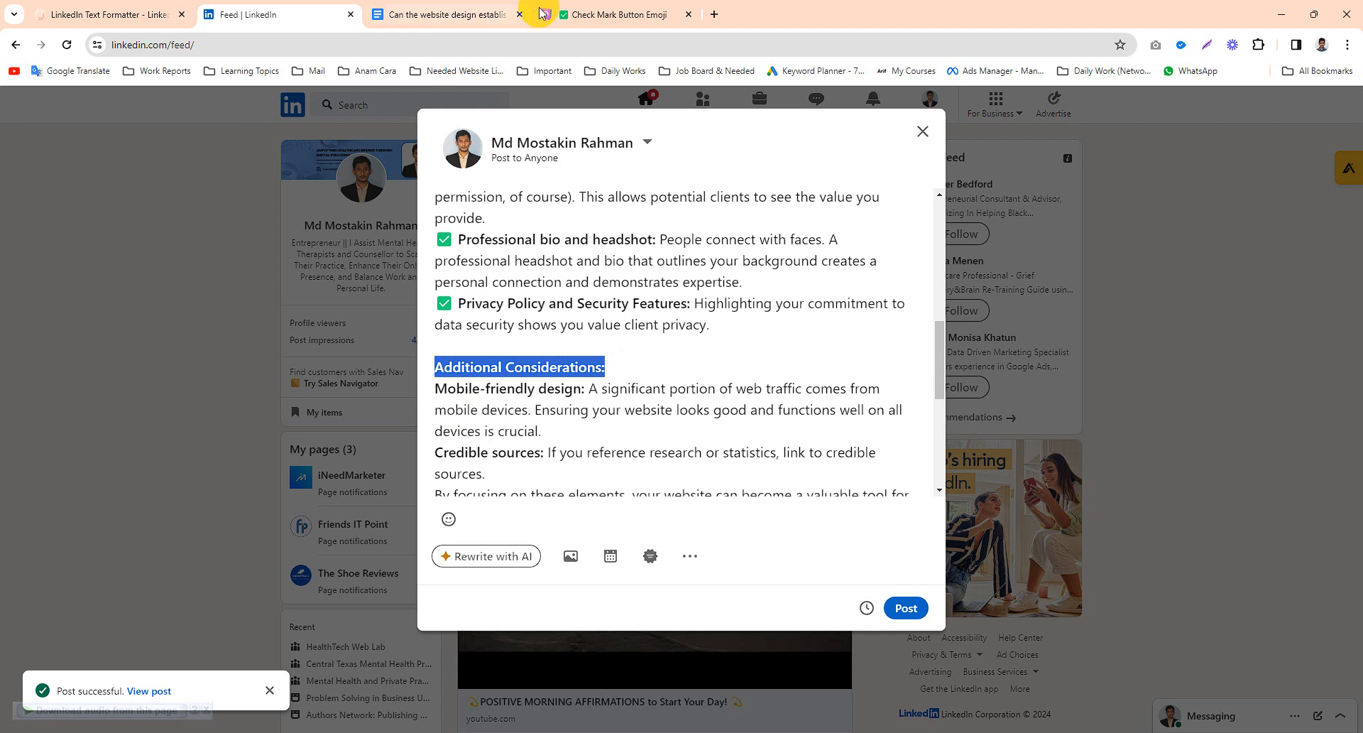
pyautogui.click(114, 14)
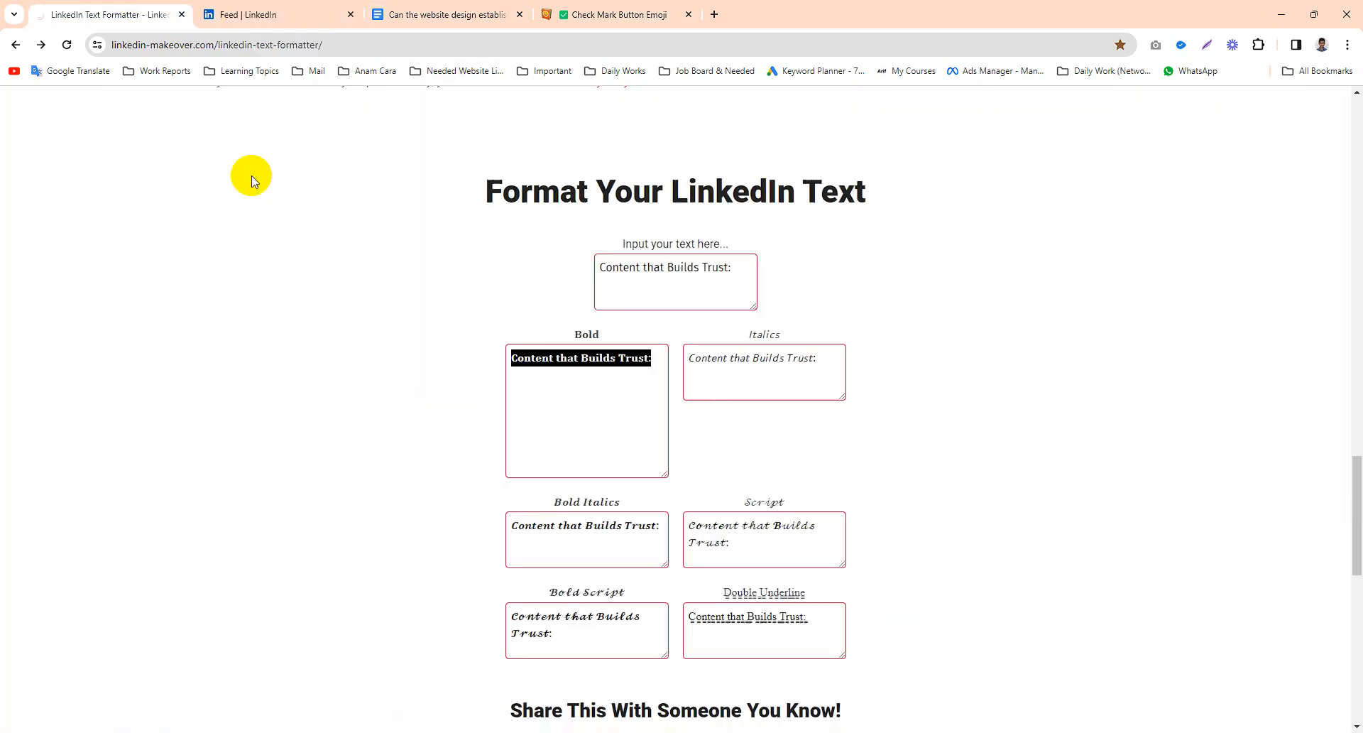
pyautogui.tripleClick(675, 281)
pyautogui.hotkey('ctrl', 'v')
pyautogui.tripleClick(631, 363)
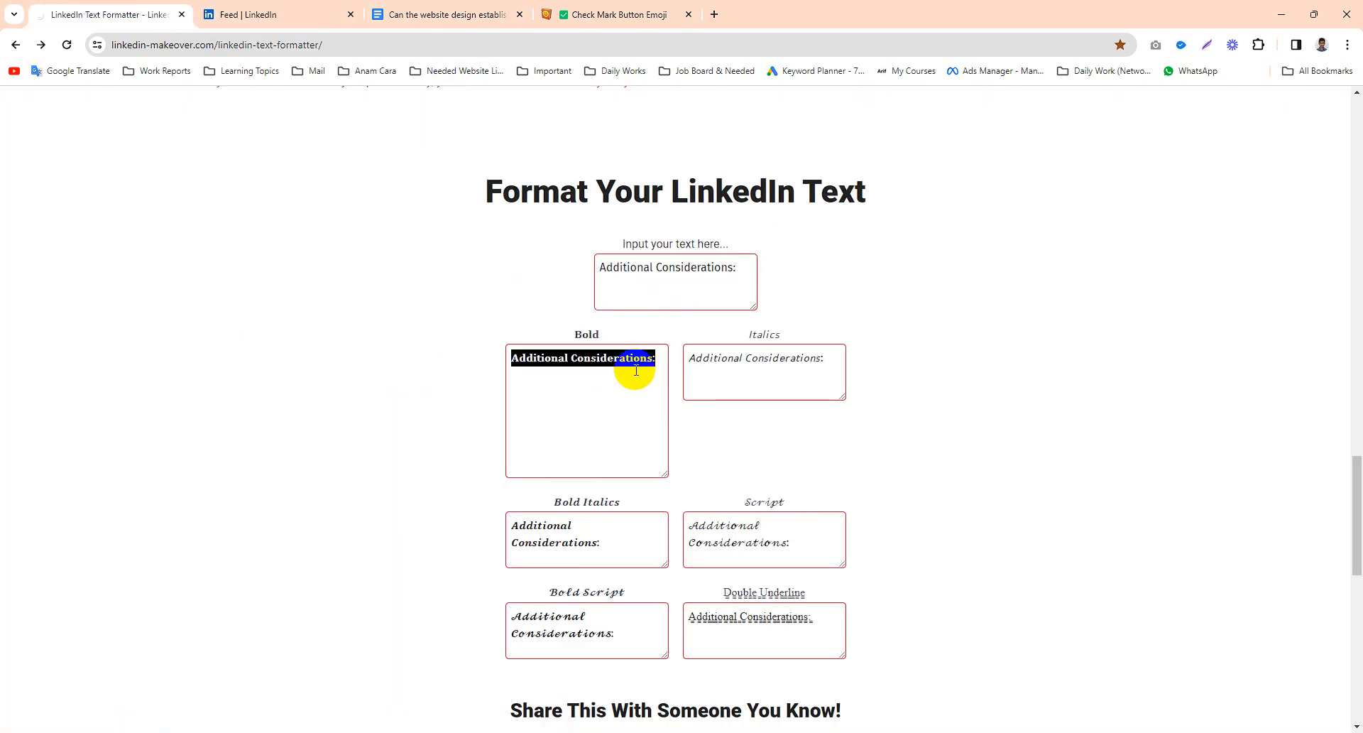
pyautogui.click(350, 7)
pyautogui.hotkey('ctrl', 'v')
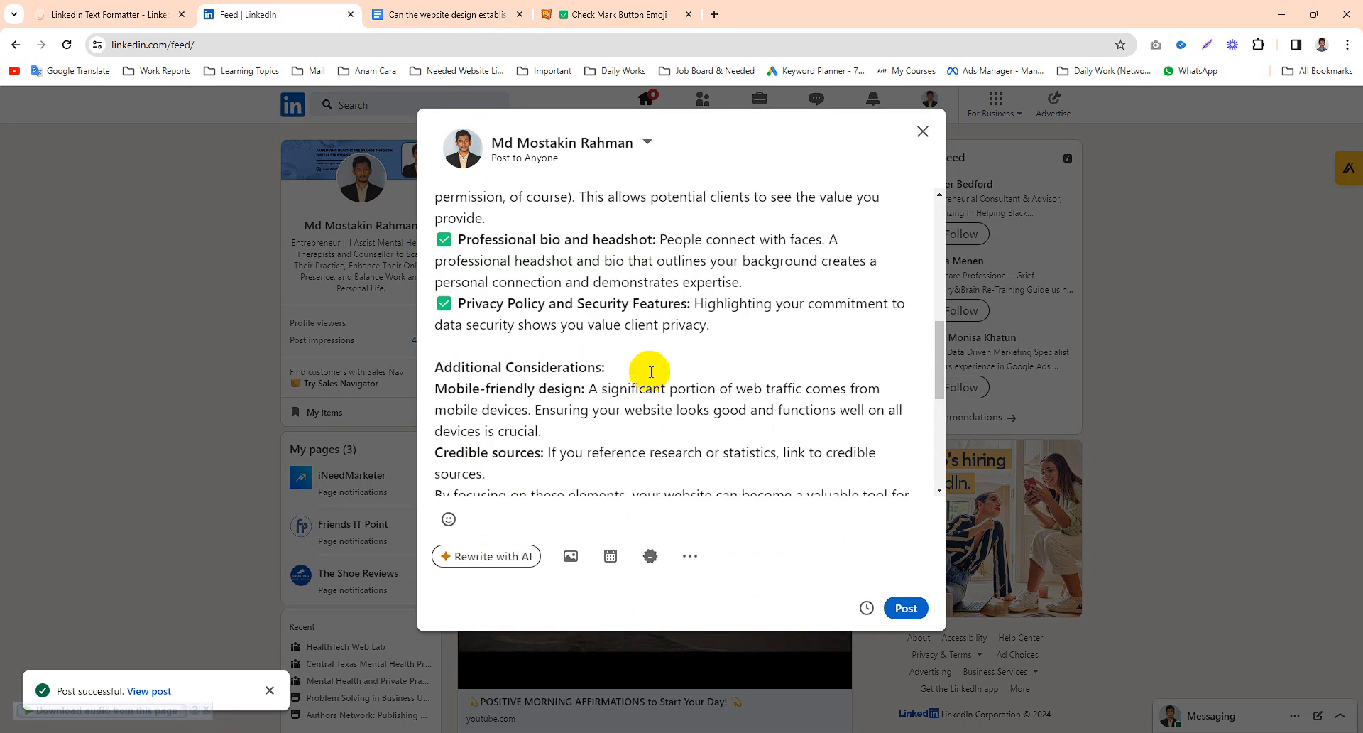
pyautogui.press('Return')
pyautogui.scroll(-2, 488, 395)
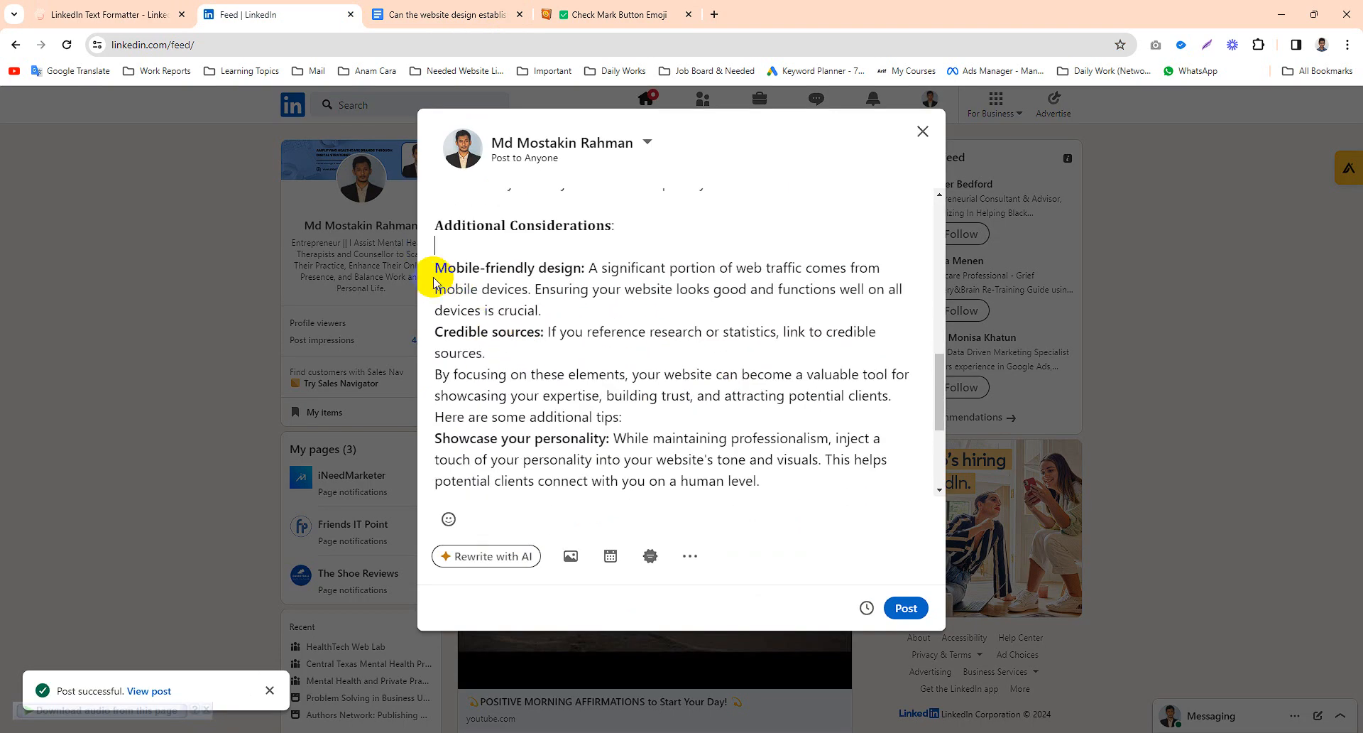
# - Paste the check mark emoji before the 'Mobile-friendly design:' and 'Credible sources:' items
pyautogui.press('super+v')
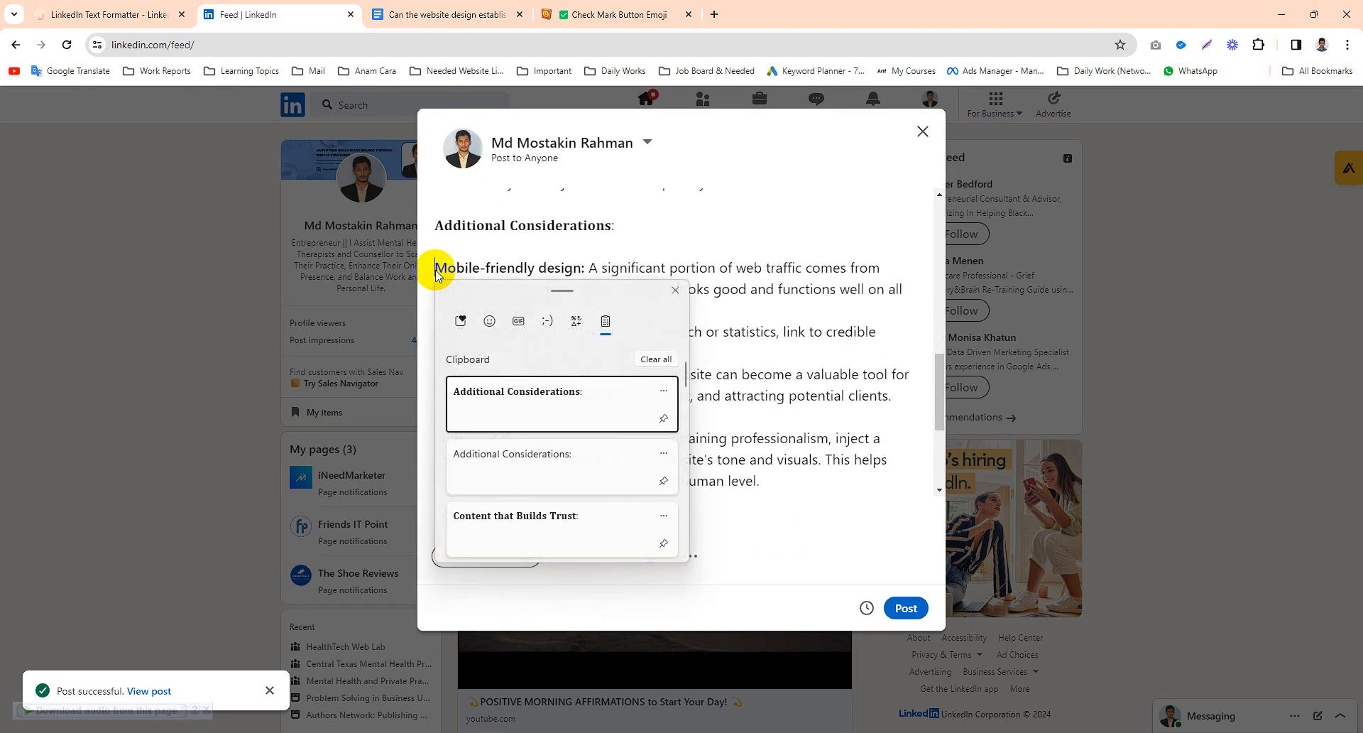
pyautogui.press('Down')
pyautogui.press('Down')
pyautogui.press('Down')
pyautogui.press('Return')
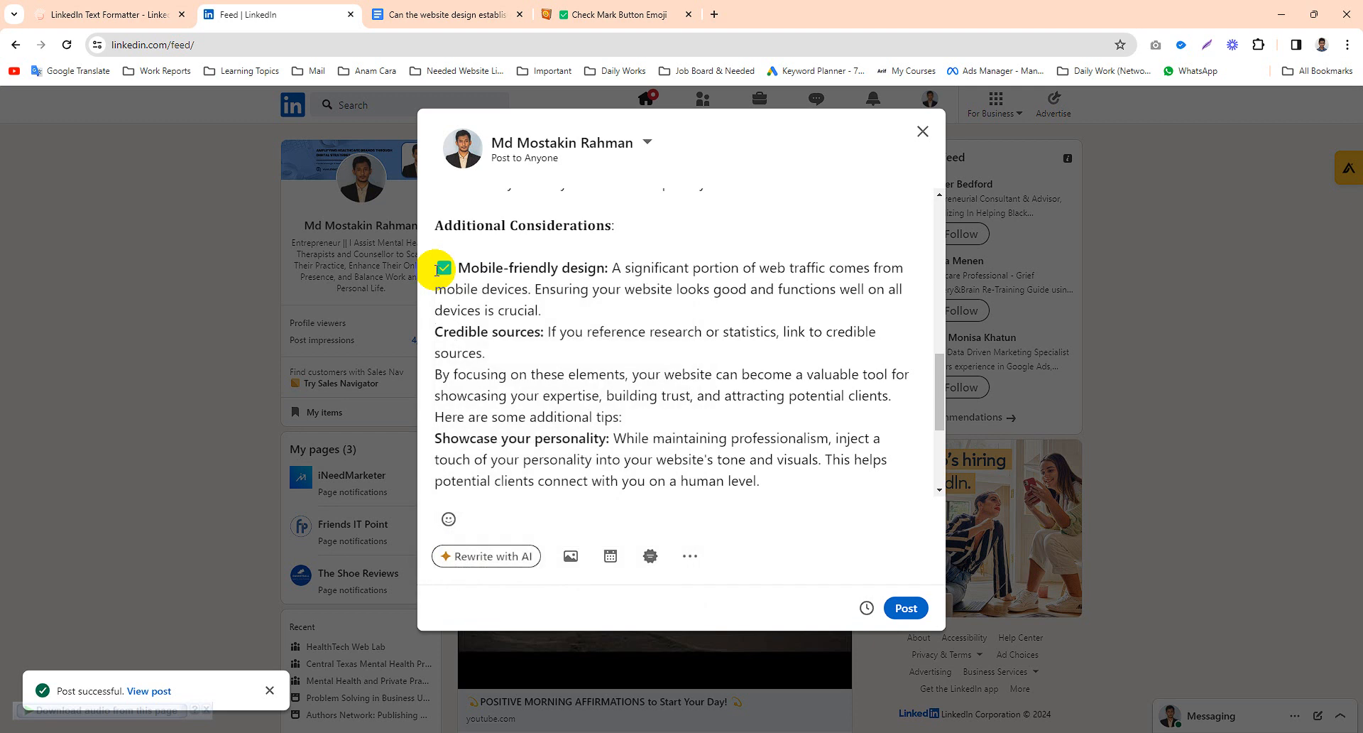
pyautogui.press('Down')
pyautogui.press('Down')
pyautogui.press('Down')
pyautogui.press('Home')
pyautogui.write('✅')
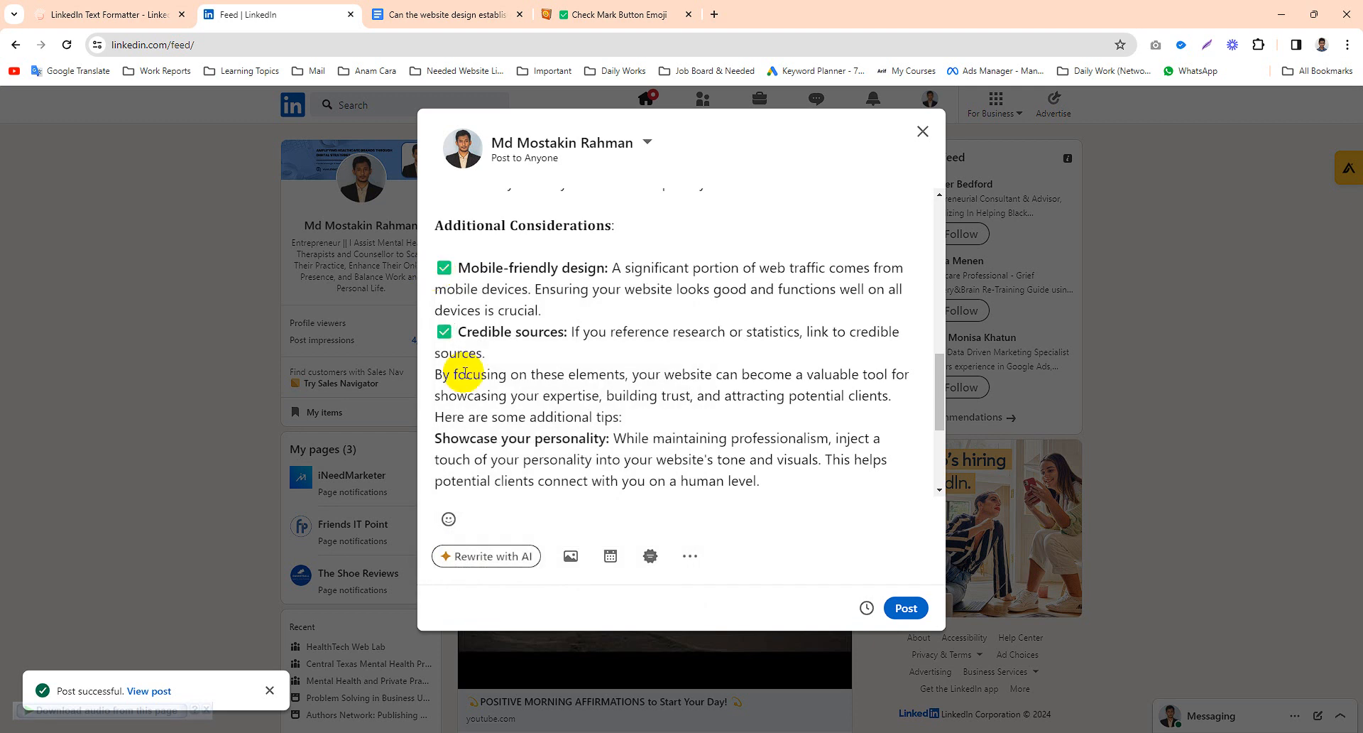
# - Add blank lines before 'By focusing on these elements', 'Here are some additional tips:' and 'Showcase your personality:'
pyautogui.press('Return')
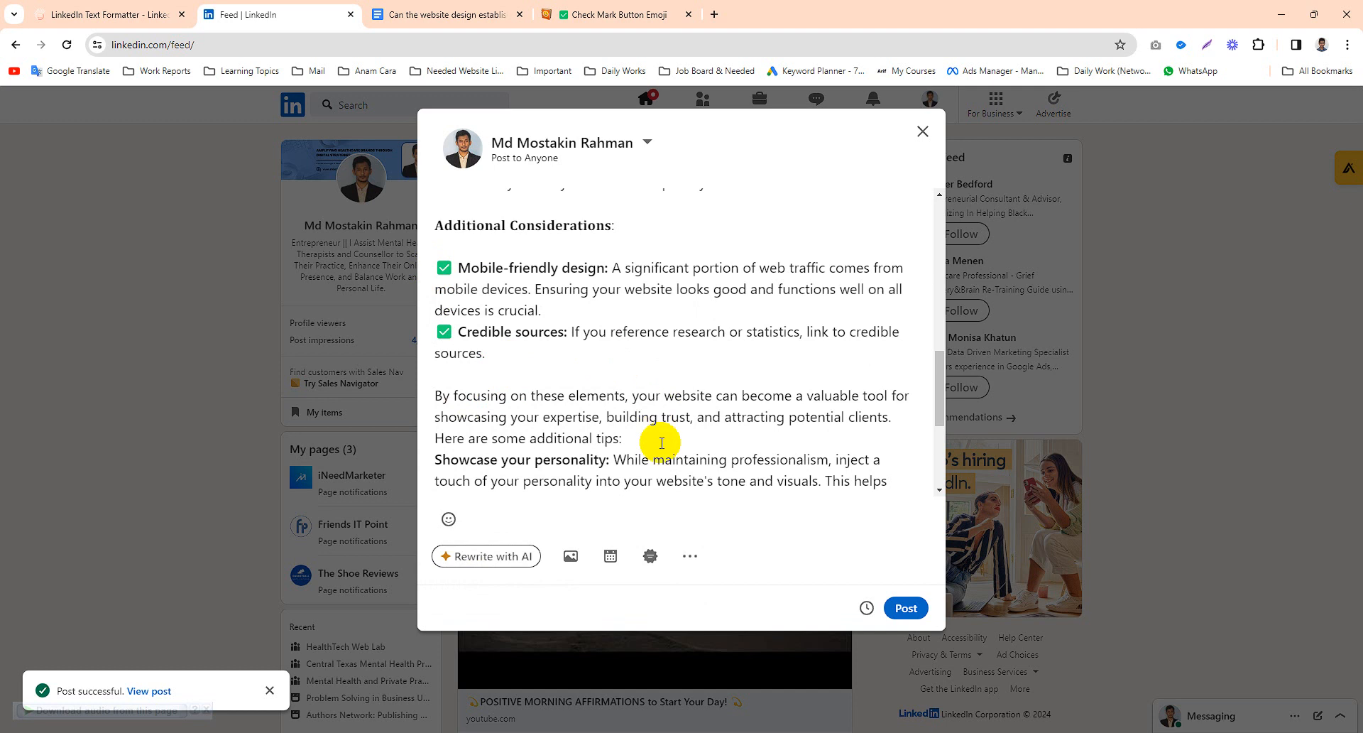
pyautogui.press('Return')
pyautogui.scroll(-1, 781, 406)
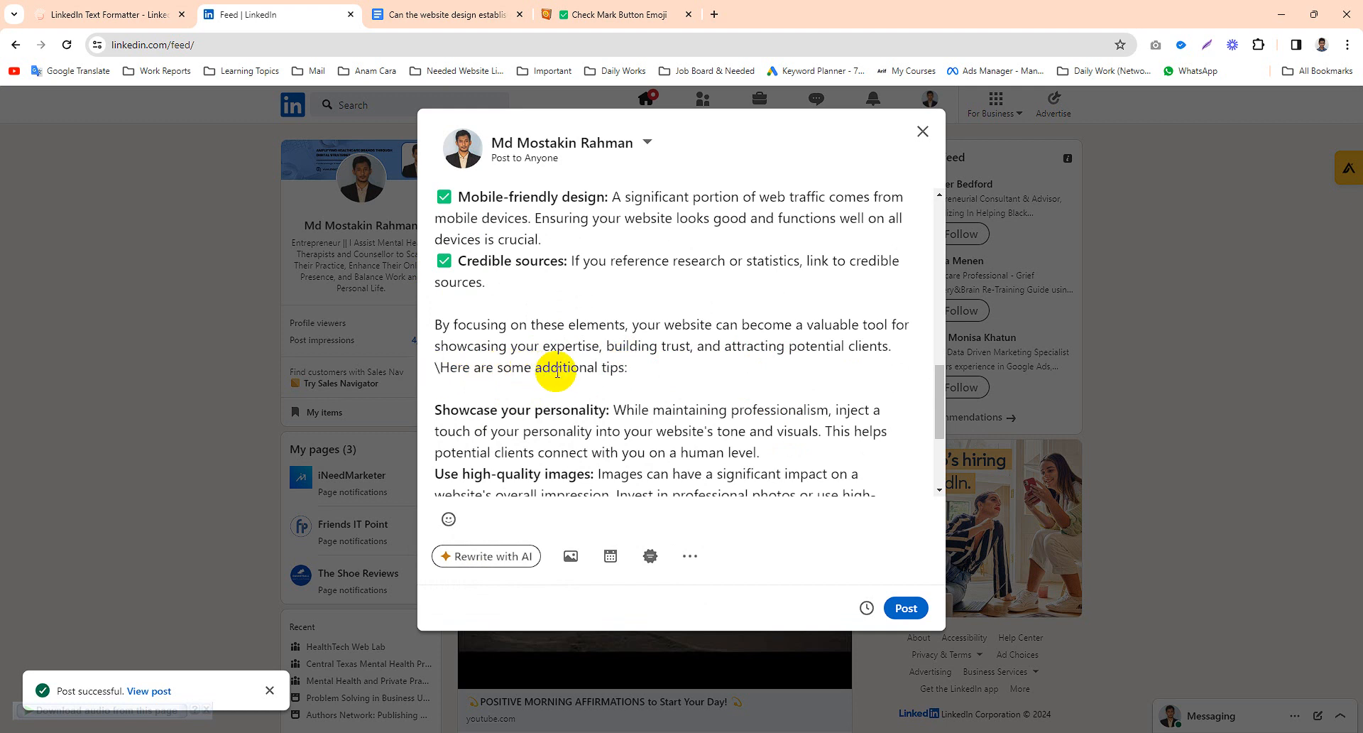
pyautogui.press('Return')
pyautogui.scroll(-1, 560, 388)
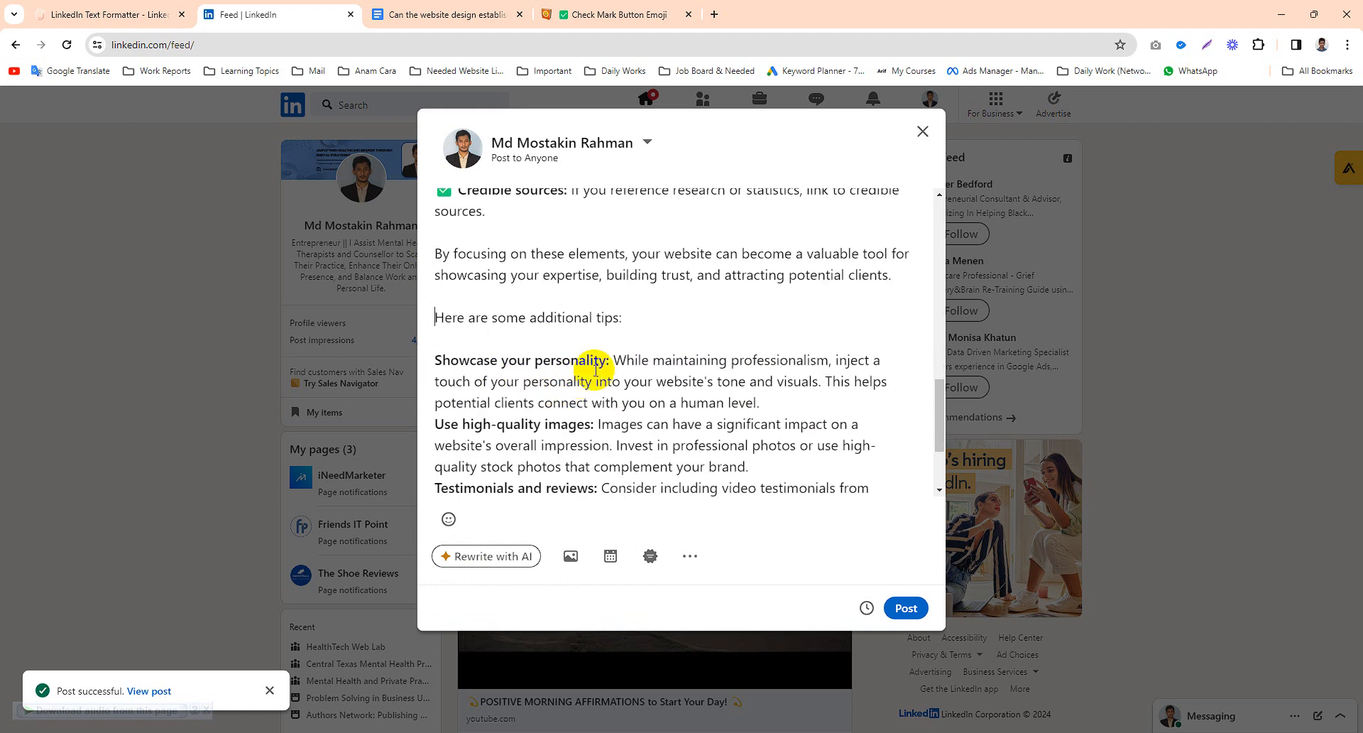
# - Delete the 'Here are some additional tips:' section through the 'Testimonials and reviews:' item, plus the leftover empty lines
pyautogui.moveTo(607, 364); pyautogui.dragTo(402, 359)
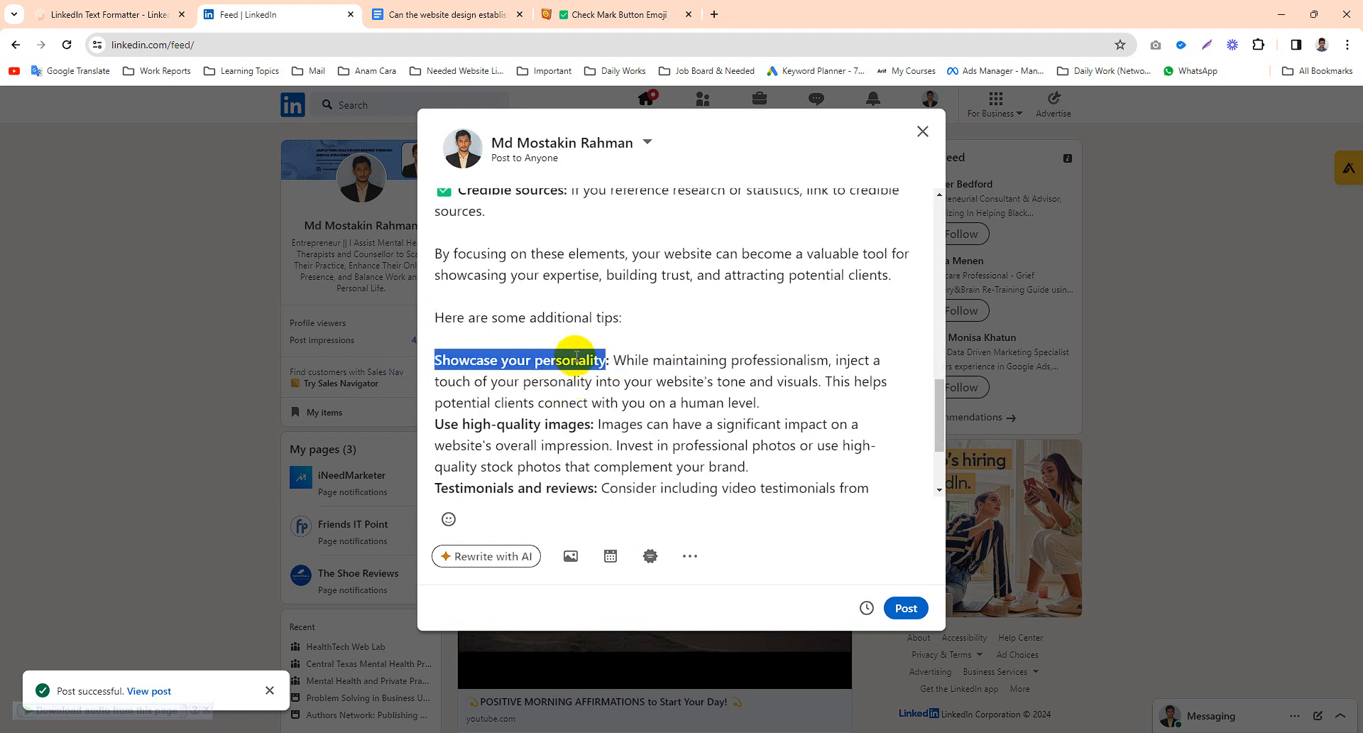
pyautogui.scroll(-1, 577, 358)
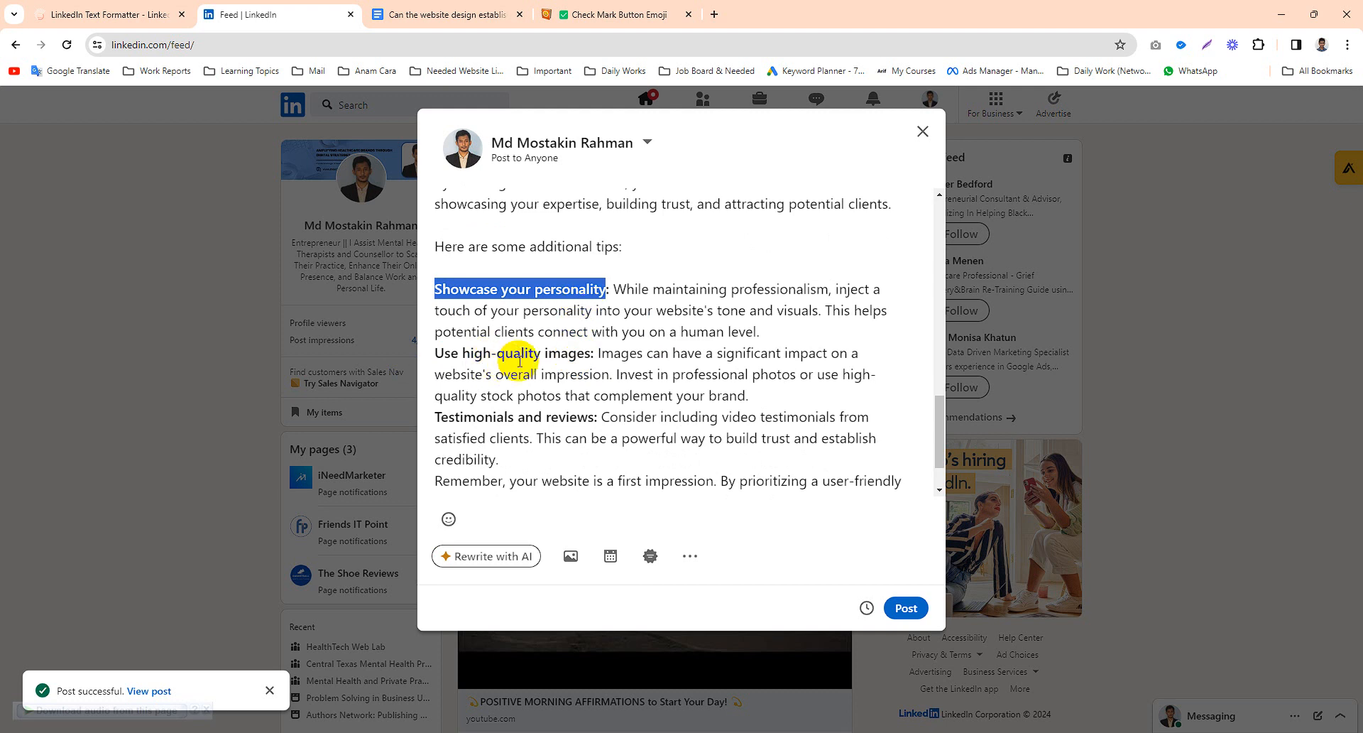
pyautogui.scroll(-1, 557, 381)
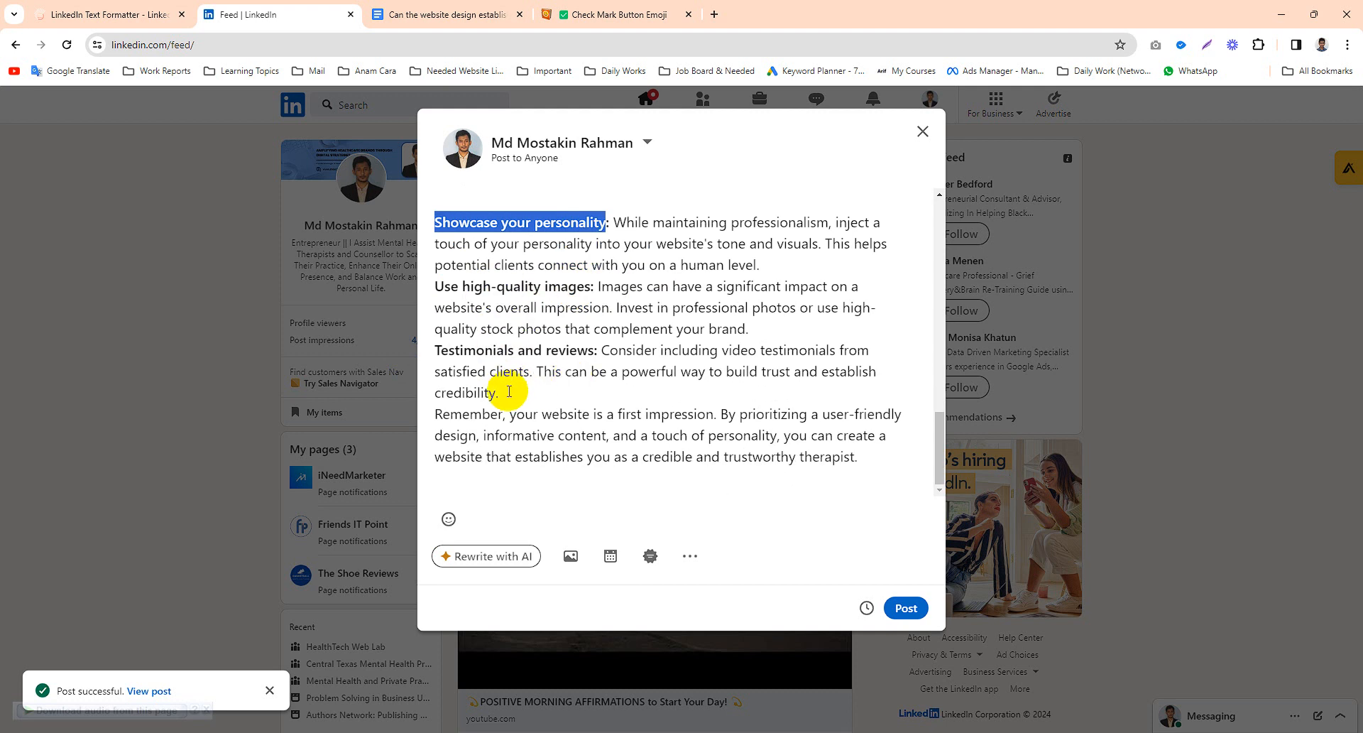
pyautogui.moveTo(499, 393); pyautogui.dragTo(487, 371)
pyautogui.moveTo(463, 324); pyautogui.dragTo(455, 235)
pyautogui.scroll(3, 540, 257)
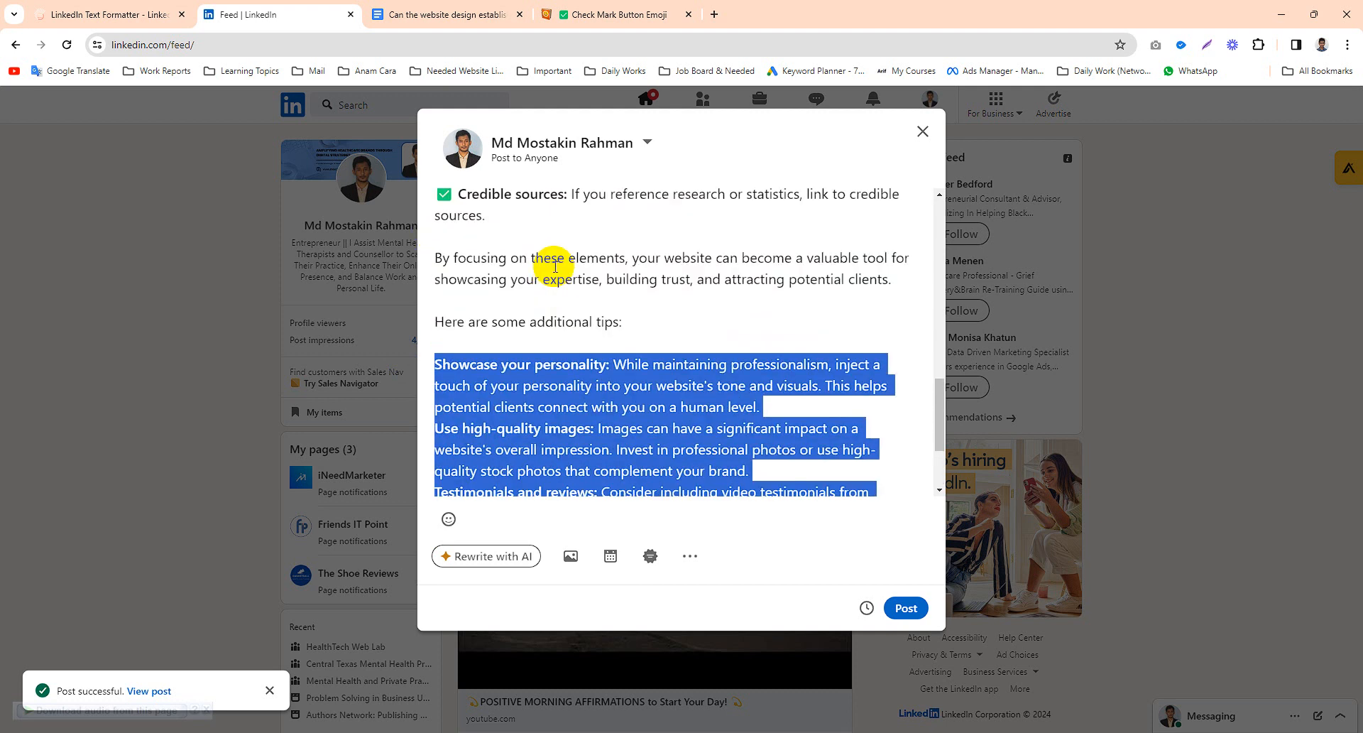
pyautogui.press('BackSpace')
pyautogui.moveTo(623, 349); pyautogui.dragTo(423, 349)
pyautogui.press('BackSpace')
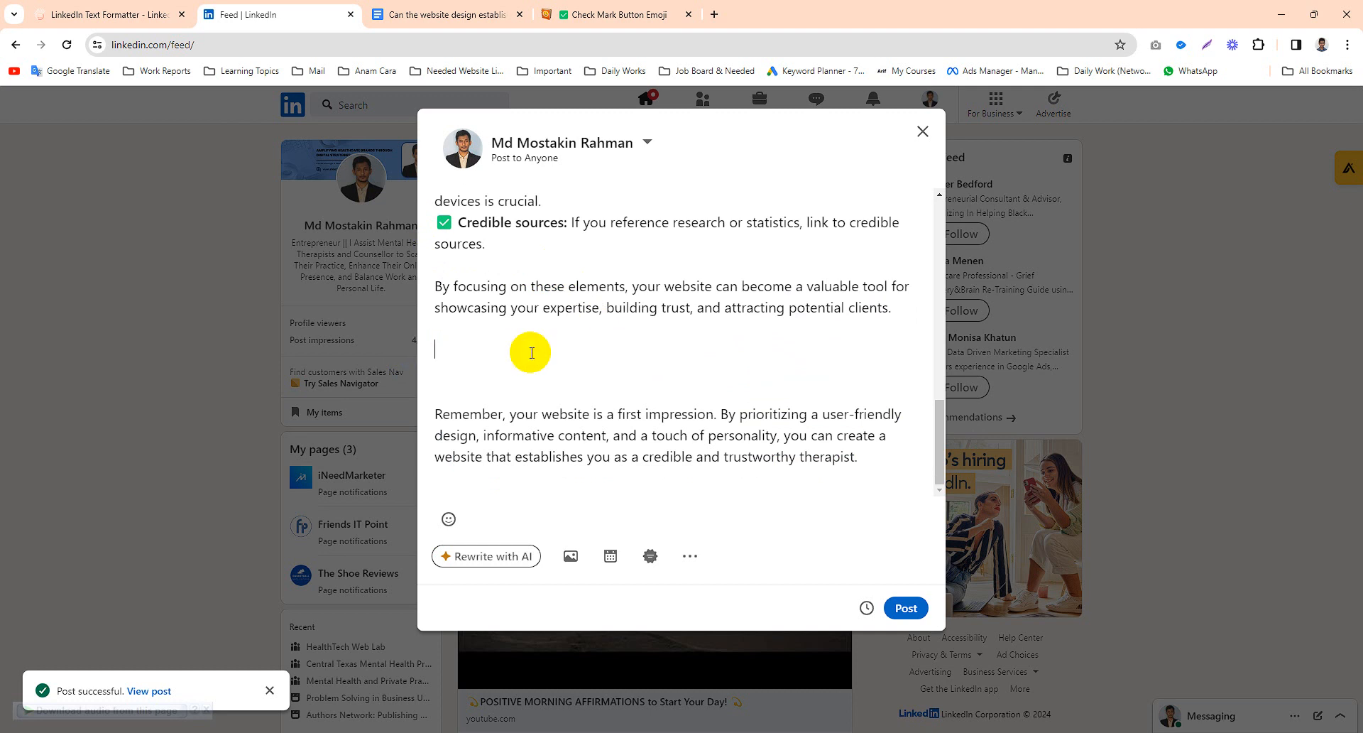
pyautogui.press('Delete')
pyautogui.press('Delete')
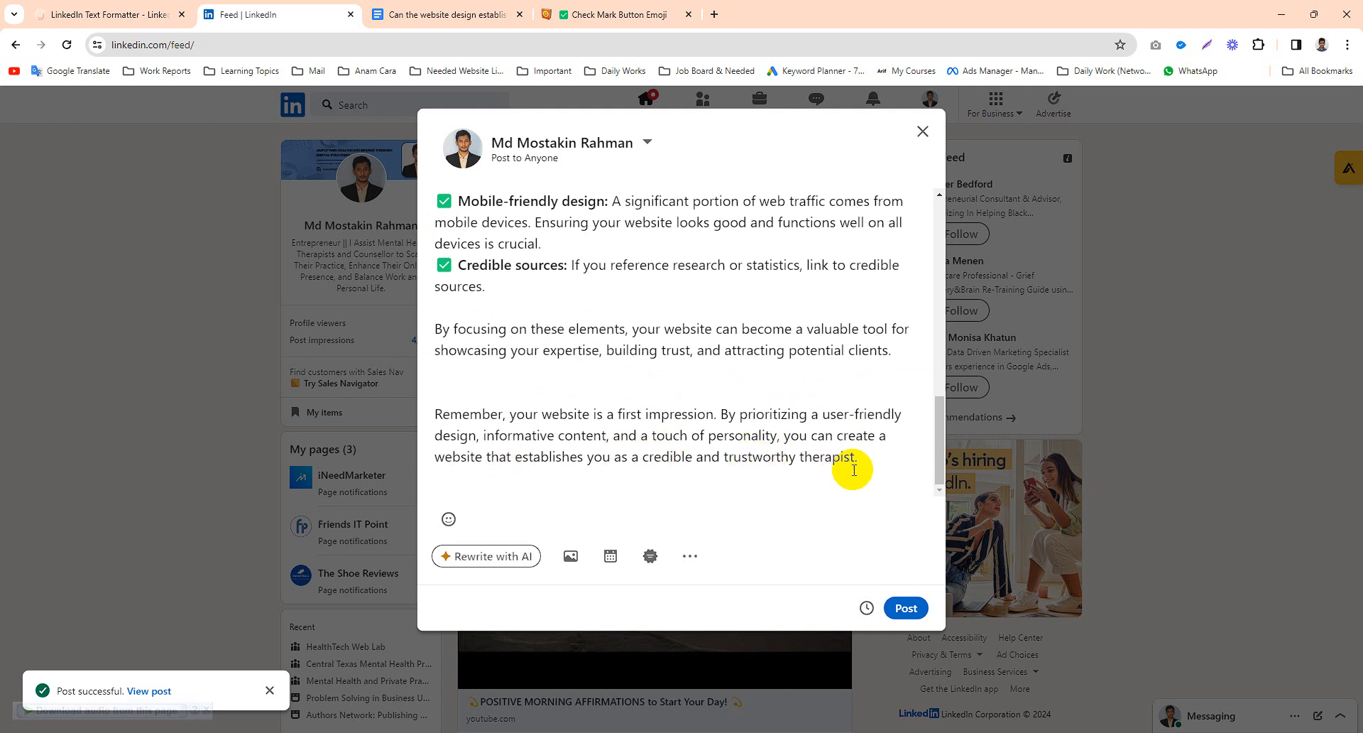
# - Scroll through the whole post to review its formatting
pyautogui.scroll(-1, 883, 457)
pyautogui.scroll(10, 718, 450)
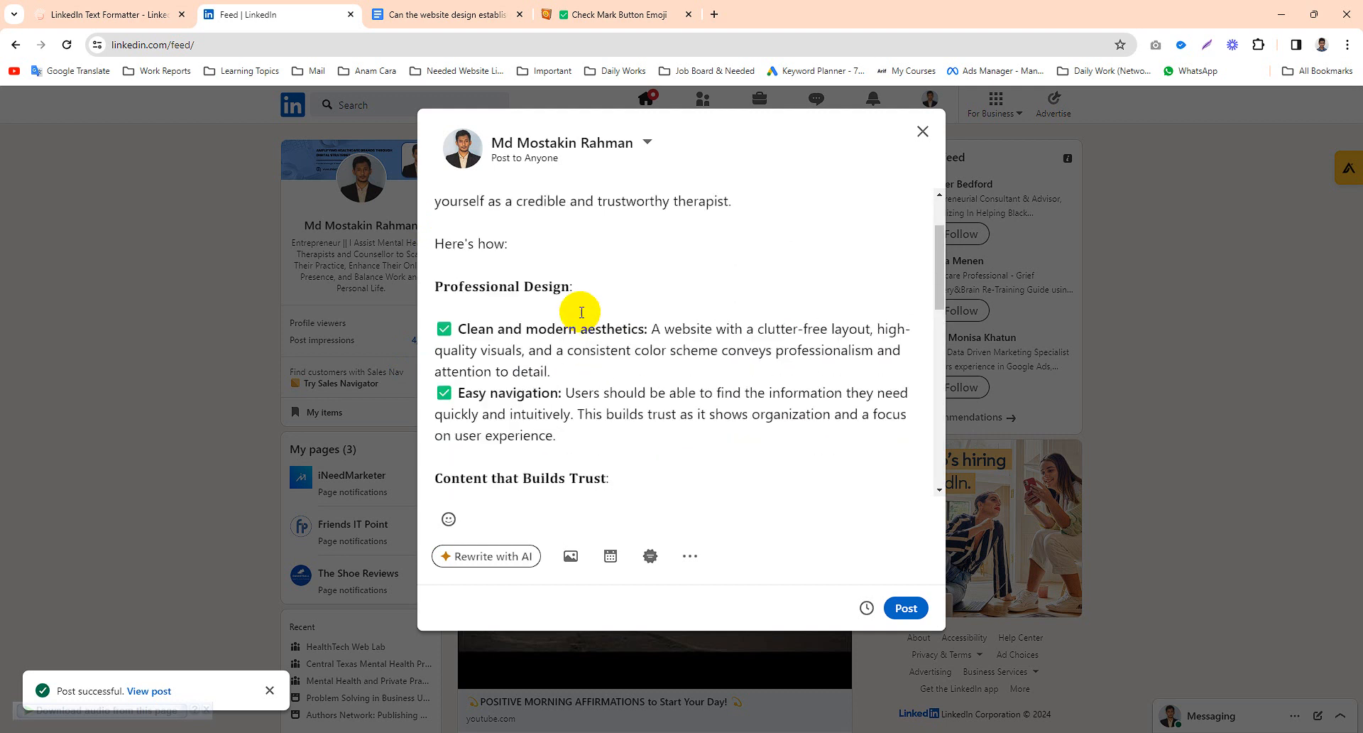
pyautogui.scroll(2, 561, 284)
pyautogui.scroll(-5, 535, 268)
pyautogui.scroll(5, 543, 280)
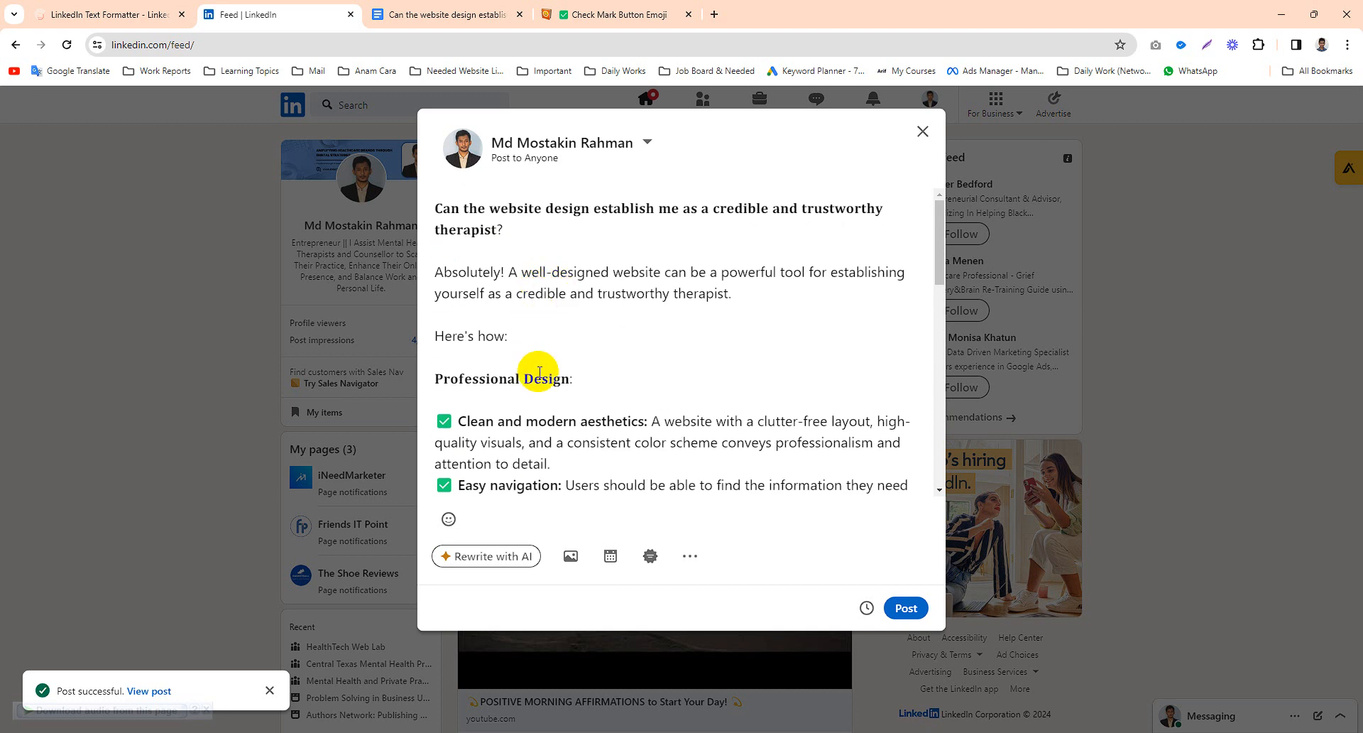
pyautogui.scroll(-4, 572, 320)
pyautogui.scroll(-5, 568, 323)
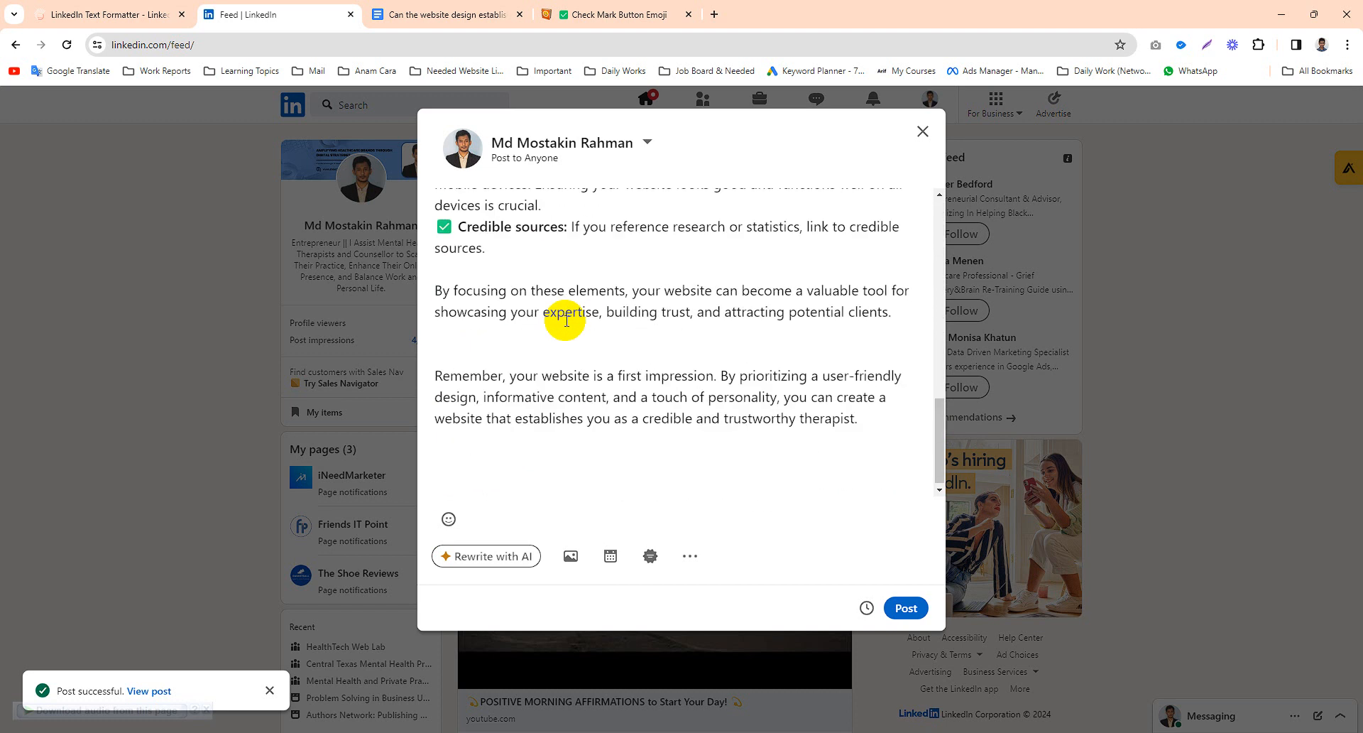
pyautogui.scroll(8, 557, 313)
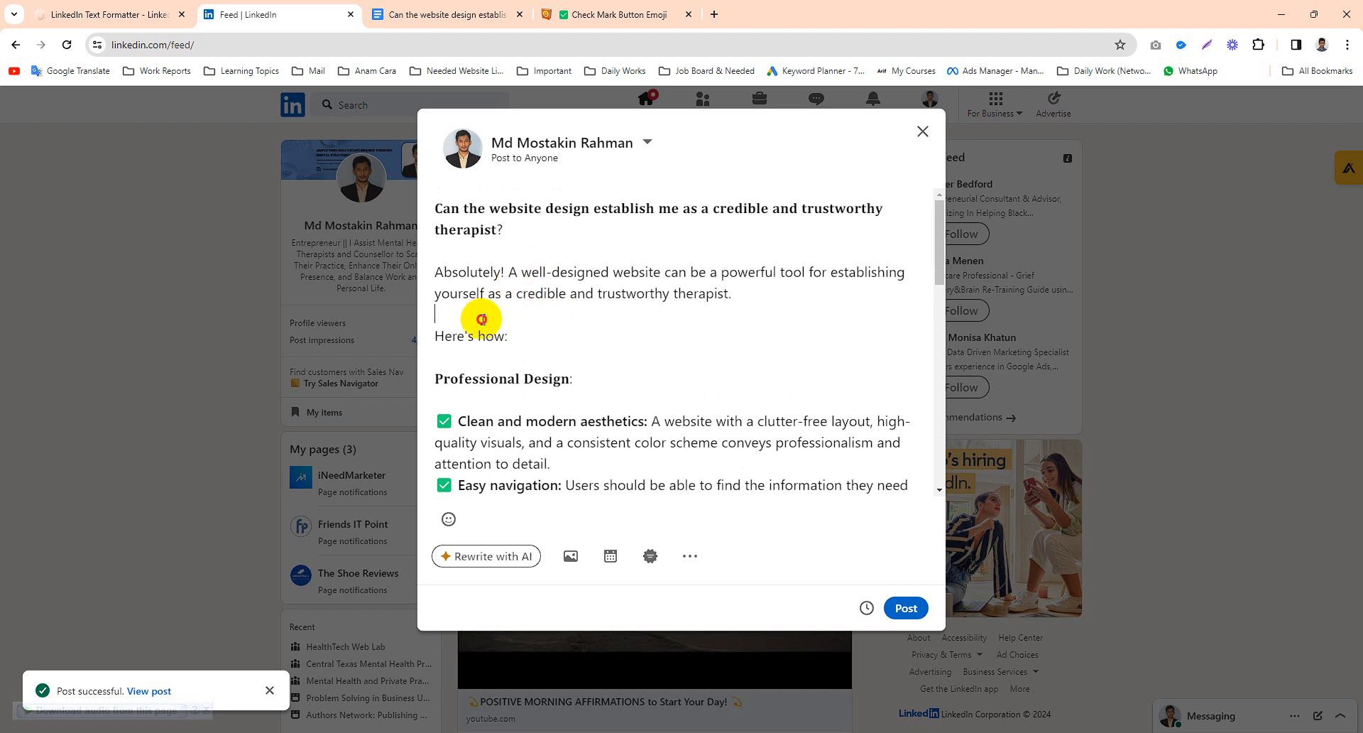
pyautogui.scroll(-4, 541, 307)
pyautogui.scroll(-5, 568, 317)
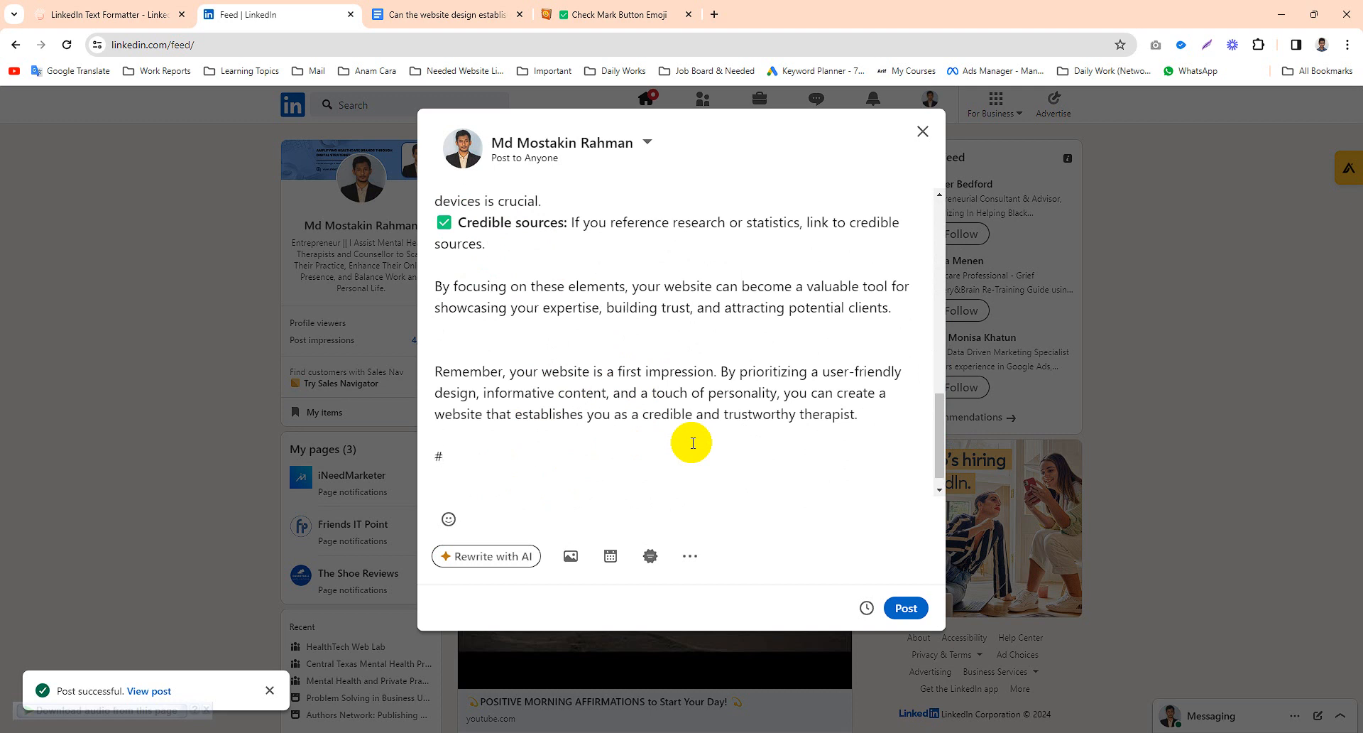
pyautogui.scroll(15, 693, 442)
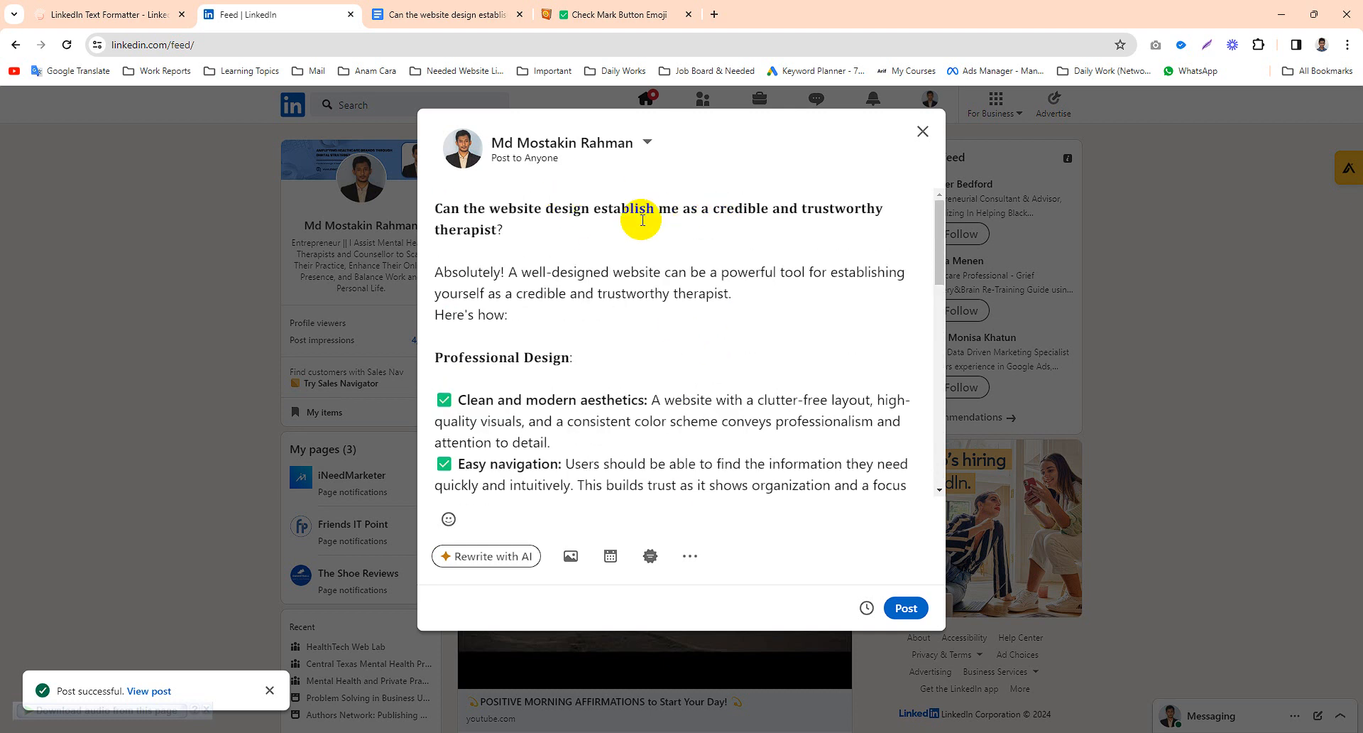
# - End the post with the hashtags #therapist #psychiatry #mentalhealth #website #websitedesign #clinicians #psychology and remove the trailing empty line
pyautogui.scroll(-15, 639, 216)
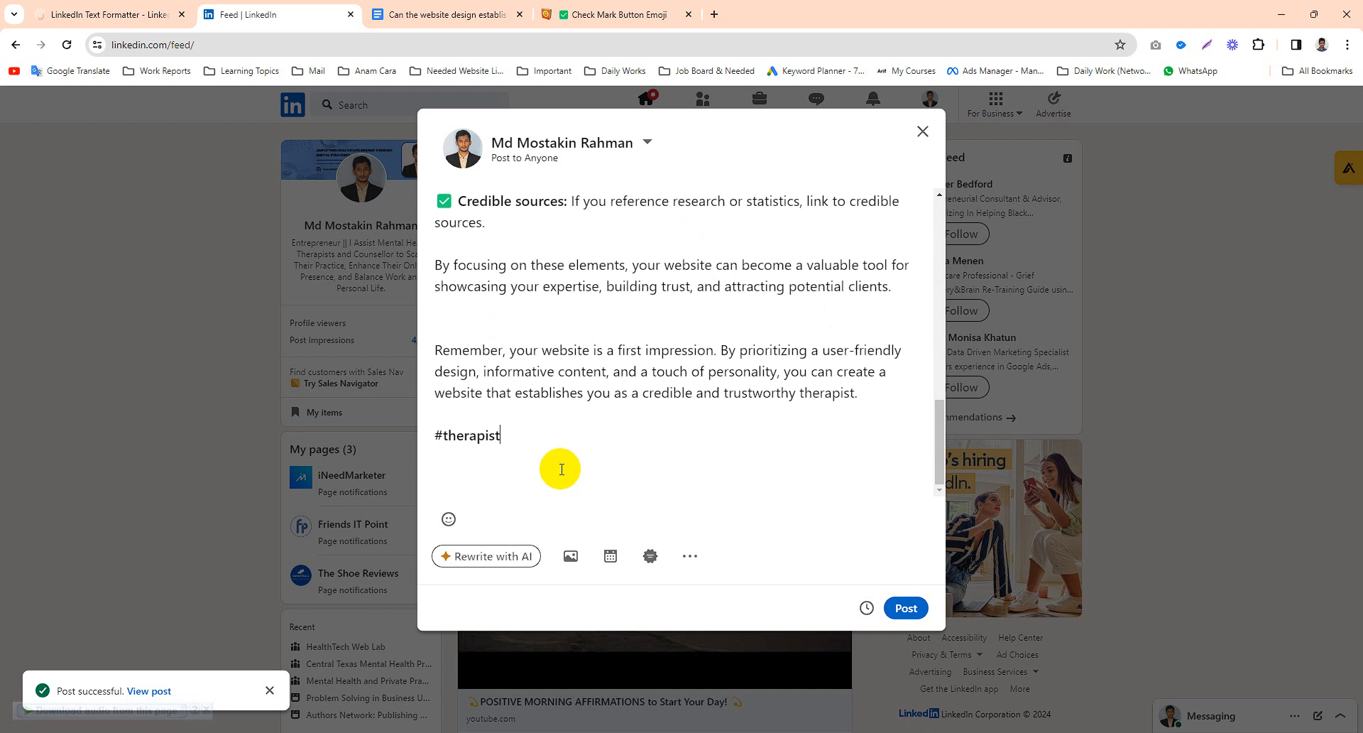
pyautogui.moveTo(939, 447); pyautogui.dragTo(930, 221)
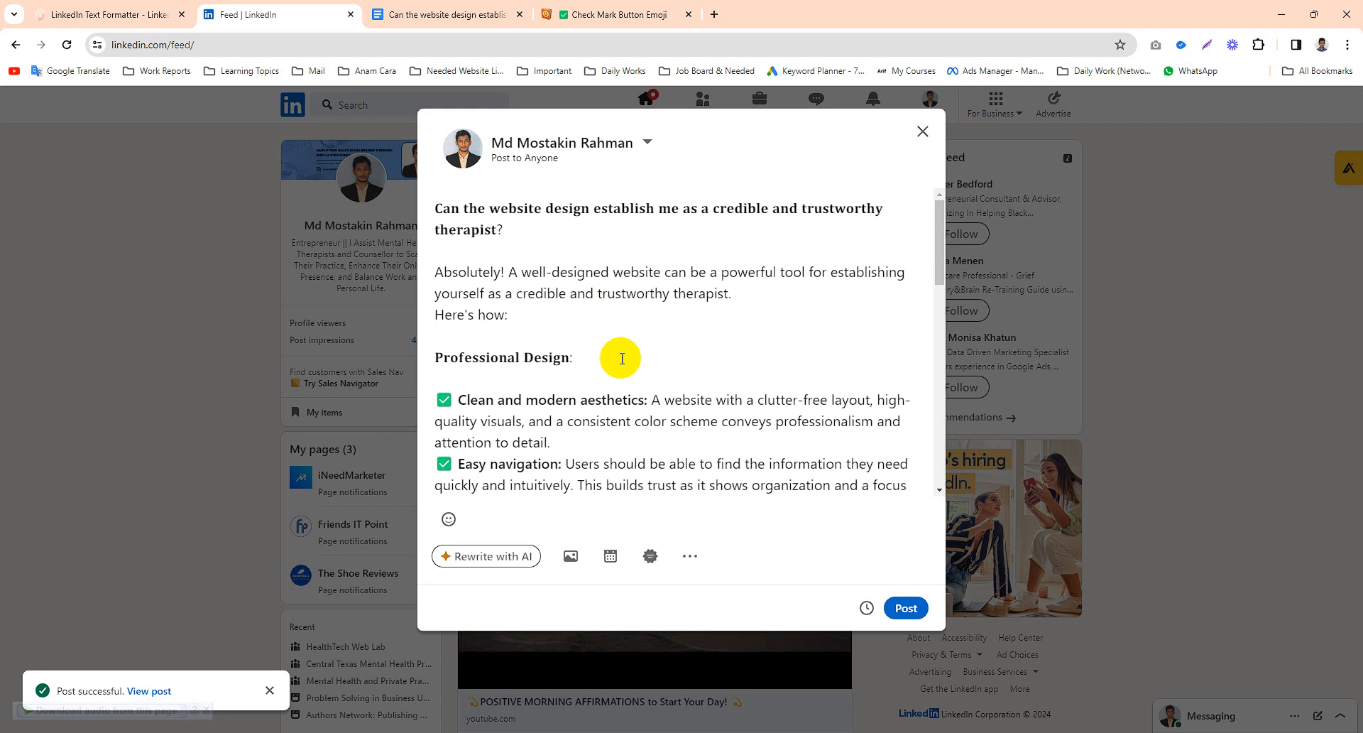
pyautogui.scroll(-15, 622, 359)
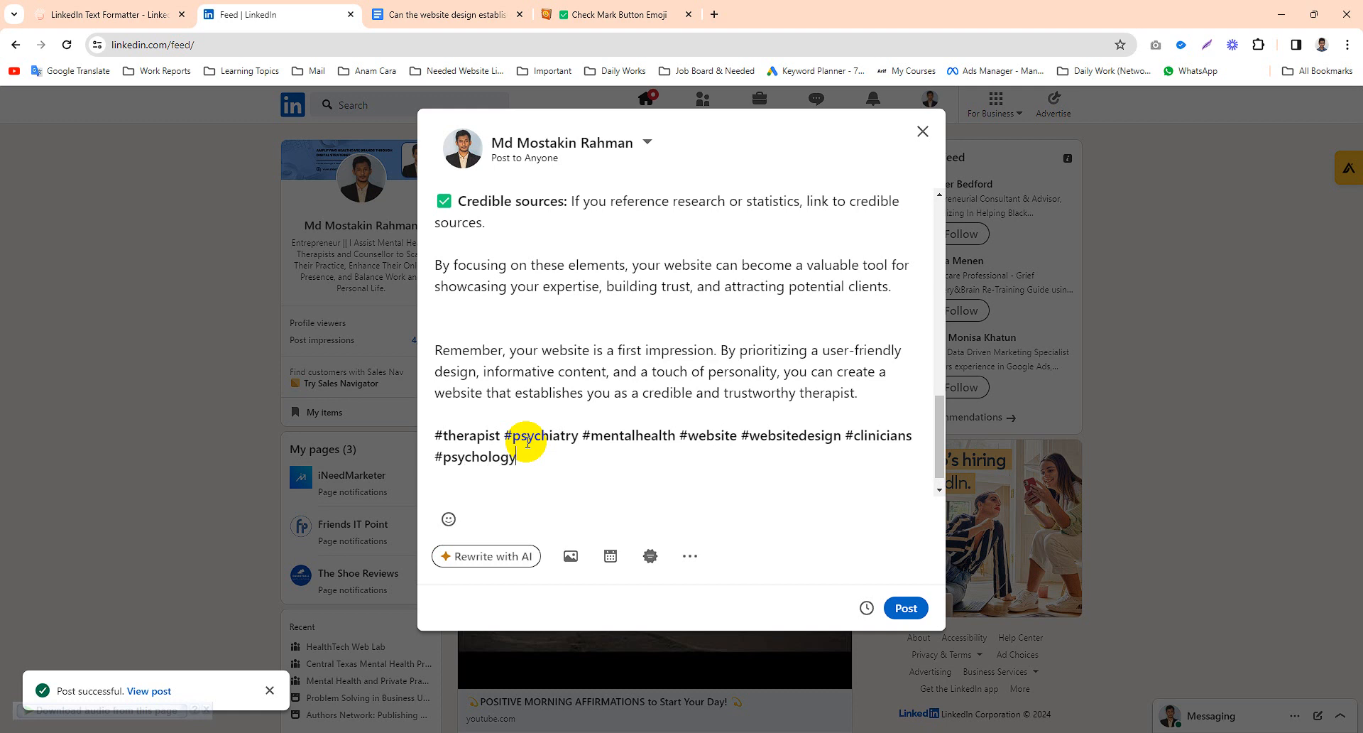
pyautogui.hotkey('ctrl', 'a')
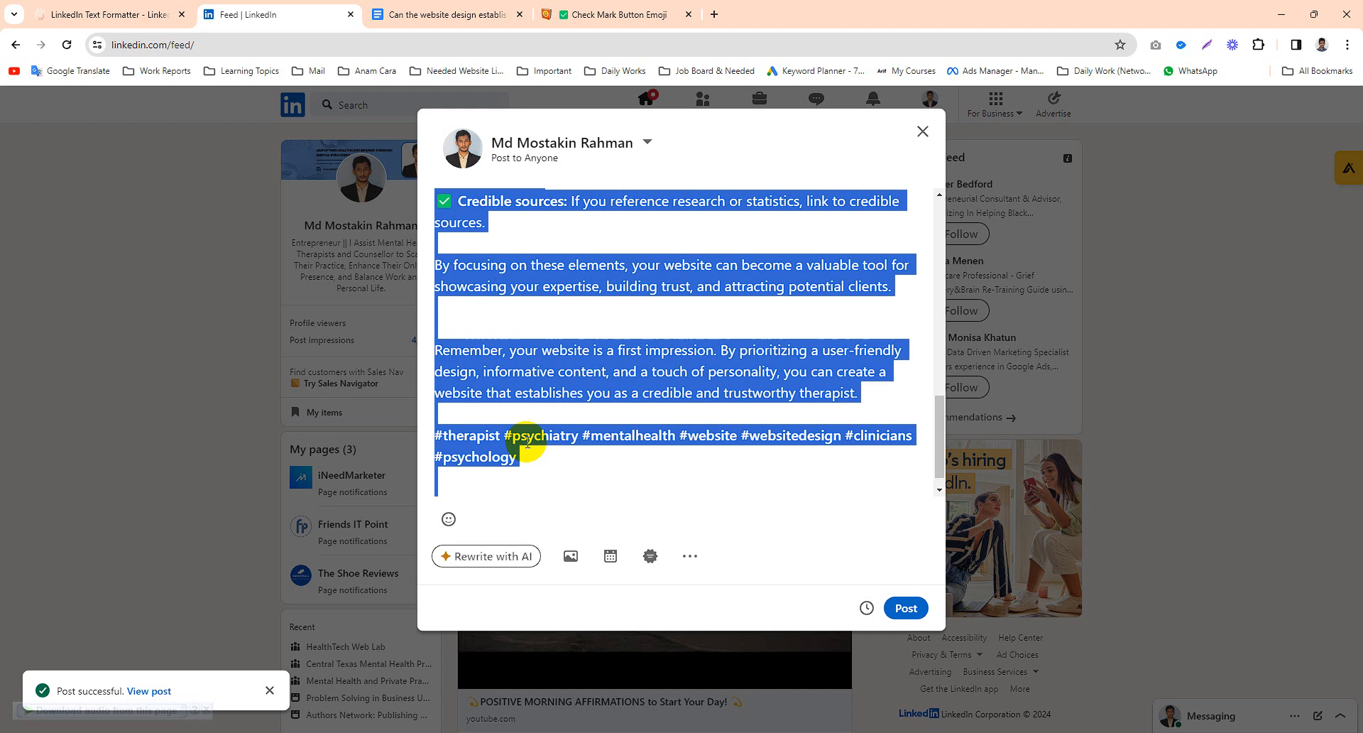
pyautogui.press('Right')
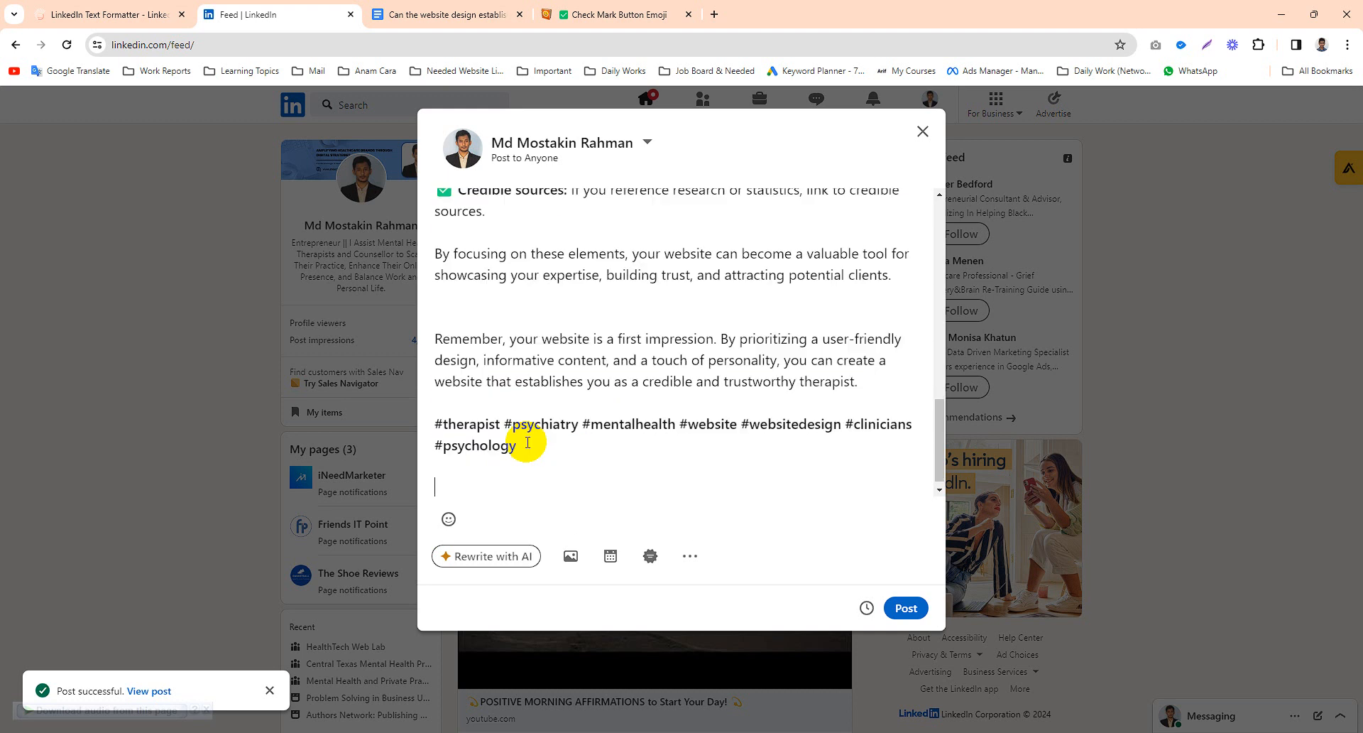
pyautogui.press('BackSpace')
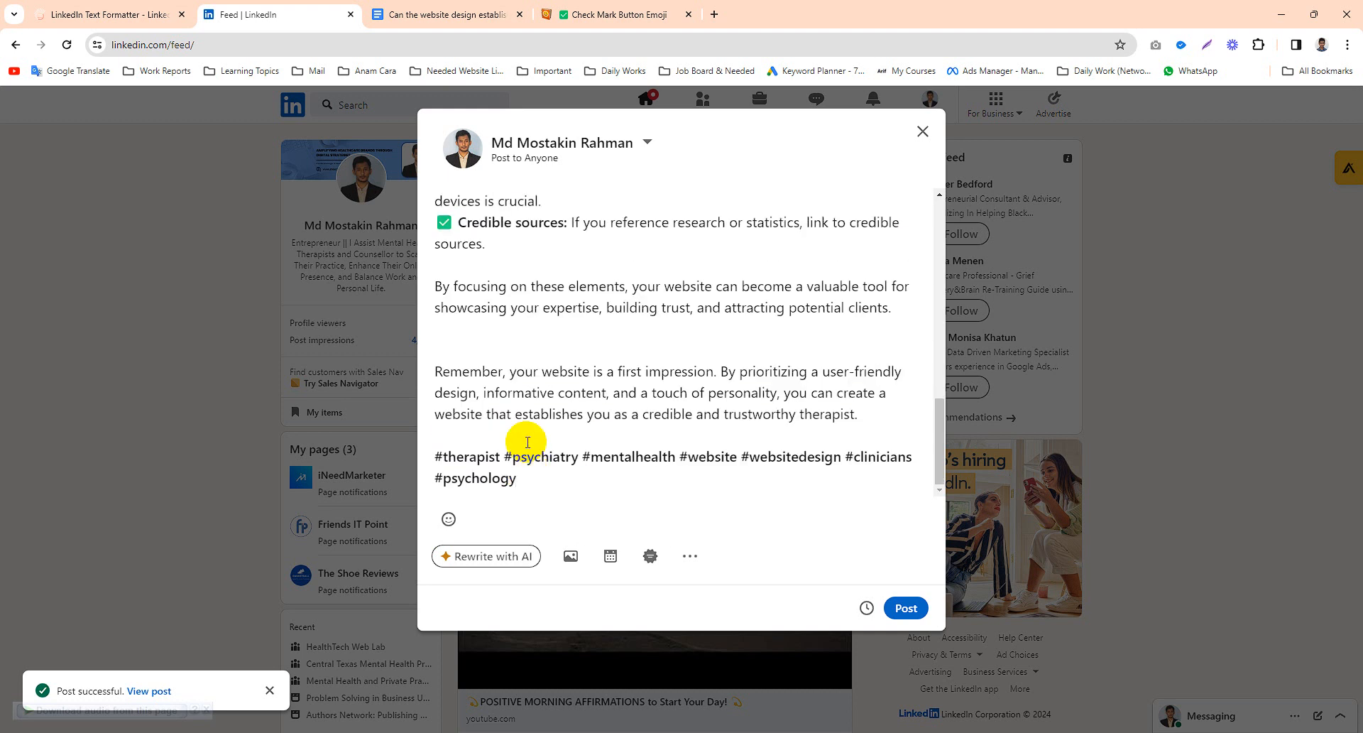
# - Scroll through the post to check its spacing and select all of its text
pyautogui.scroll(15, 578, 365)
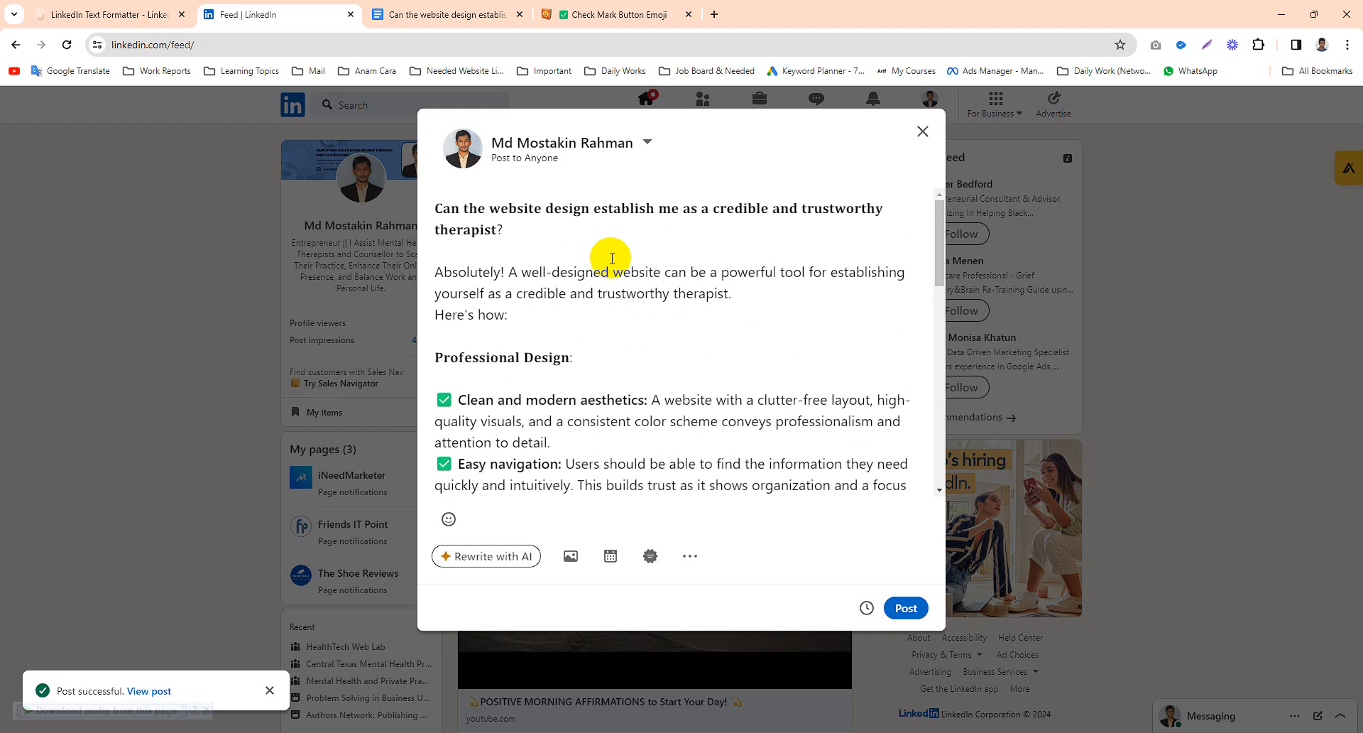
pyautogui.scroll(-15, 578, 334)
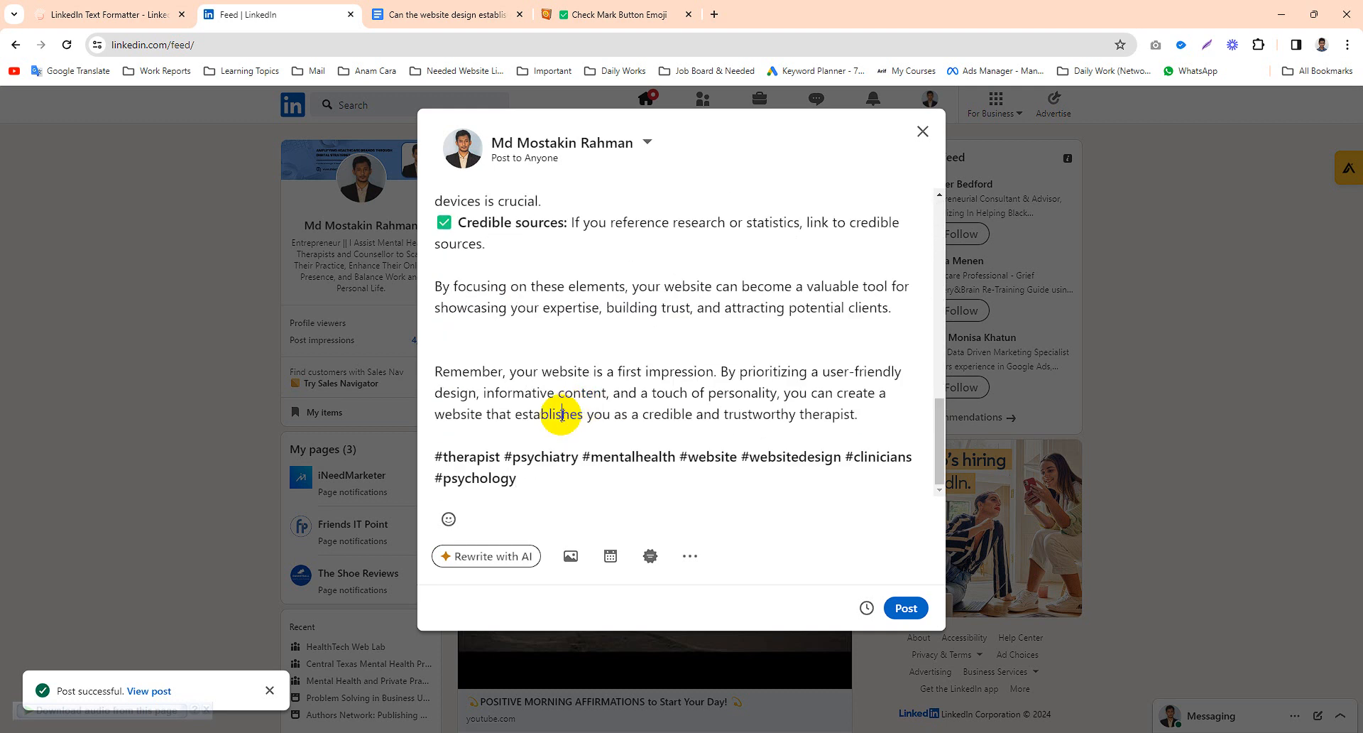
pyautogui.click(607, 337)
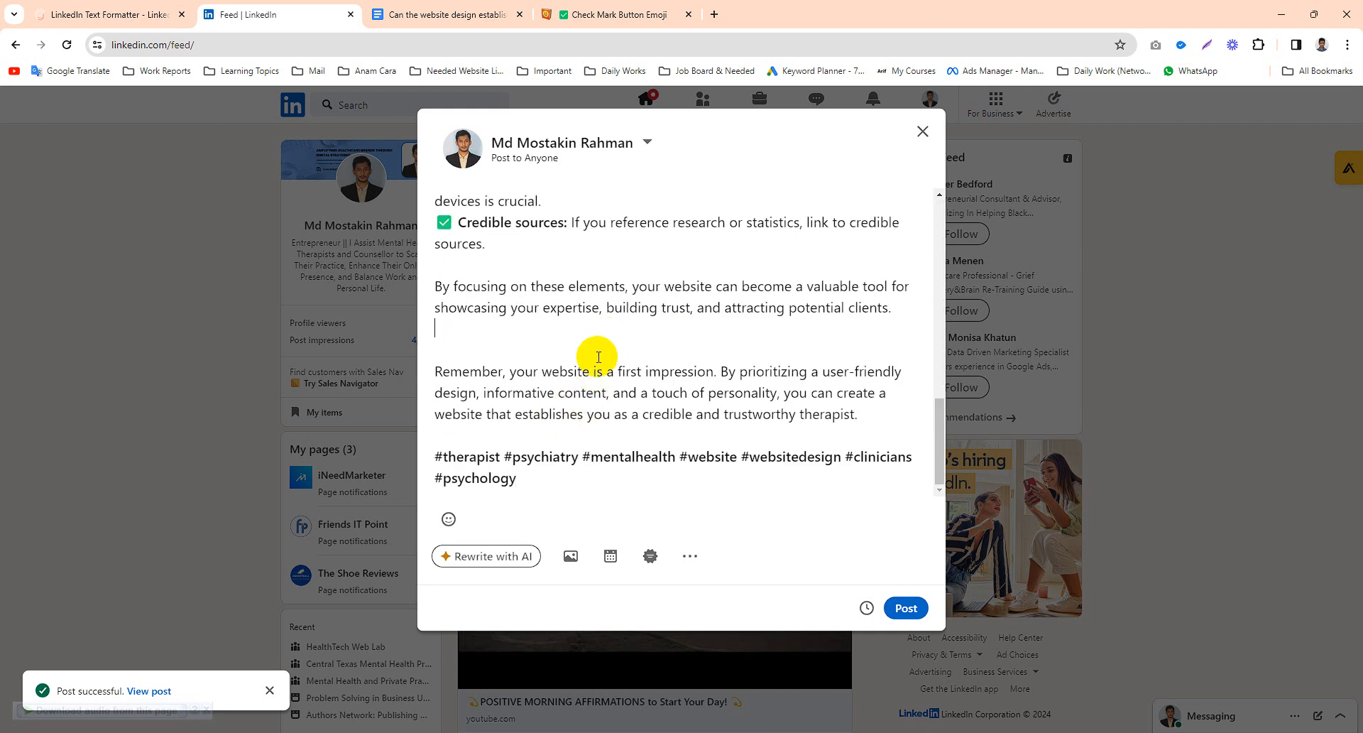
pyautogui.scroll(15, 593, 336)
pyautogui.scroll(-15, 579, 336)
pyautogui.hotkey('ctrl', 'a')
pyautogui.scroll(15, 619, 341)
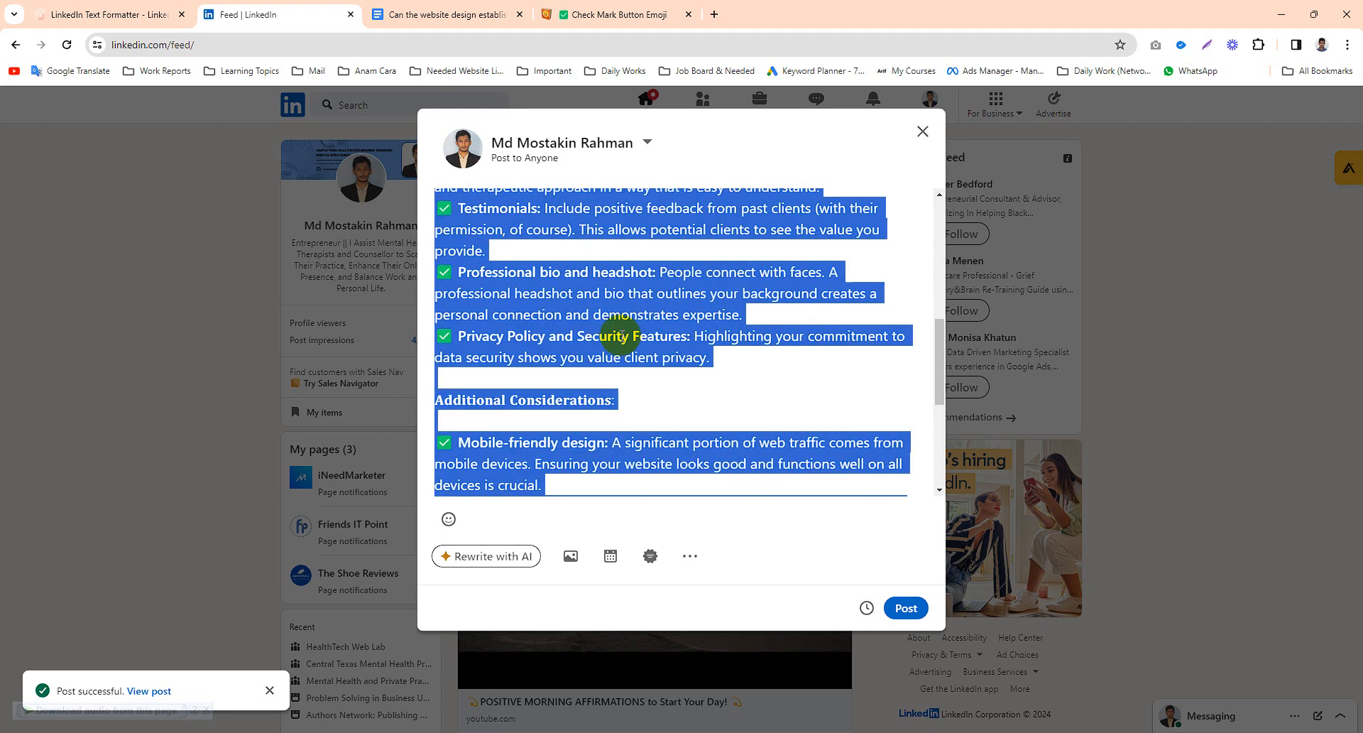
pyautogui.click(617, 313)
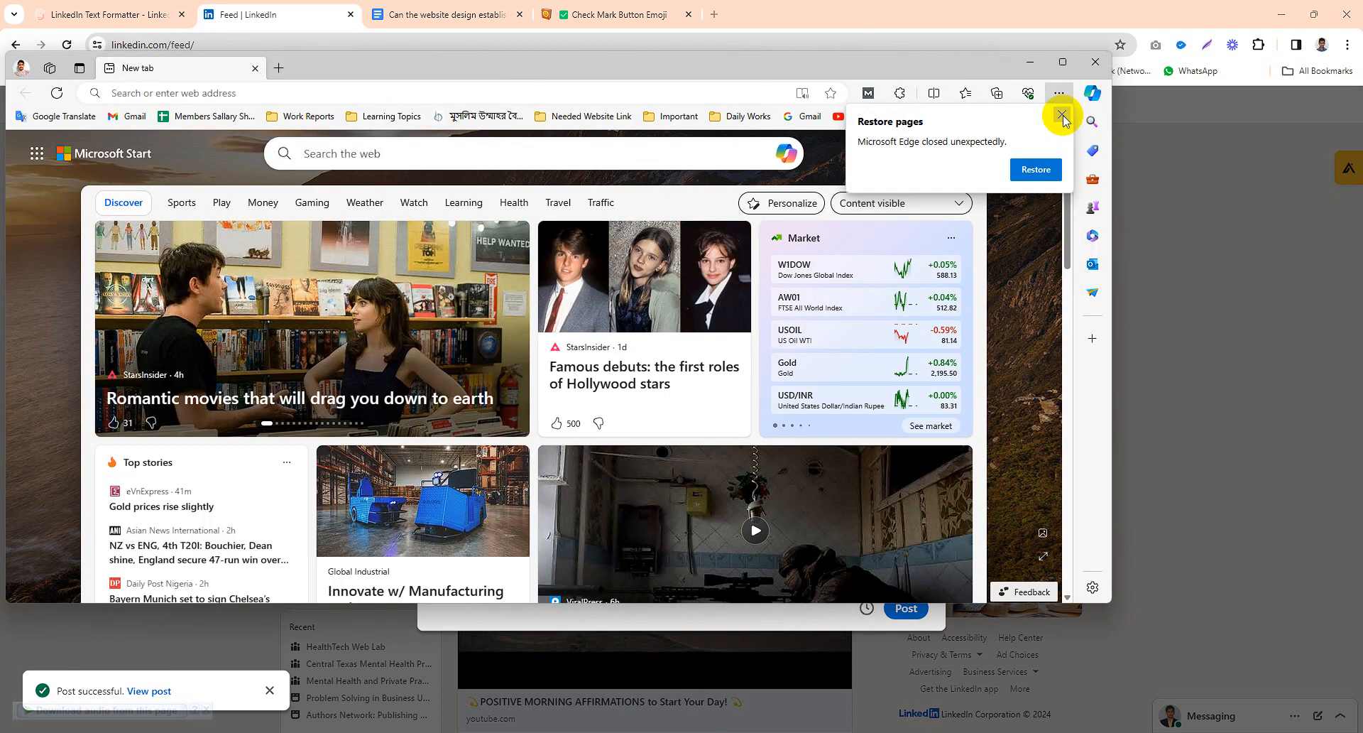
# - Switch to Microsoft Edge, dismiss the restore prompt, and open canva.com
pyautogui.click(1062, 114)
pyautogui.click(1063, 62)
pyautogui.click(455, 95)
pyautogui.write('ca')
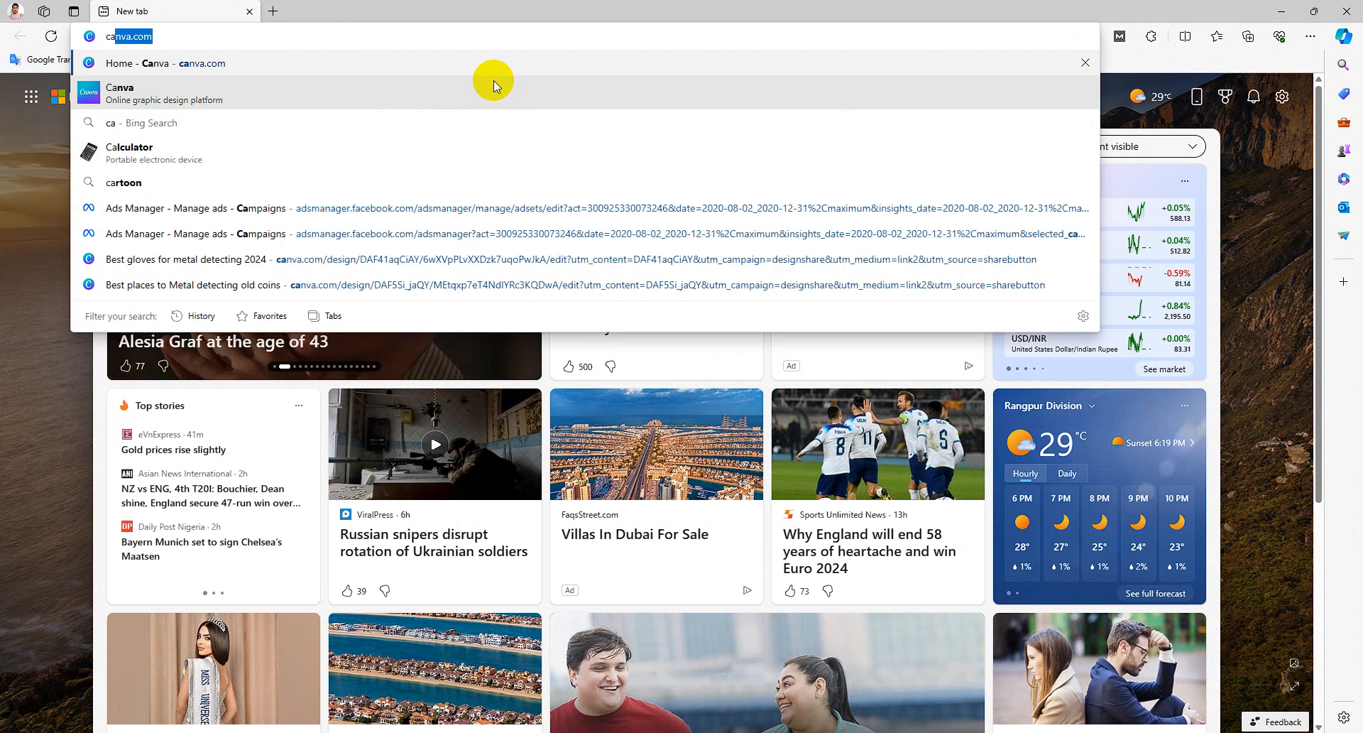
pyautogui.click(494, 81)
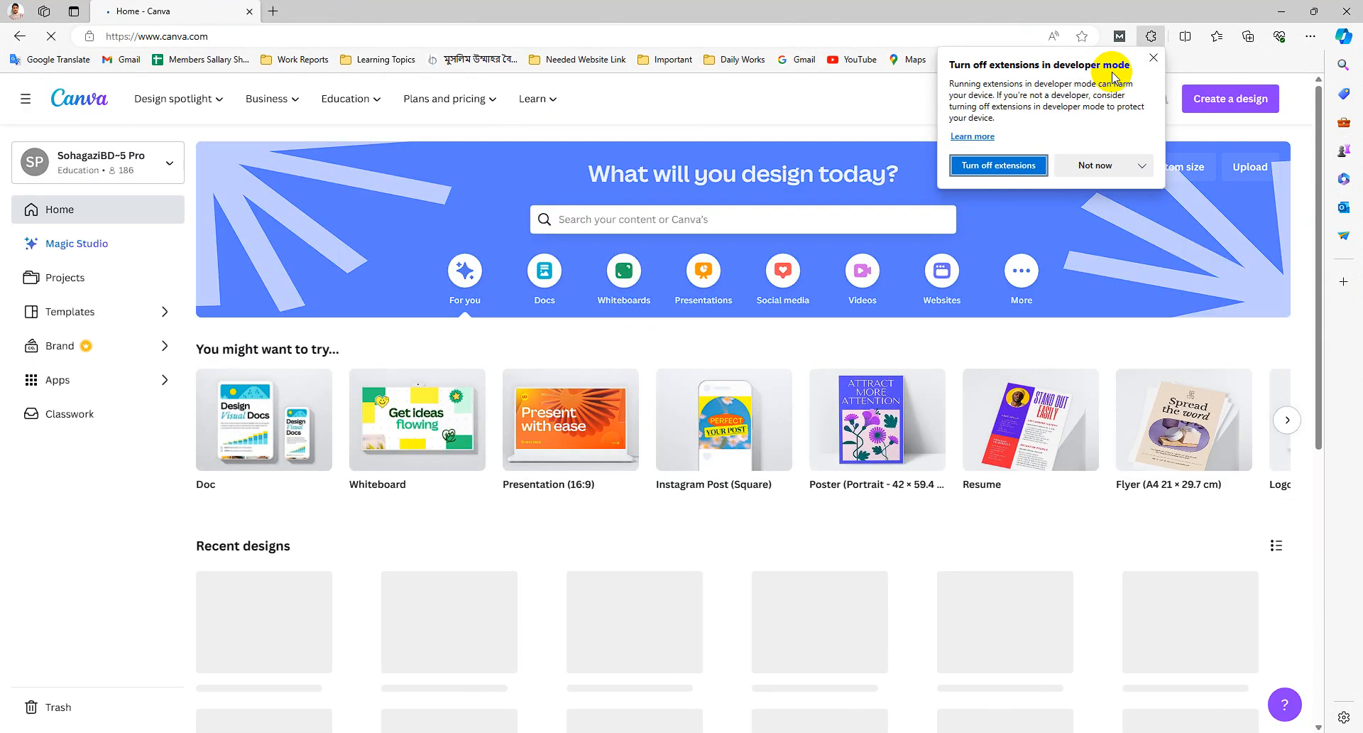
# - Create a blank LinkedIn Post design from the Social media category
pyautogui.click(1154, 58)
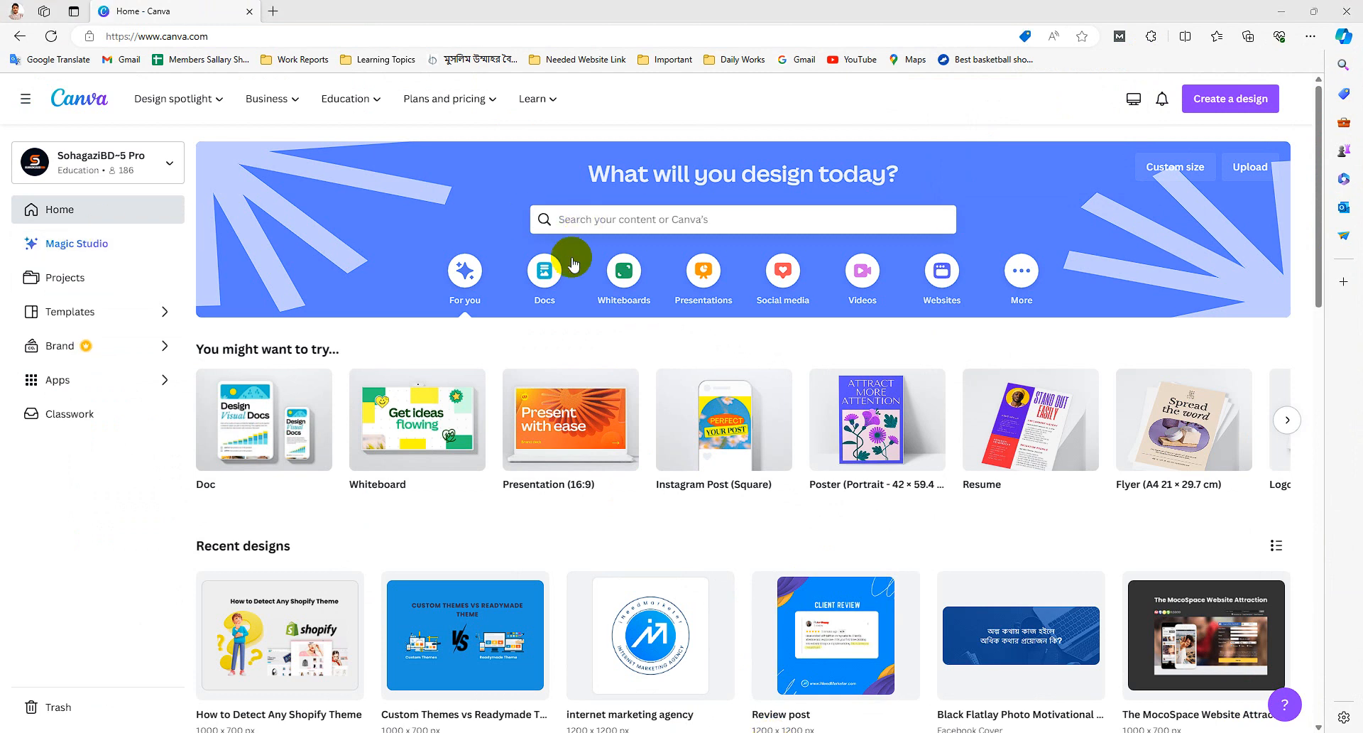
pyautogui.click(594, 222)
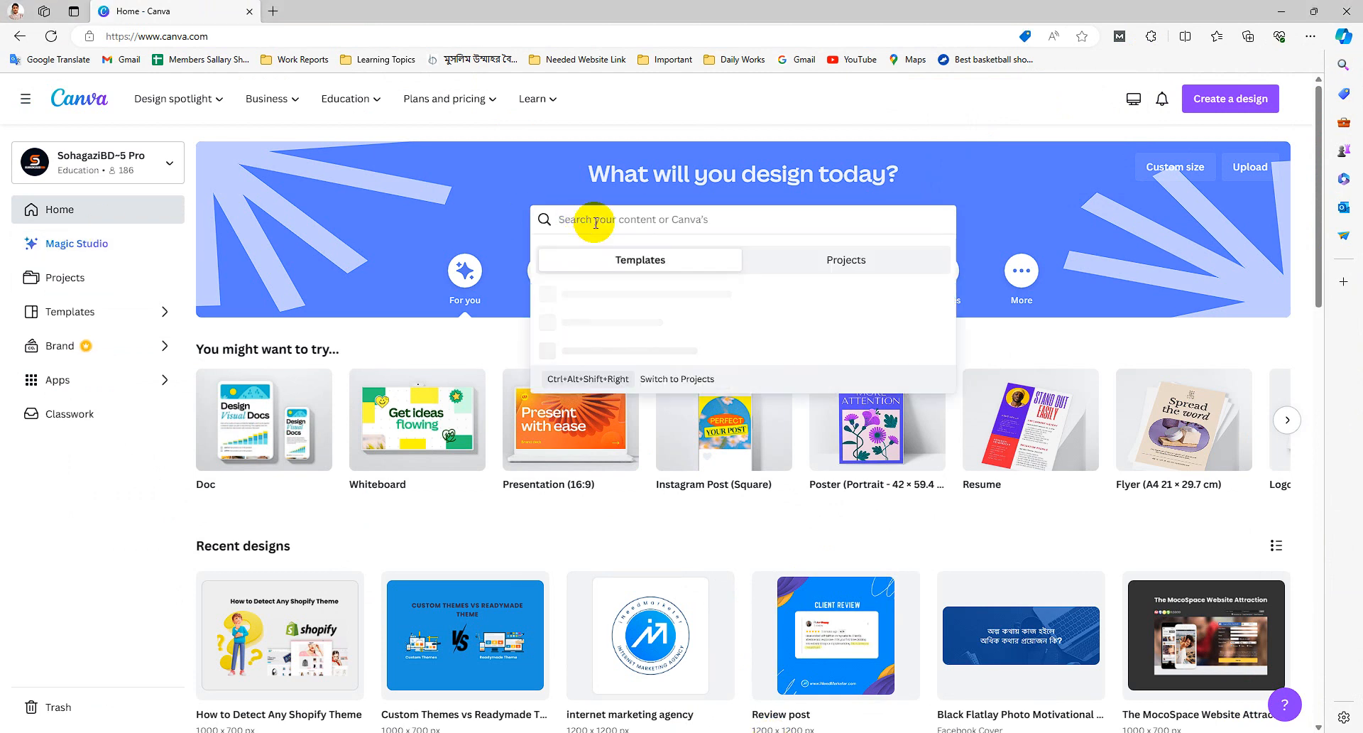
pyautogui.click(462, 213)
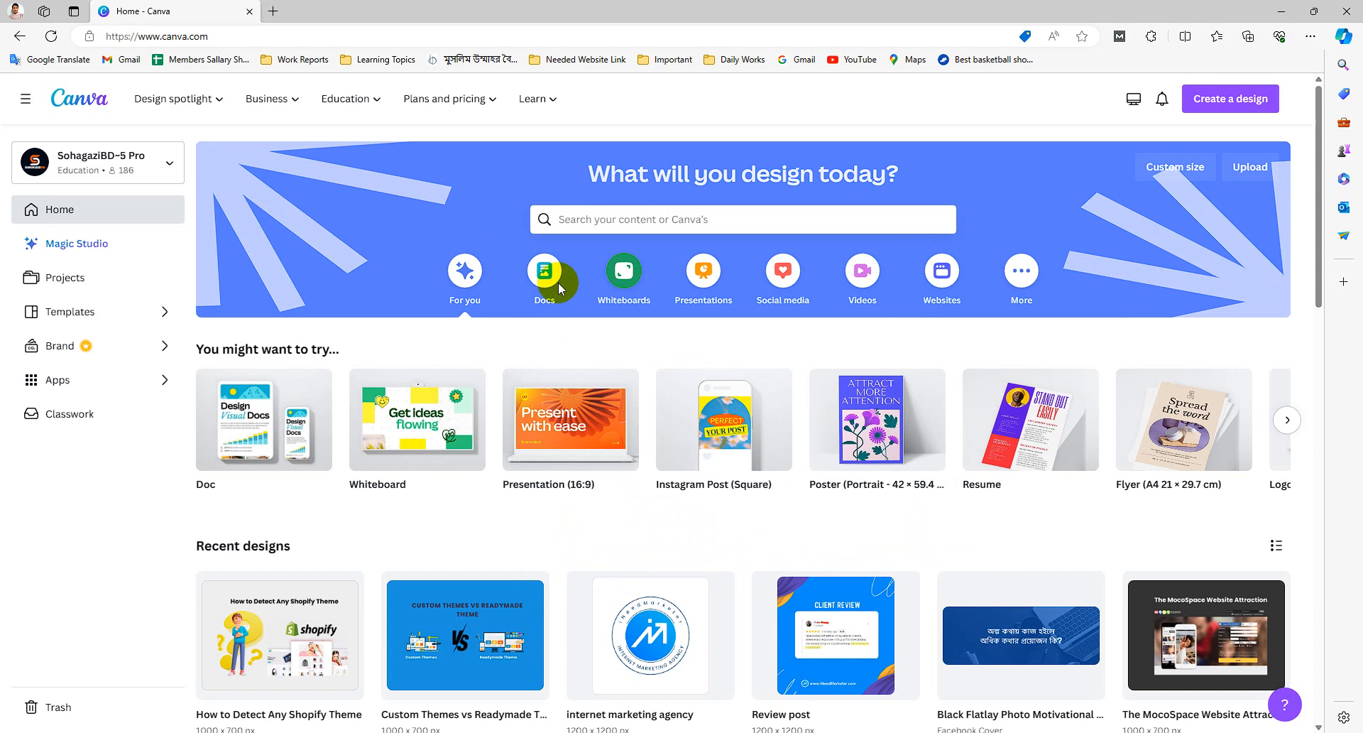
pyautogui.click(781, 282)
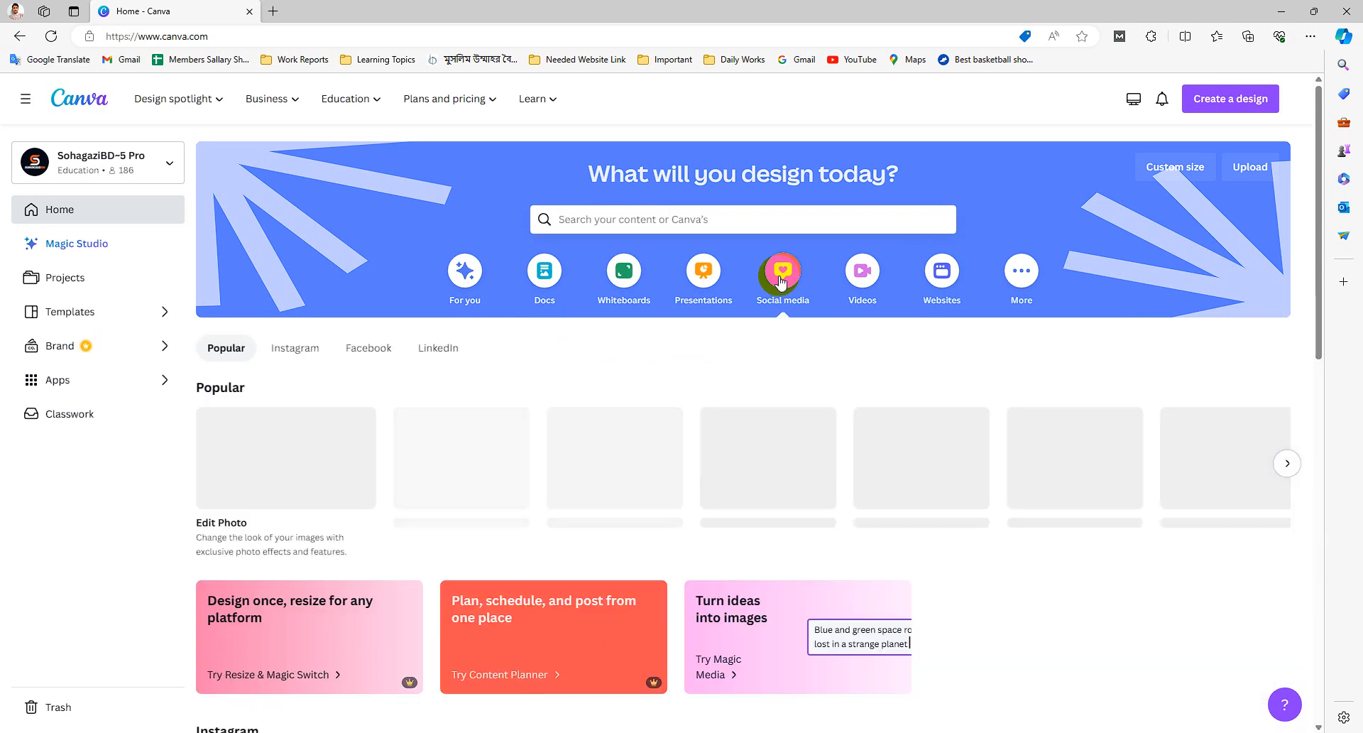
pyautogui.click(439, 349)
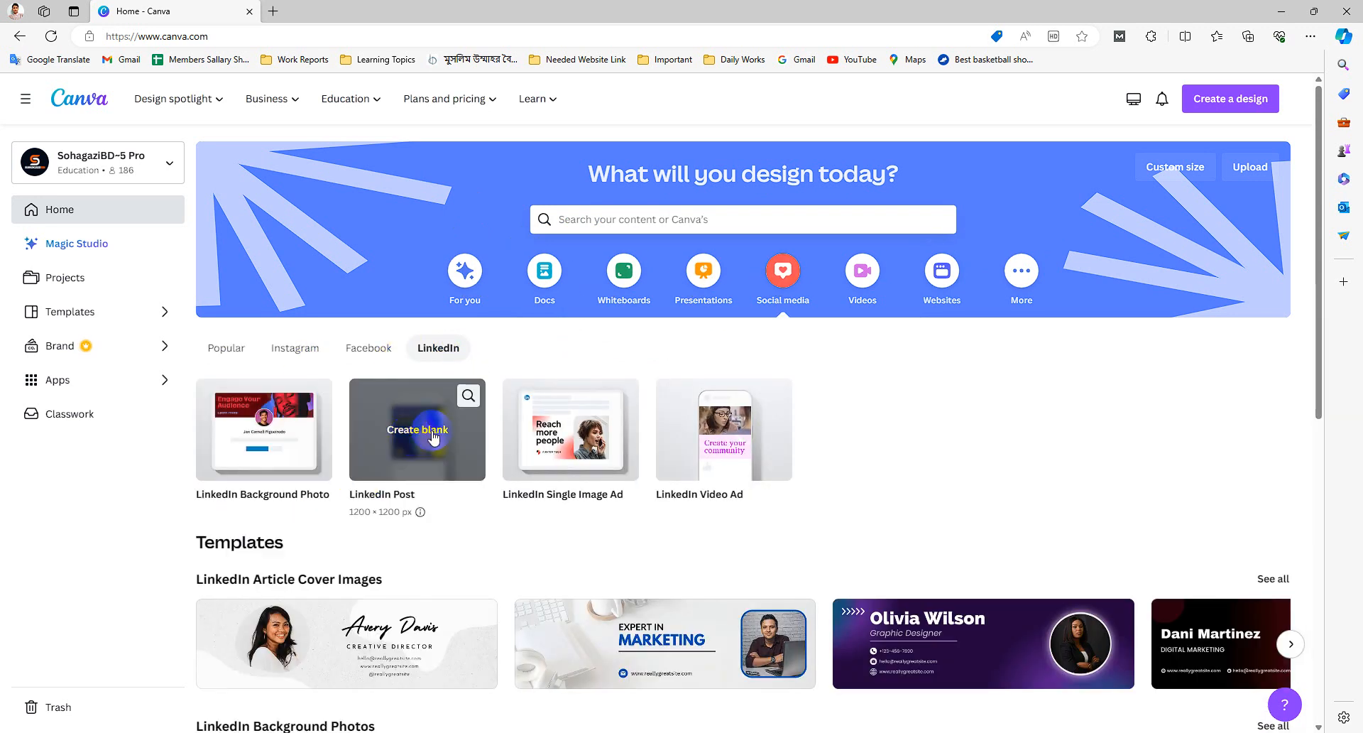
pyautogui.click(422, 427)
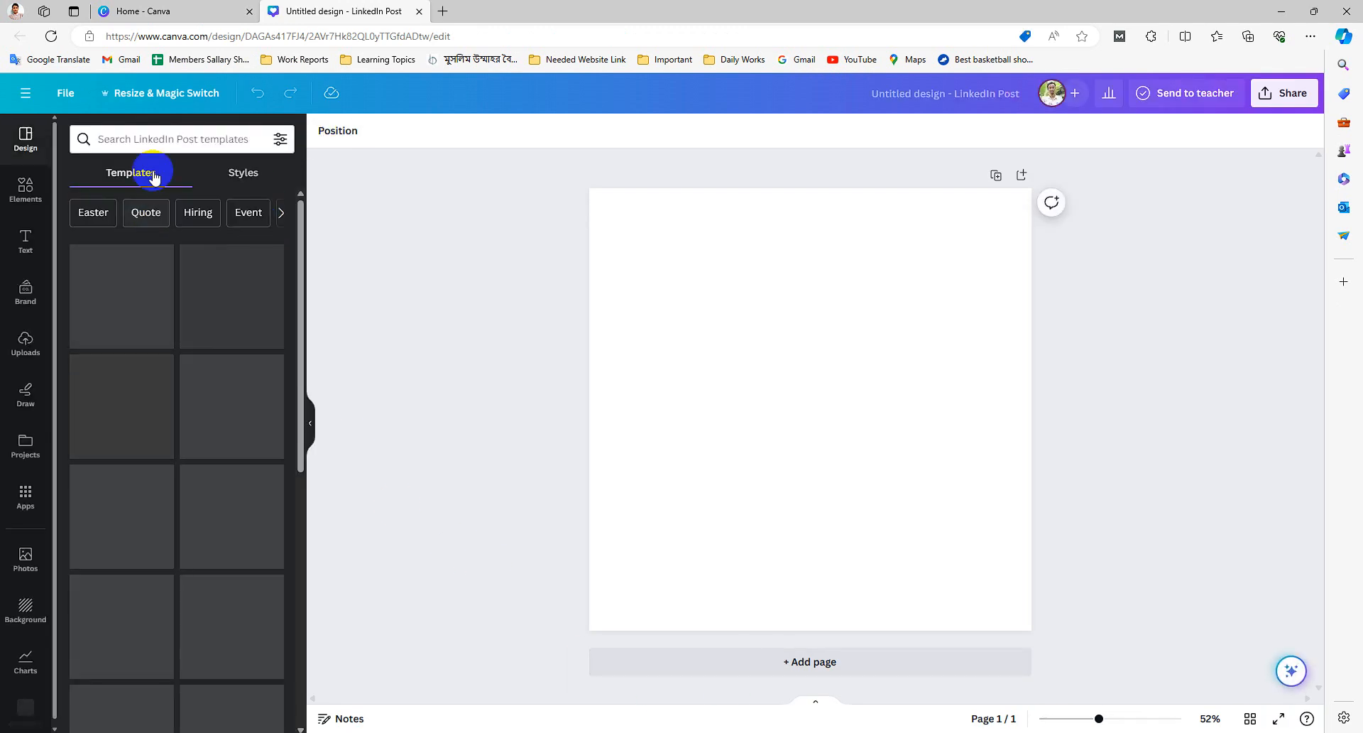
# - Search the LinkedIn Post templates for 'credible and trustworthy therapist', then for 'trustworthy therapist'
pyautogui.click(146, 139)
pyautogui.write('credible and trustworthy therapist')
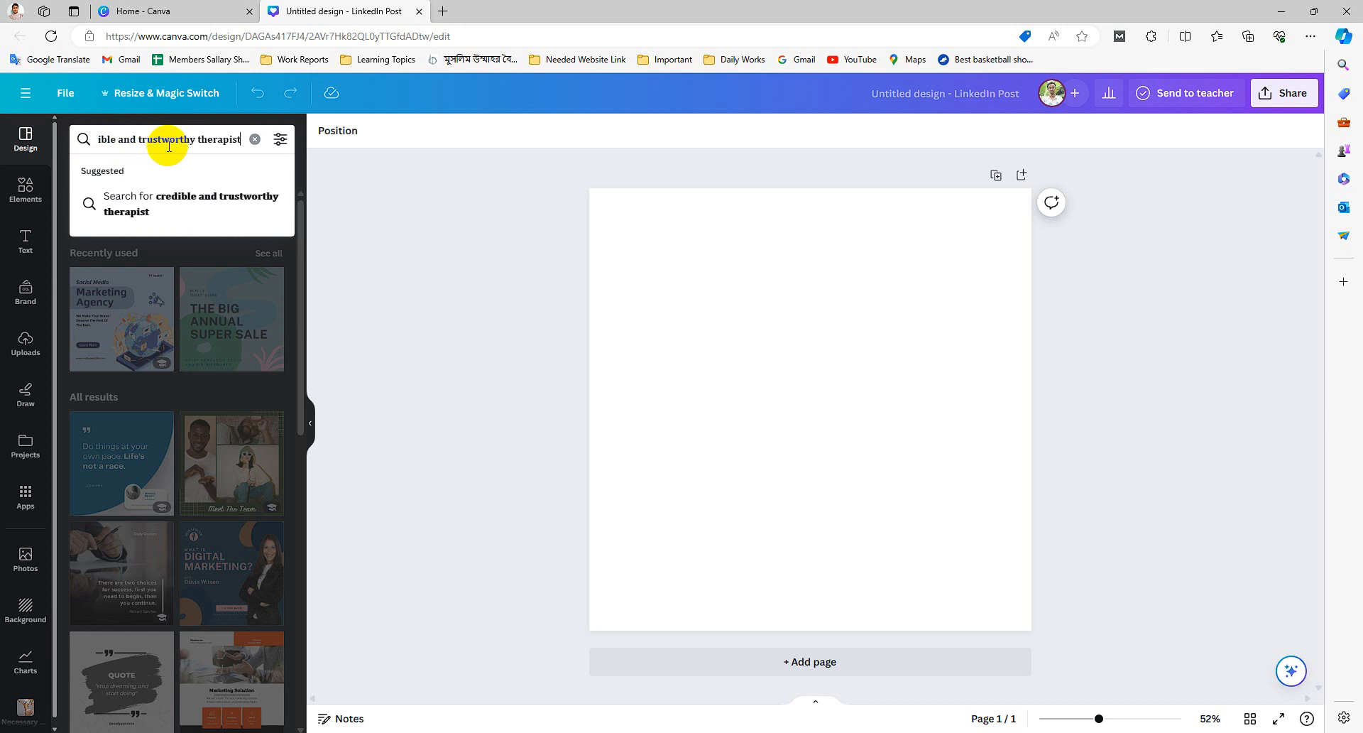
pyautogui.press('Return')
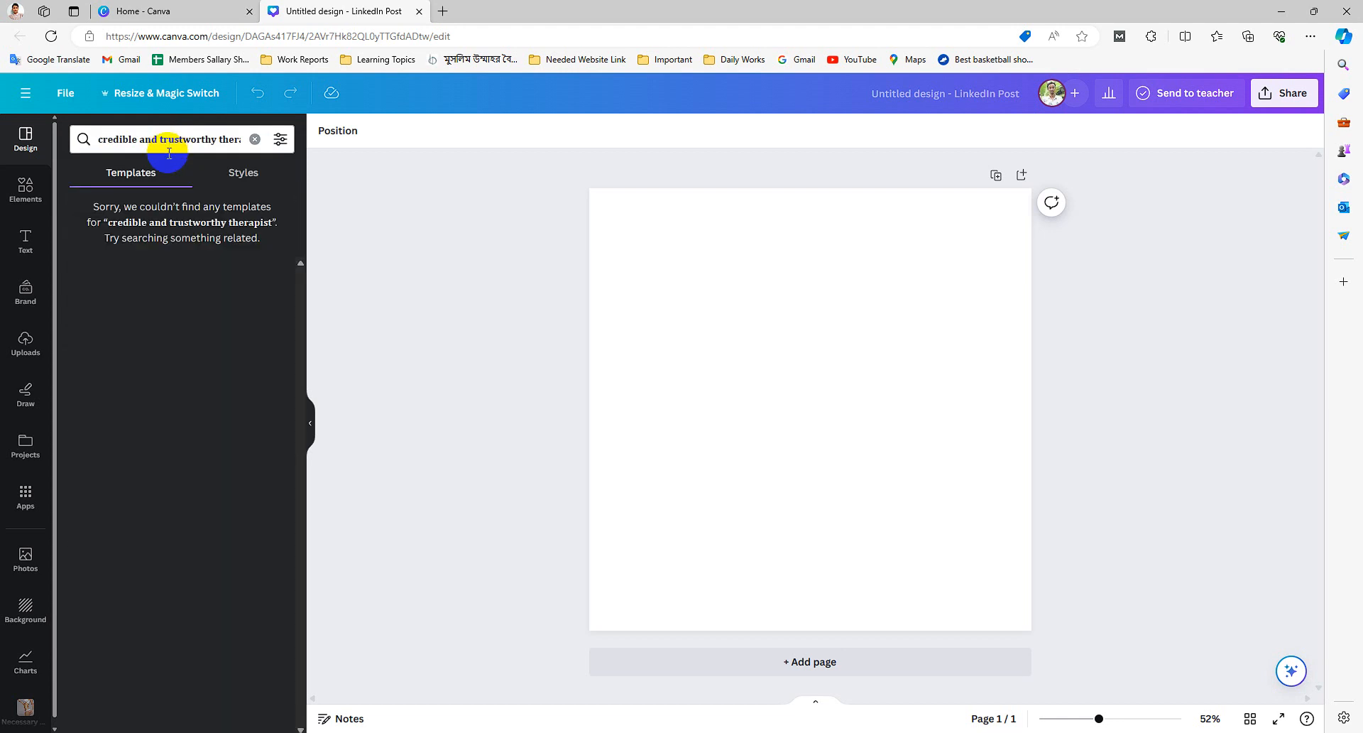
pyautogui.click(130, 144)
pyautogui.moveTo(158, 144); pyautogui.dragTo(61, 150)
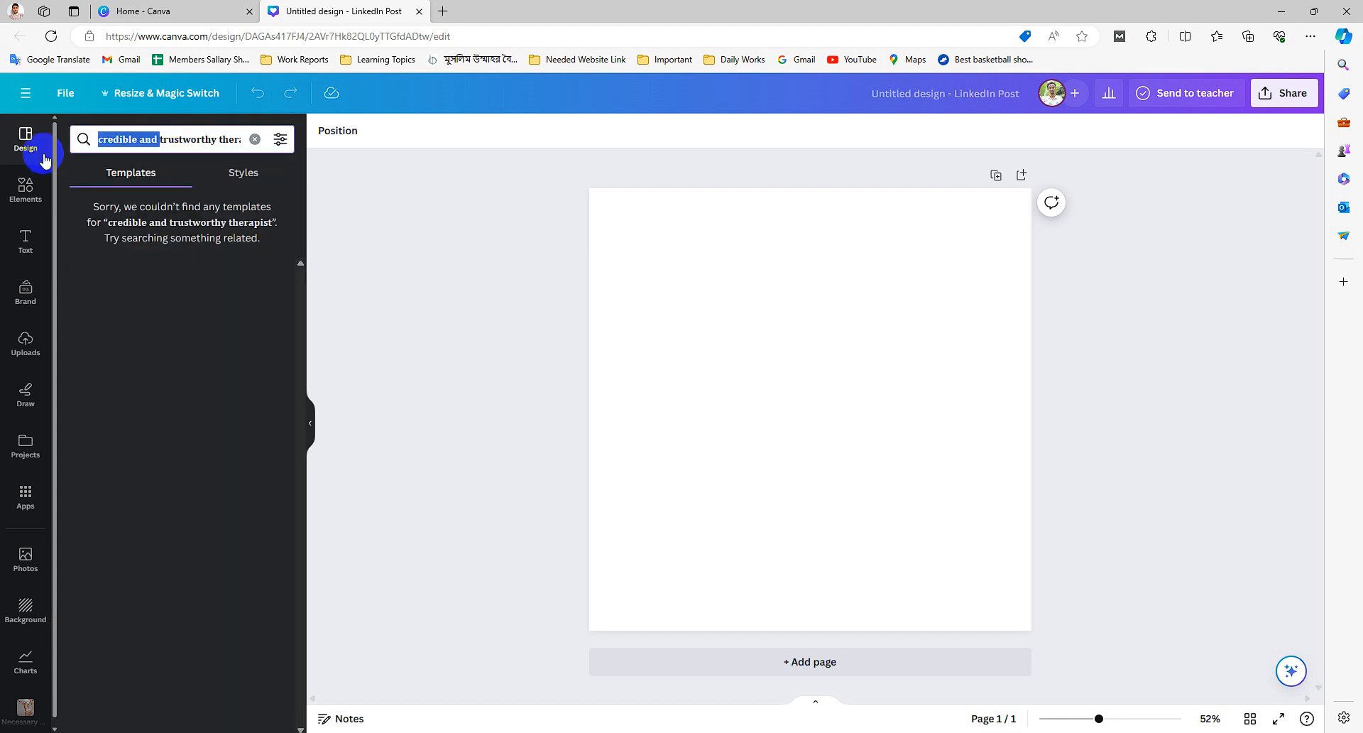
pyautogui.press('BackSpace')
pyautogui.press('Return')
# - Search the templates for just 'therapist'
pyautogui.click(203, 141)
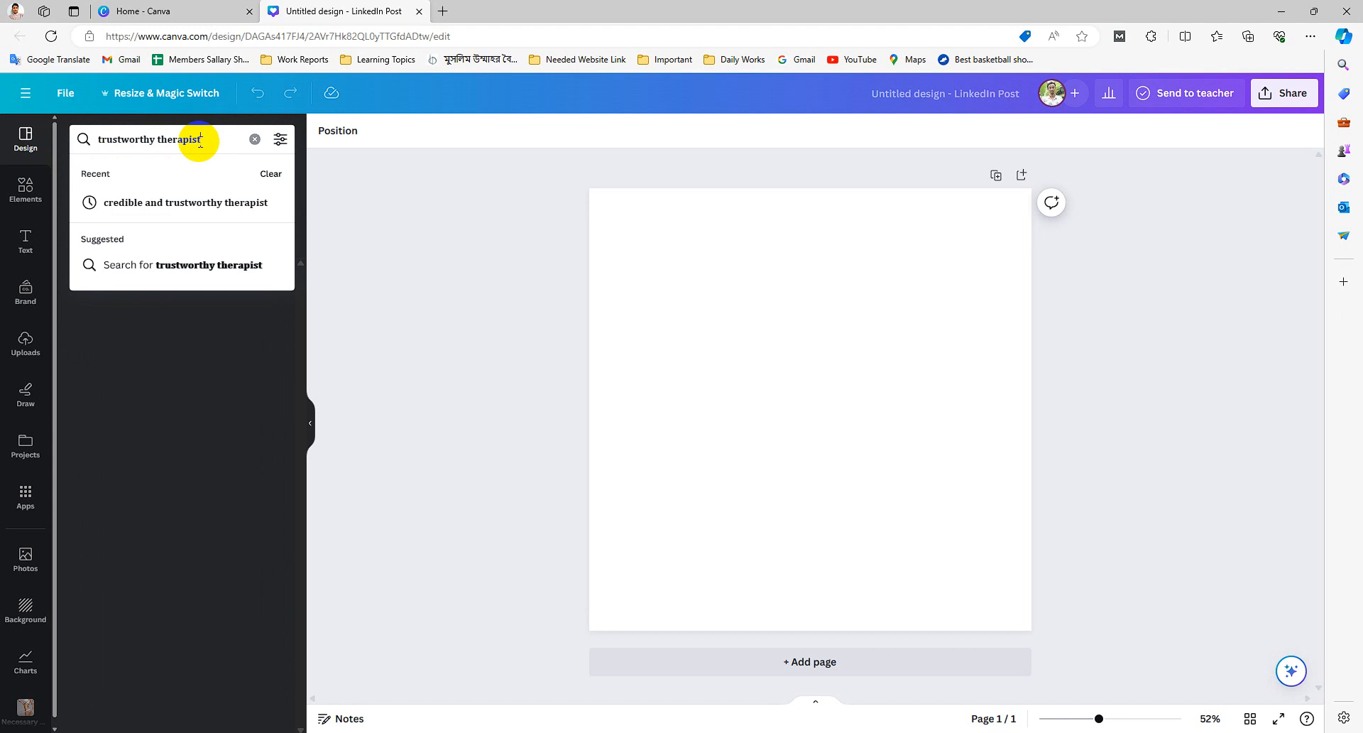
pyautogui.doubleClick(135, 140)
pyautogui.press('BackSpace')
pyautogui.press('Return')
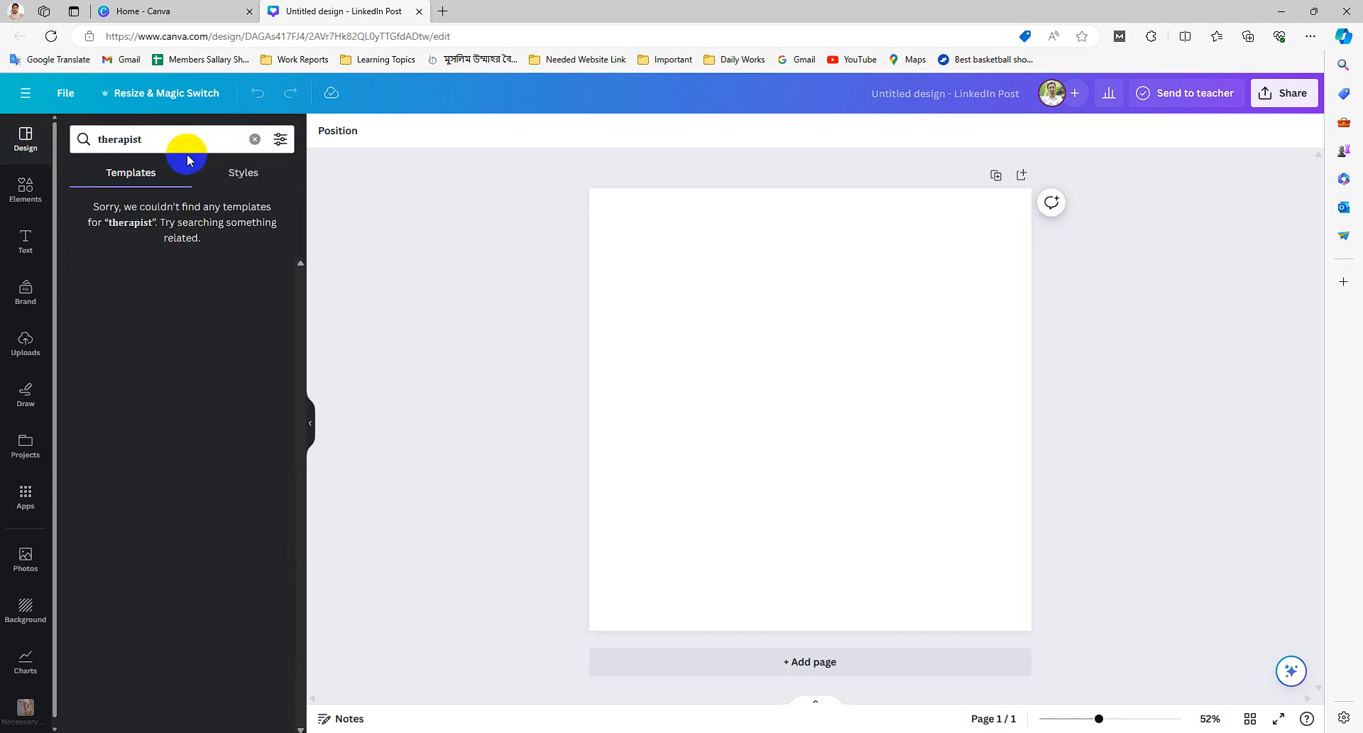
pyautogui.click(172, 141)
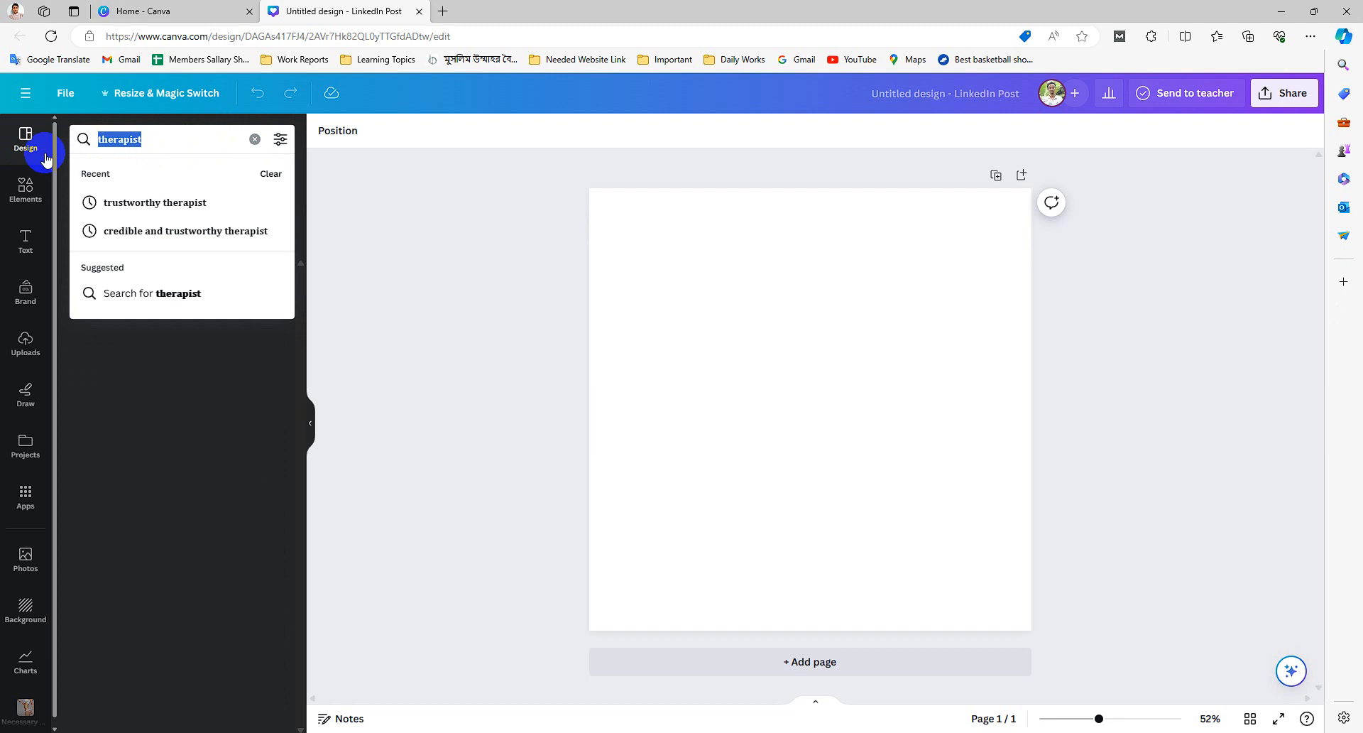
pyautogui.write('therapist')
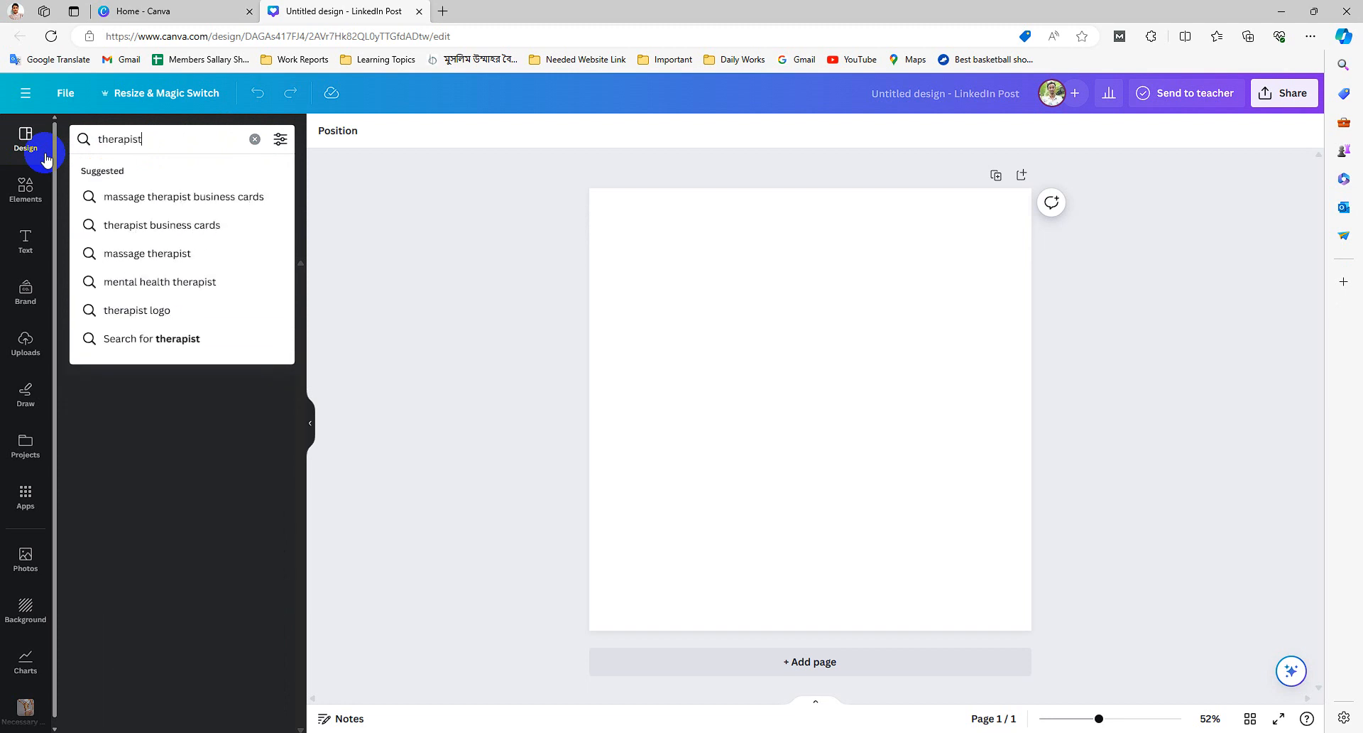
pyautogui.press('Return')
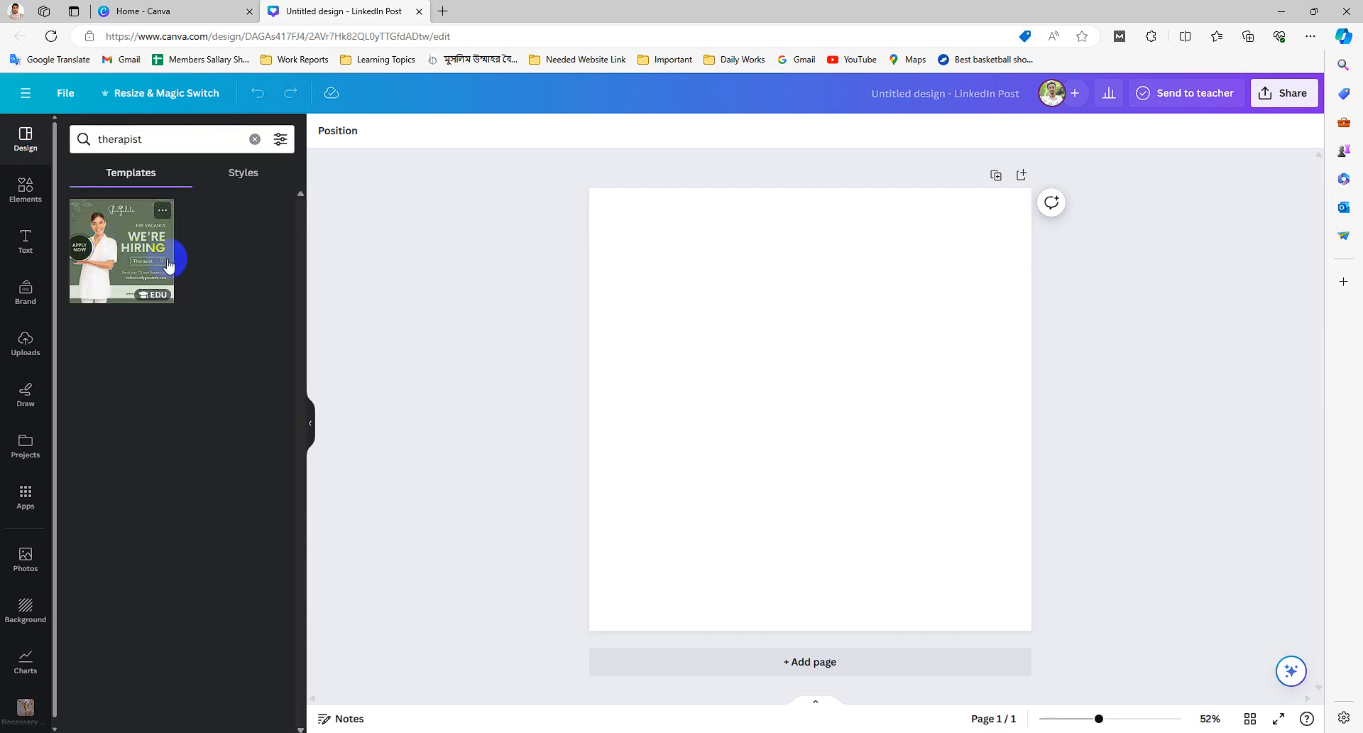
# - Search the templates for 'mental health therapist' and browse through the results
pyautogui.click(139, 137)
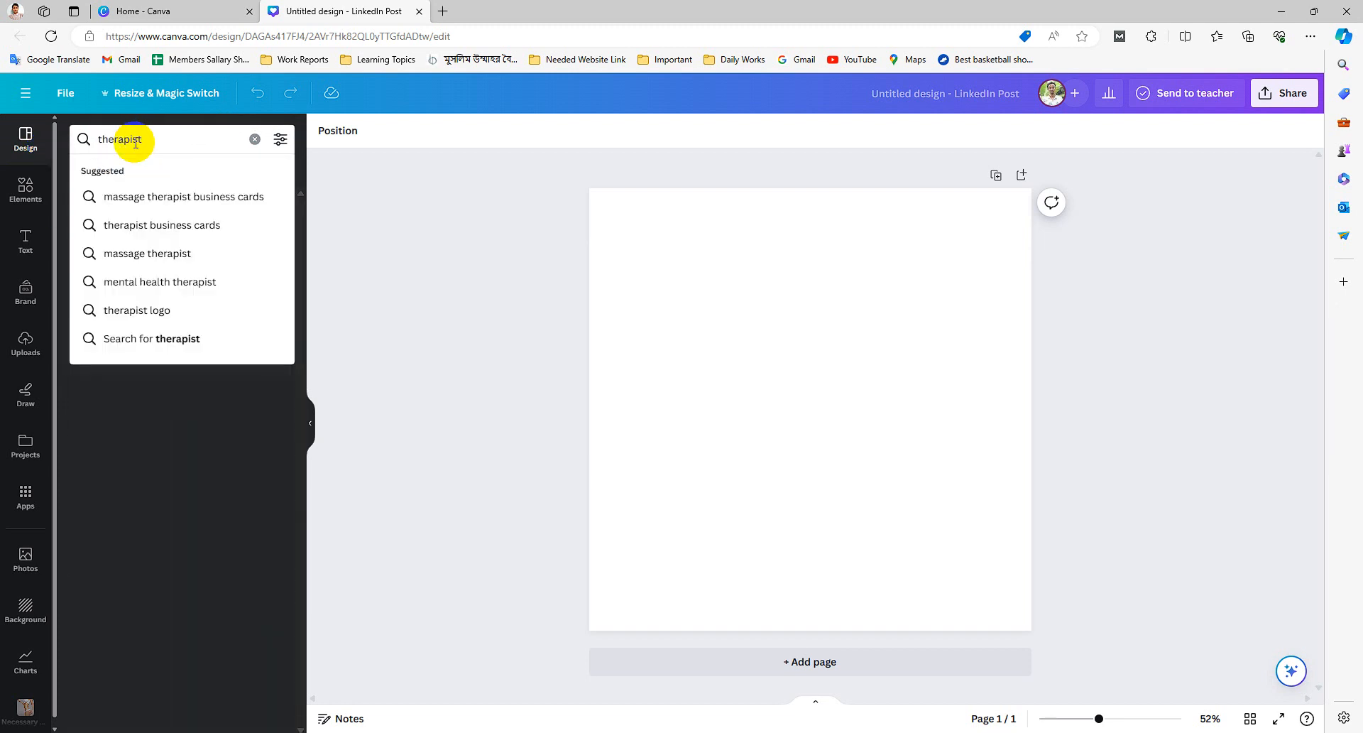
pyautogui.click(141, 281)
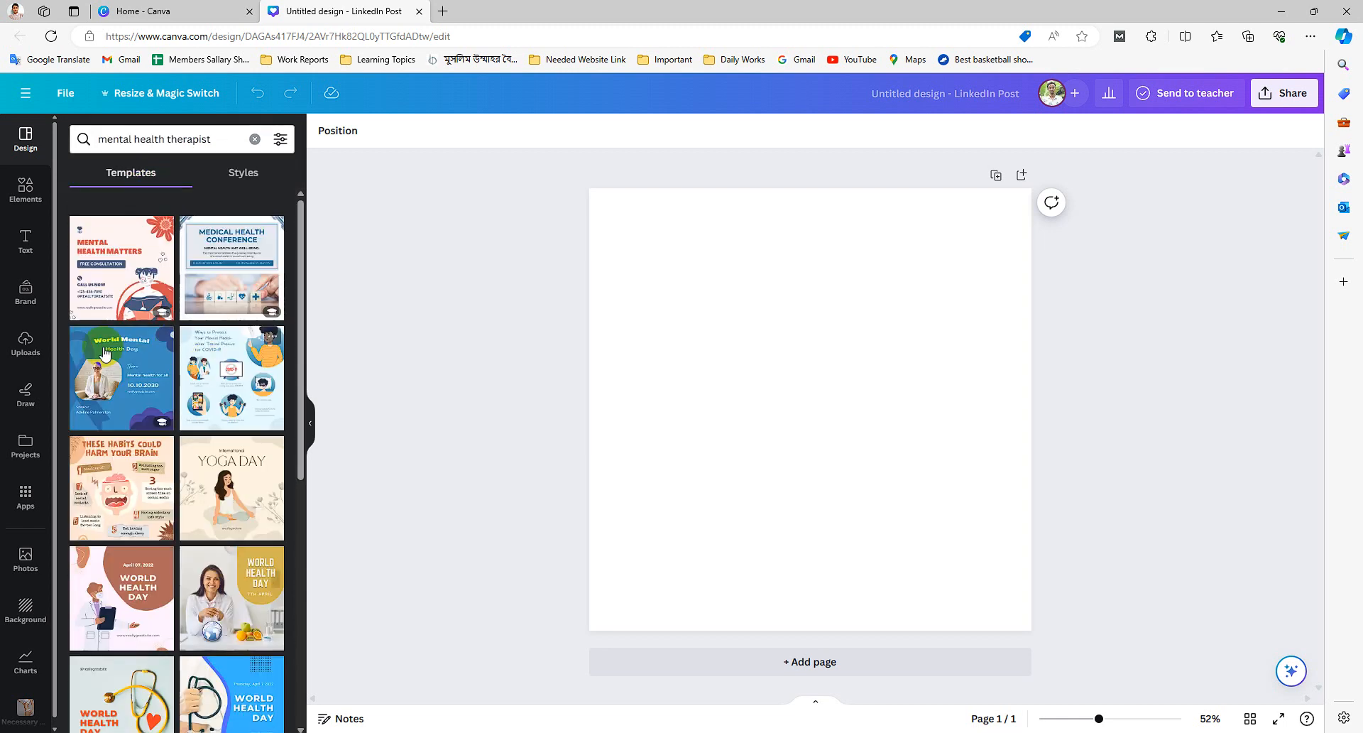
pyautogui.scroll(-4, 151, 398)
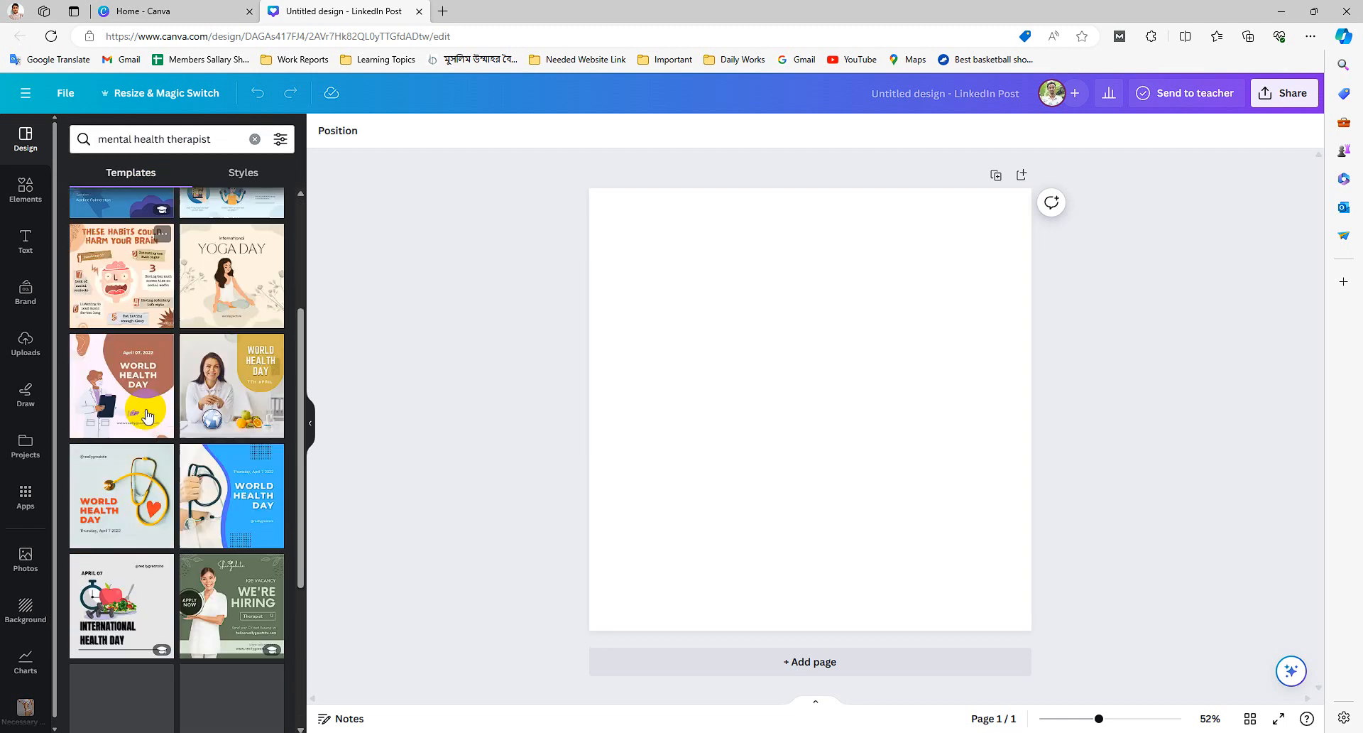
pyautogui.scroll(4, 138, 384)
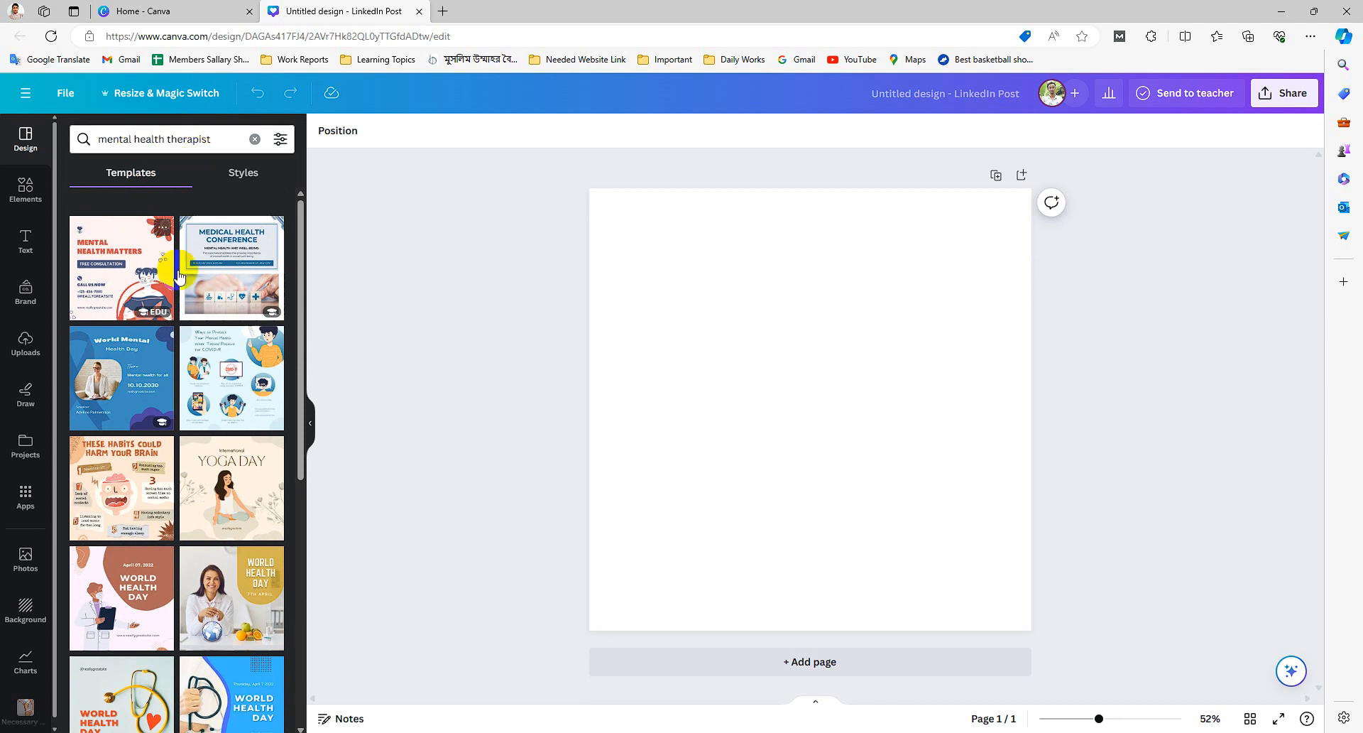
pyautogui.scroll(-3, 154, 505)
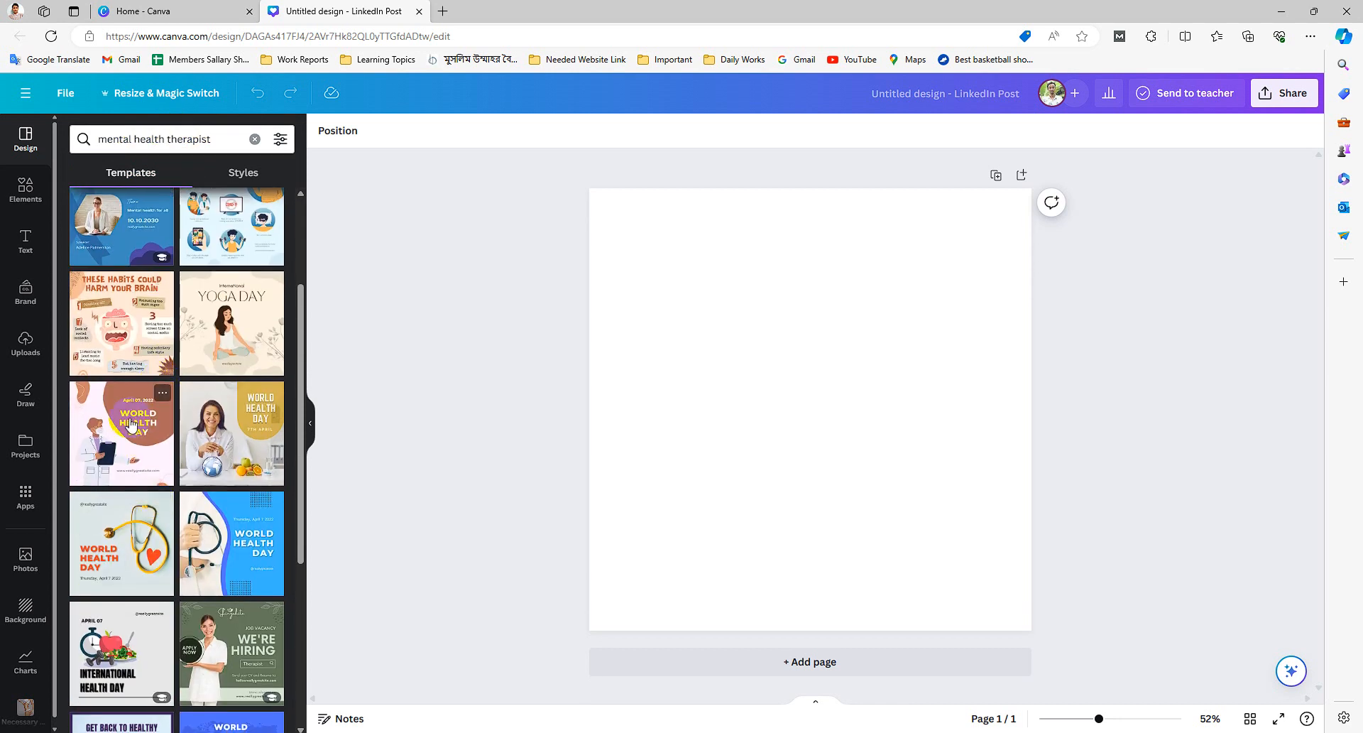
pyautogui.scroll(-1, 156, 500)
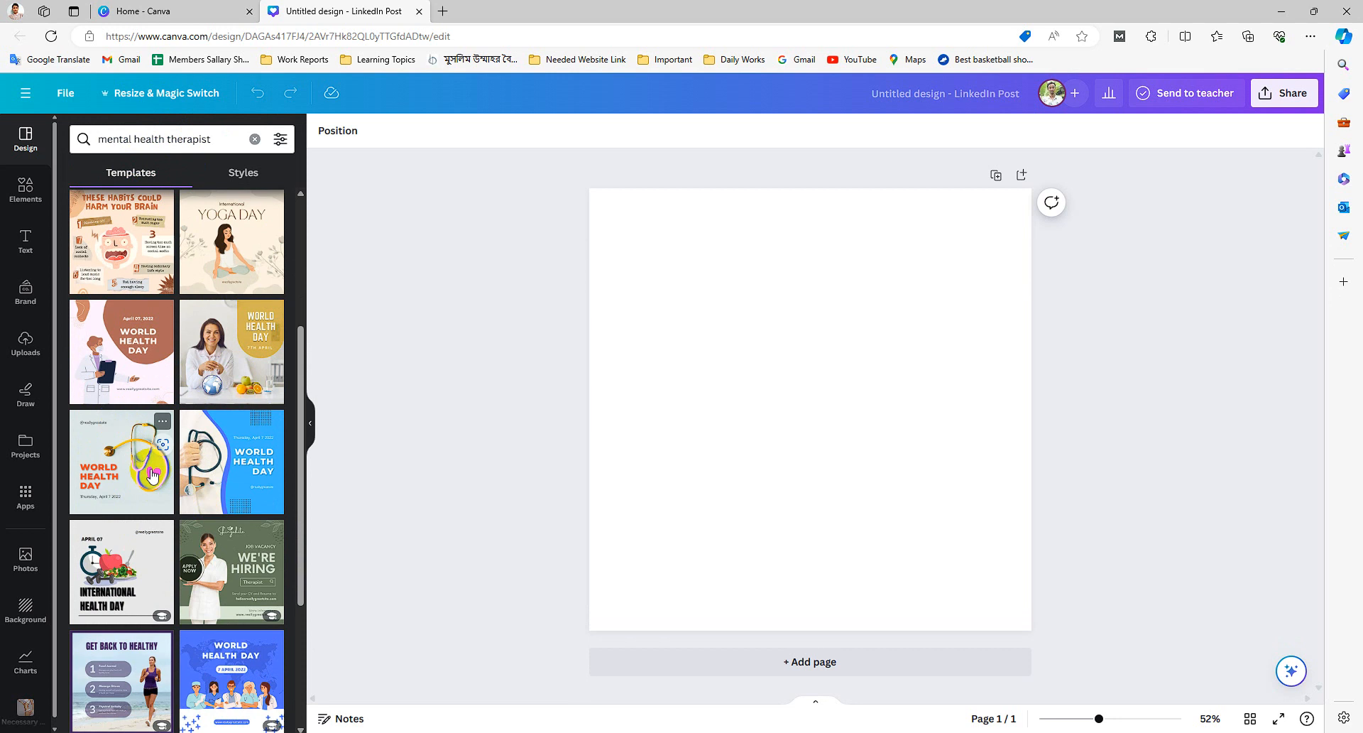
pyautogui.scroll(-2, 156, 538)
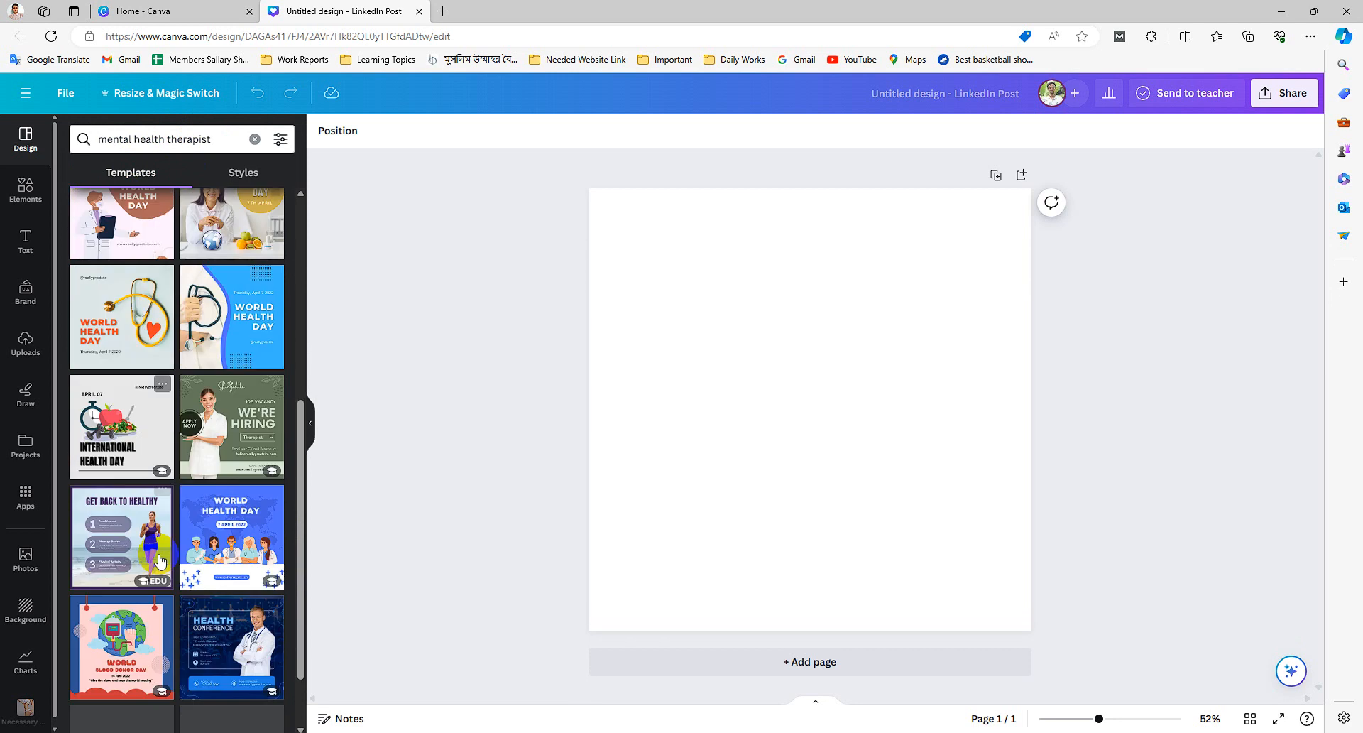
pyautogui.scroll(-2, 127, 513)
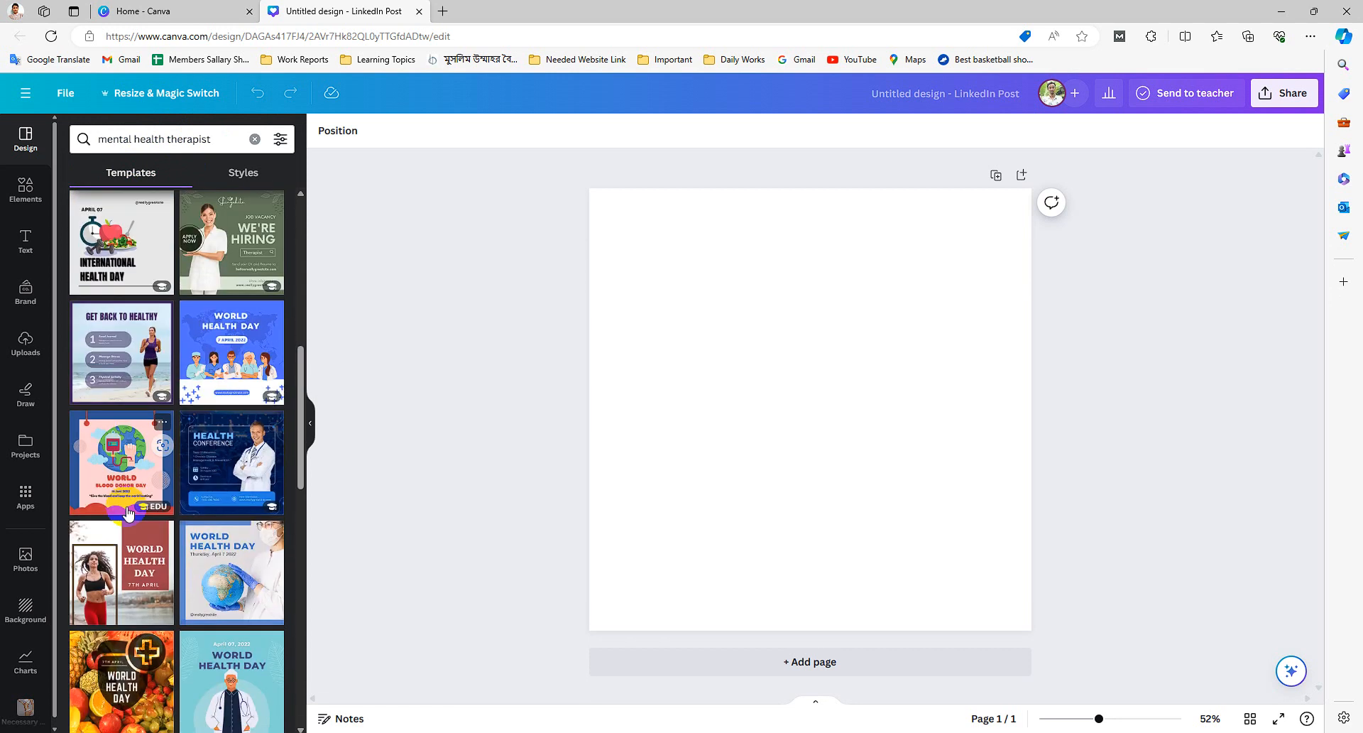
# - Apply the 'Modern World Health Day Greeting' template showing a smiling woman to the design
pyautogui.scroll(-2, 121, 501)
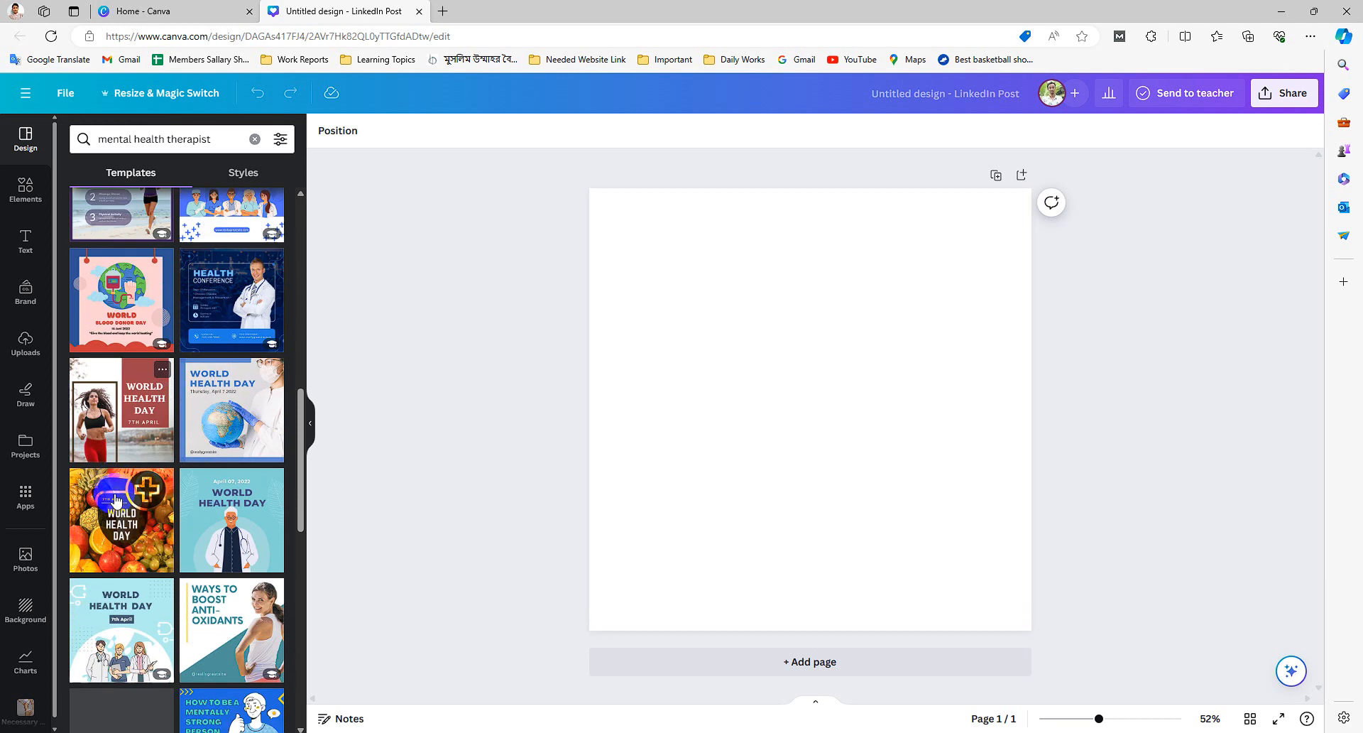
pyautogui.scroll(-1, 117, 499)
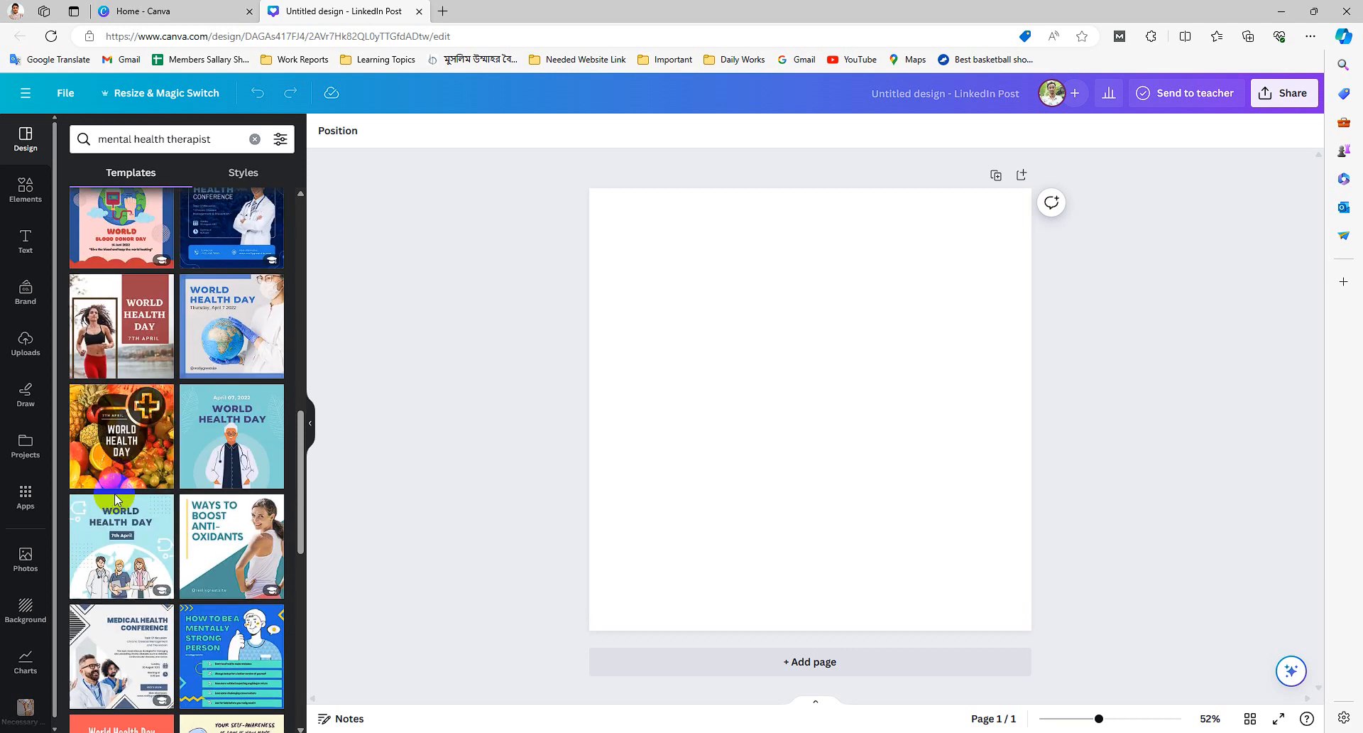
pyautogui.scroll(10, 117, 499)
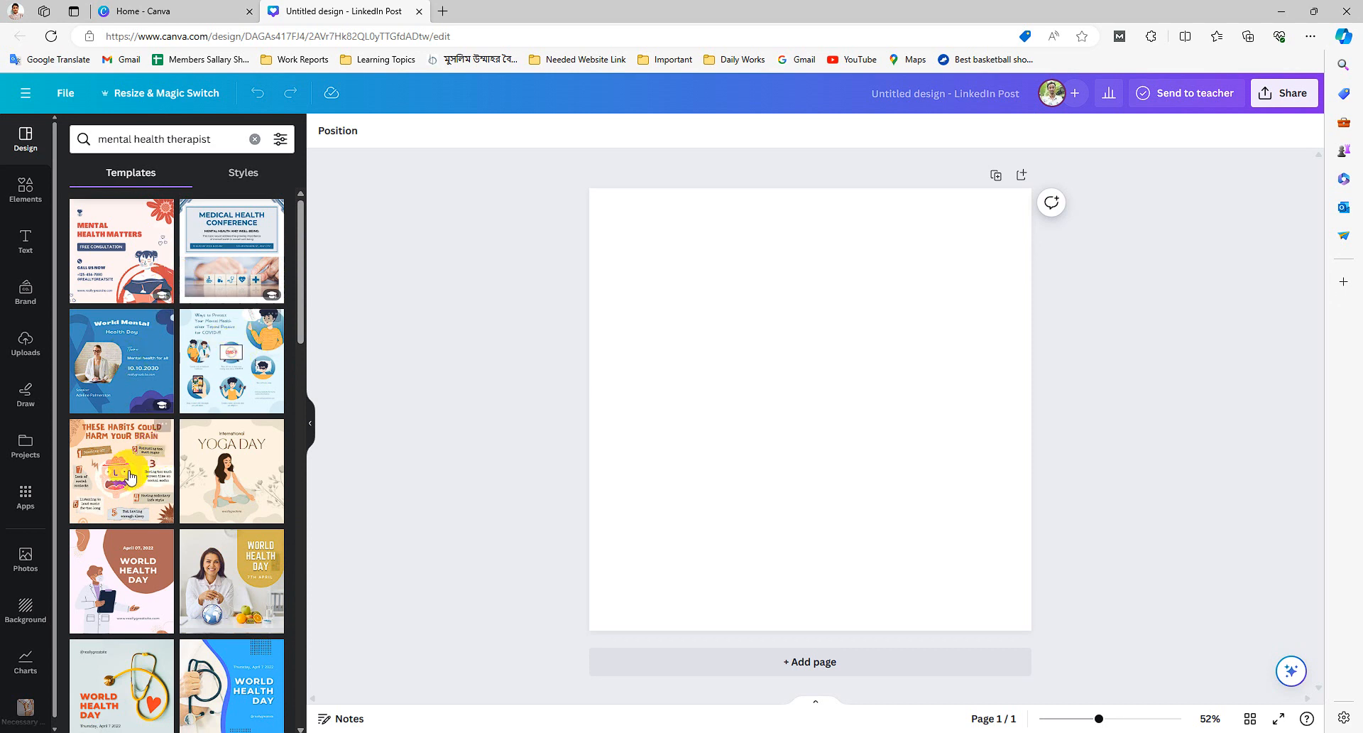
pyautogui.scroll(-1, 122, 465)
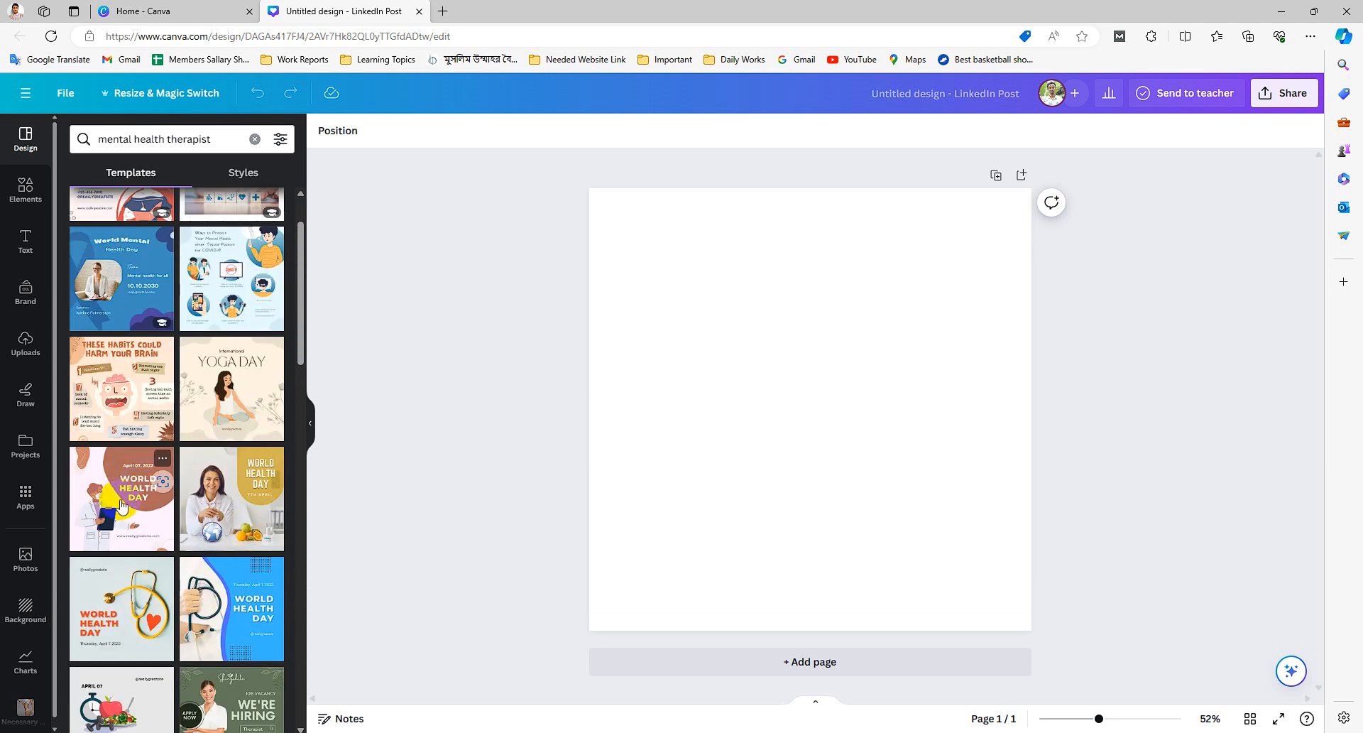
pyautogui.click(233, 489)
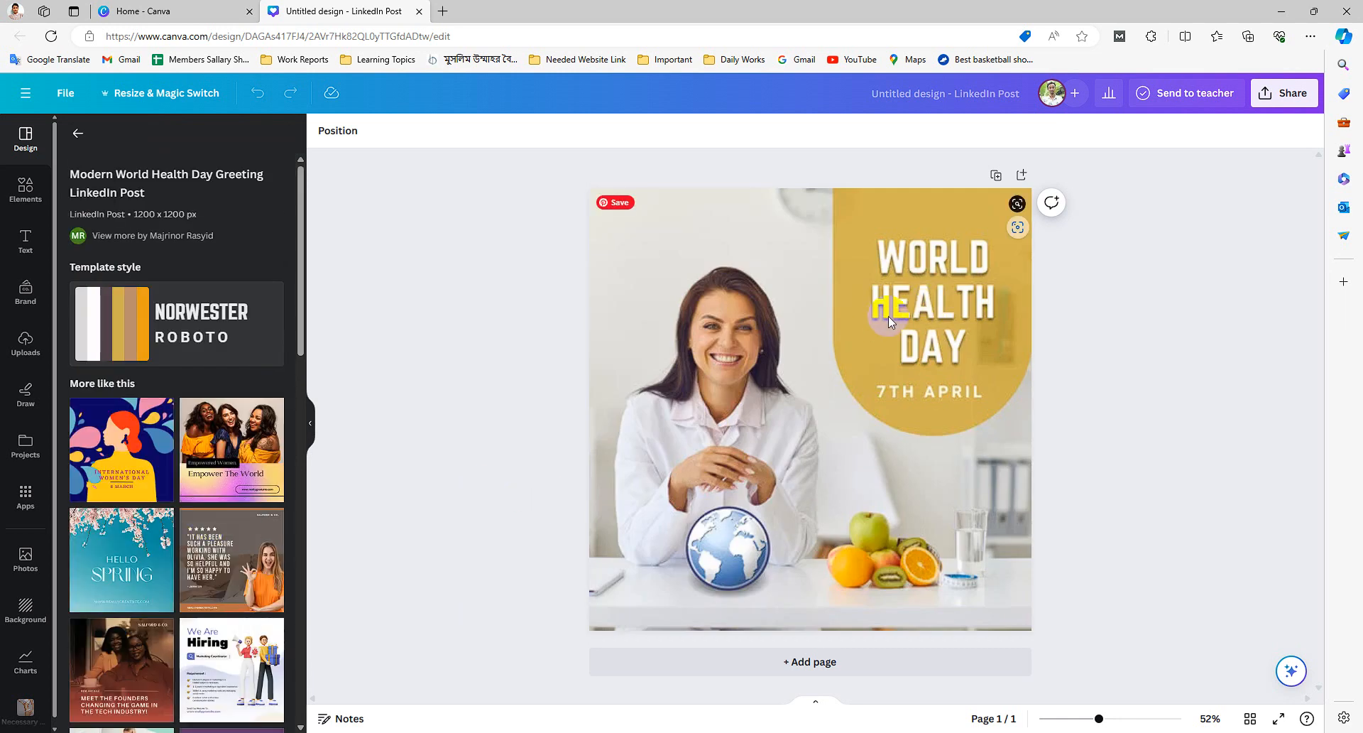
# - Replace the 'WORLD HEALTH DAY' headline with the pasted text 'credible and trustworthy therapist'
pyautogui.click(906, 374)
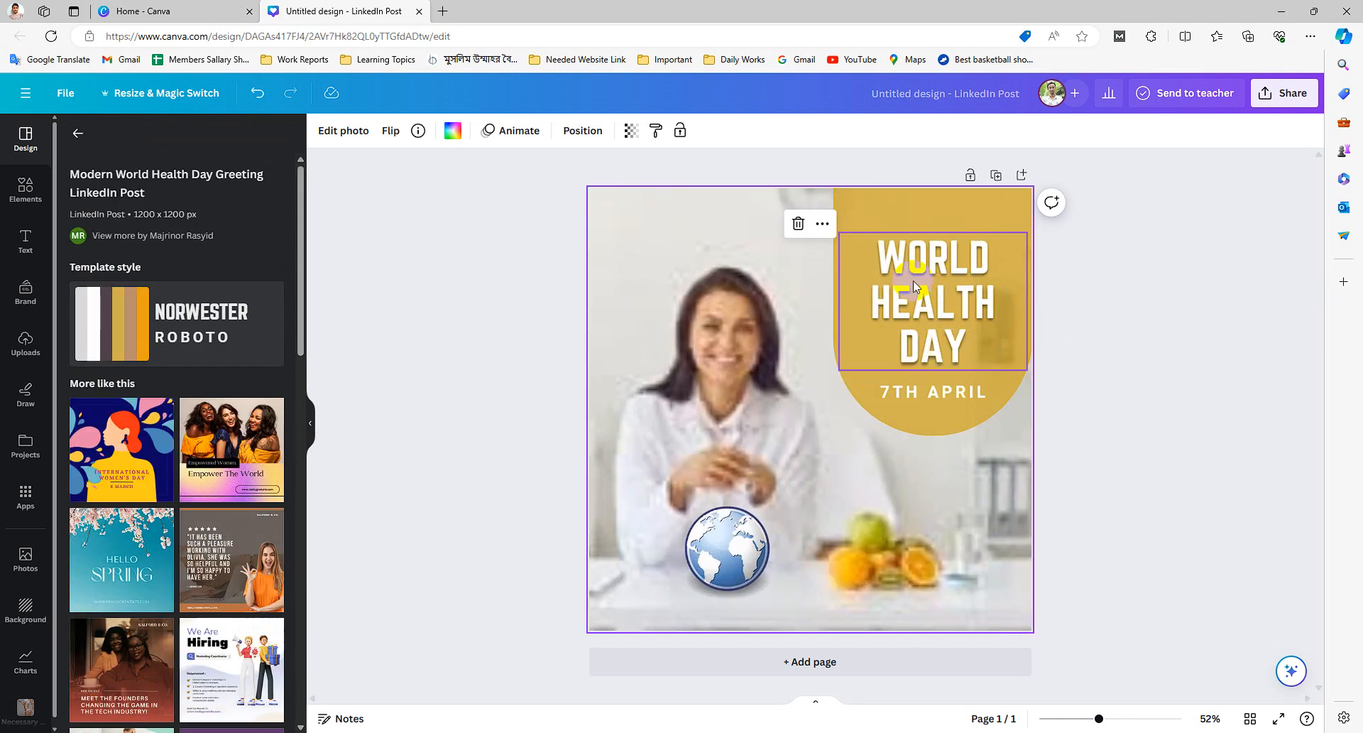
pyautogui.click(913, 280)
pyautogui.click(913, 278)
pyautogui.write('credible and trustworthy therapist')
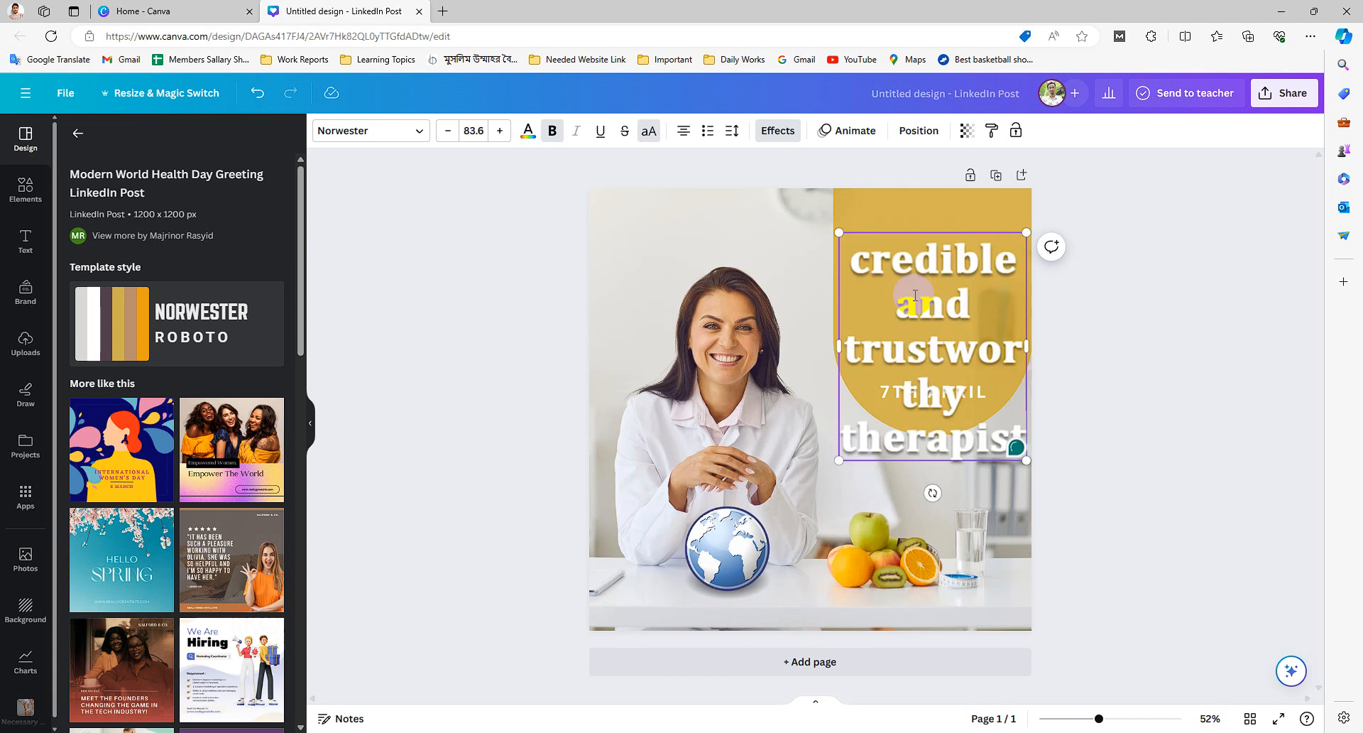
# - Add a new first line 'BECOME A' above the headline text
pyautogui.click(868, 274)
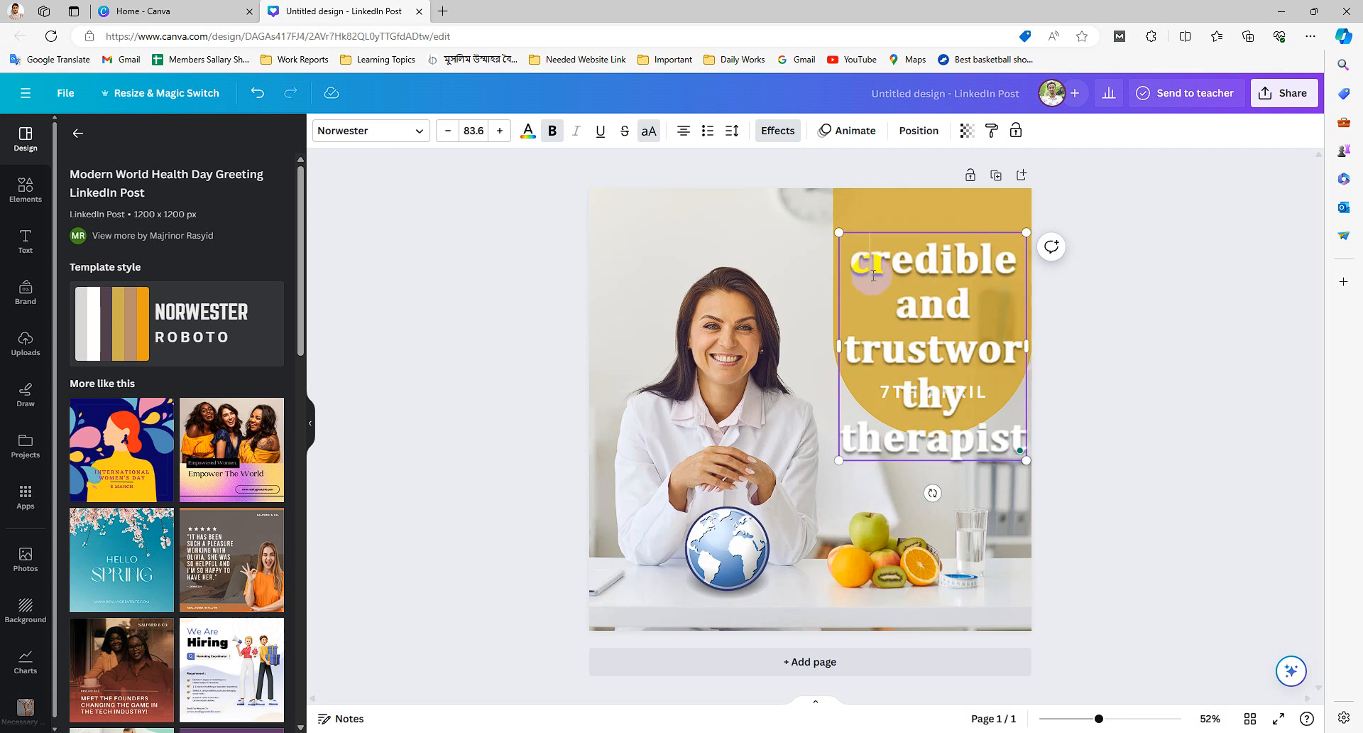
pyautogui.press('Return')
pyautogui.write('B')
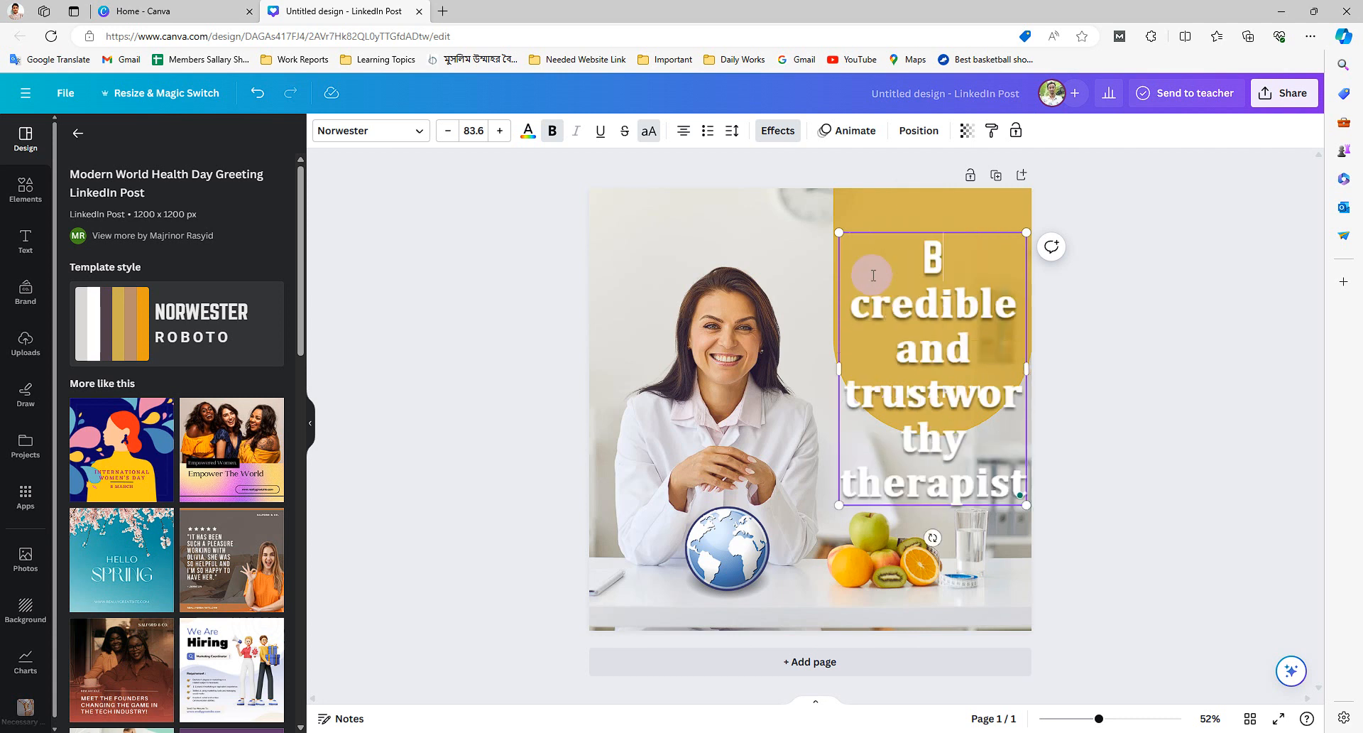
pyautogui.write('ECOME')
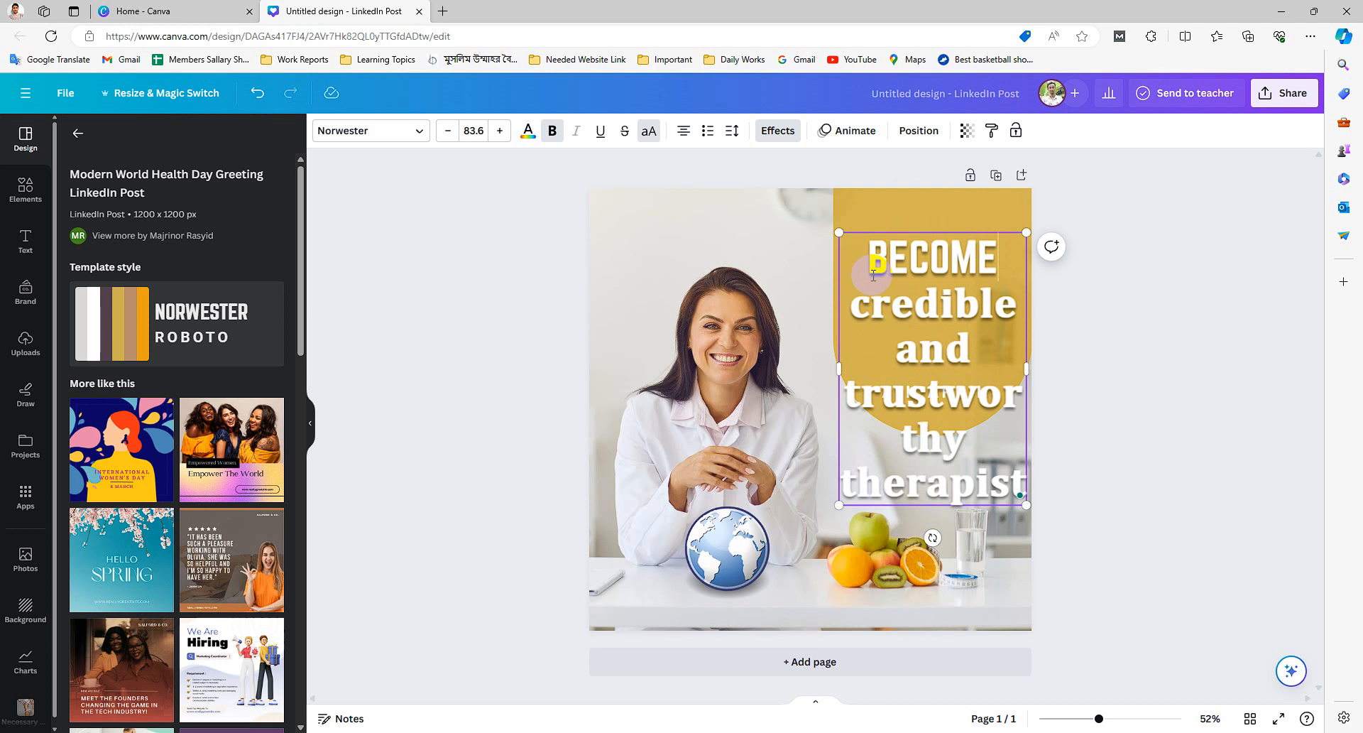
pyautogui.write(' A')
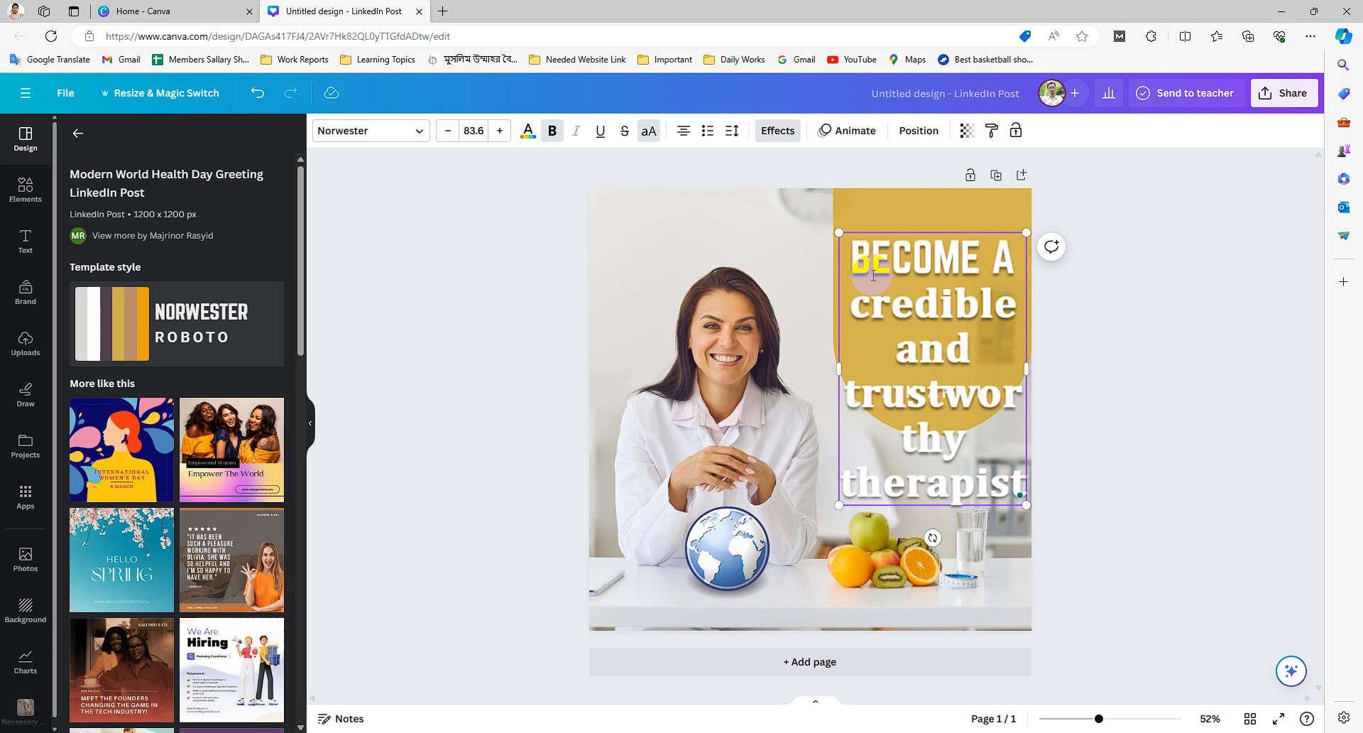
# - Try to change the headline's letter case and retype the word 'credible', undoing the edit
pyautogui.hotkey('ctrl', 'a')
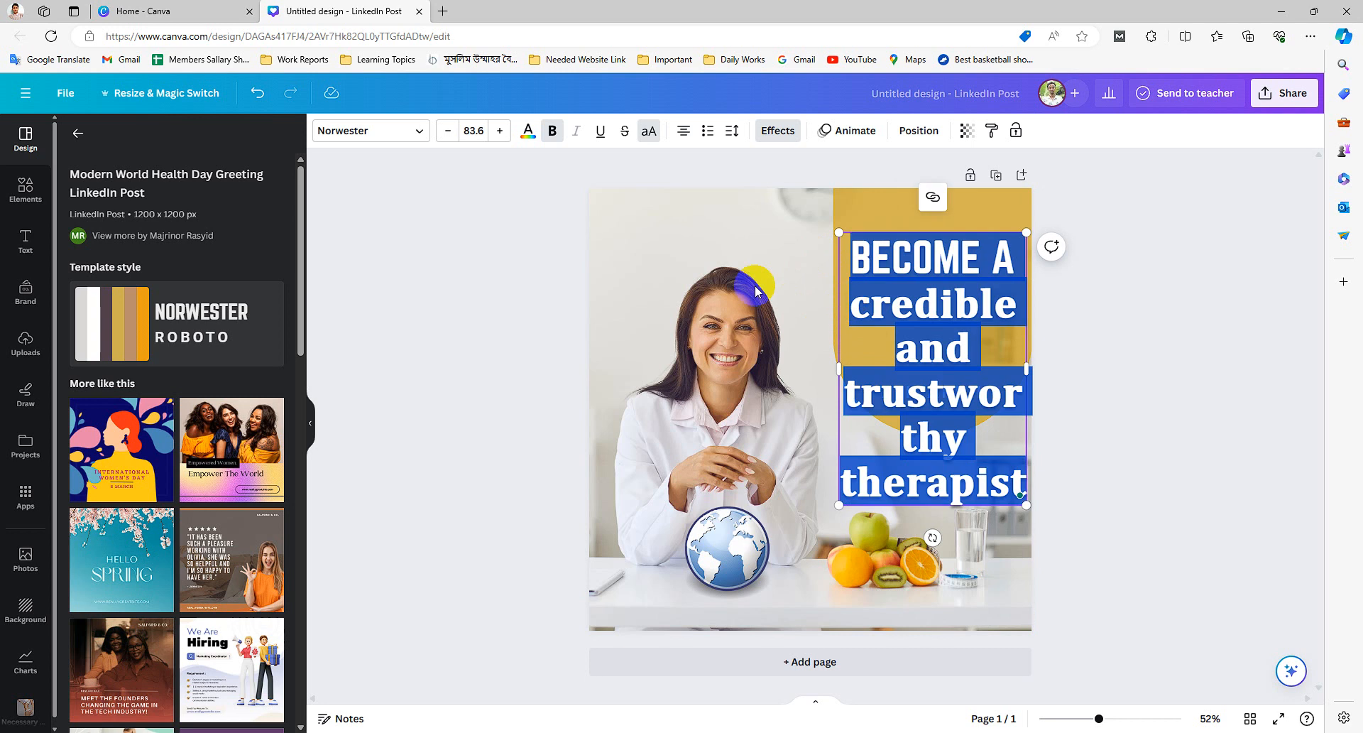
pyautogui.click(647, 137)
pyautogui.click(887, 308)
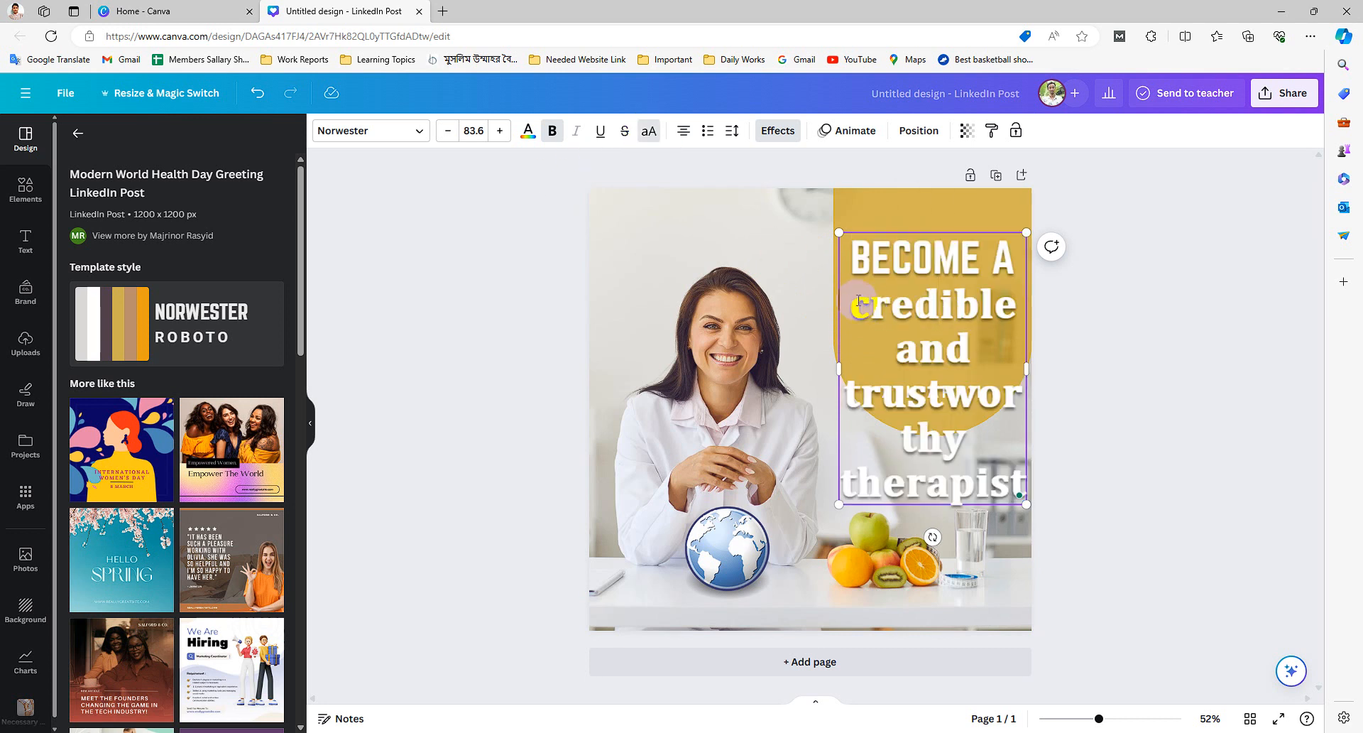
pyautogui.moveTo(853, 301); pyautogui.dragTo(1017, 306)
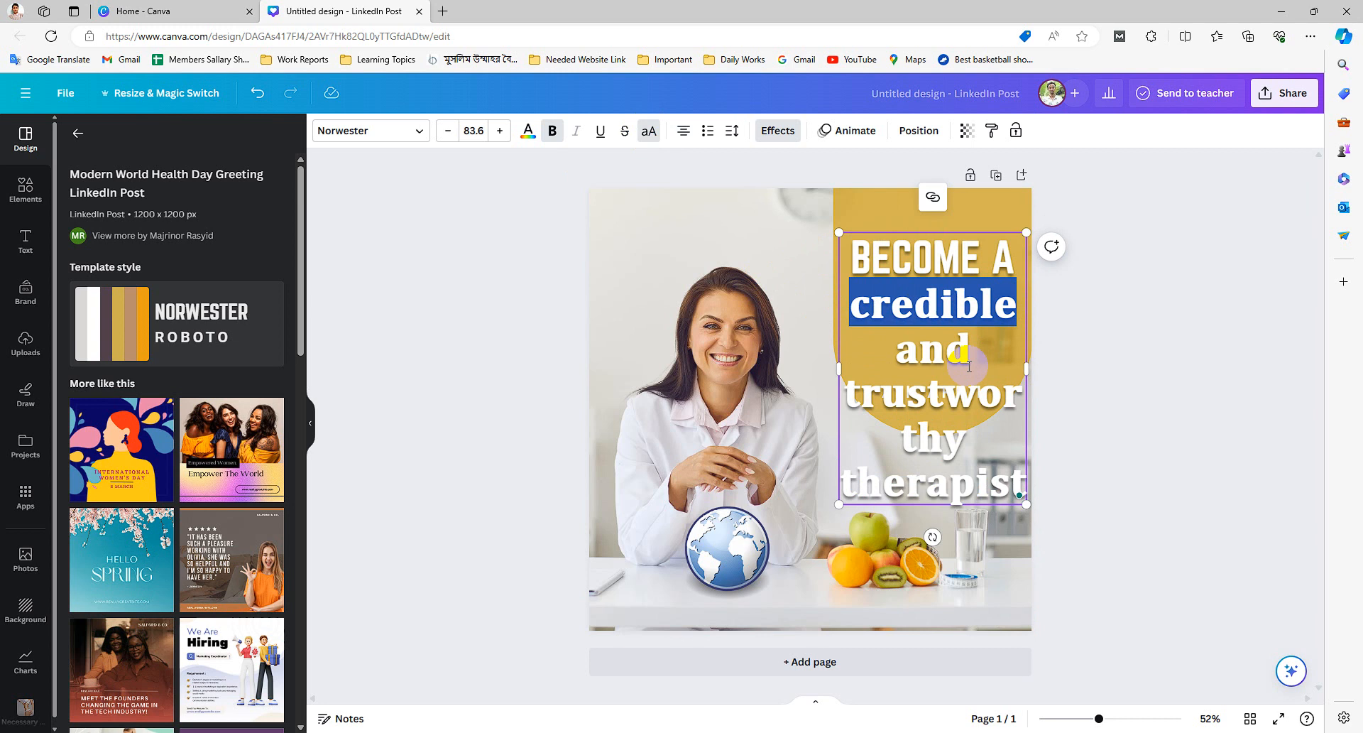
pyautogui.write('C')
pyautogui.press('BackSpace')
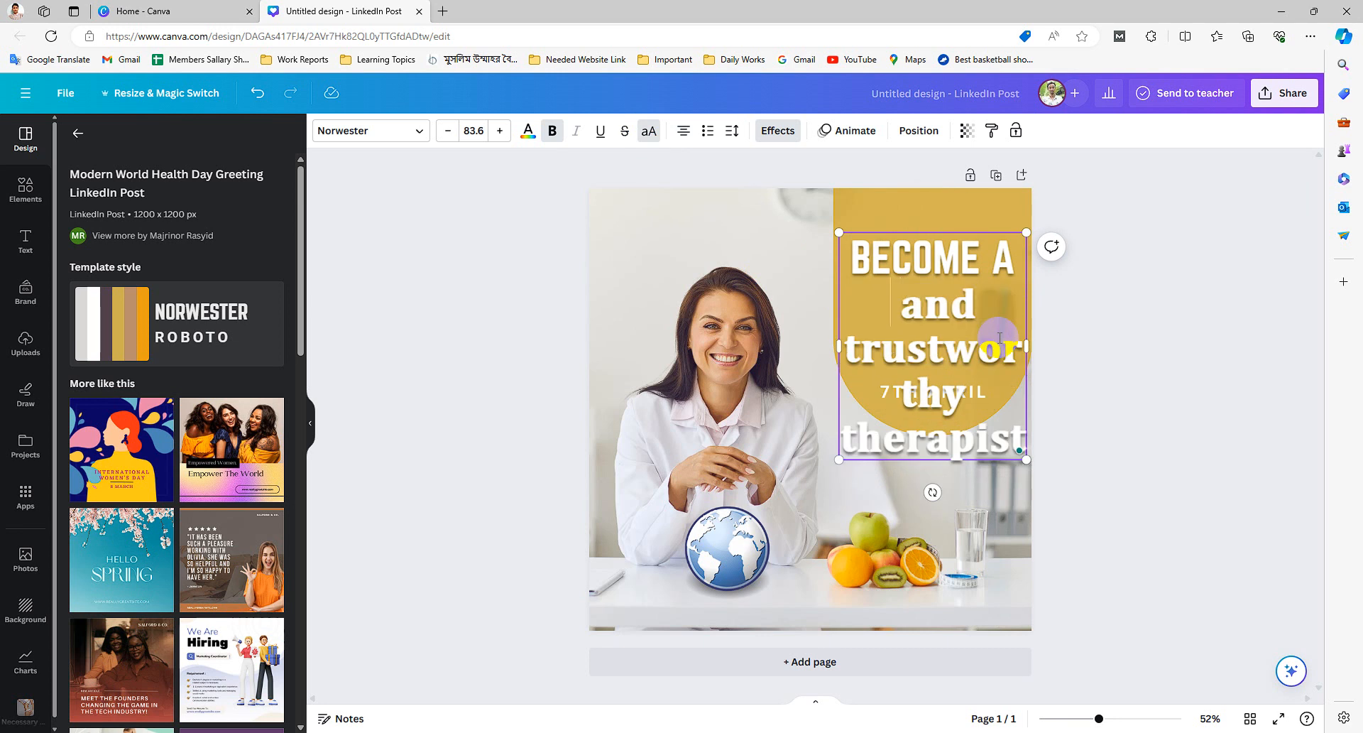
pyautogui.hotkey('ctrl', 'z')
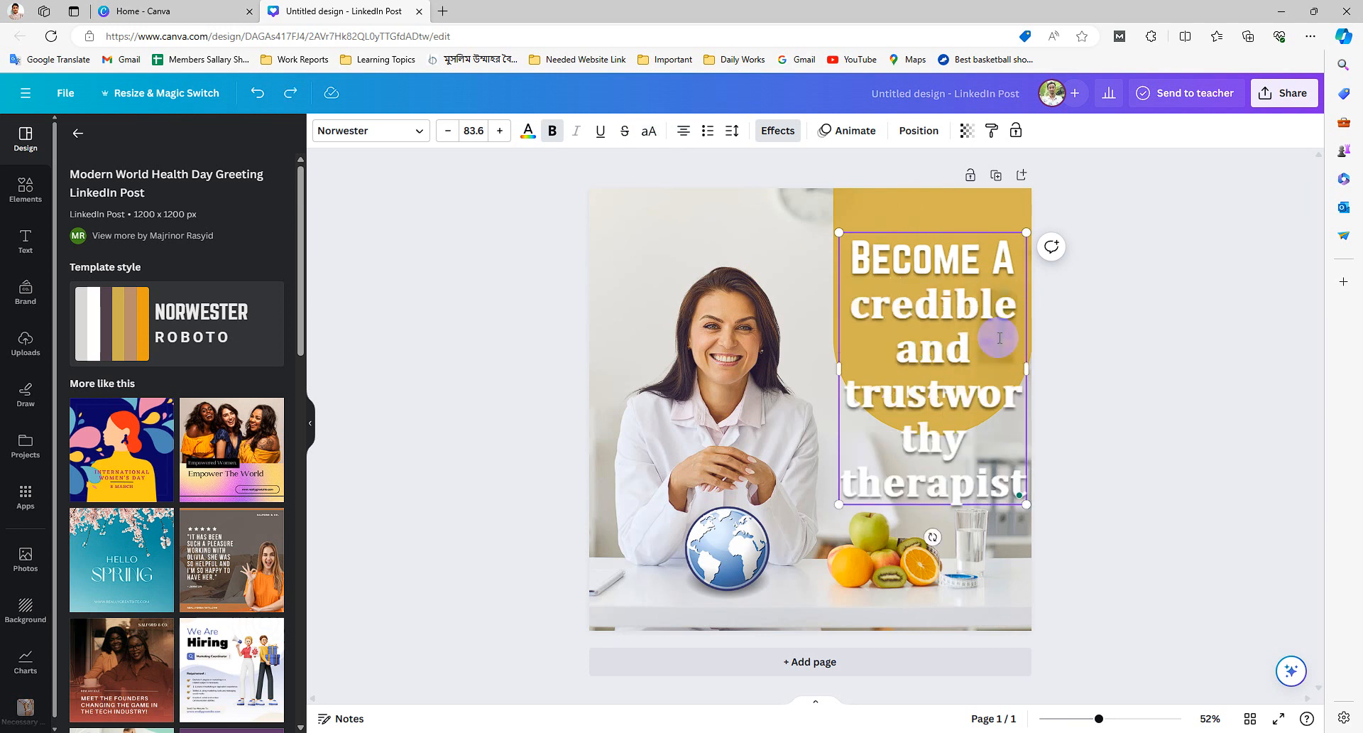
# - Replace the 'BECOME A' line with 'Become'
pyautogui.doubleClick(932, 269)
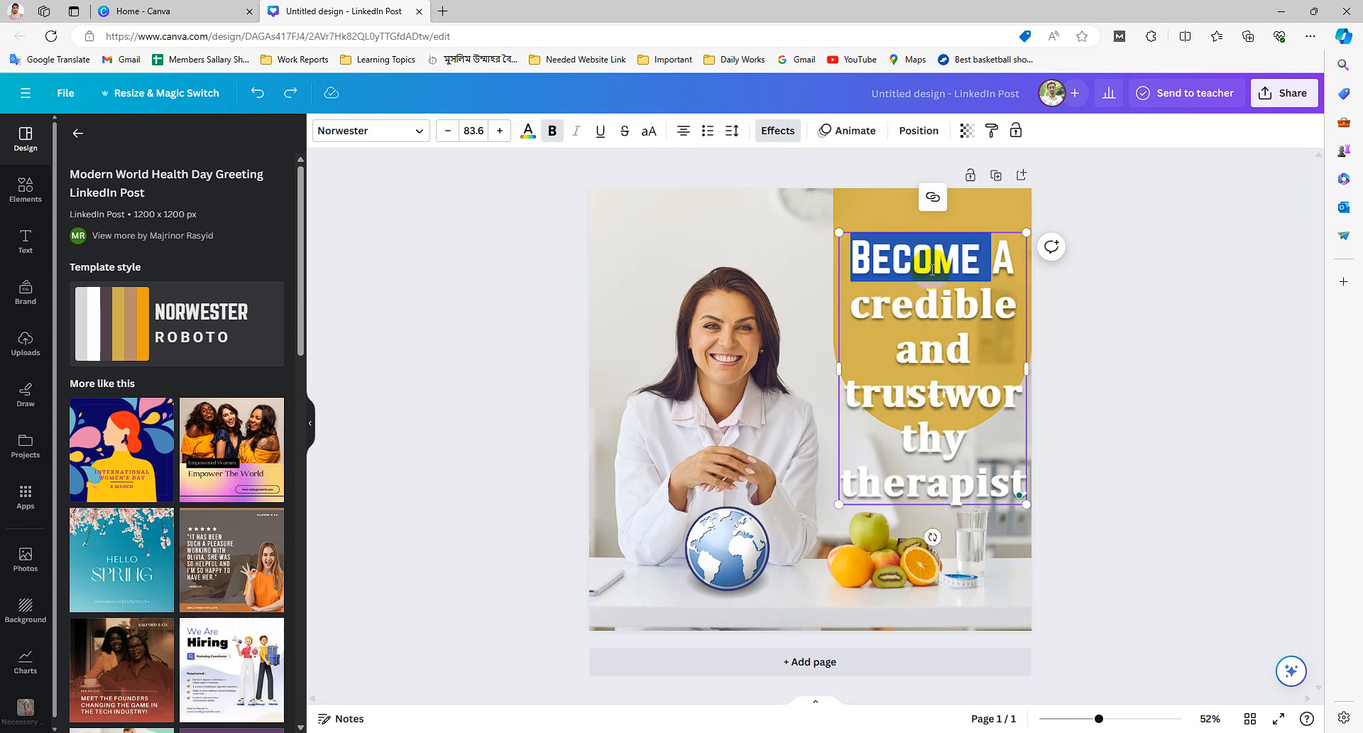
pyautogui.press('Delete')
pyautogui.press('Delete')
pyautogui.write('B')
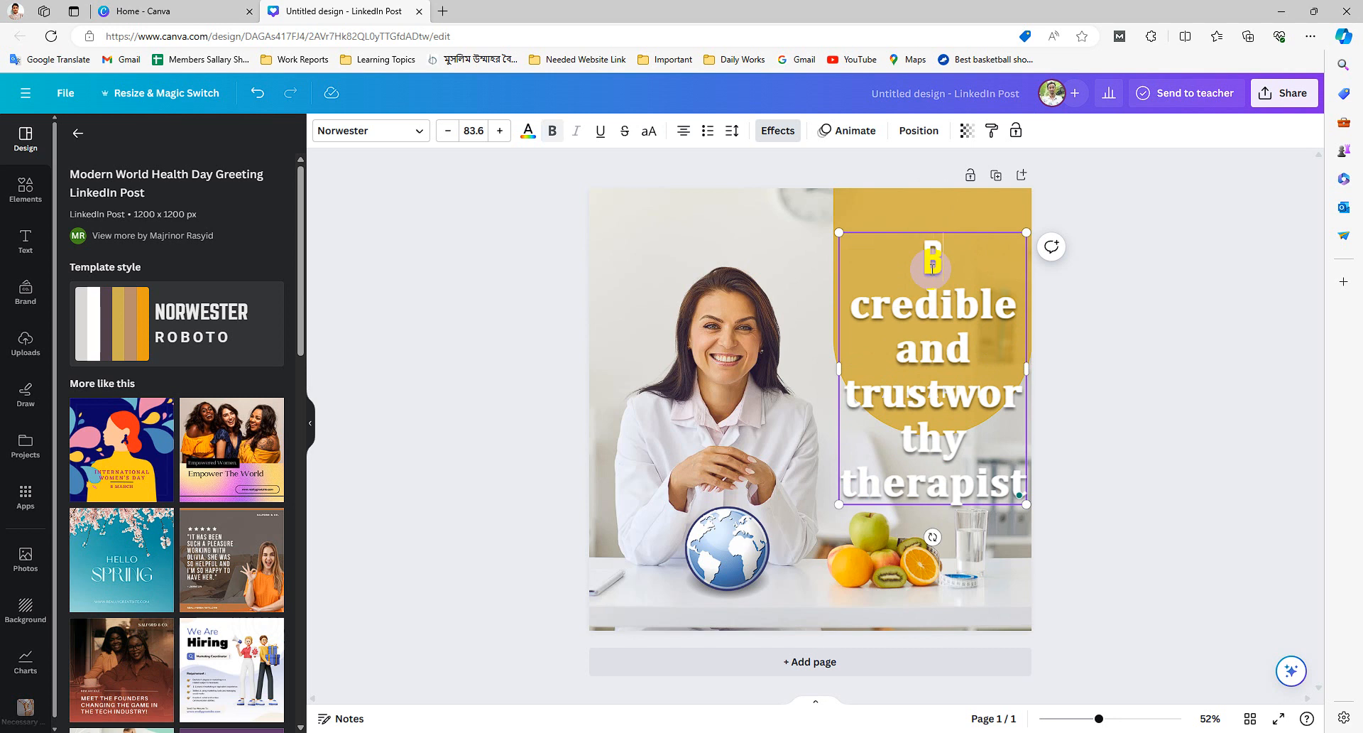
pyautogui.write('ecome')
pyautogui.press('Escape')
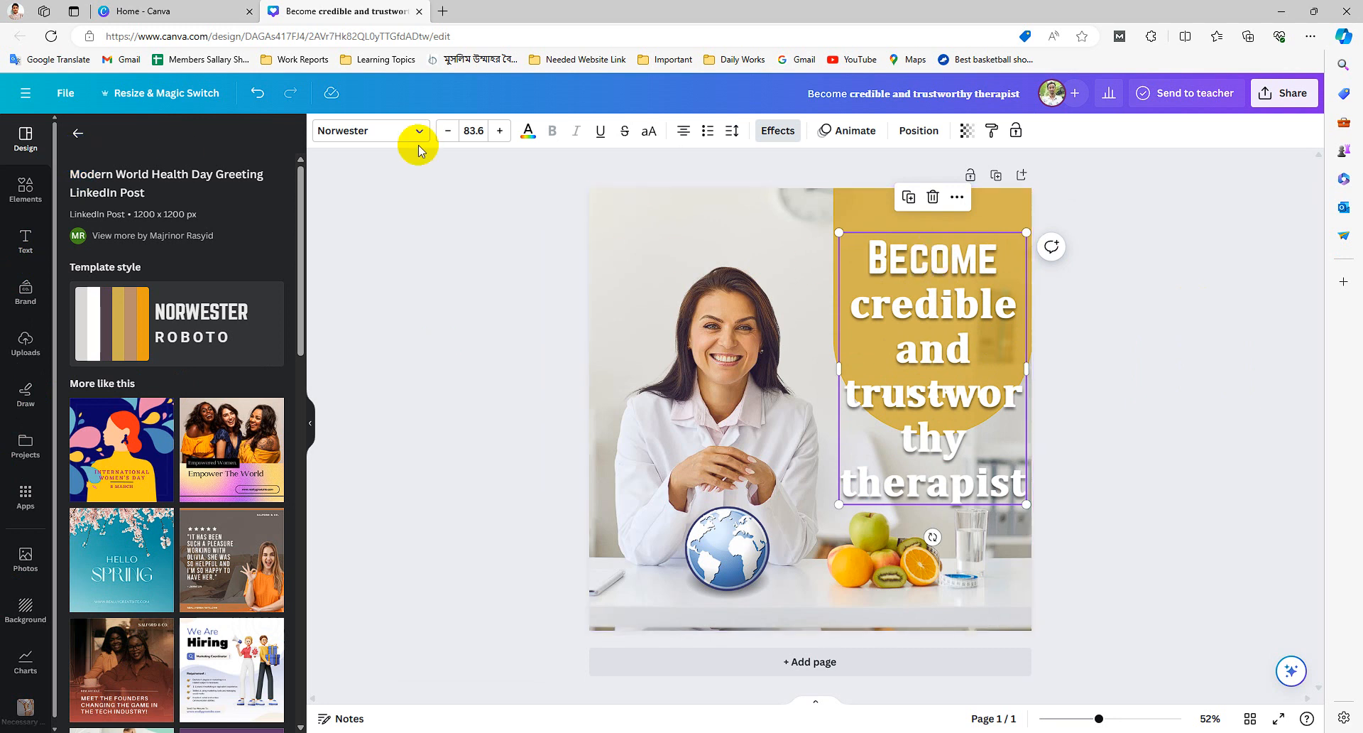
# - Change the font of the 'Become' line to Poppins
pyautogui.click(364, 140)
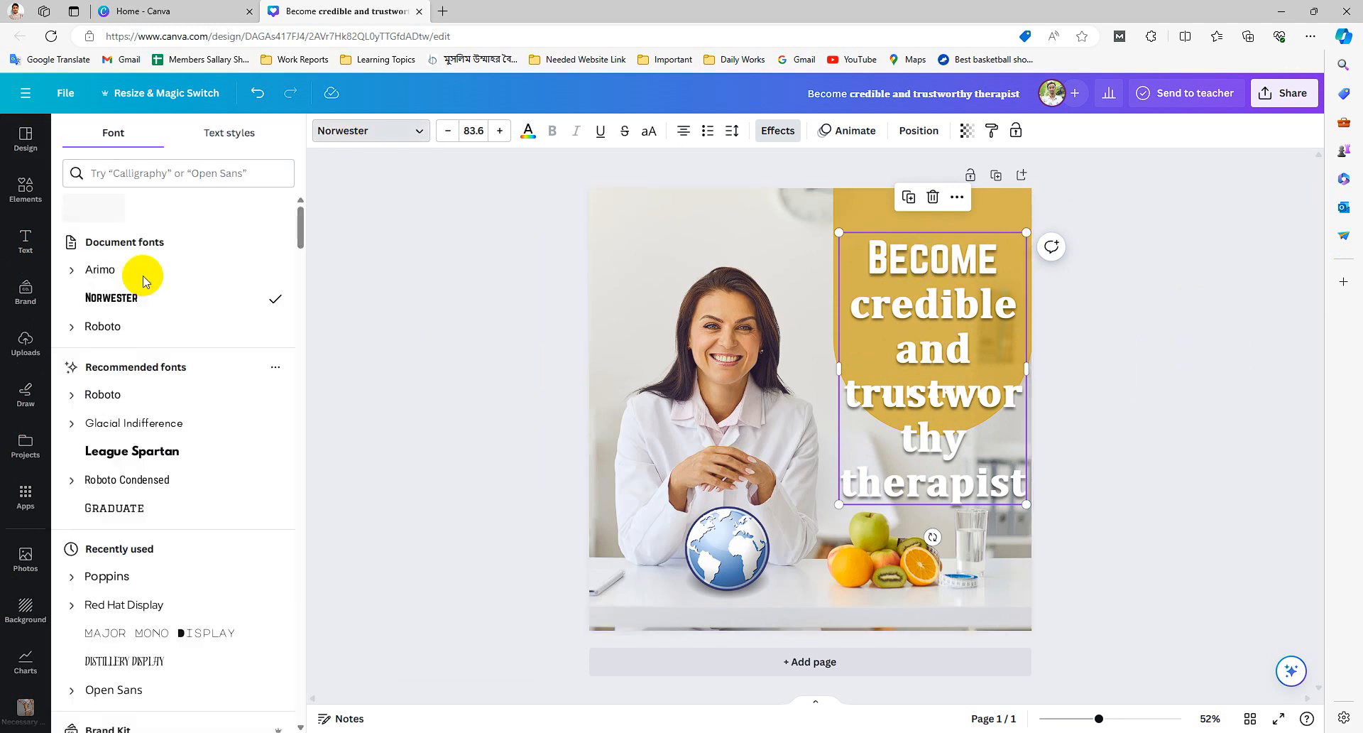
pyautogui.click(115, 328)
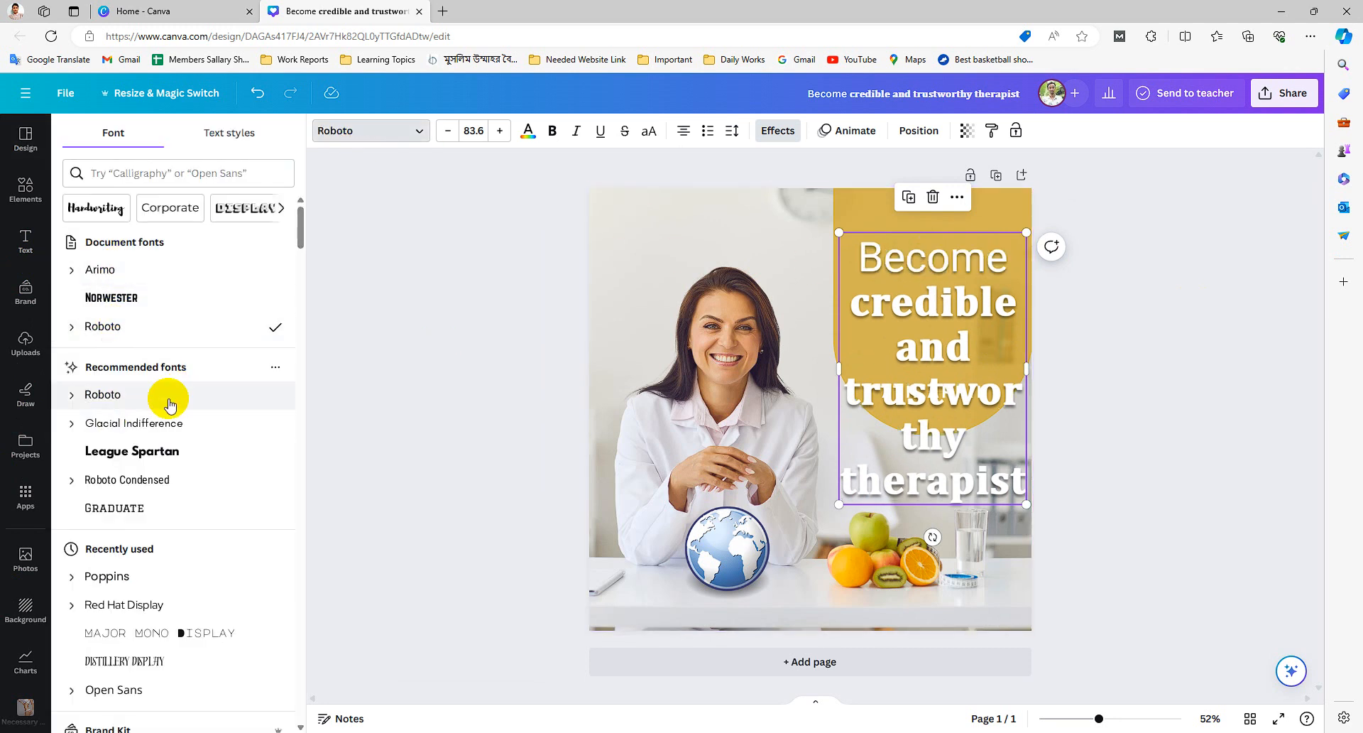
pyautogui.scroll(-1, 146, 386)
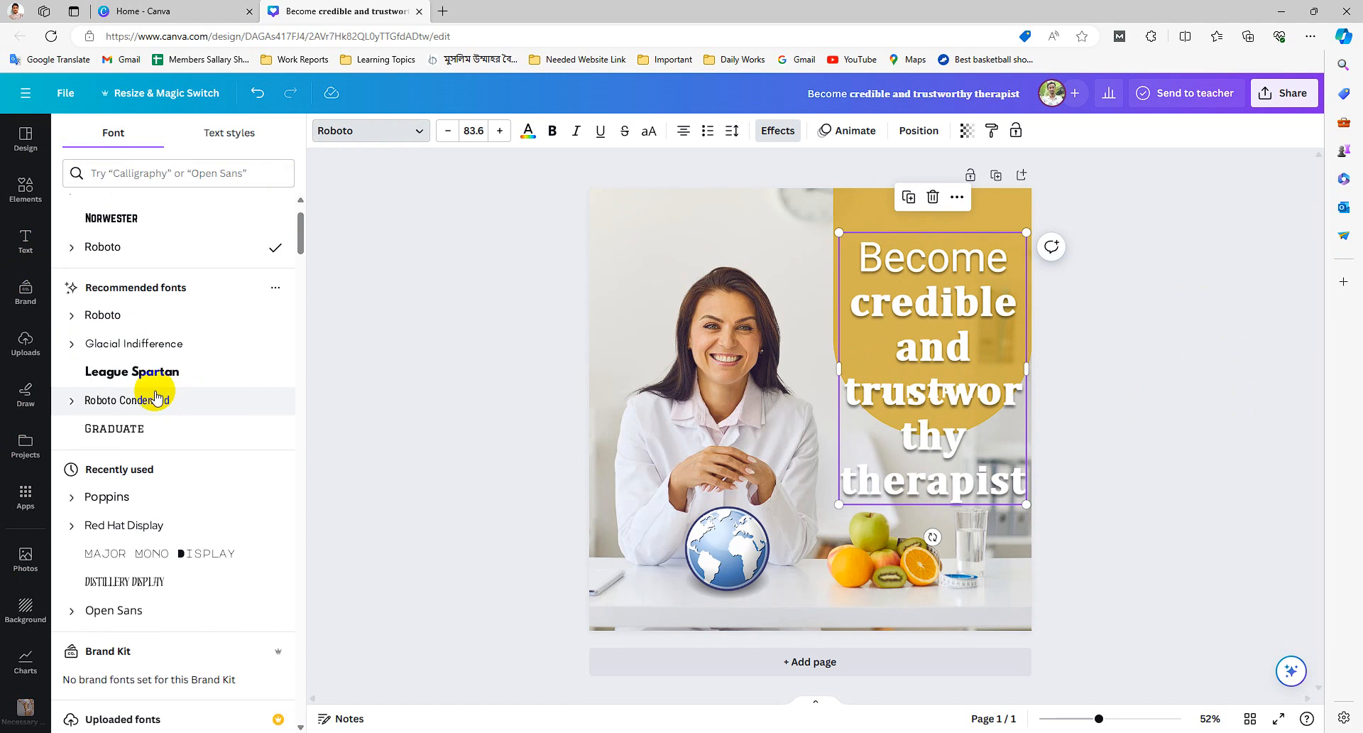
pyautogui.scroll(-1, 144, 419)
pyautogui.click(156, 417)
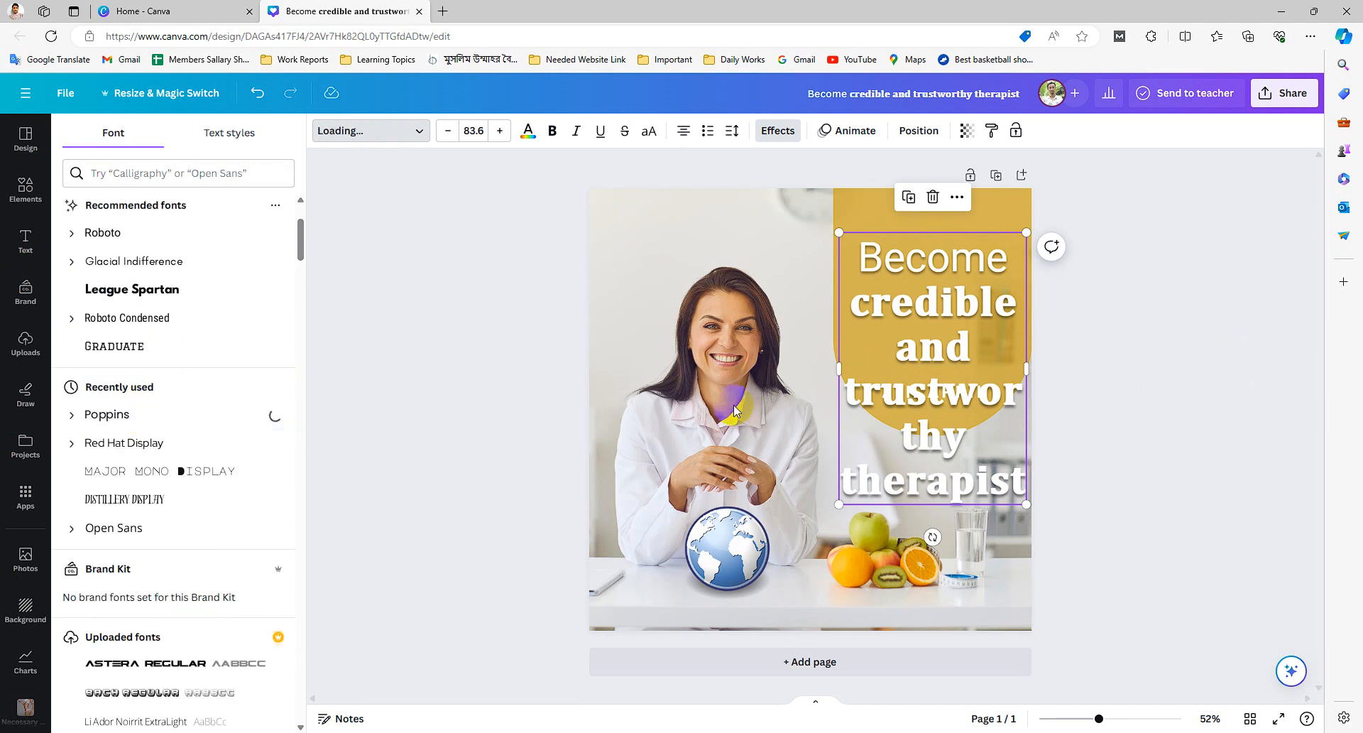
# - Set the whole headline text box's font size to 28
pyautogui.click(222, 139)
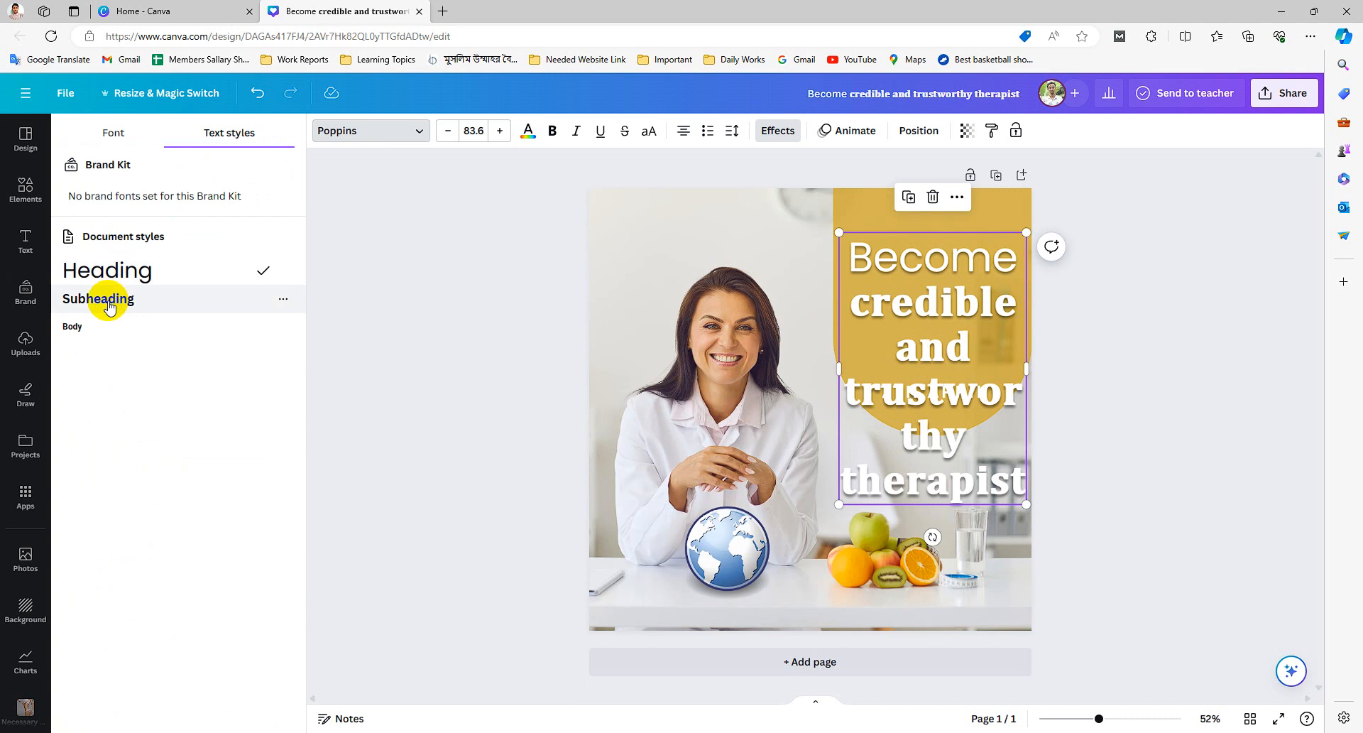
pyautogui.click(953, 273)
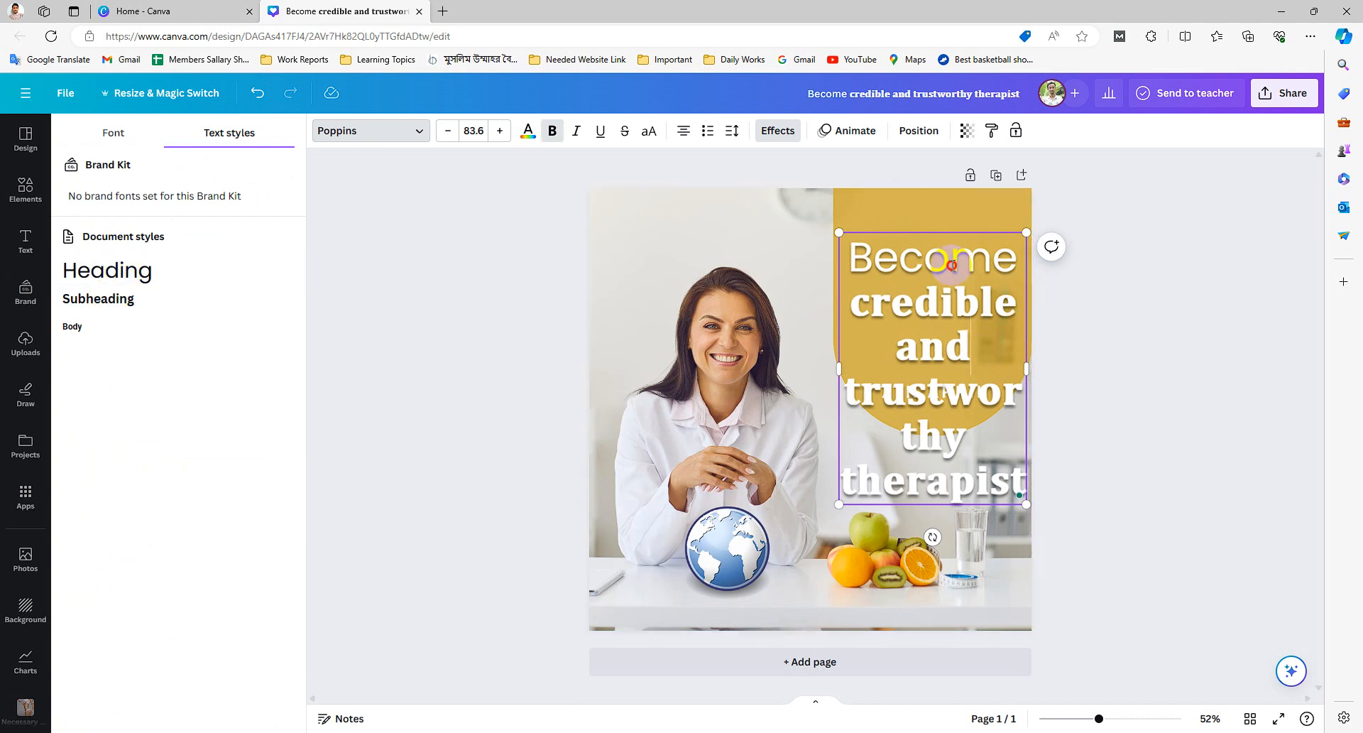
pyautogui.click(859, 262)
pyautogui.moveTo(861, 263); pyautogui.dragTo(983, 490)
pyautogui.click(797, 279)
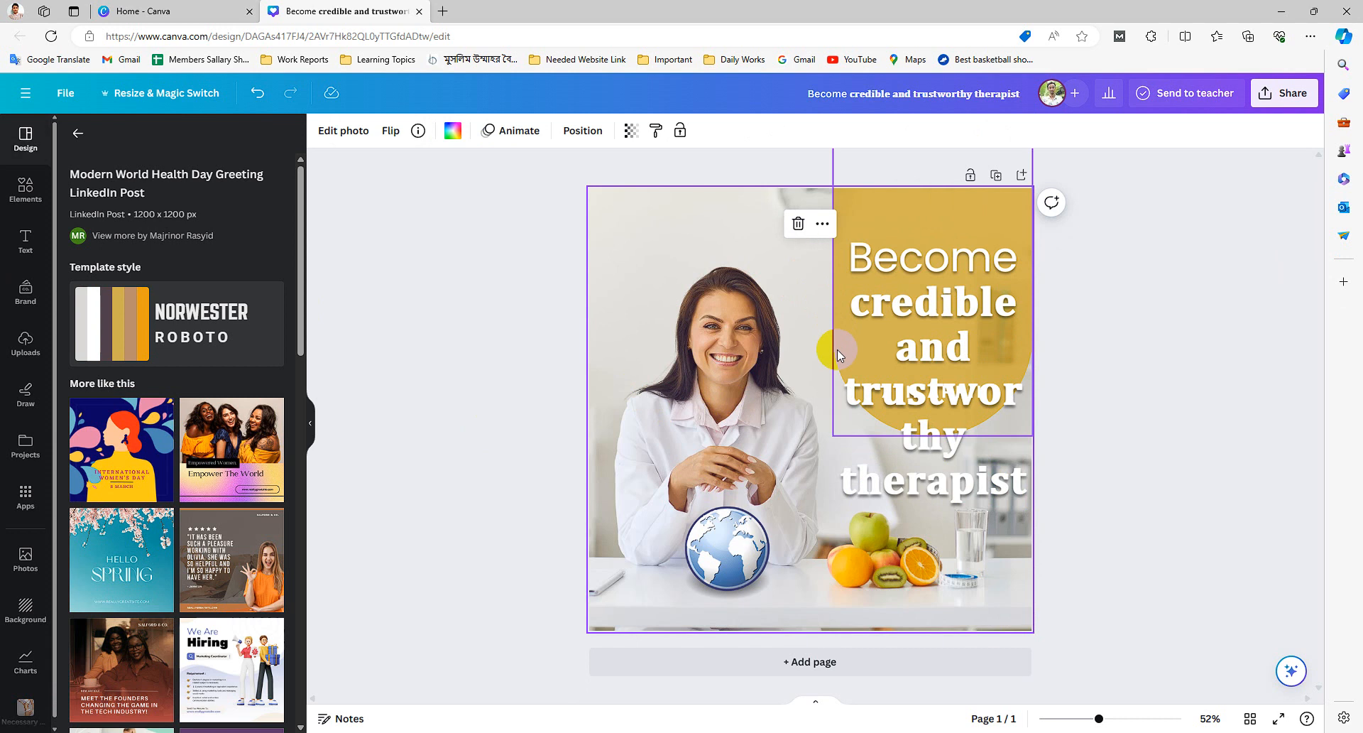
pyautogui.click(946, 283)
pyautogui.click(473, 131)
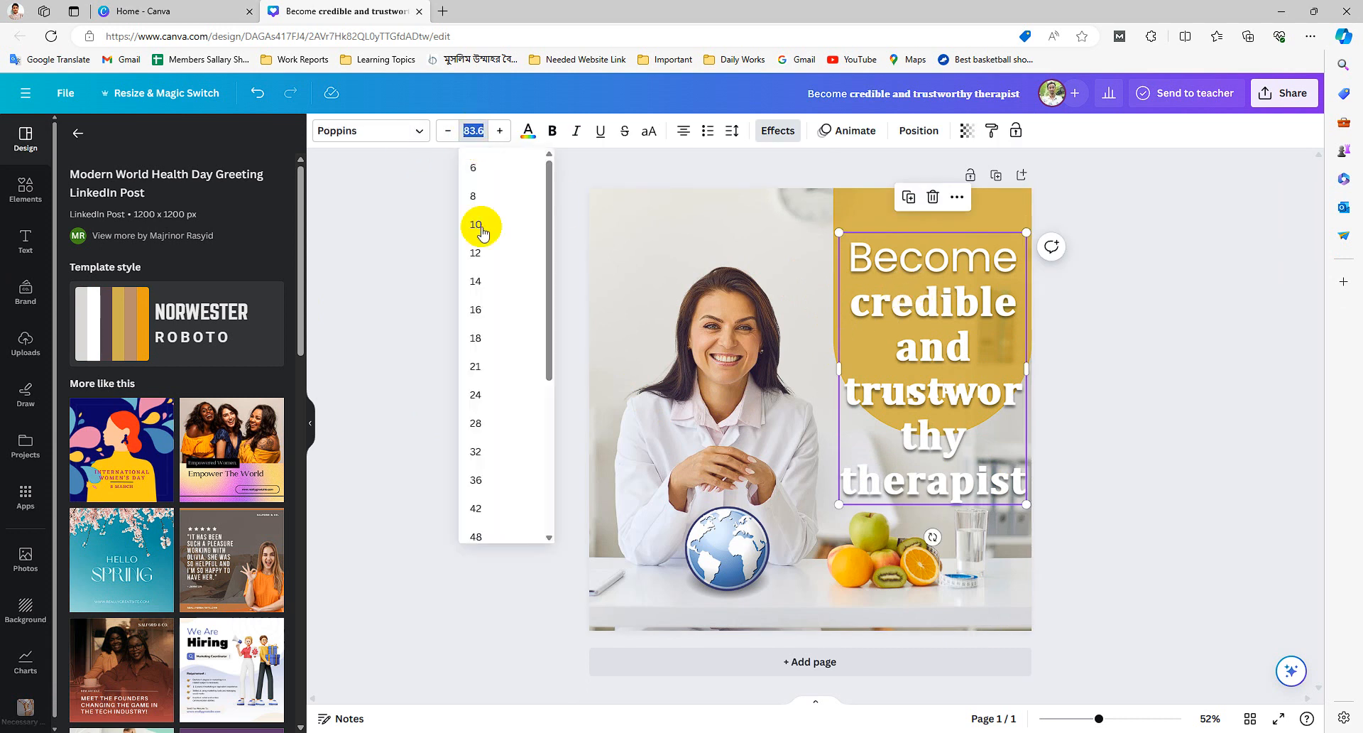
pyautogui.click(486, 423)
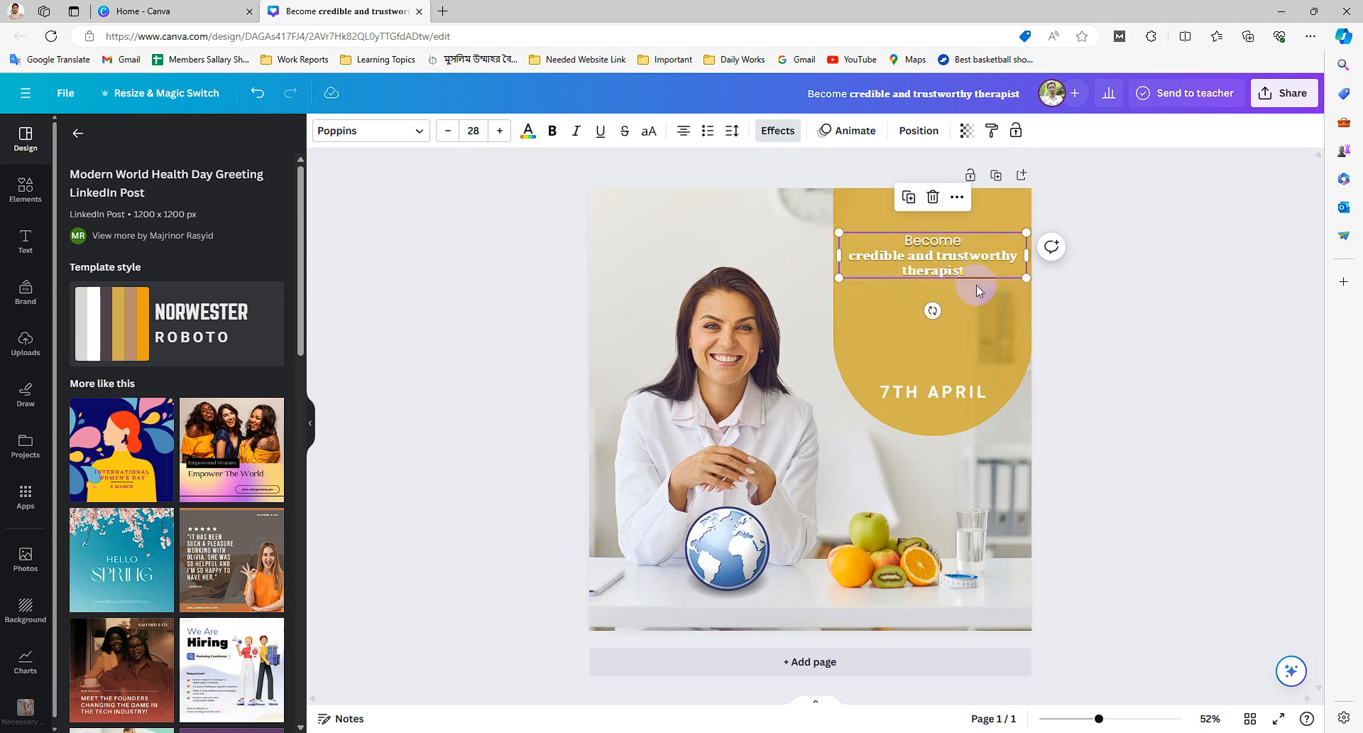
# - Scale the headline text box up by its corner to a font size of 36
pyautogui.click(994, 309)
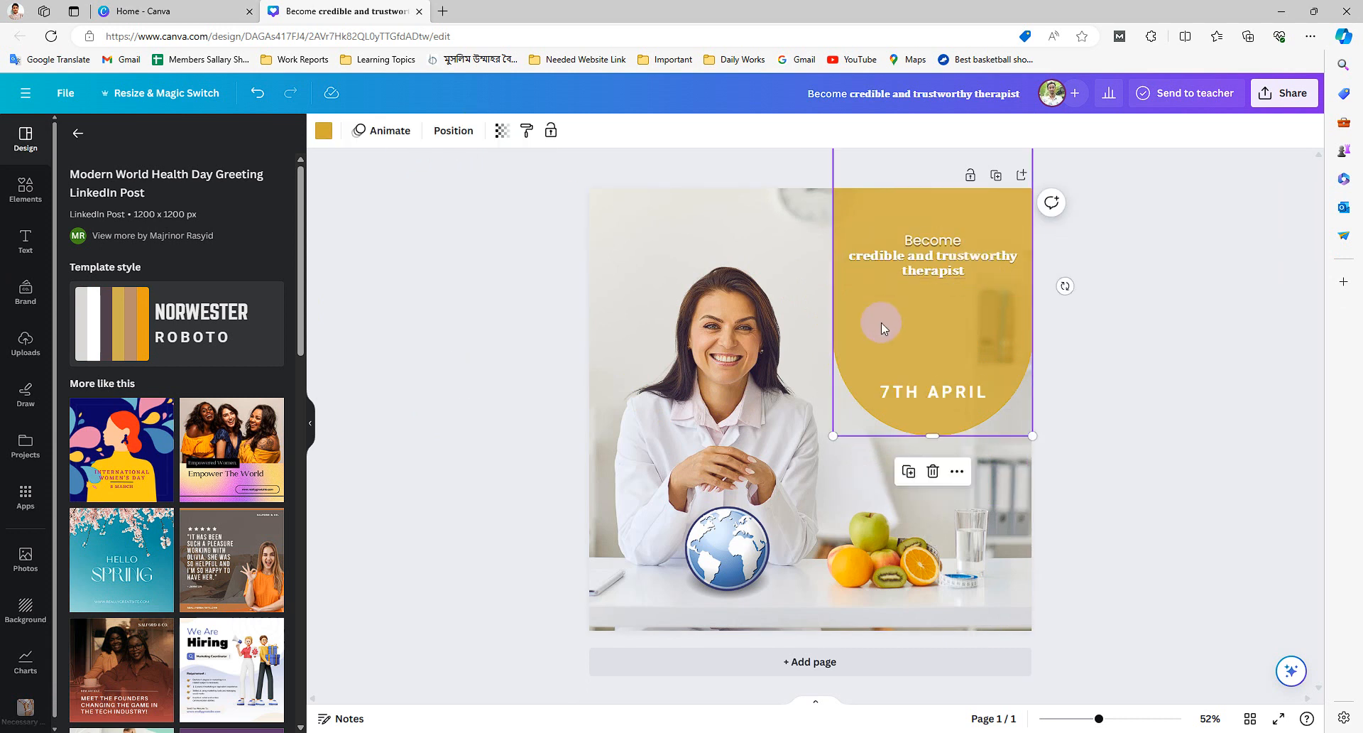
pyautogui.click(856, 284)
pyautogui.moveTo(841, 278); pyautogui.dragTo(805, 343)
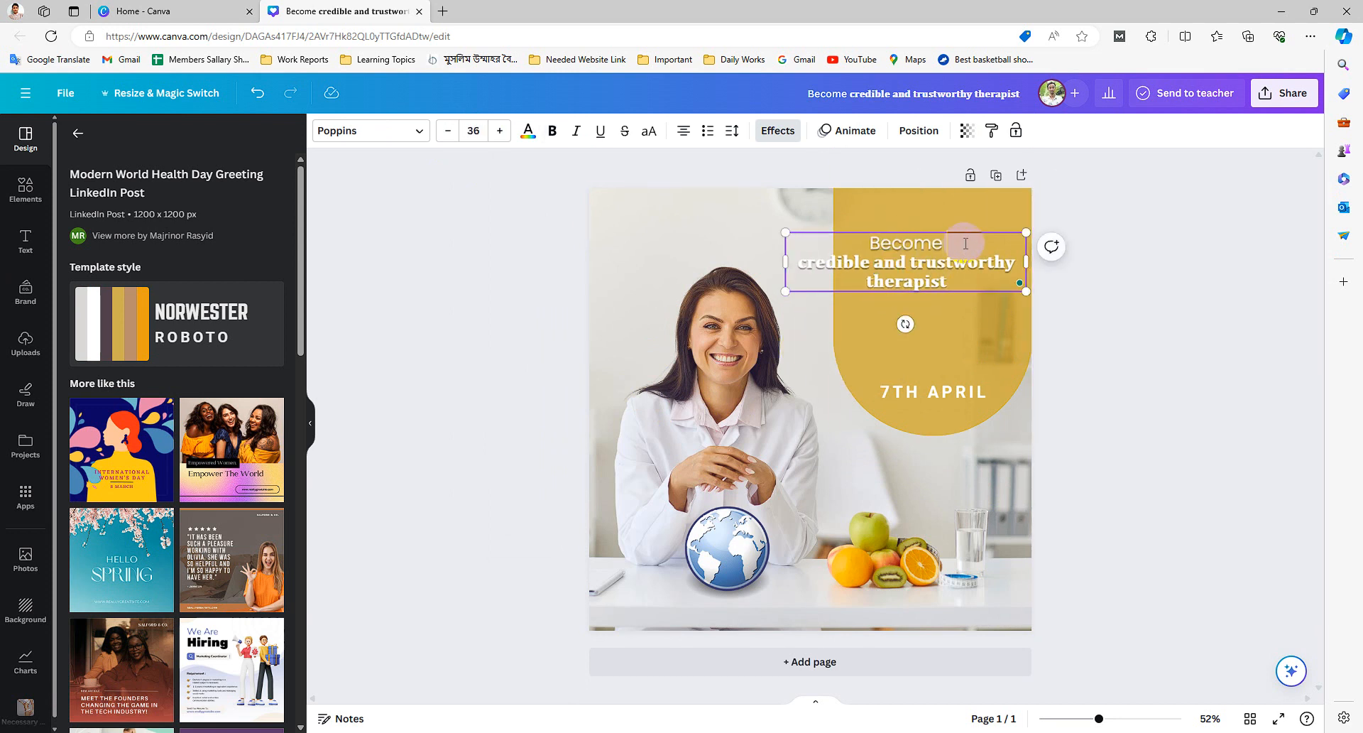
# - Resize the yellow arch background shape slightly from its lower corner
pyautogui.click(961, 324)
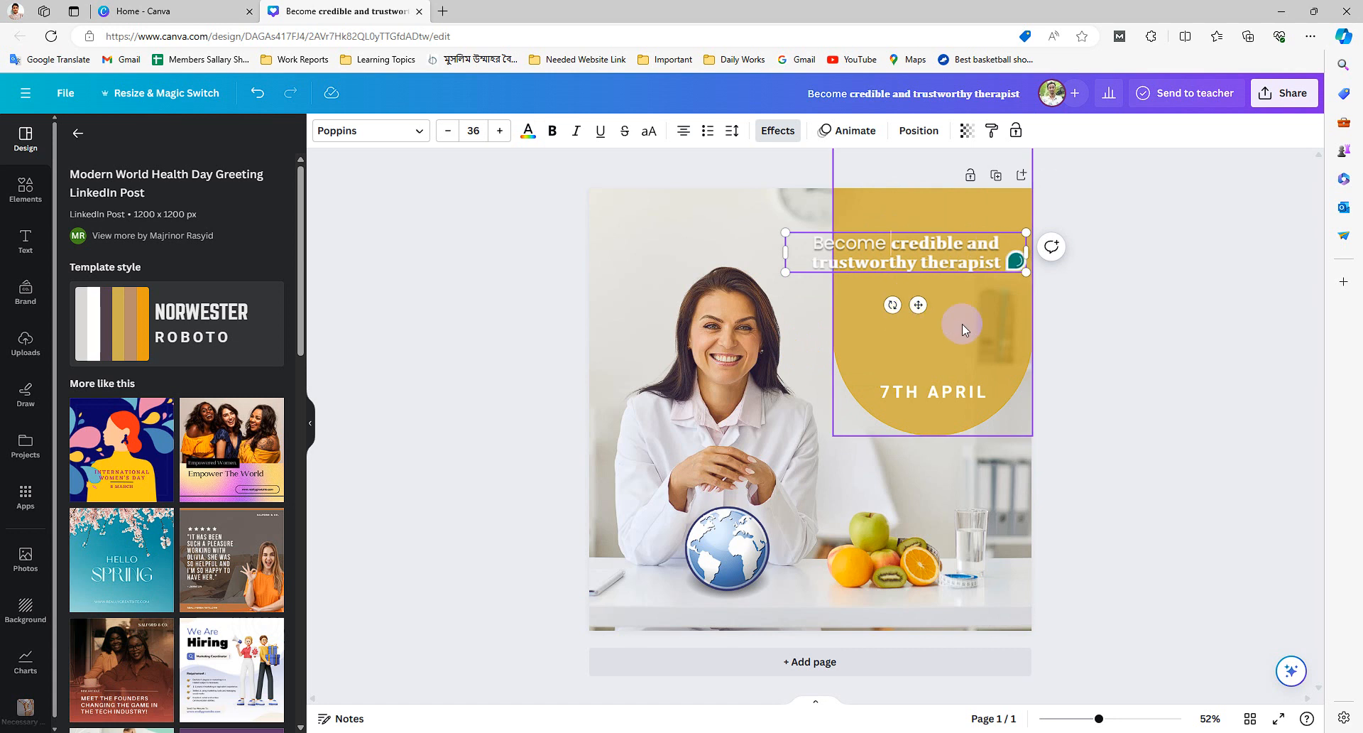
pyautogui.click(946, 263)
pyautogui.click(939, 215)
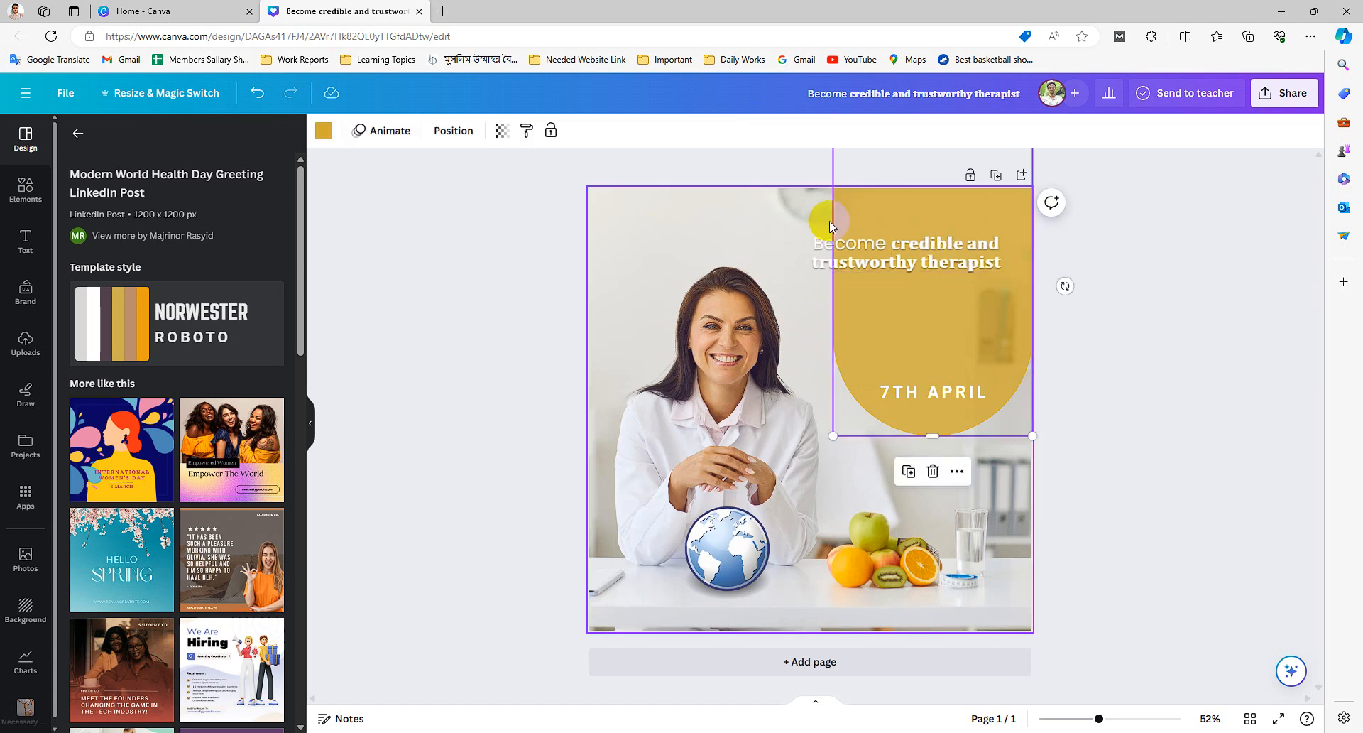
pyautogui.moveTo(835, 436); pyautogui.dragTo(922, 349)
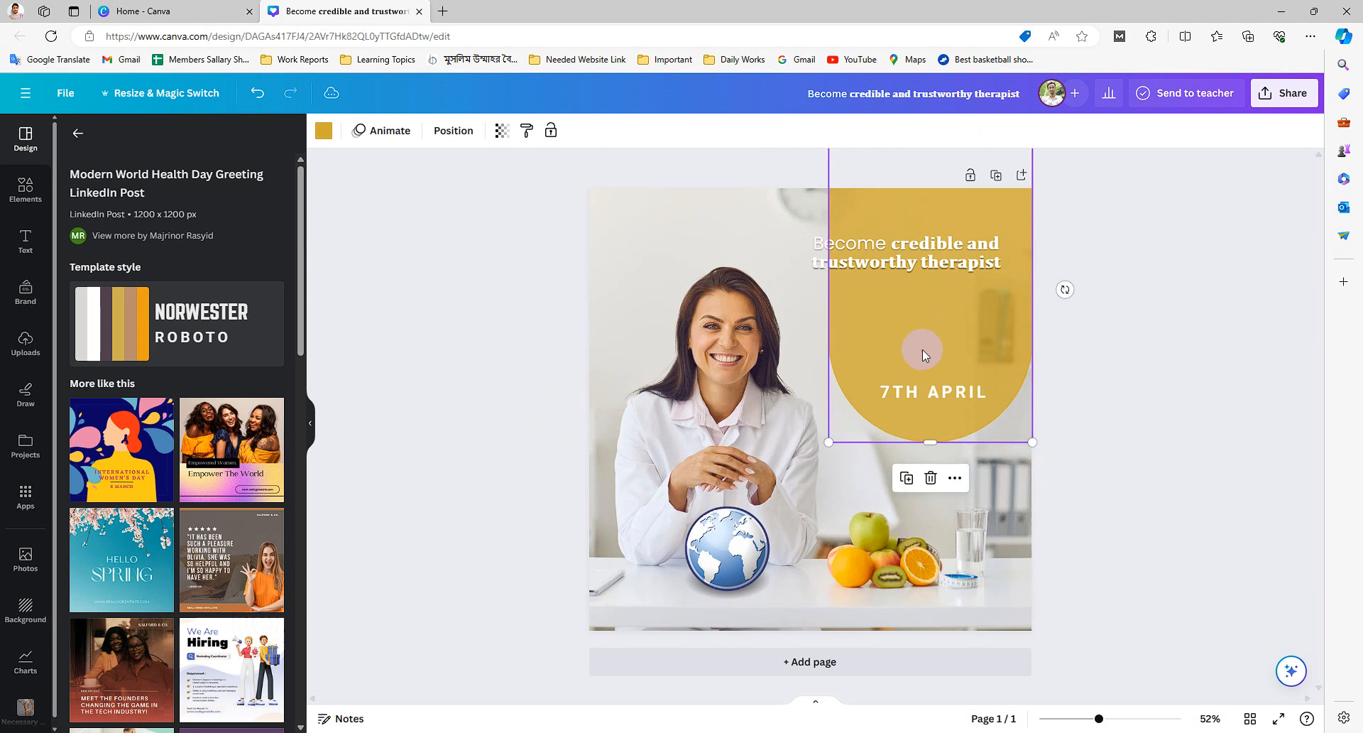
# - Delete the '7TH APRIL' text from the arch
pyautogui.click(927, 389)
pyautogui.press('Delete')
# - Try to insert a line break inside the headline text, then undo it
pyautogui.moveTo(918, 259); pyautogui.dragTo(942, 265)
pyautogui.click(943, 267)
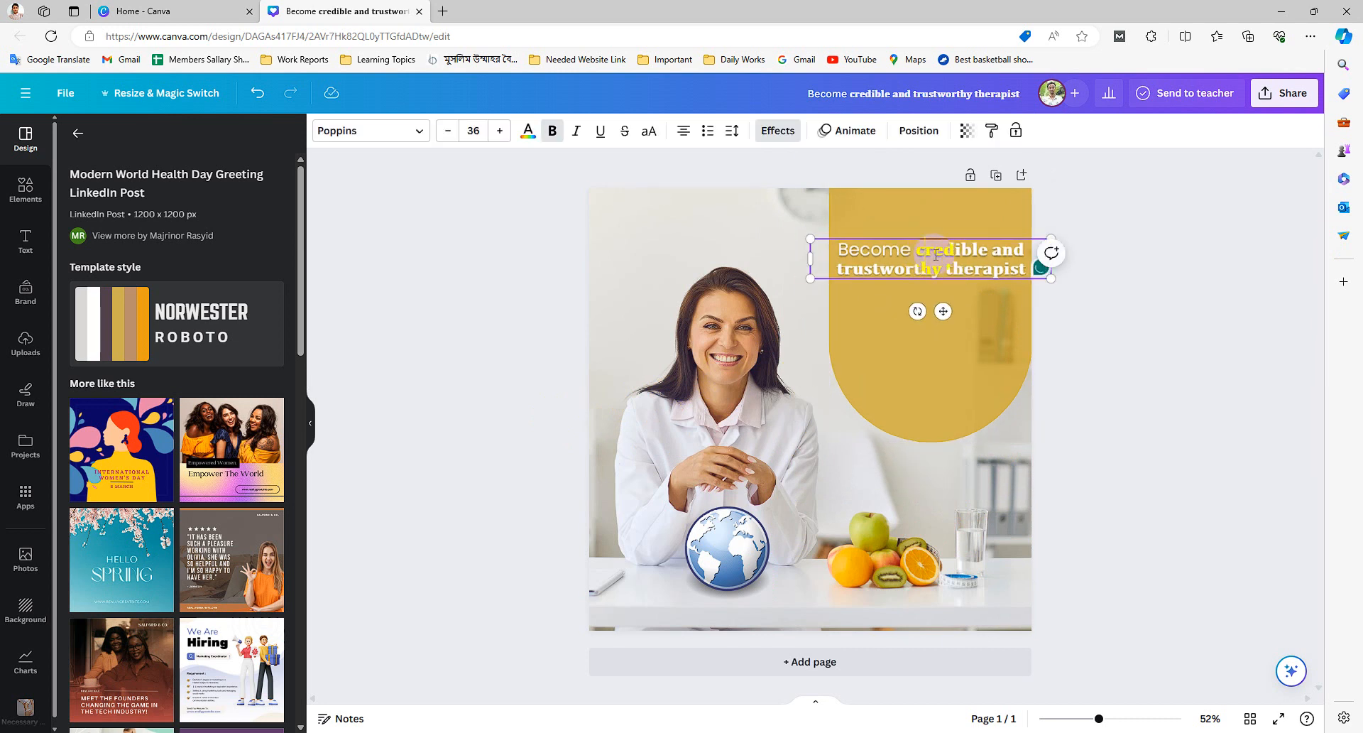
pyautogui.press('Return')
pyautogui.hotkey('ctrl', 'z')
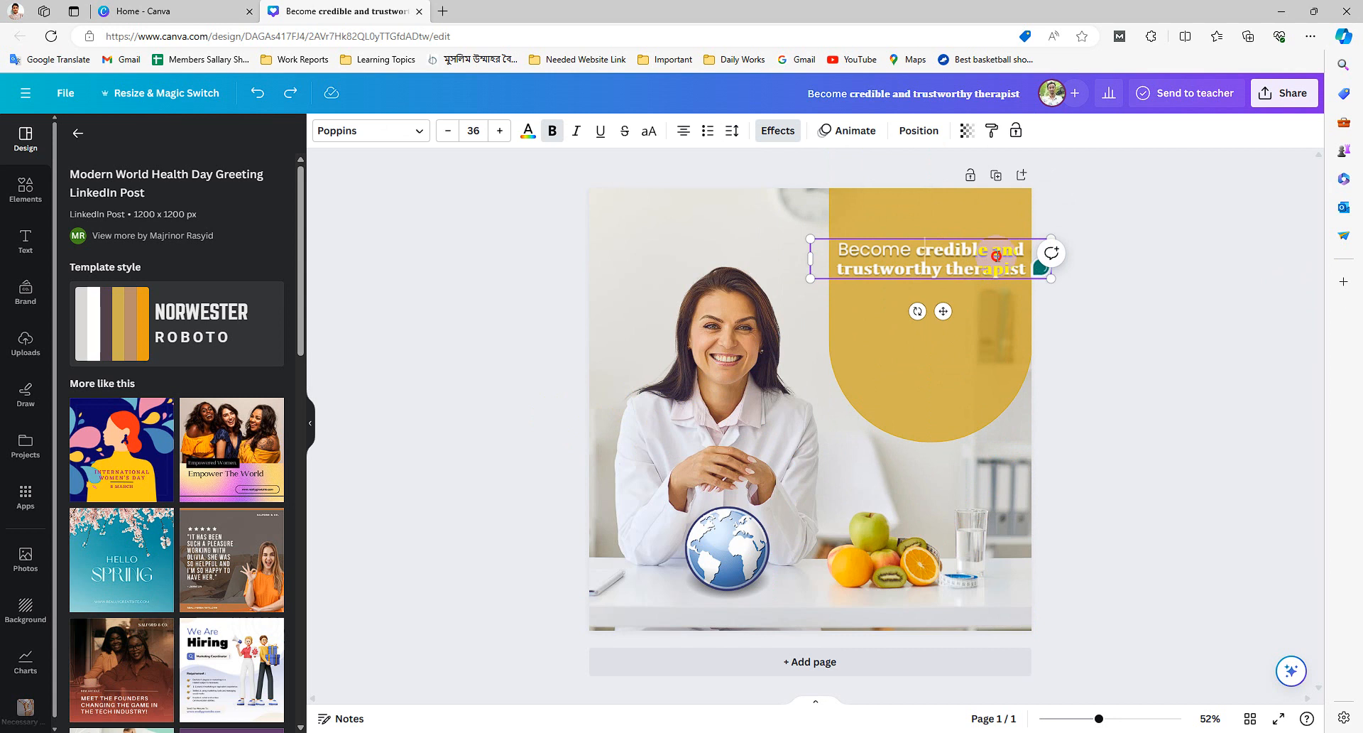
# - Break the headline onto a new line after 'credible', then enlarge the yellow arch shape and nudge it into place
pyautogui.press('Return')
pyautogui.click(963, 323)
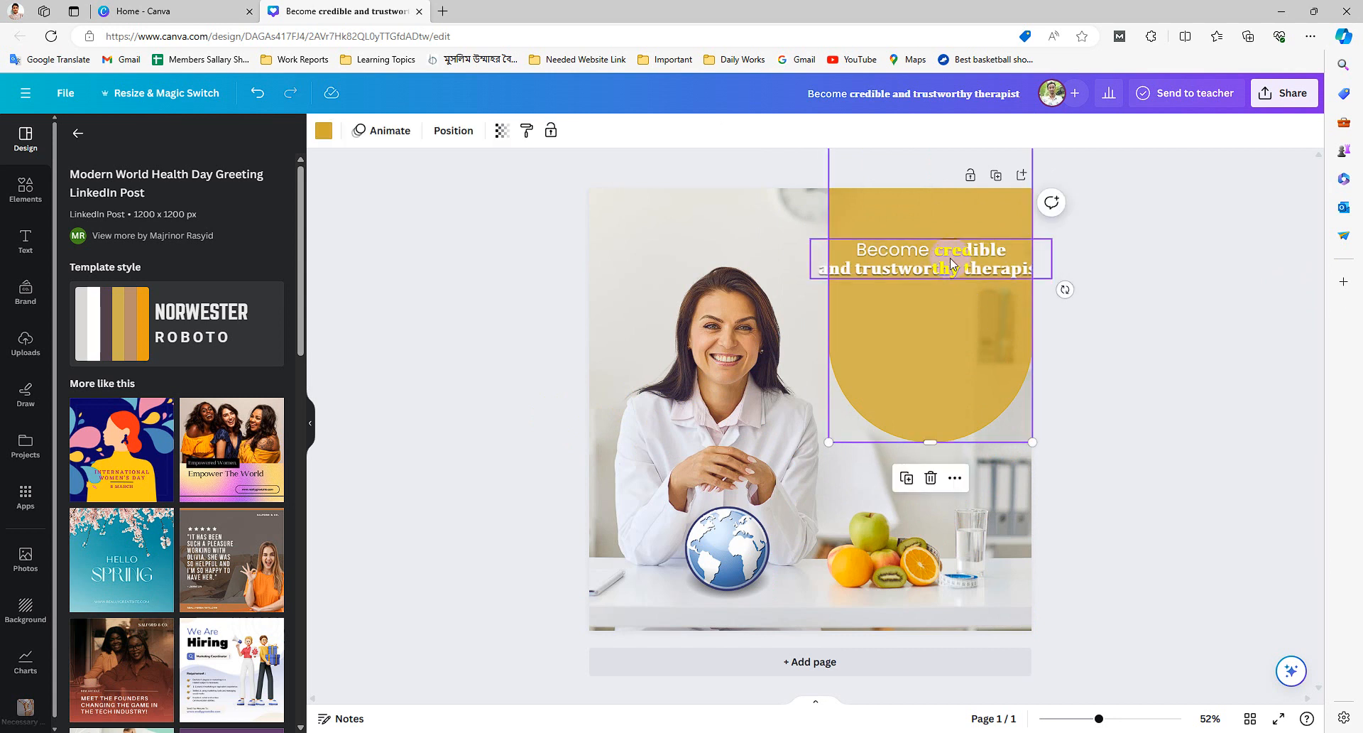
pyautogui.click(921, 261)
pyautogui.moveTo(920, 261); pyautogui.dragTo(901, 289)
pyautogui.moveTo(850, 215); pyautogui.dragTo(806, 221)
pyautogui.moveTo(987, 441); pyautogui.dragTo(1062, 477)
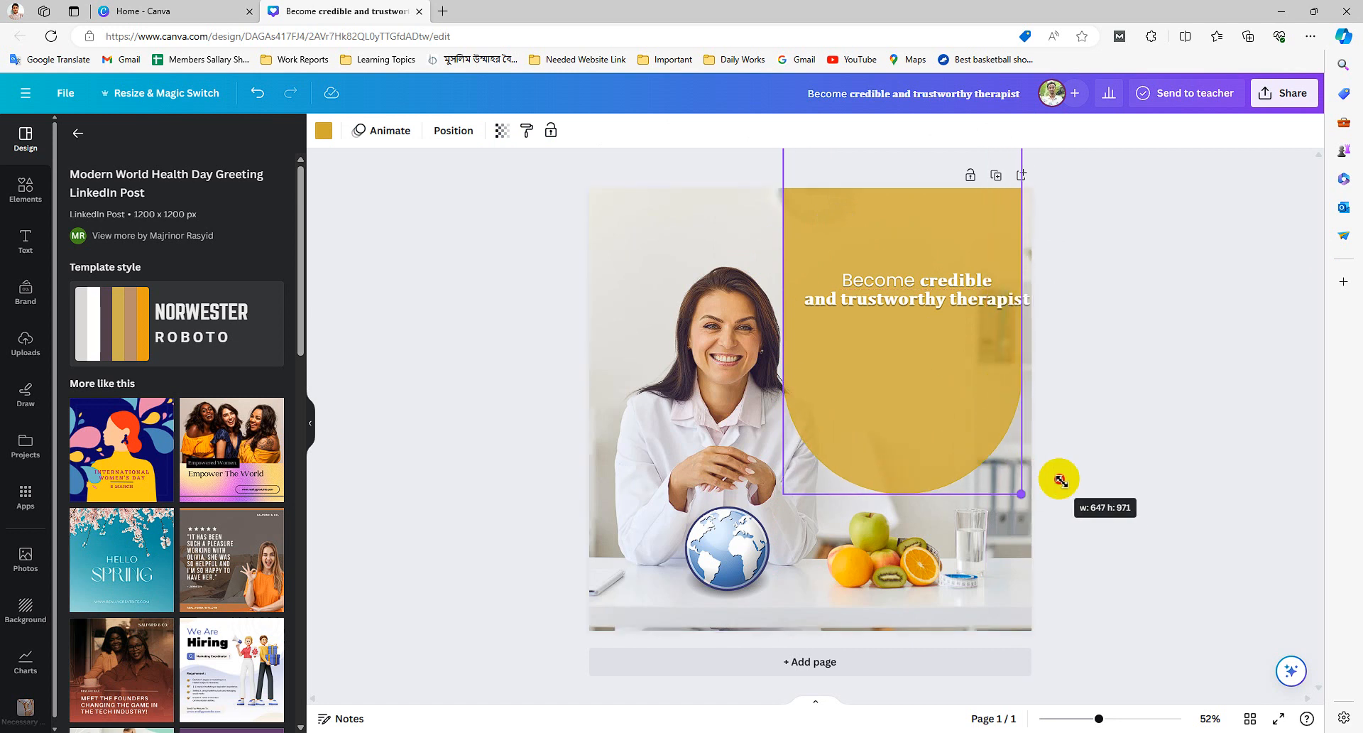
pyautogui.moveTo(949, 404)
pyautogui.mouseDown()
pyautogui.moveTo(958, 390)
pyautogui.moveTo(943, 384)
pyautogui.mouseUp()
# - Add a third headline line reading 'By your website' after 'therapist'
pyautogui.click(842, 295)
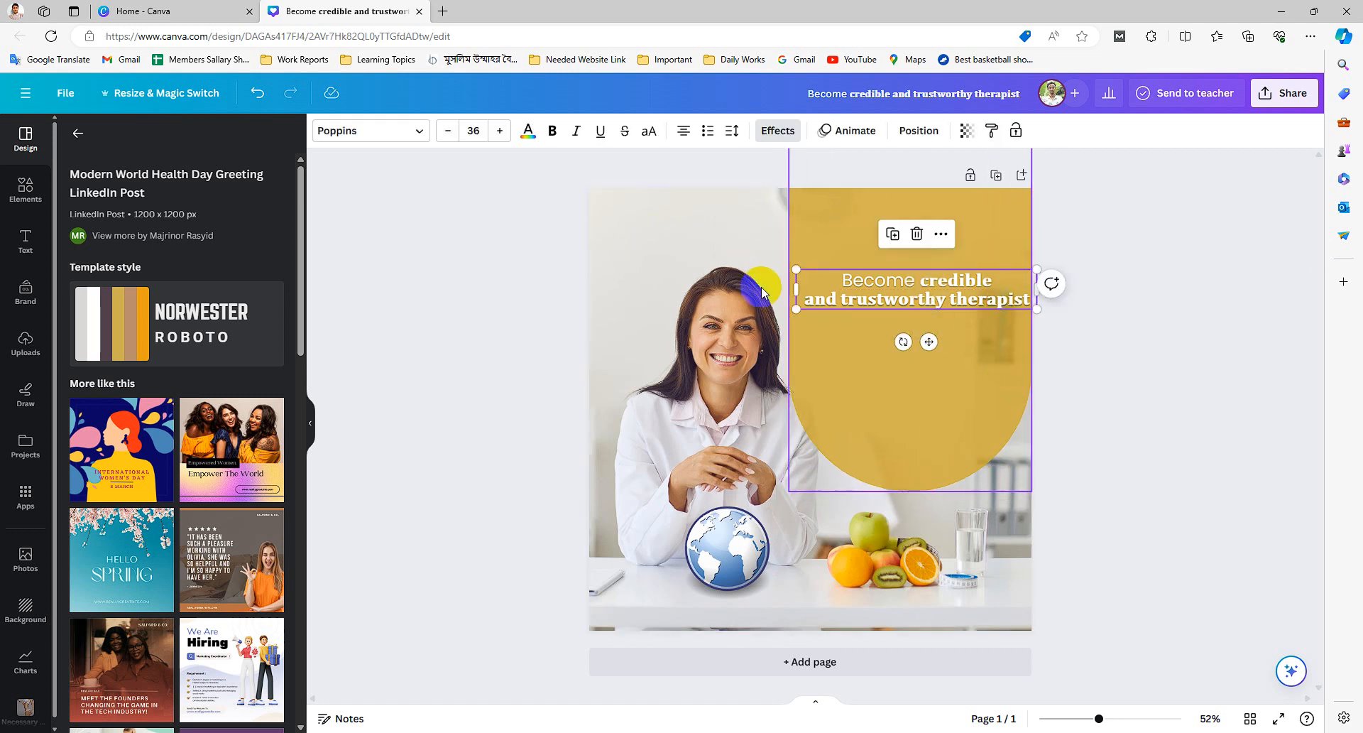
pyautogui.click(723, 227)
pyautogui.click(893, 301)
pyautogui.doubleClick(956, 298)
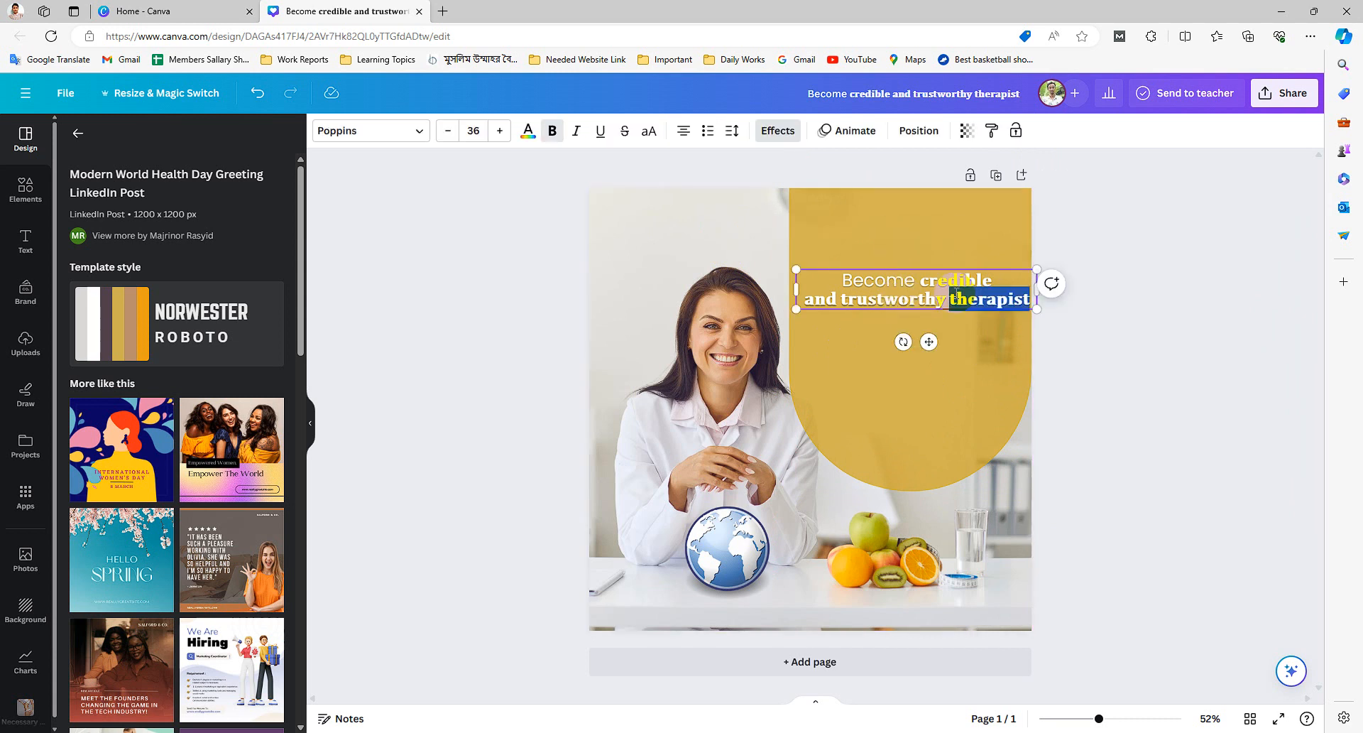
pyautogui.press('Right')
pyautogui.press('Return')
pyautogui.write('\\')
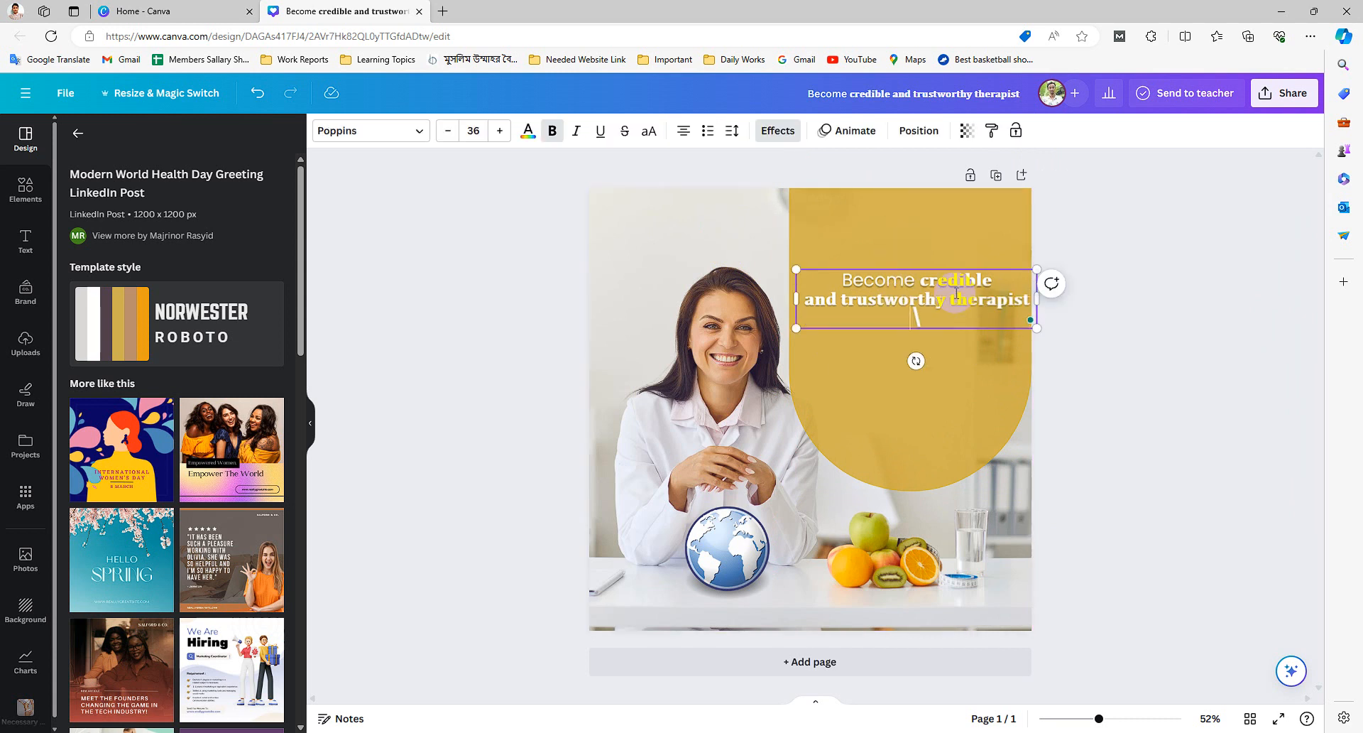
pyautogui.press('BackSpace')
pyautogui.write('\\')
pyautogui.press('Return')
pyautogui.press('BackSpace')
pyautogui.write('ite')
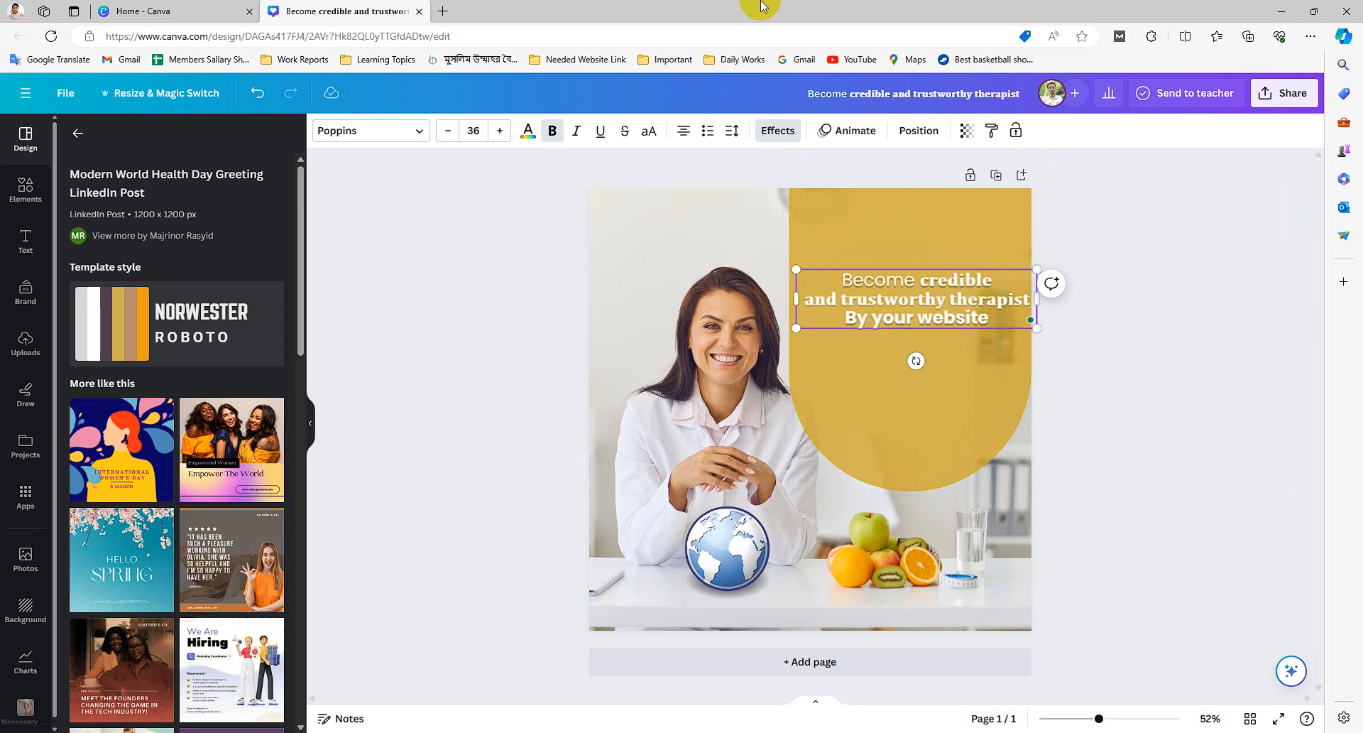
# - Change the headline's first line to 'Become A credible'
pyautogui.click(870, 244)
pyautogui.click(896, 304)
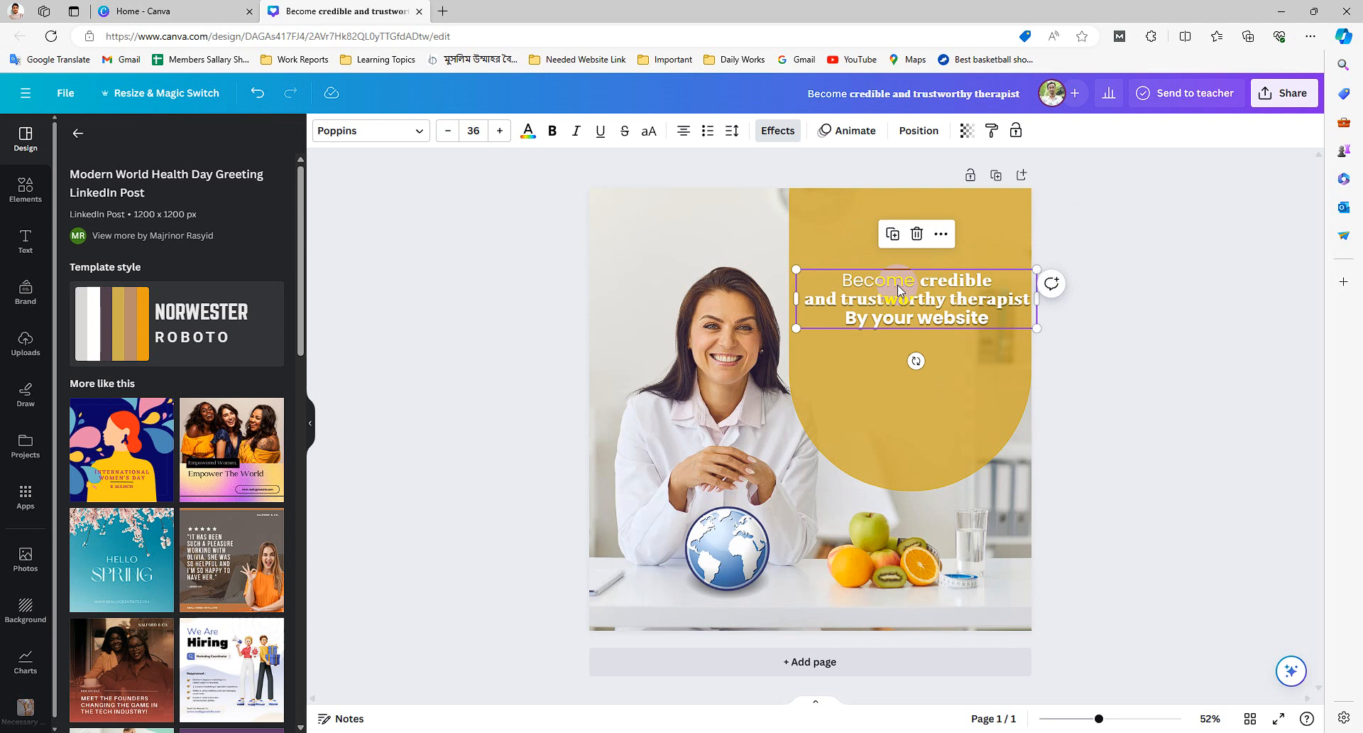
pyautogui.doubleClick(899, 292)
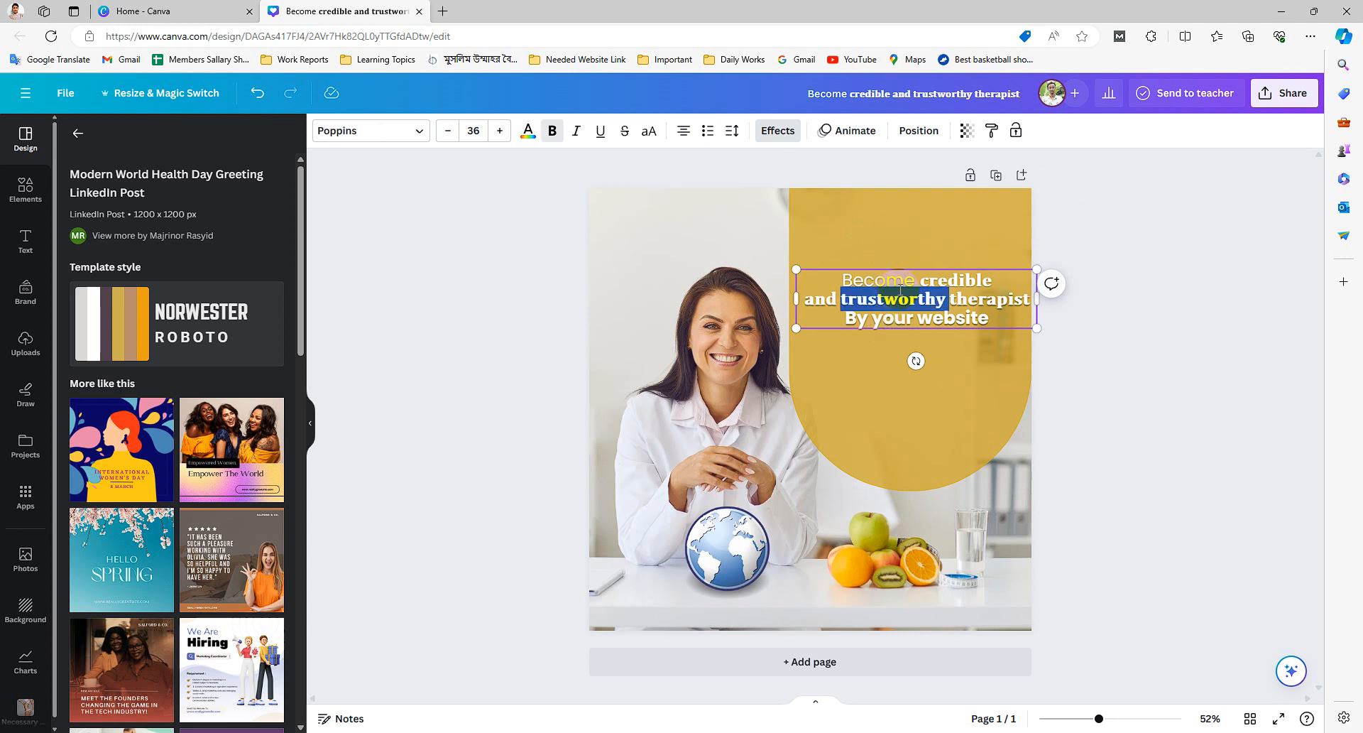
pyautogui.click(925, 284)
pyautogui.moveTo(900, 280); pyautogui.dragTo(836, 282)
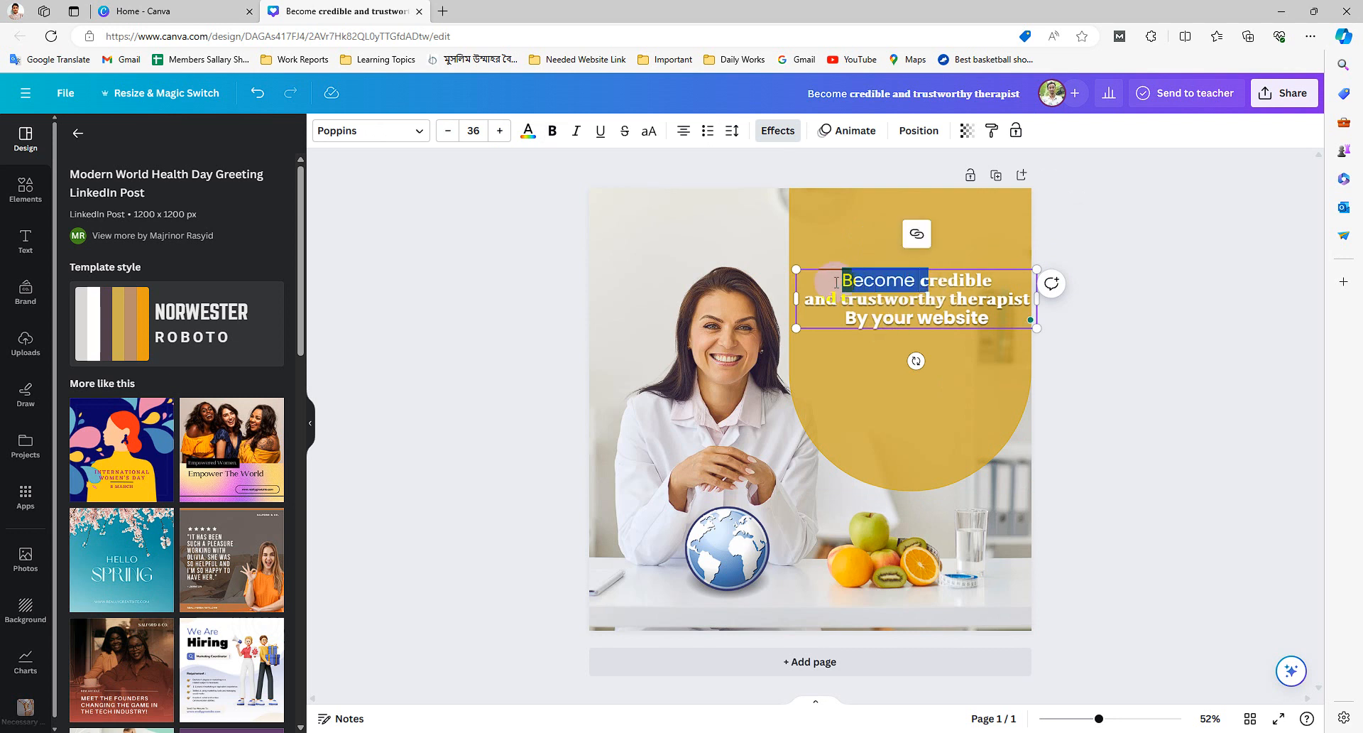
pyautogui.write('Be')
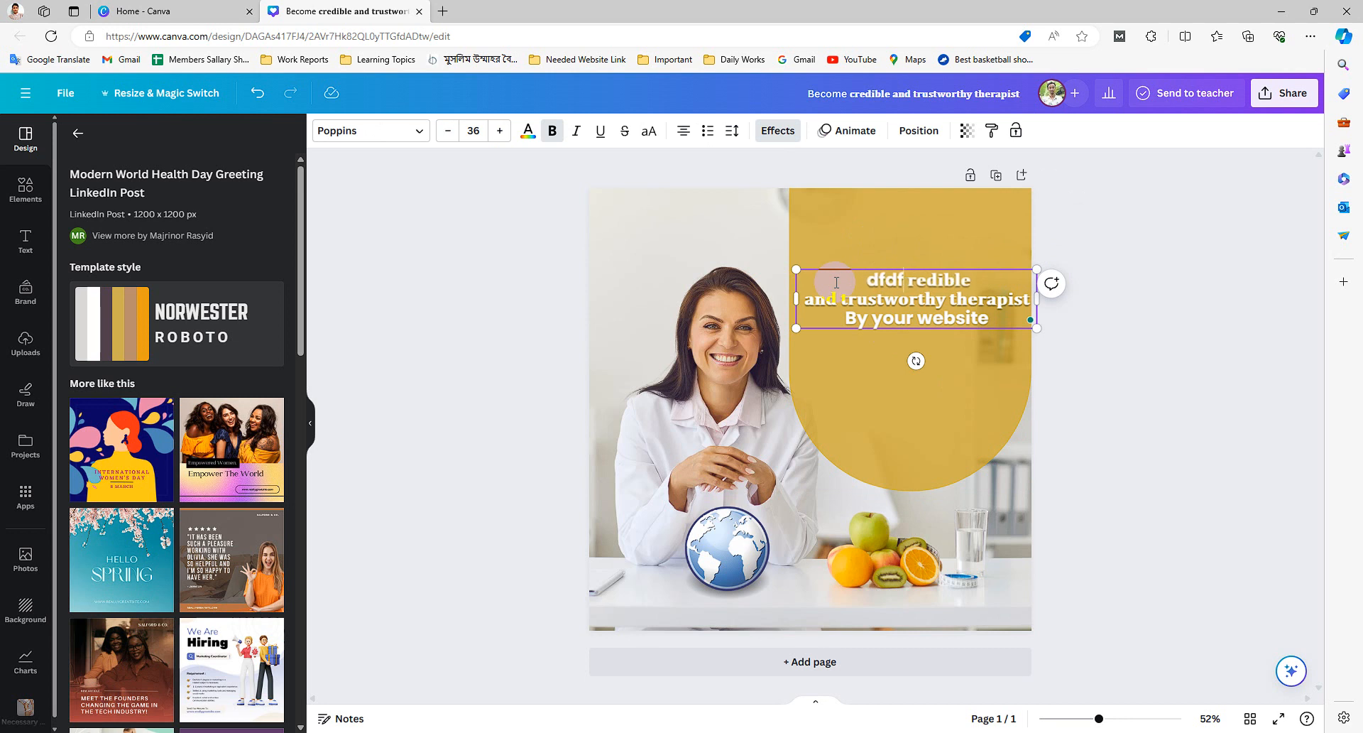
pyautogui.press('BackSpace')
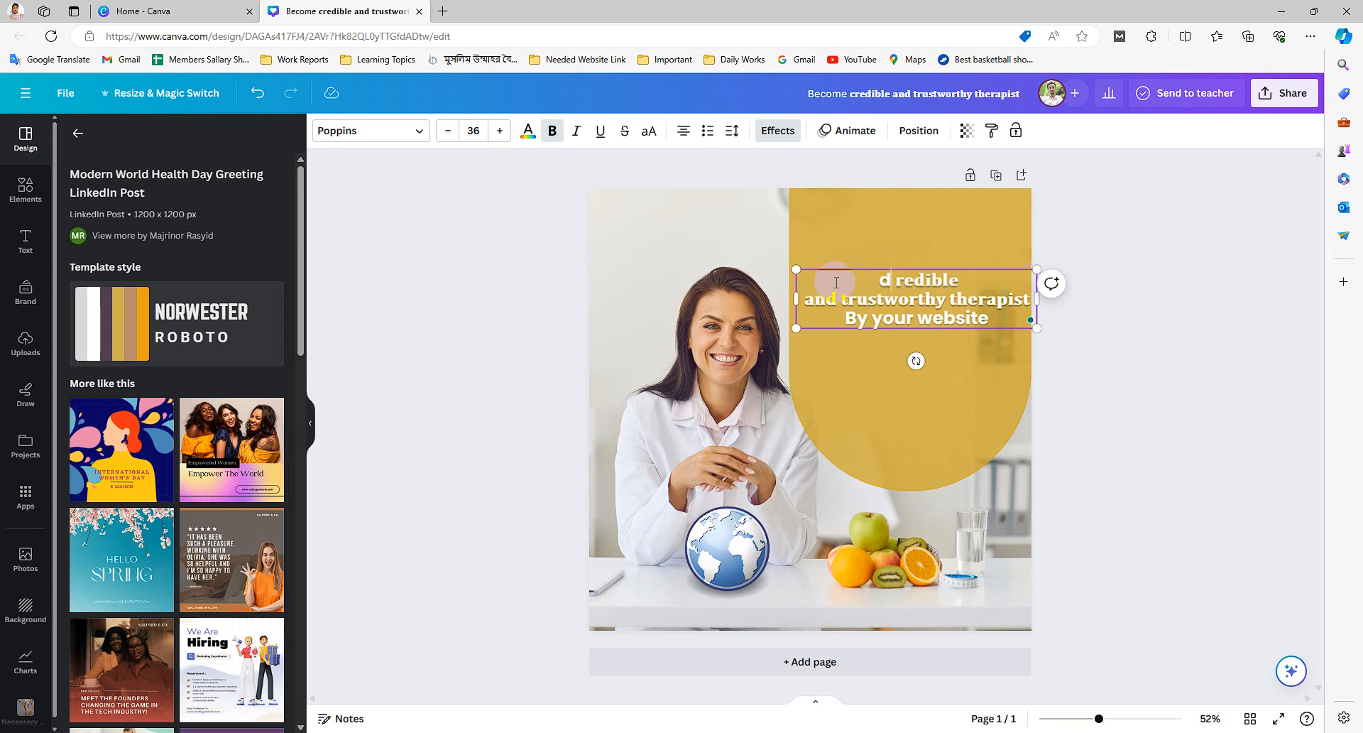
pyautogui.write('Become ')
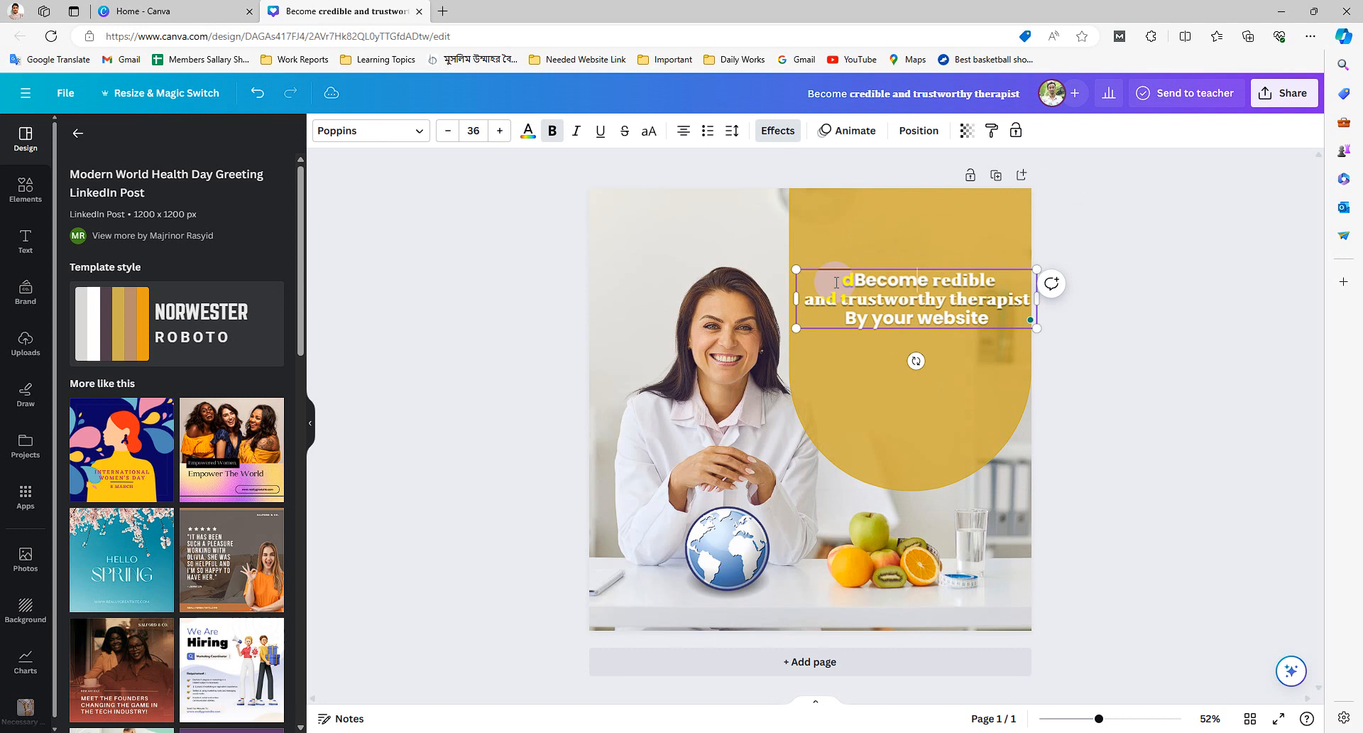
pyautogui.write('A c')
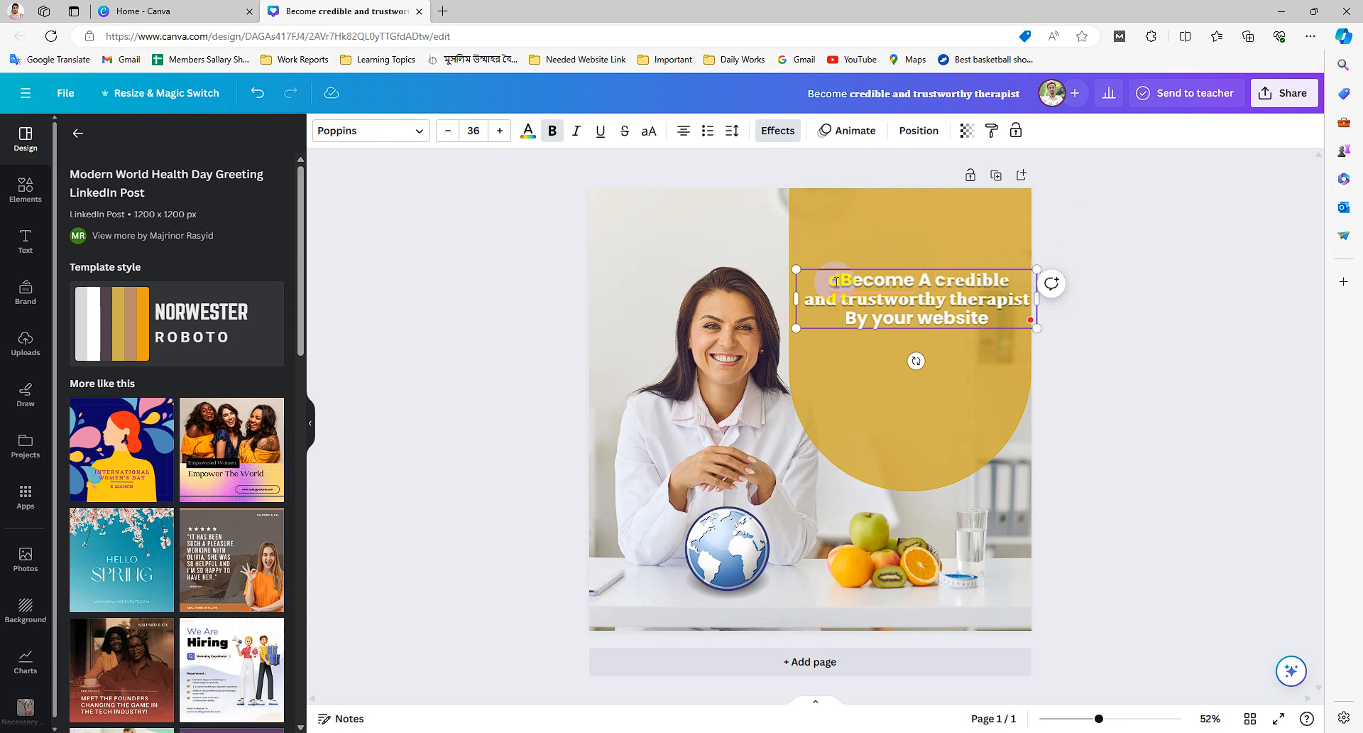
pyautogui.press('BackSpace')
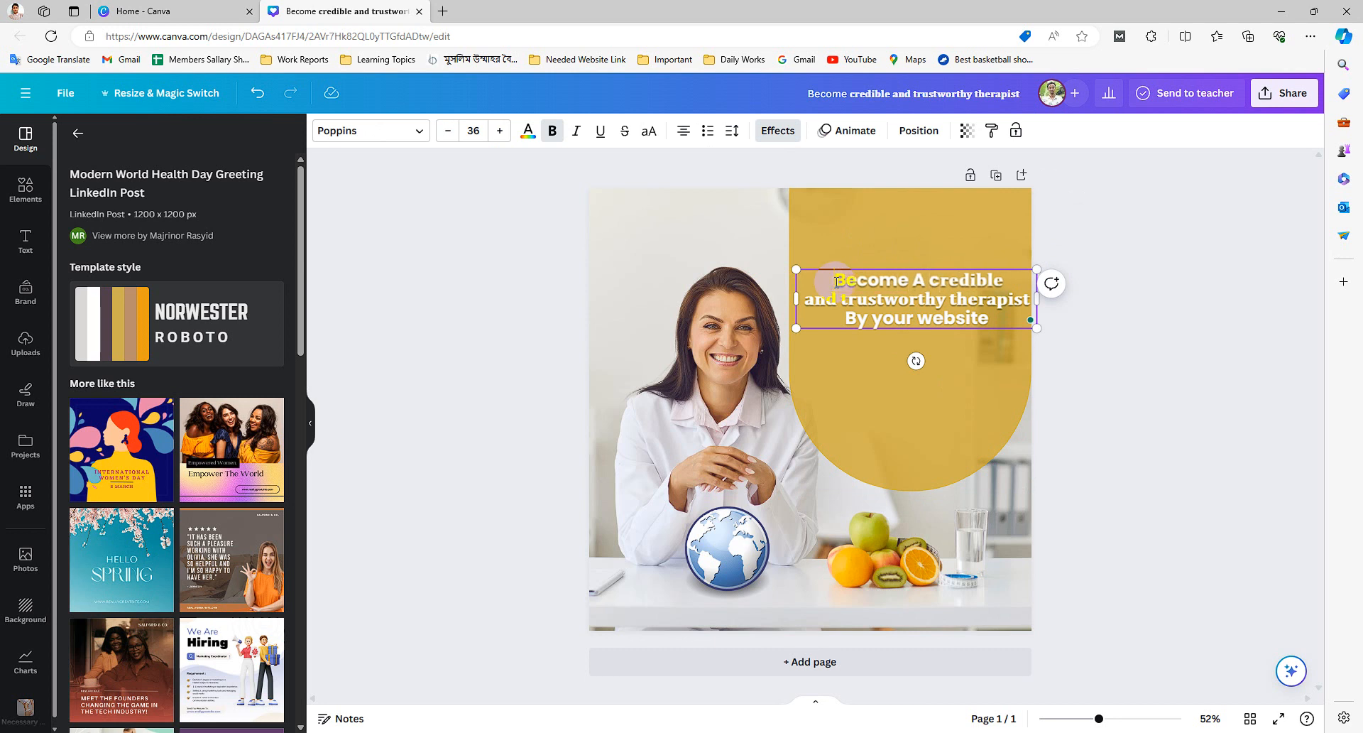
# - Narrow the headline text box slightly from its side edge
pyautogui.click(880, 400)
pyautogui.click(920, 304)
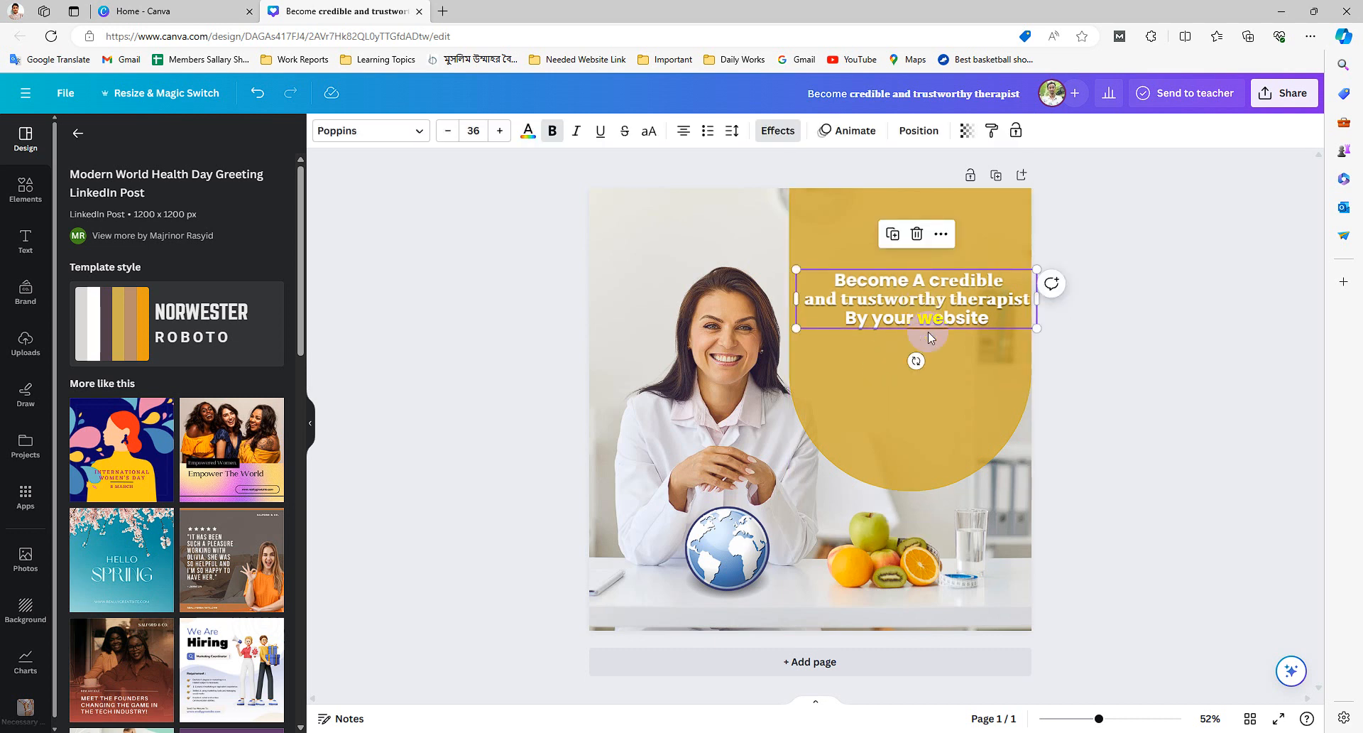
pyautogui.moveTo(977, 300); pyautogui.dragTo(969, 300)
# - Recolor the arch background shape to dark blue
pyautogui.click(850, 203)
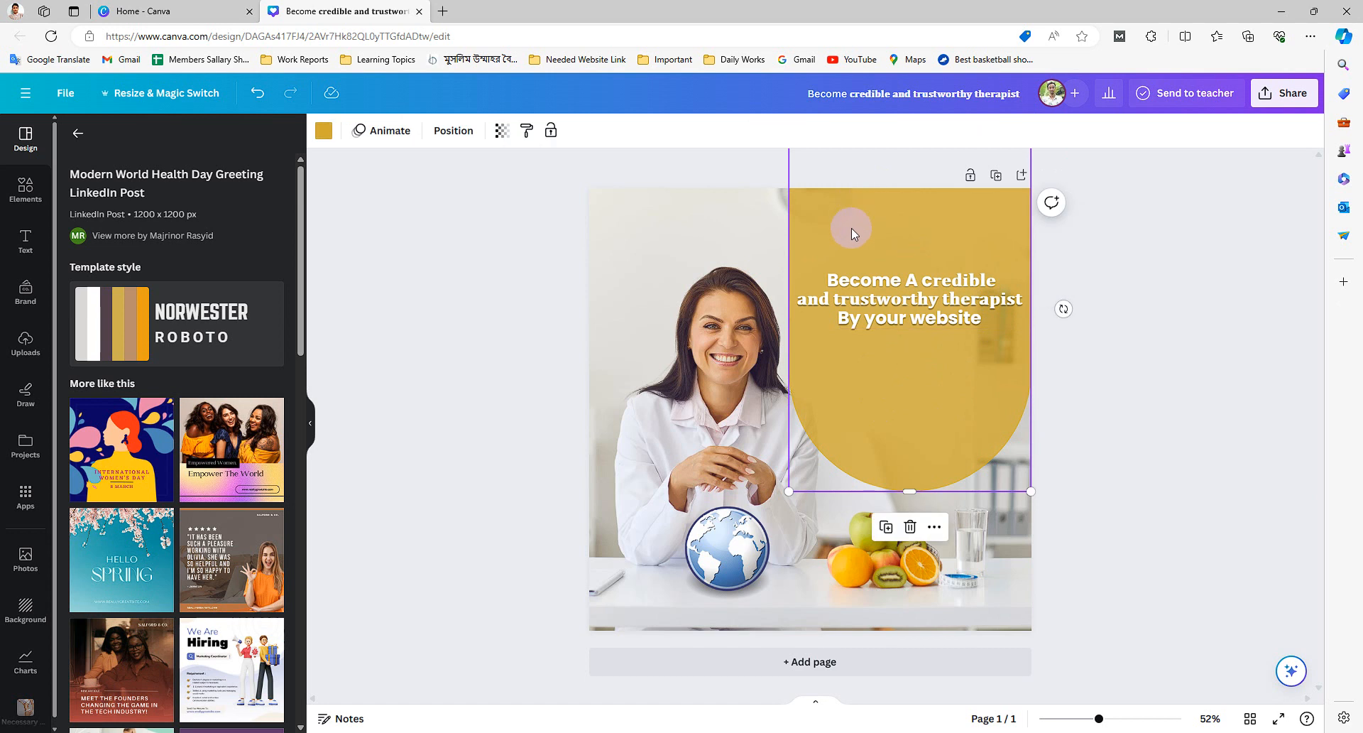
pyautogui.click(326, 132)
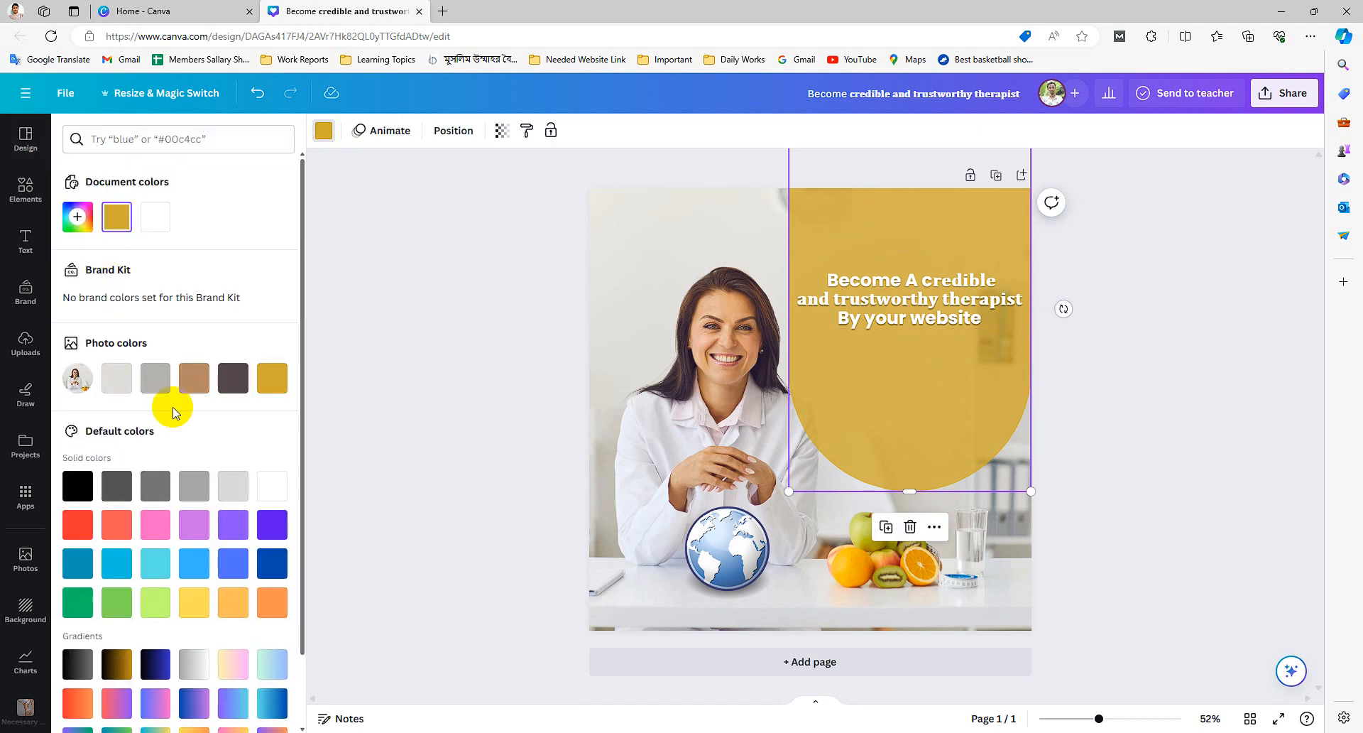
pyautogui.click(270, 572)
pyautogui.click(568, 309)
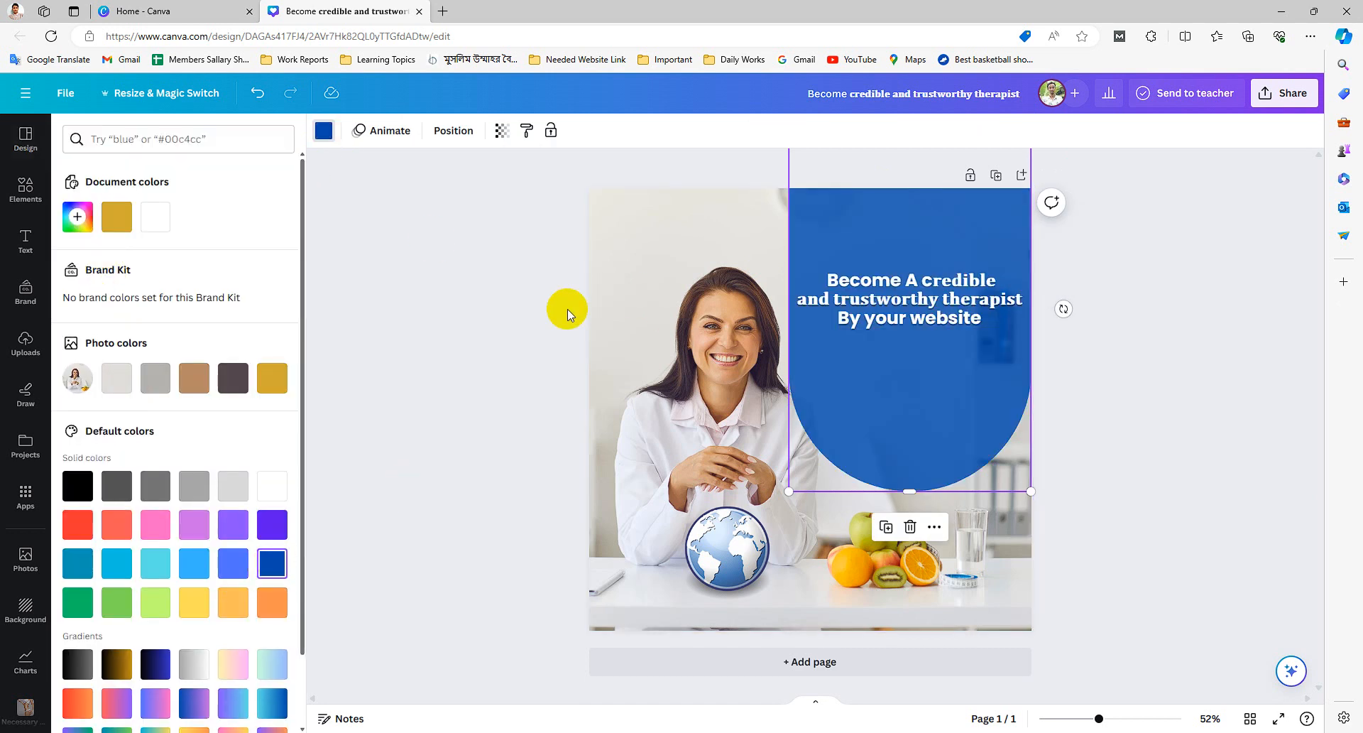
# - Increase the headline's line spacing using the spacing slider
pyautogui.click(910, 322)
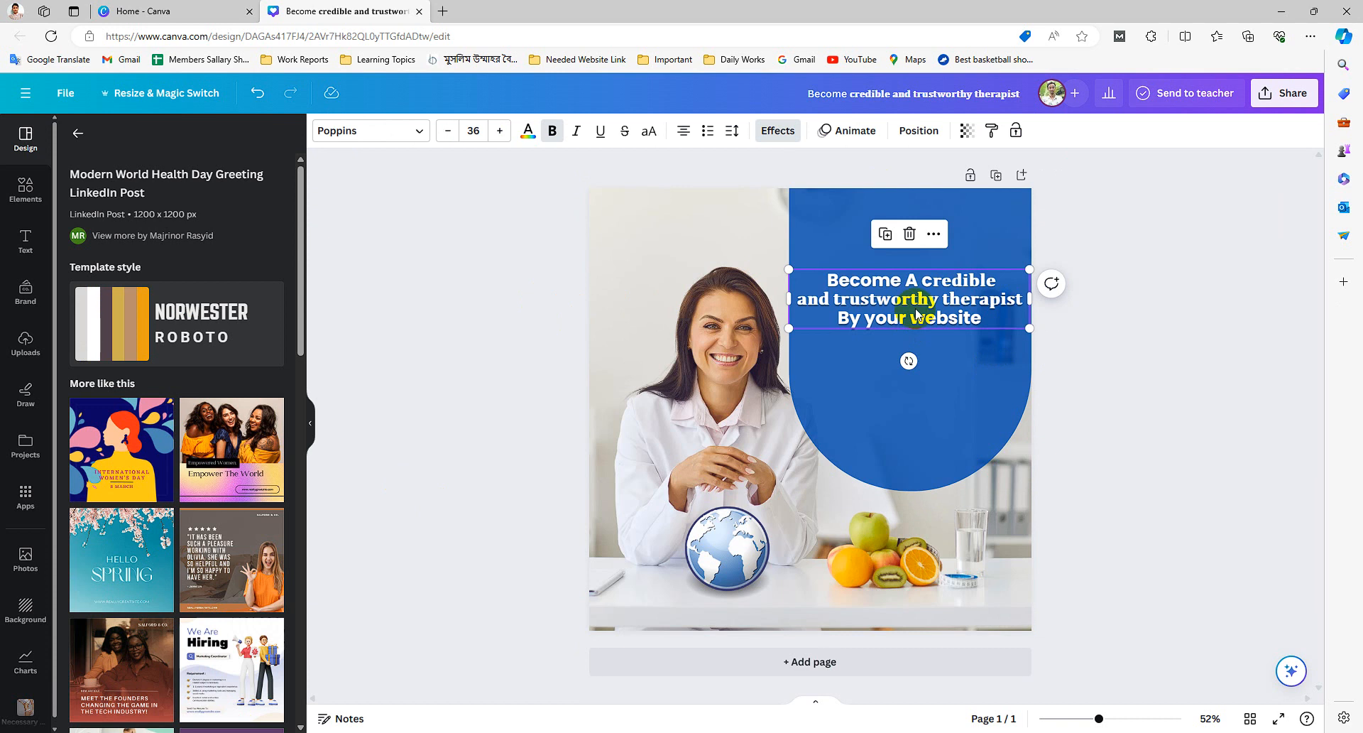
pyautogui.click(945, 569)
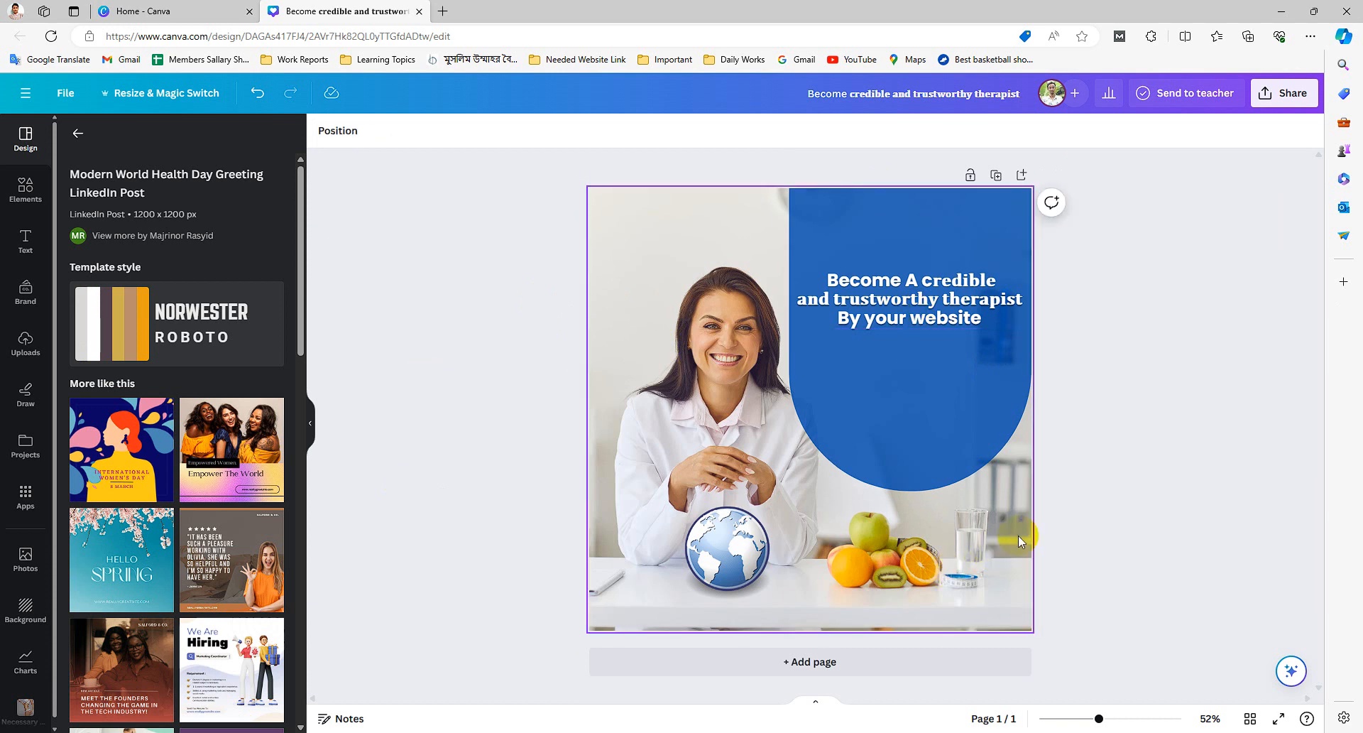
pyautogui.click(920, 318)
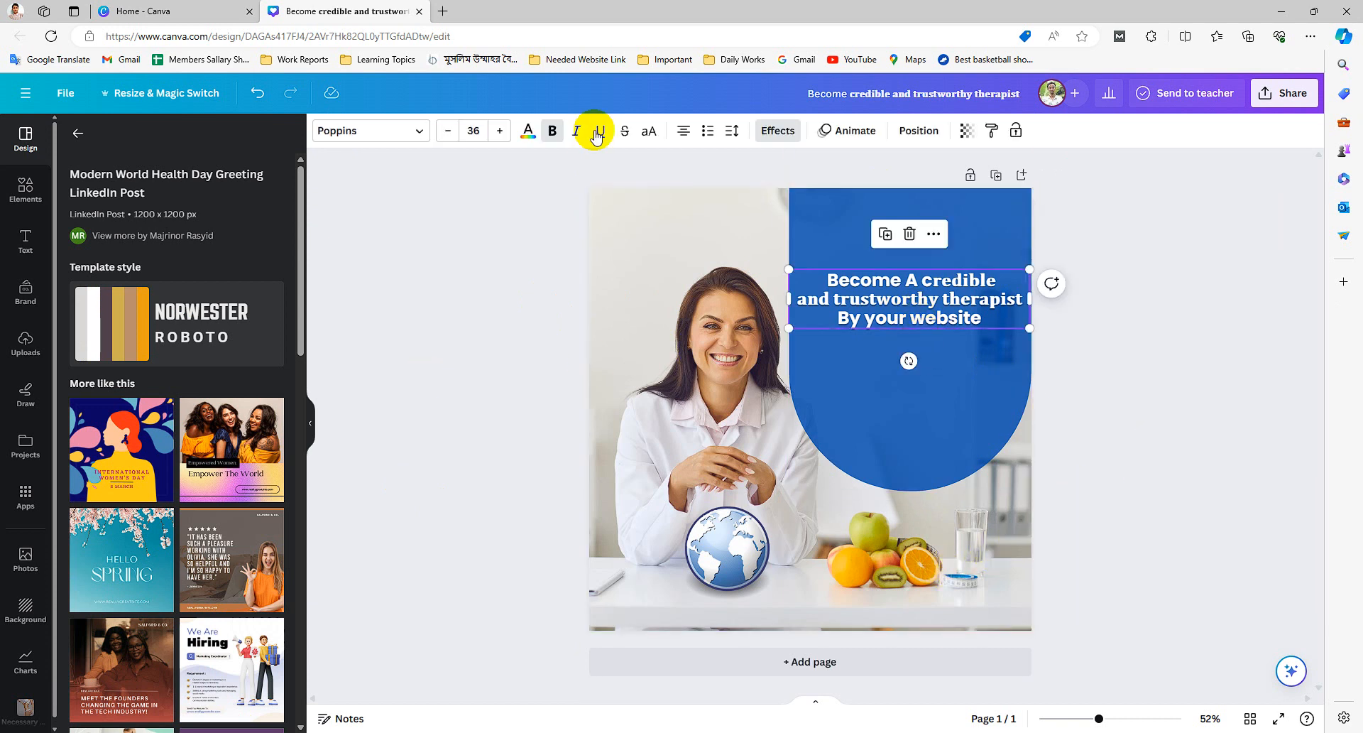
pyautogui.click(731, 130)
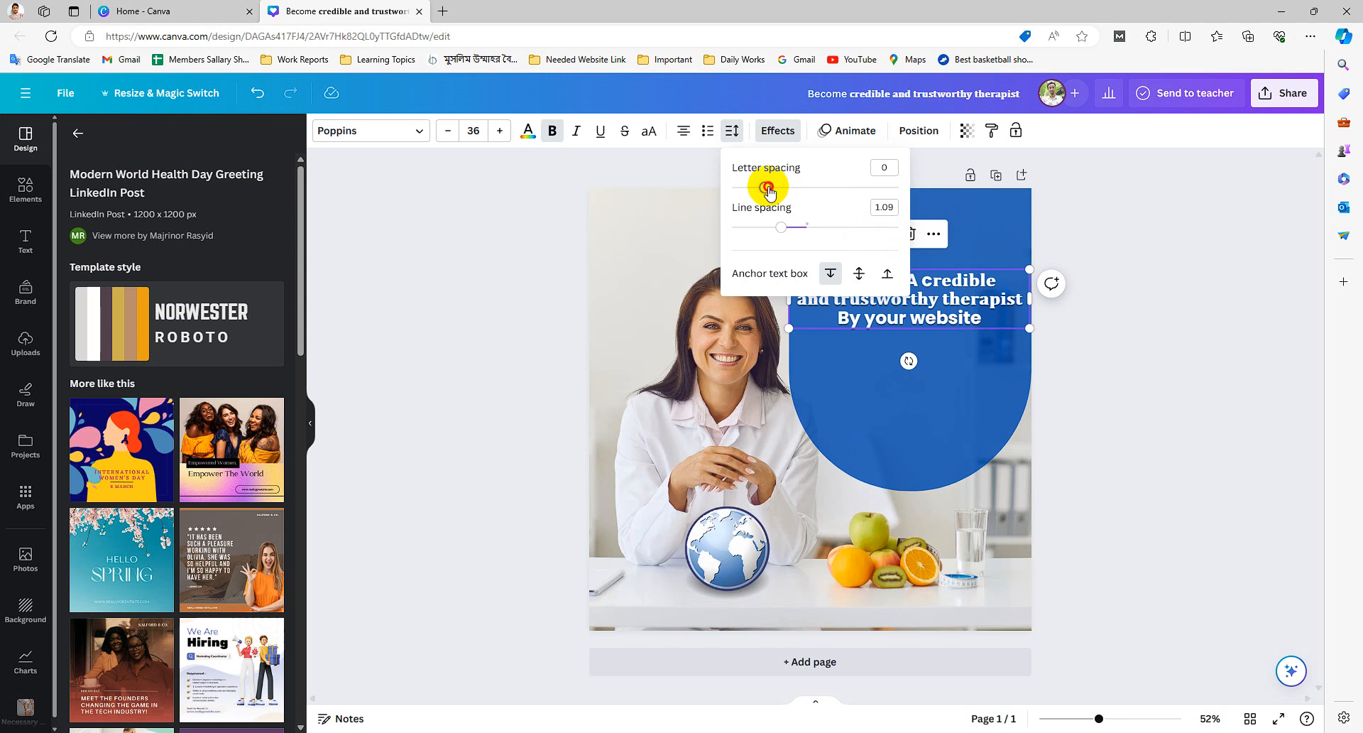
pyautogui.moveTo(767, 187); pyautogui.dragTo(810, 229)
pyautogui.click(449, 337)
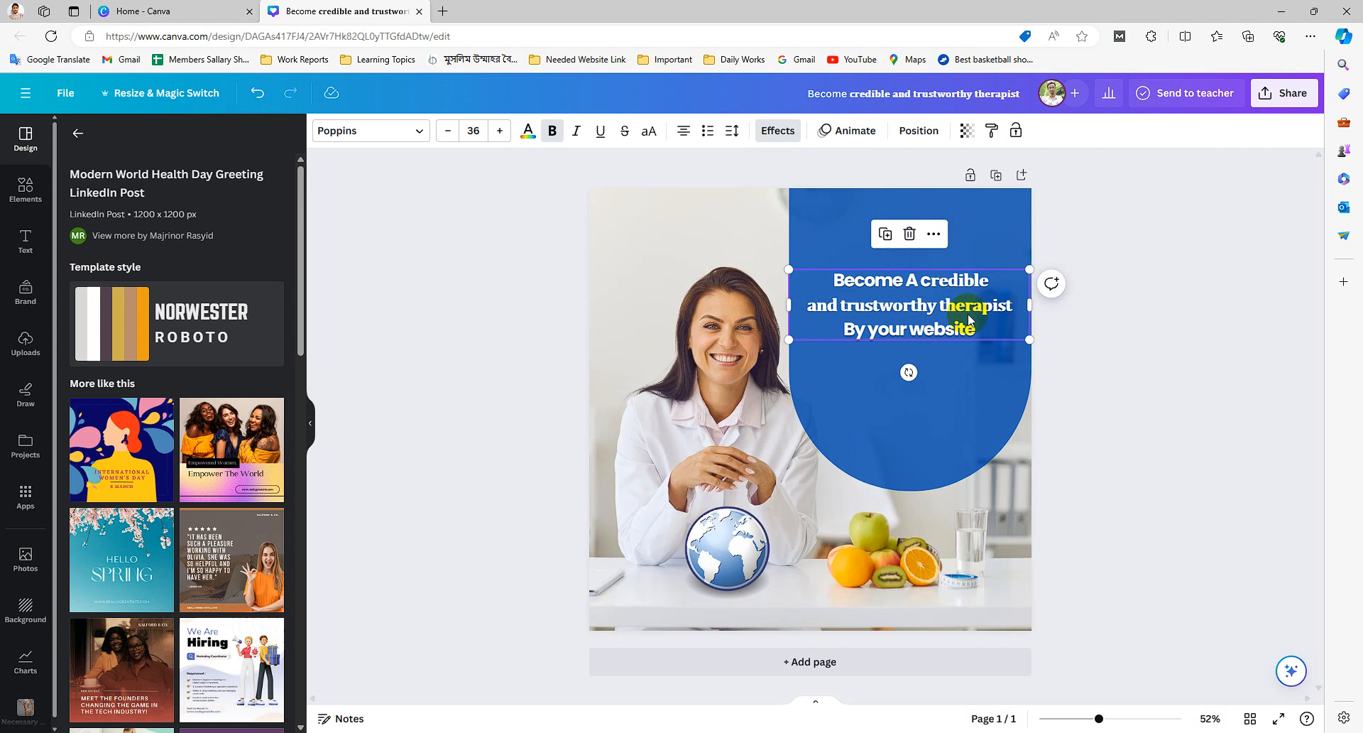
# - Increase the headline font size to 40
pyautogui.click(500, 130)
pyautogui.click(500, 131)
pyautogui.click(500, 131)
pyautogui.click(500, 131)
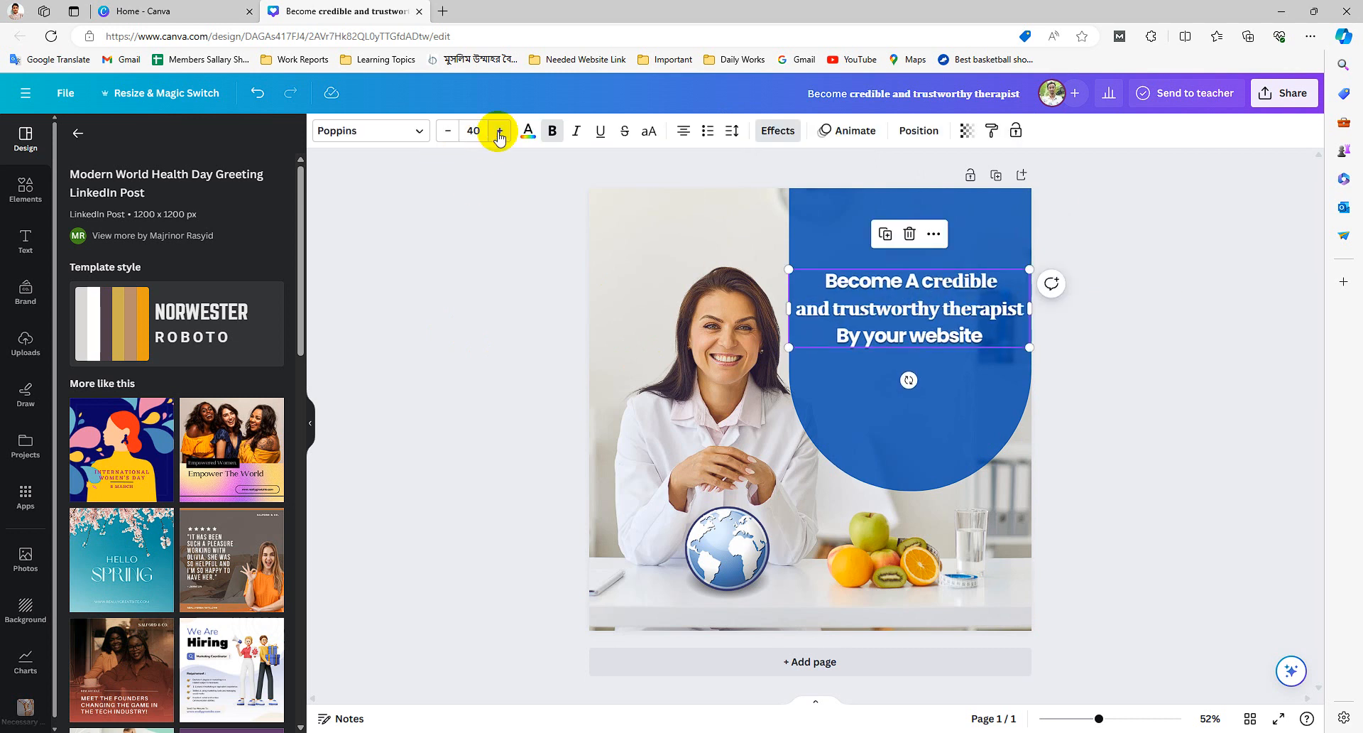
pyautogui.click(950, 308)
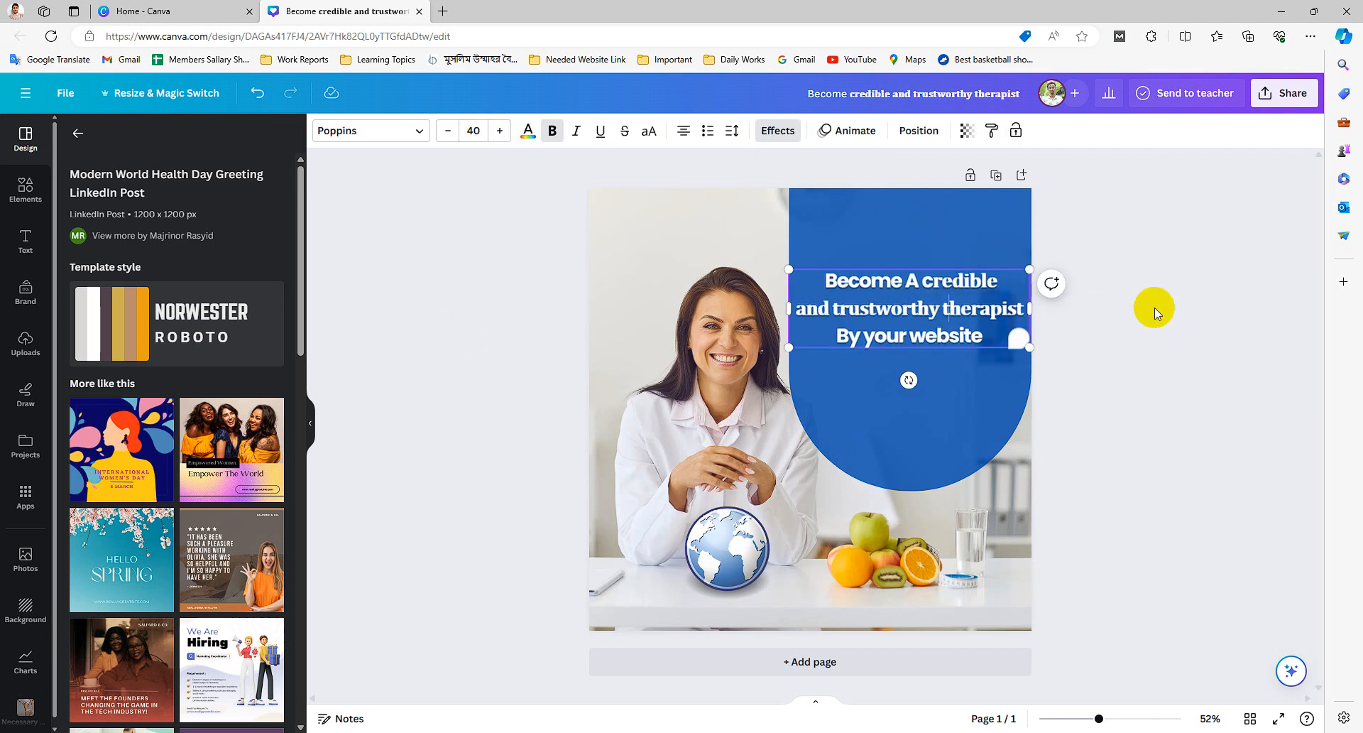
pyautogui.click(1154, 308)
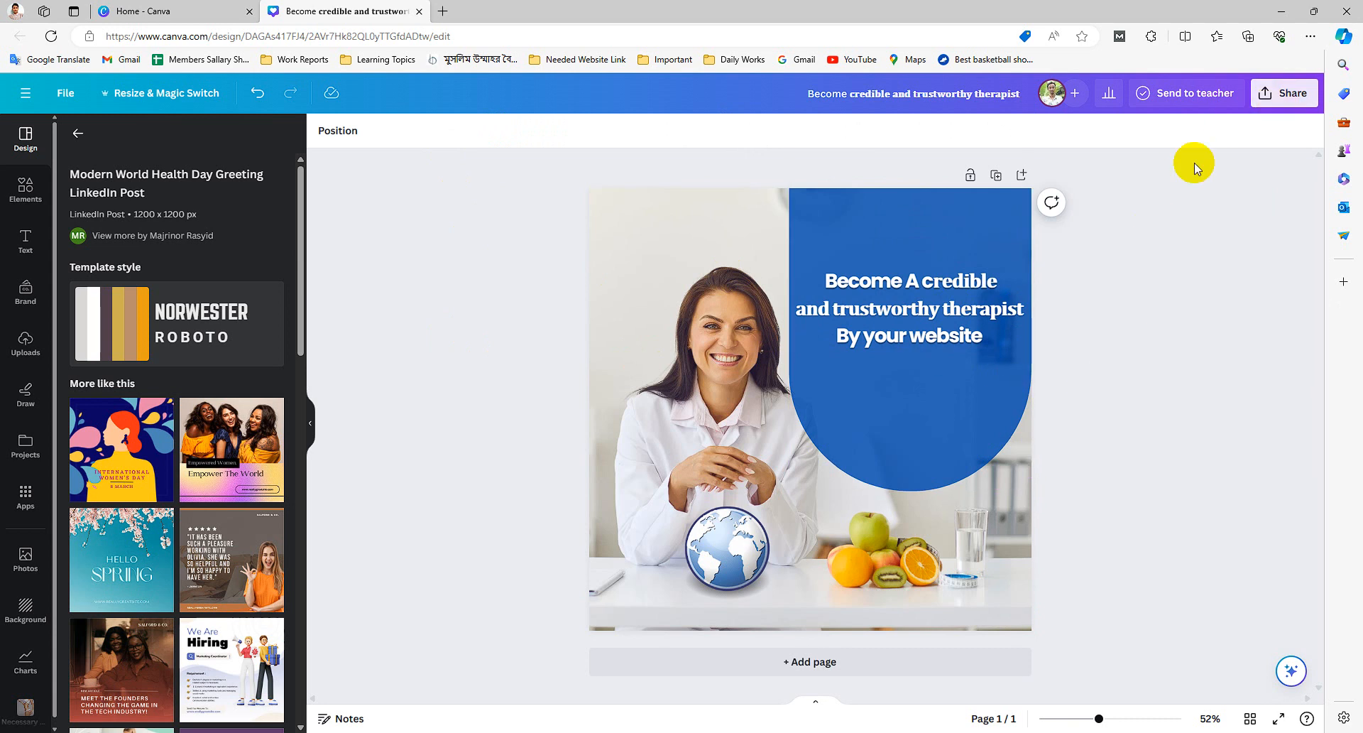
# - Download the design as a PNG at 1200 × 1200 px
pyautogui.click(1283, 93)
pyautogui.click(1089, 448)
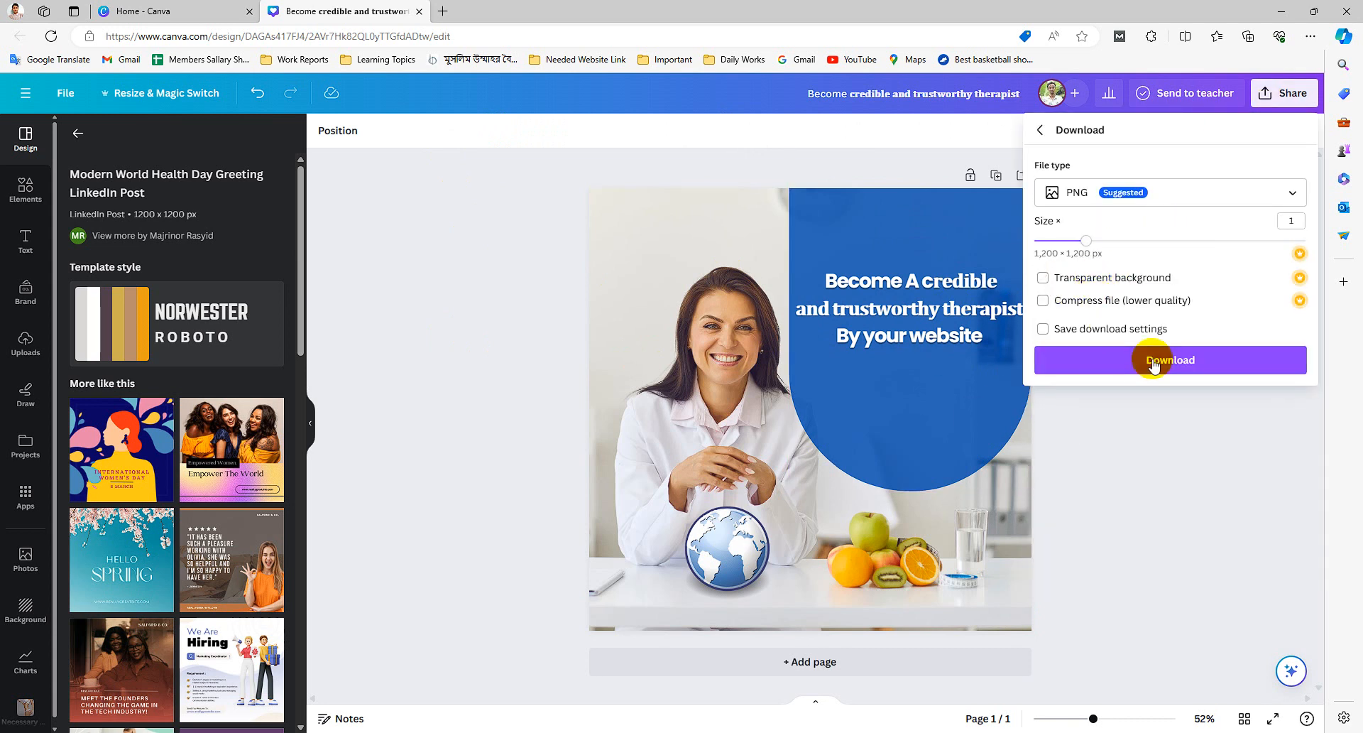
pyautogui.click(1154, 362)
pyautogui.moveTo(799, 730)
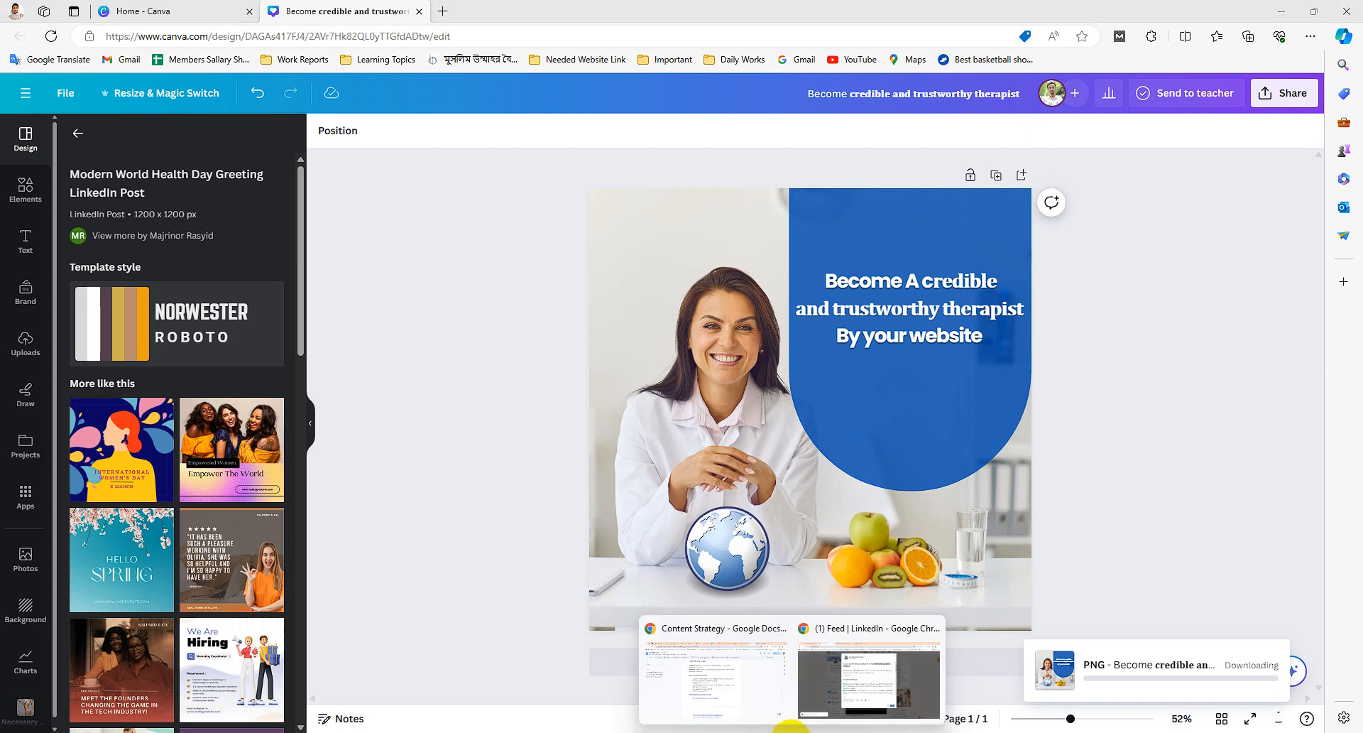
# - Switch to the LinkedIn post composer and attach the downloaded 'Become credible and trustworthy therapist.png' image from Downloads
pyautogui.click(863, 690)
pyautogui.scroll(-10, 639, 522)
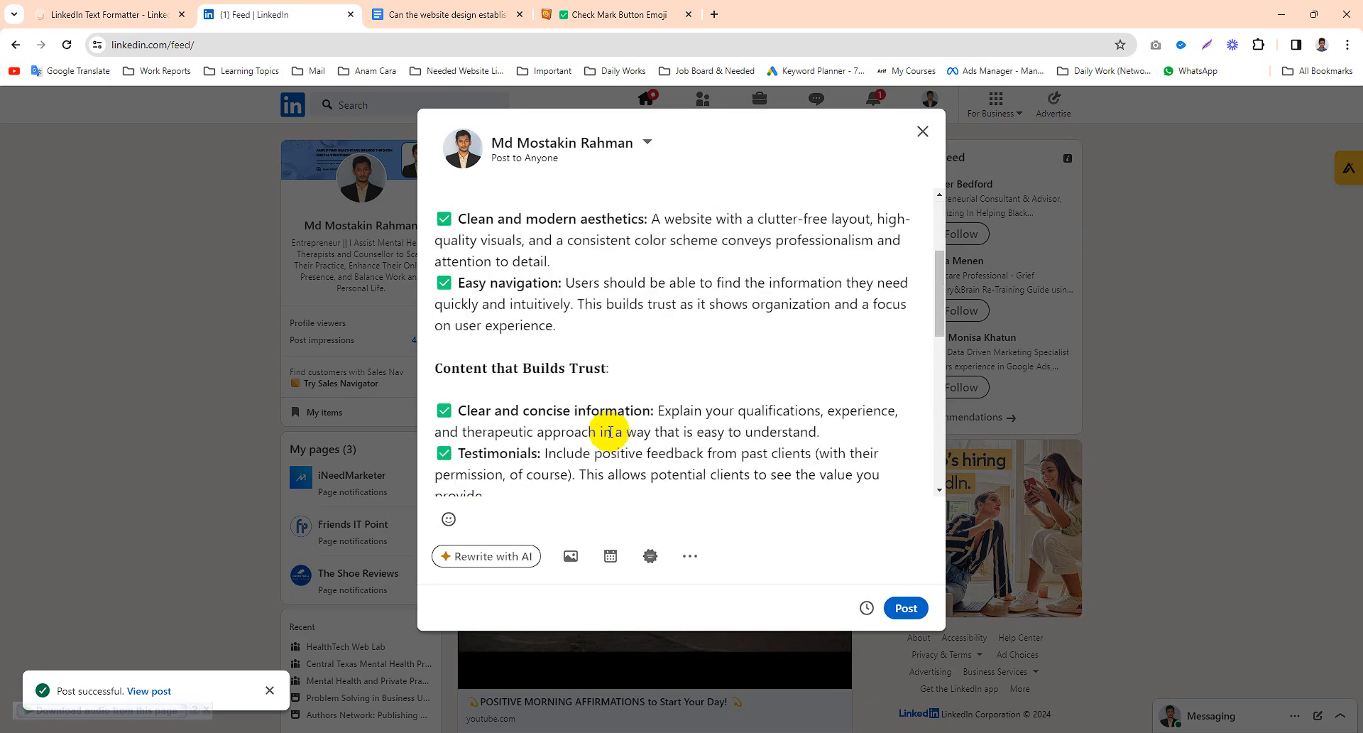
pyautogui.click(571, 556)
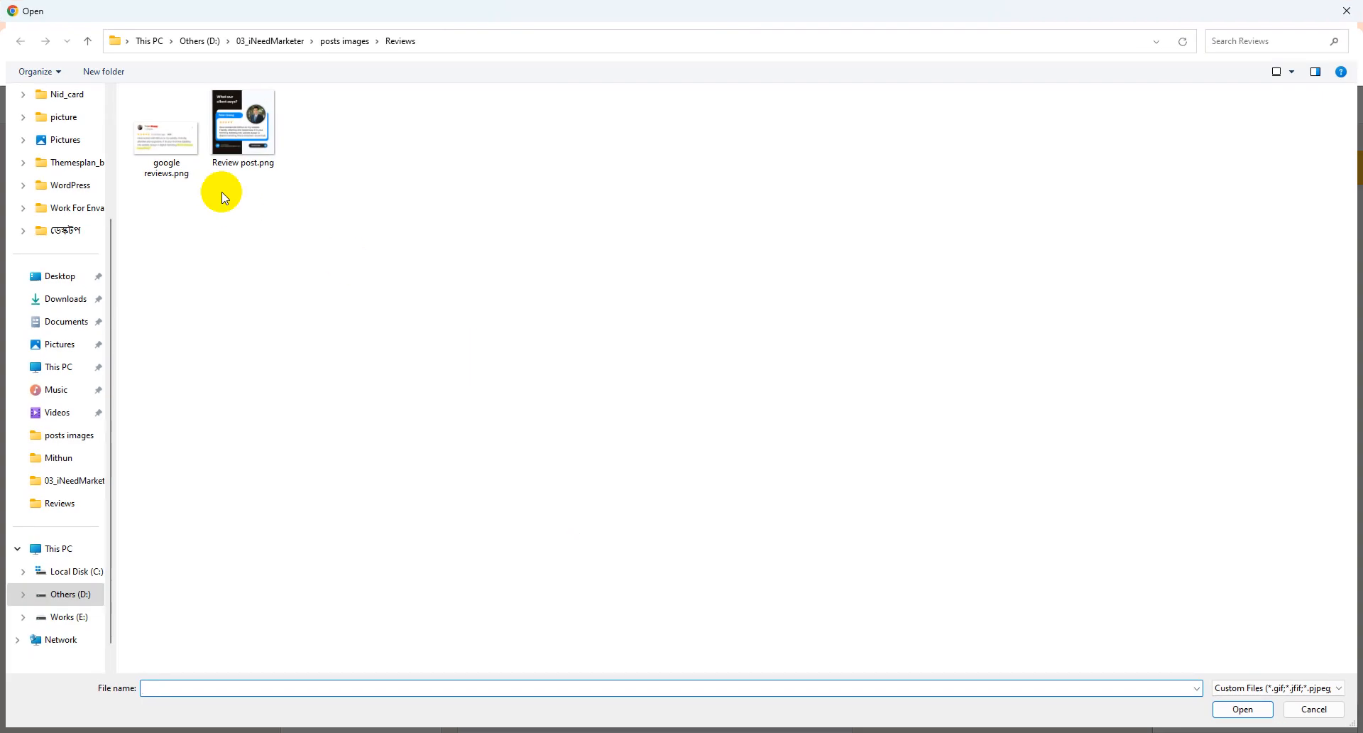
pyautogui.click(66, 302)
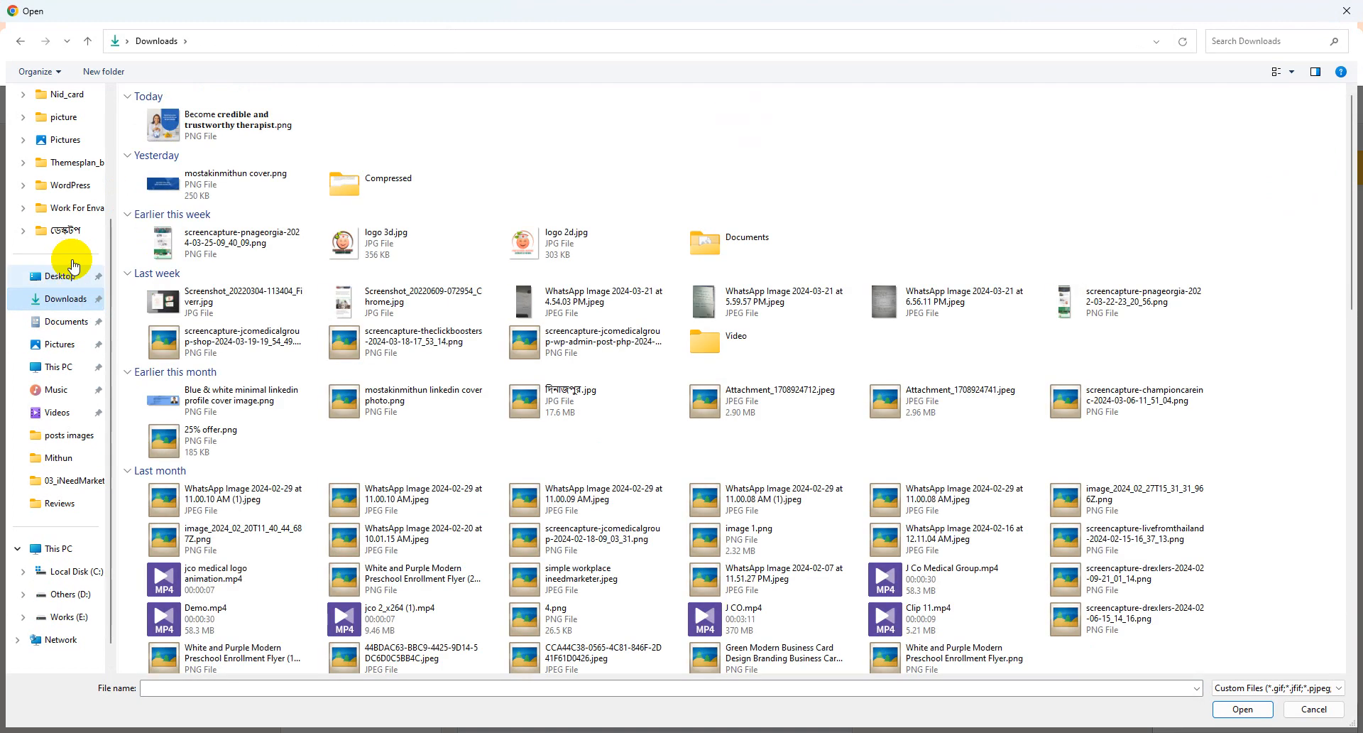
pyautogui.click(208, 126)
pyautogui.doubleClick(210, 127)
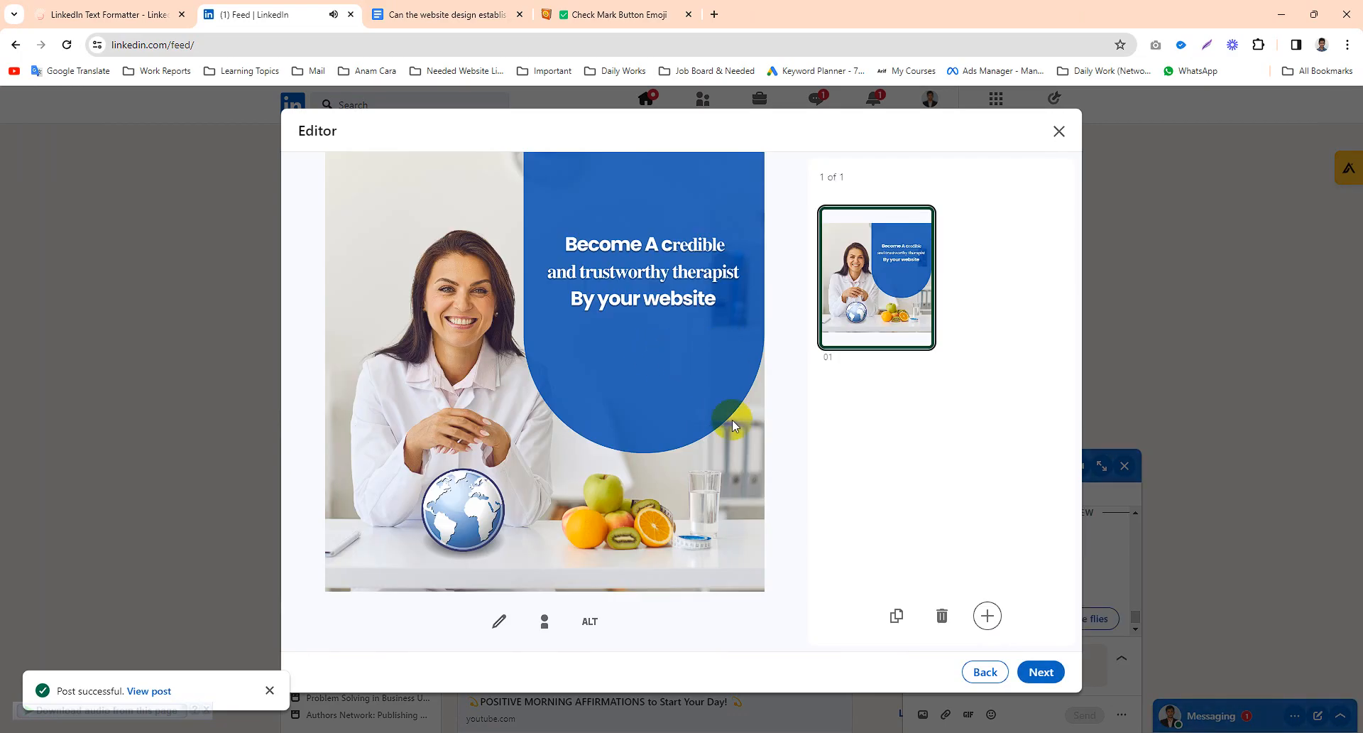
# - Add the alt text 'therapist website' to the attached image
pyautogui.click(590, 622)
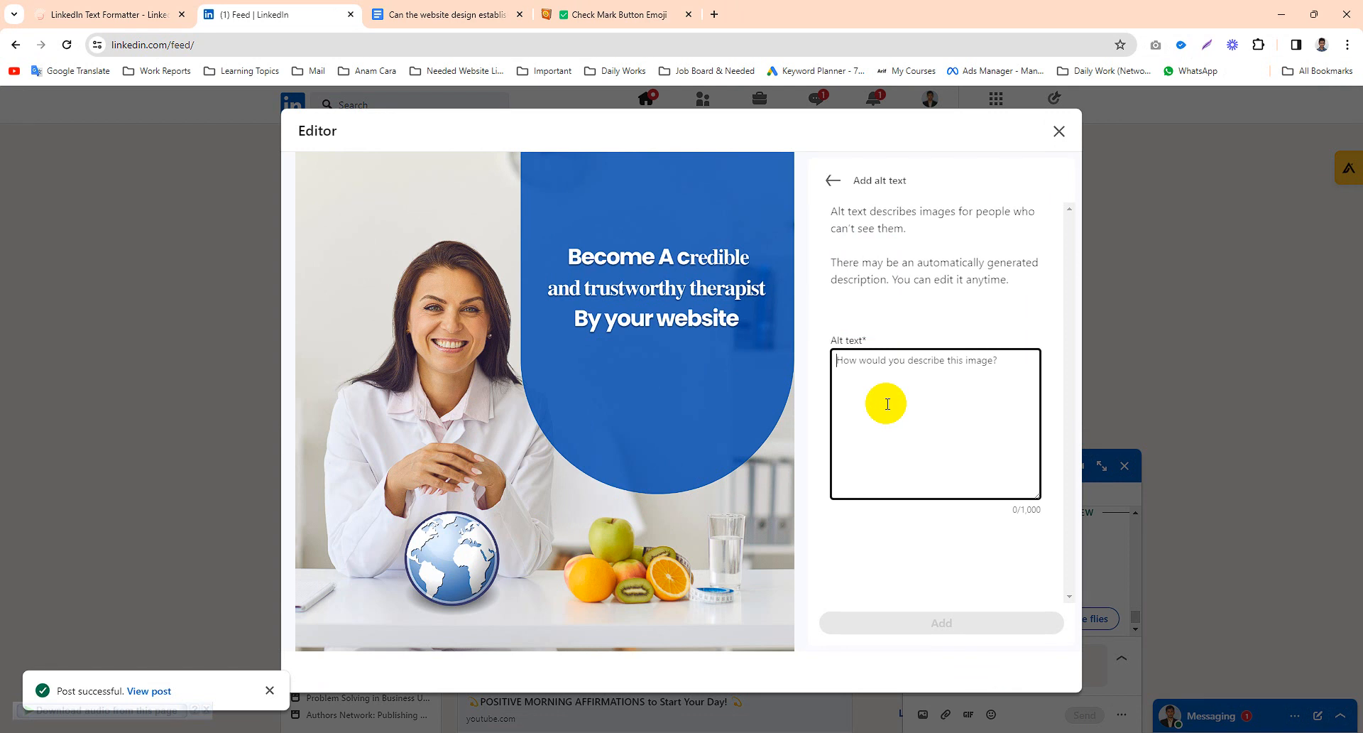
pyautogui.write('therapist website')
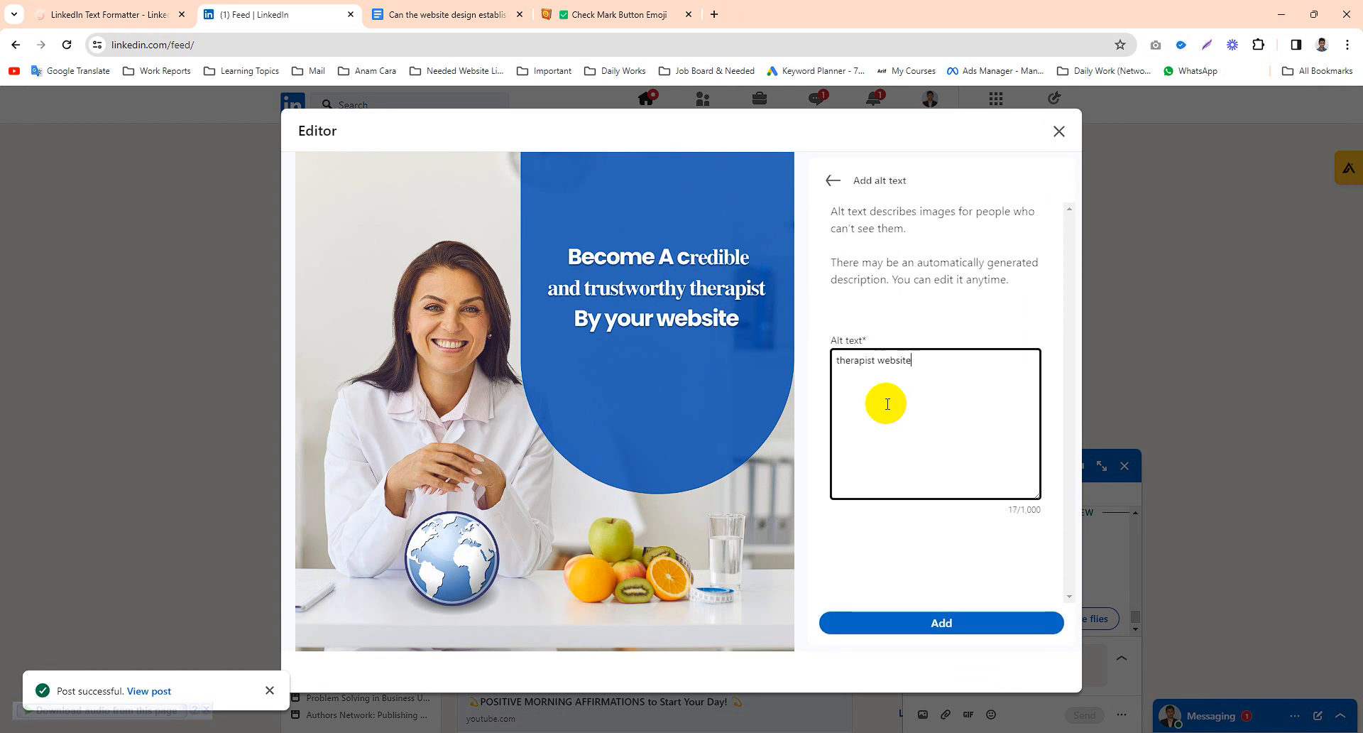
pyautogui.click(944, 623)
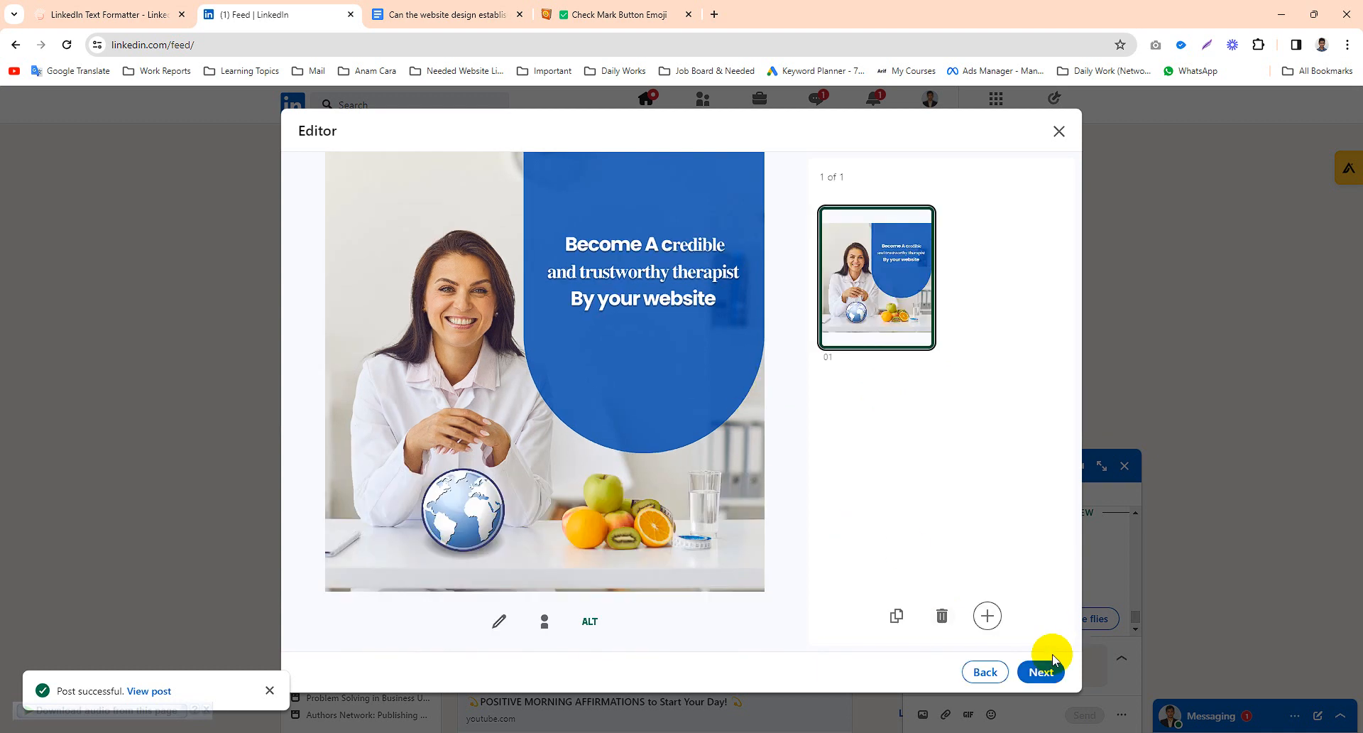
# - Publish the post with the attached image, declining the suggestion to also share it in a group
pyautogui.click(1041, 671)
pyautogui.scroll(10, 692, 369)
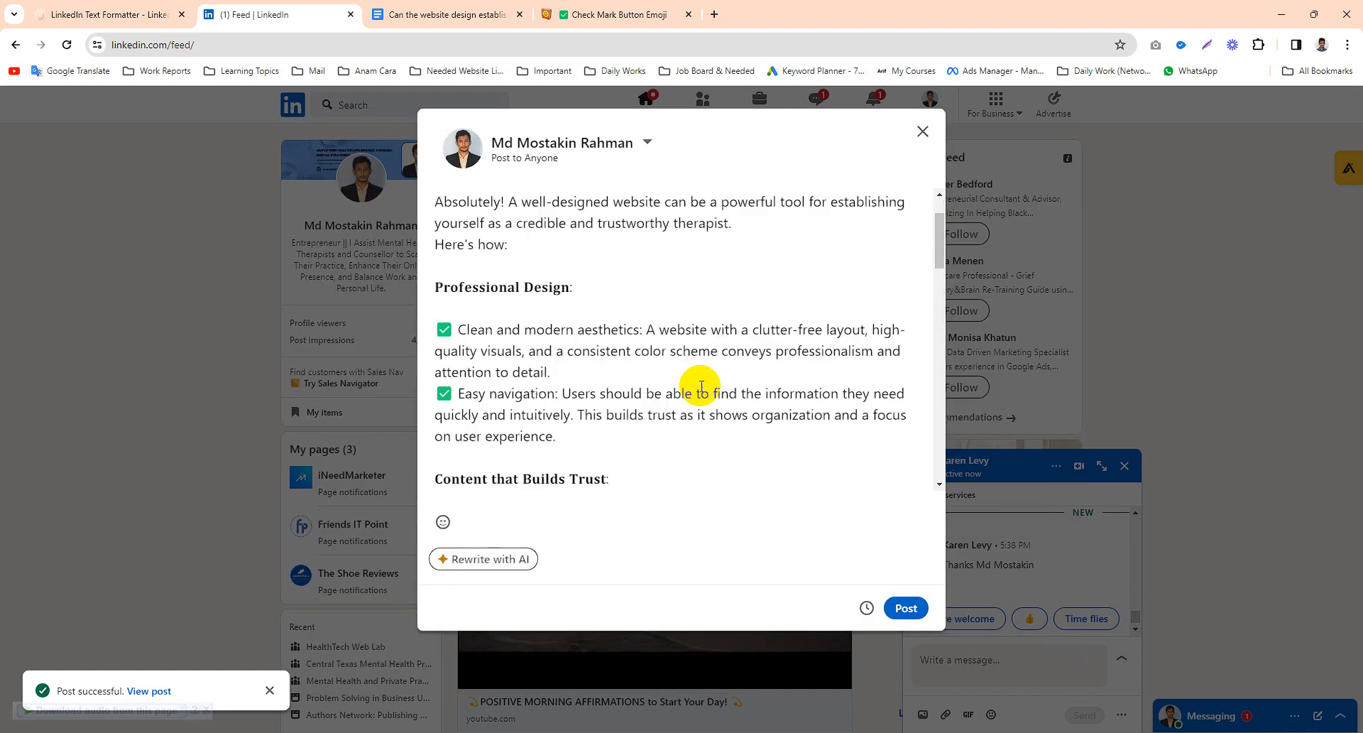
pyautogui.scroll(-10, 702, 387)
pyautogui.click(904, 607)
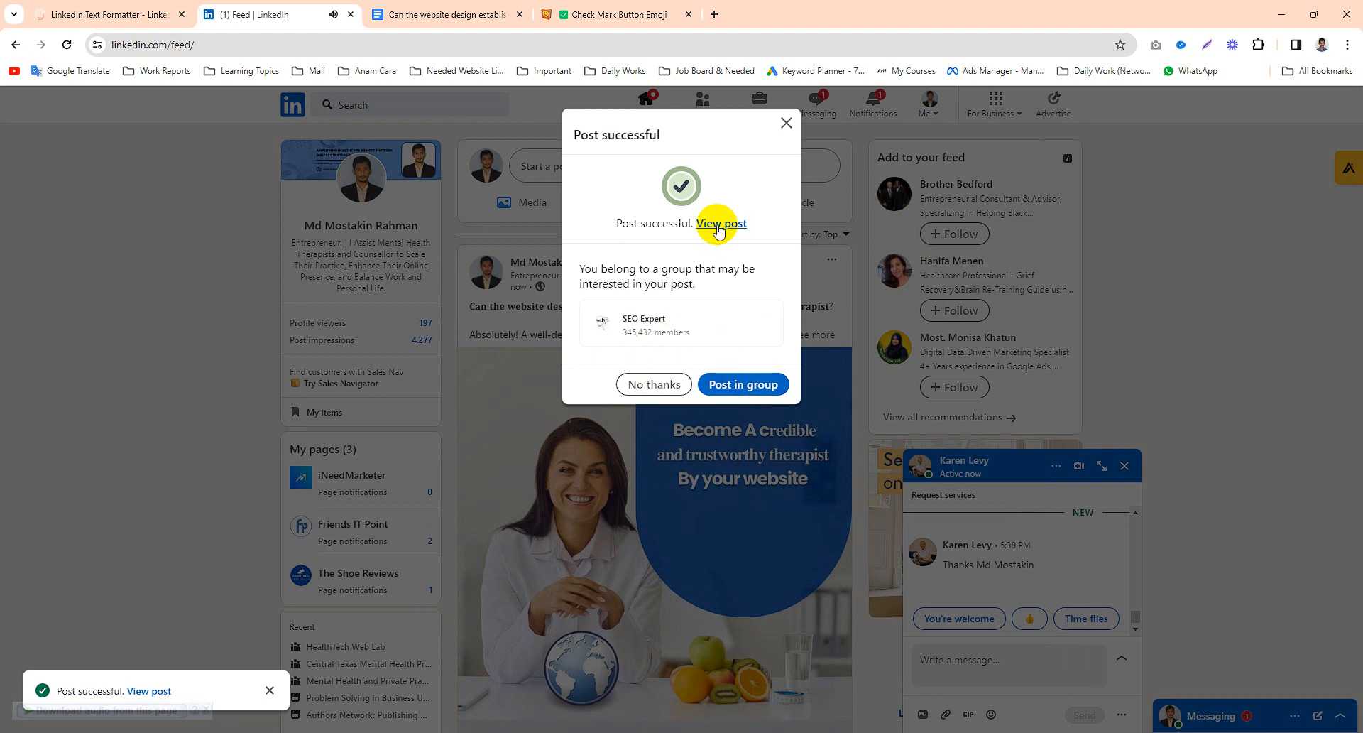
pyautogui.click(651, 390)
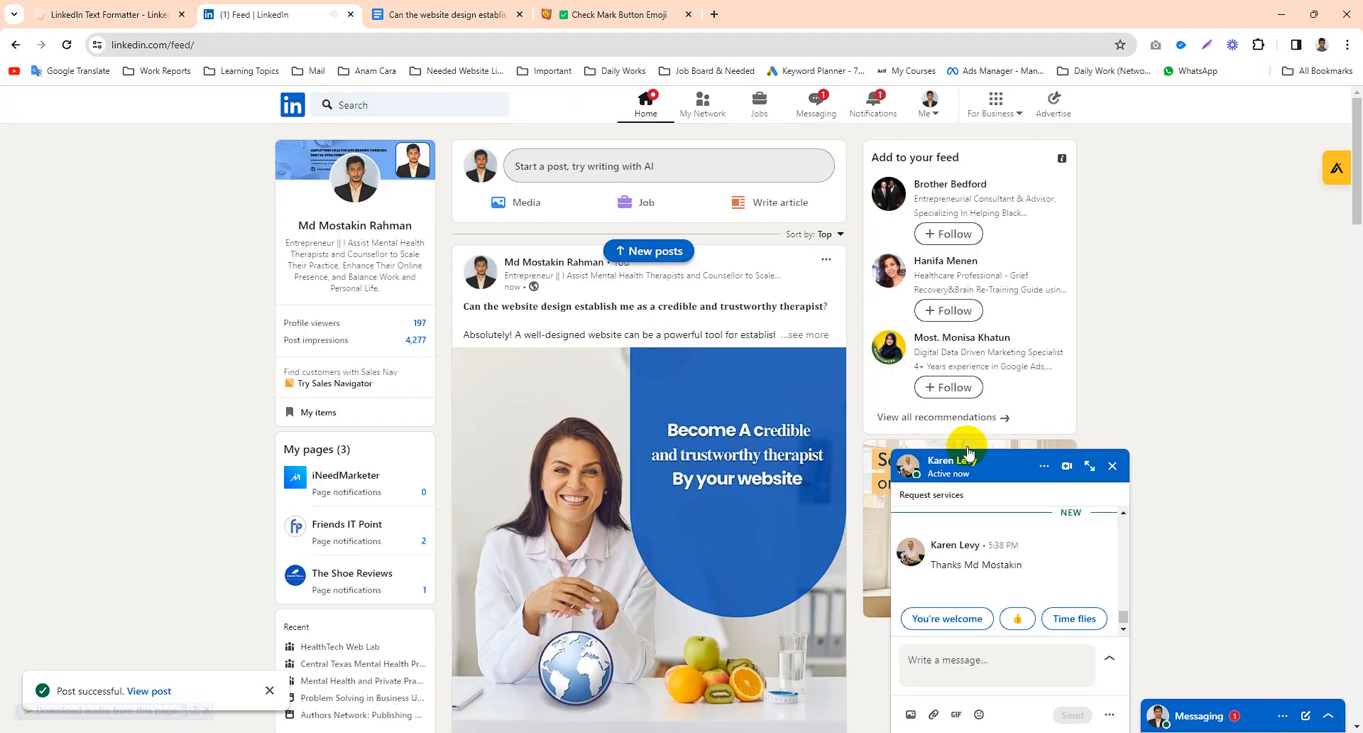
# - Close the chat window, expand the published post's full text and read through its content
pyautogui.click(1112, 466)
pyautogui.scroll(-4, 463, 495)
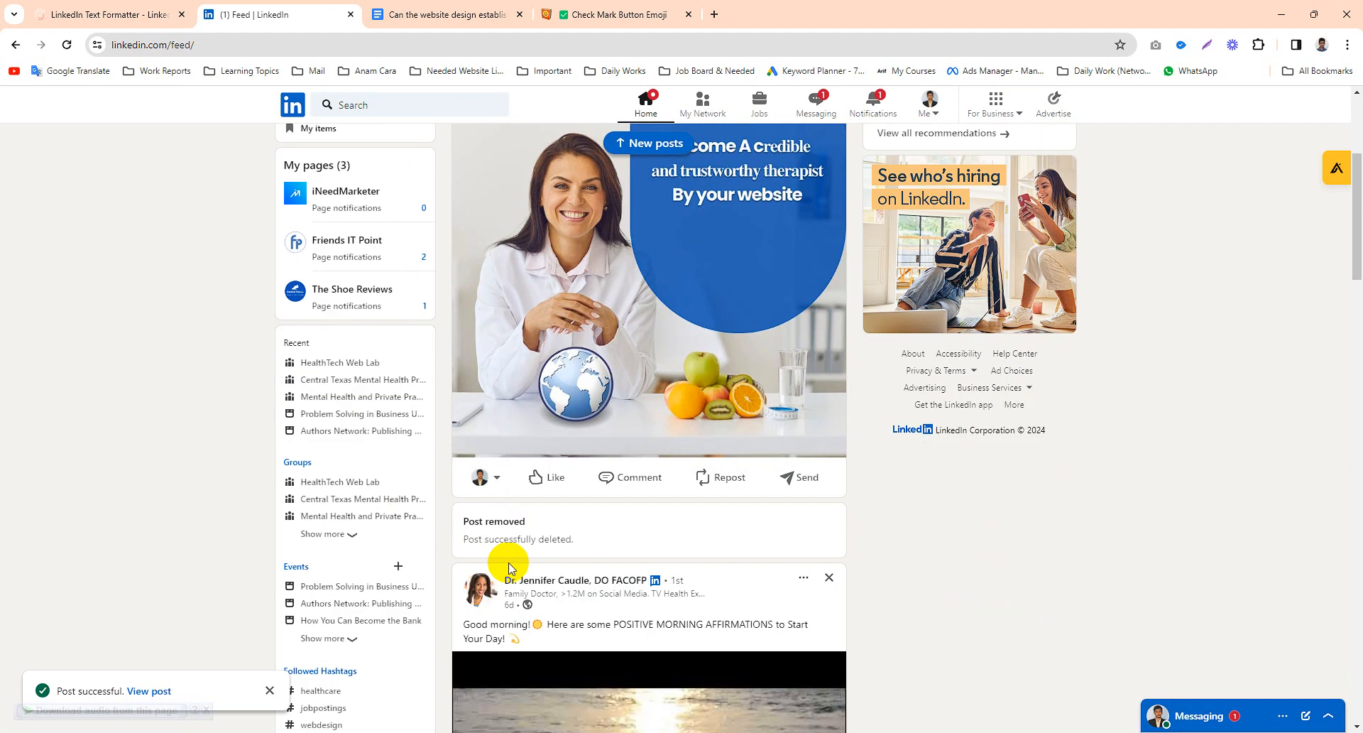
pyautogui.scroll(4, 563, 482)
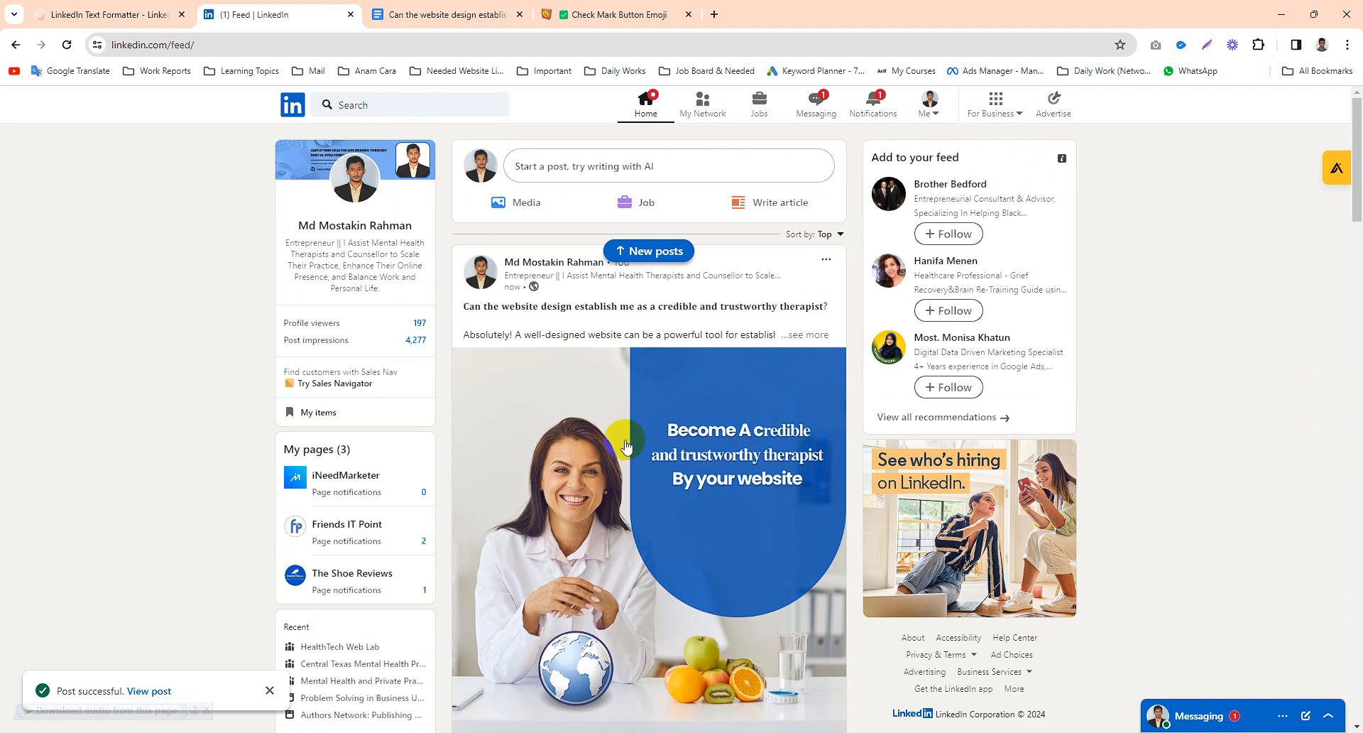
pyautogui.click(808, 335)
pyautogui.scroll(-4, 715, 274)
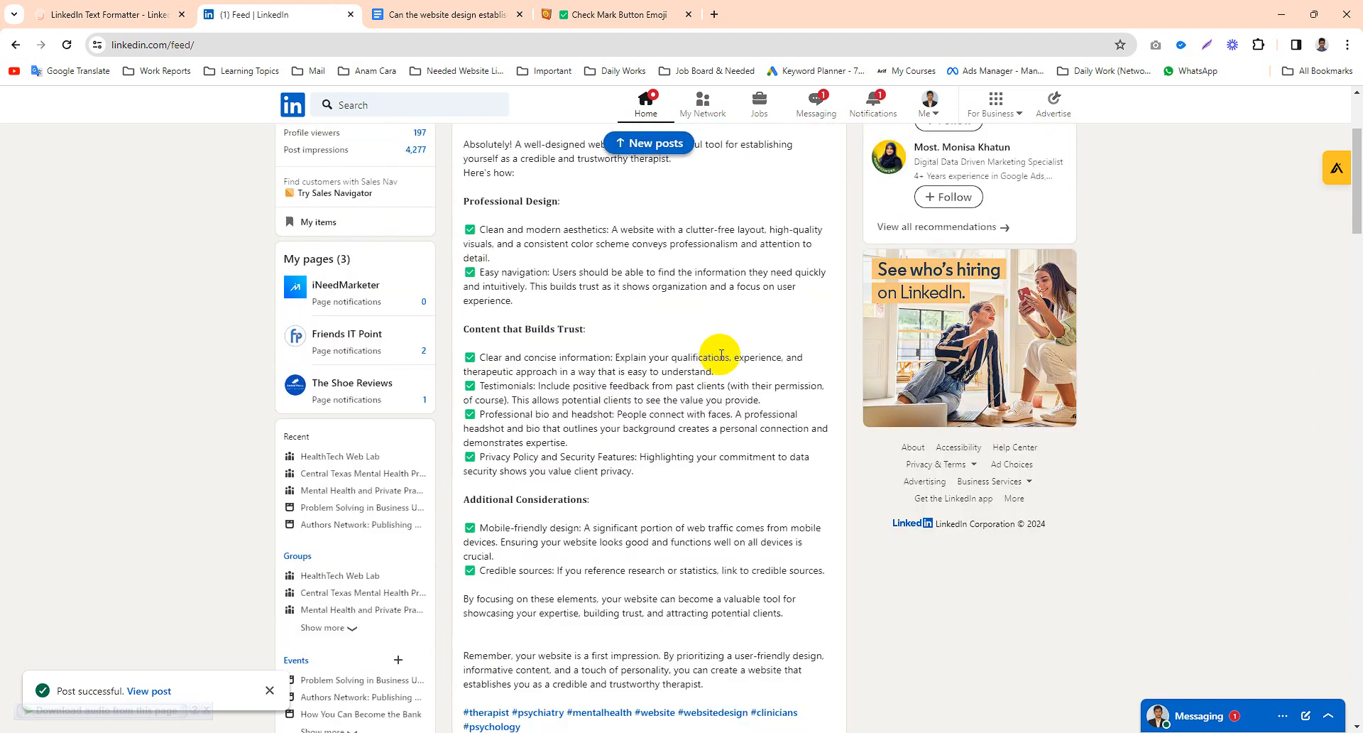
pyautogui.scroll(4, 624, 362)
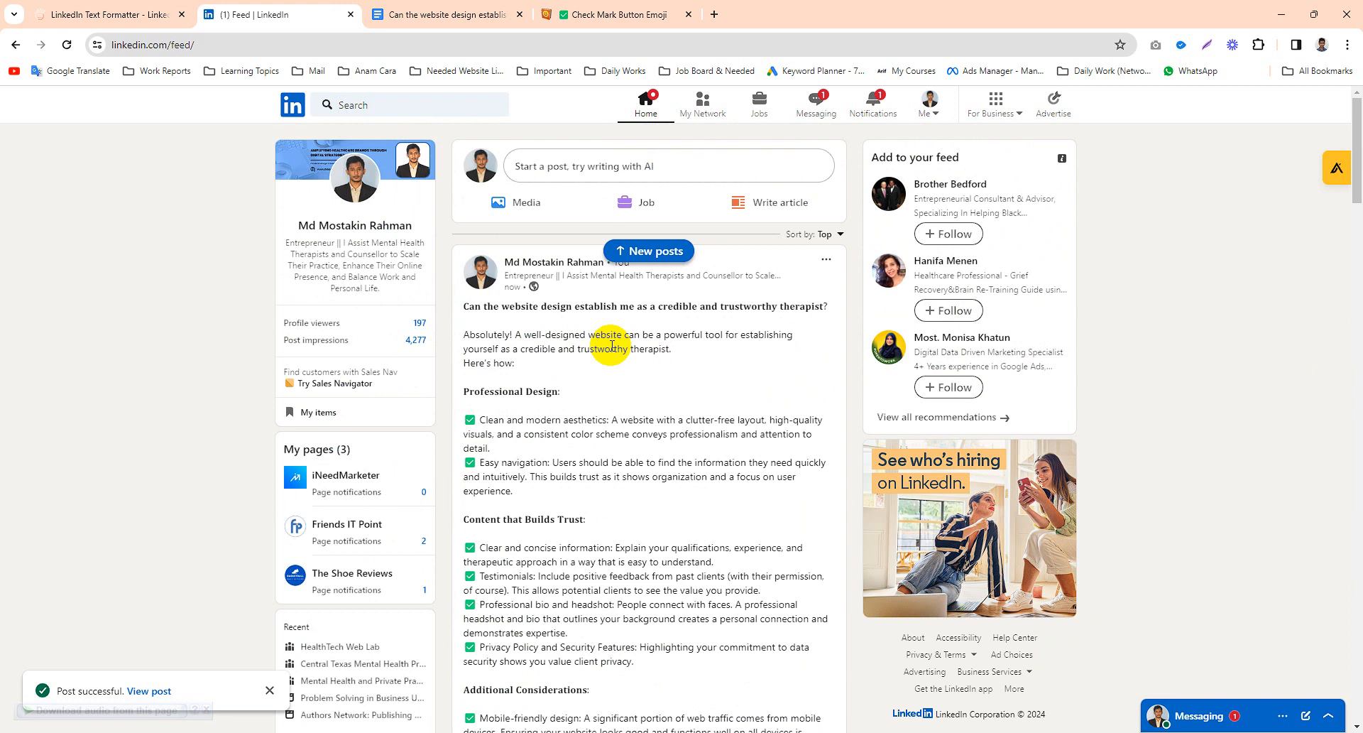
pyautogui.scroll(-1, 546, 340)
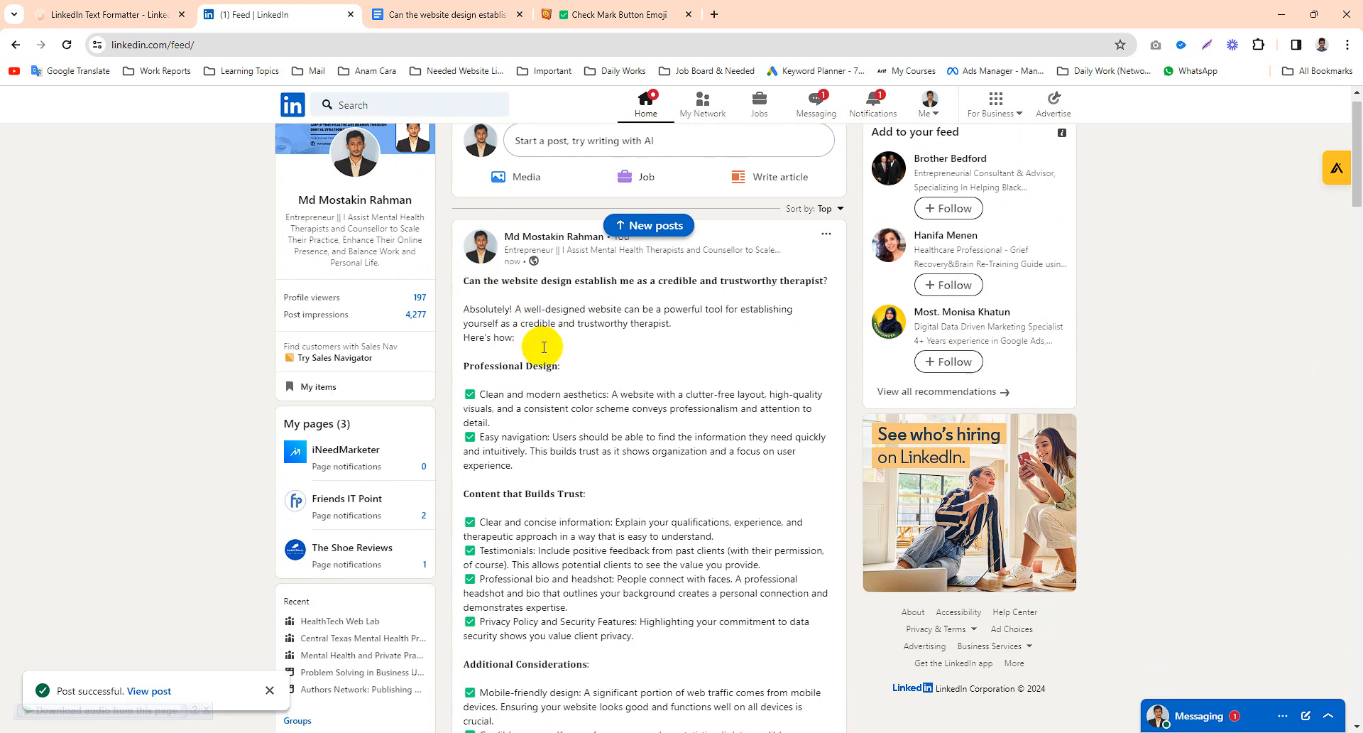
pyautogui.scroll(-2, 525, 298)
pyautogui.scroll(1, 490, 263)
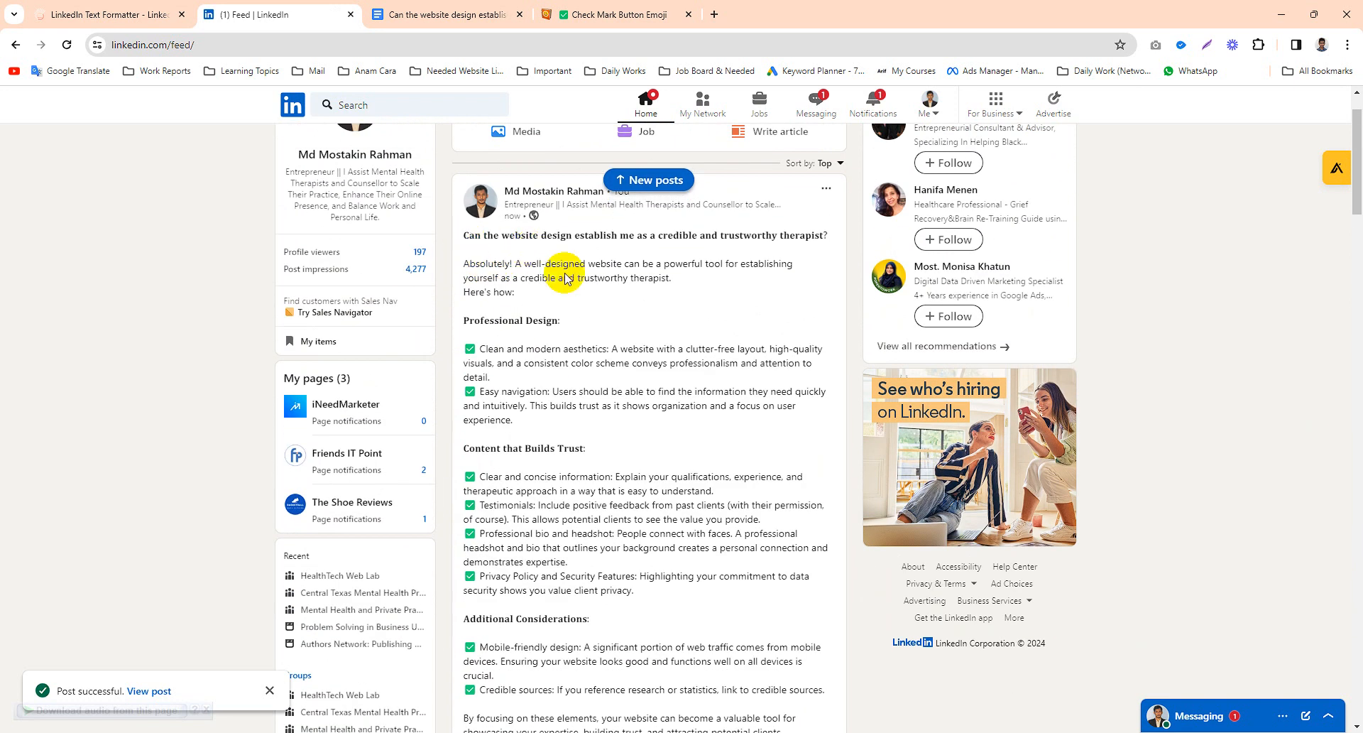
pyautogui.scroll(-4, 588, 298)
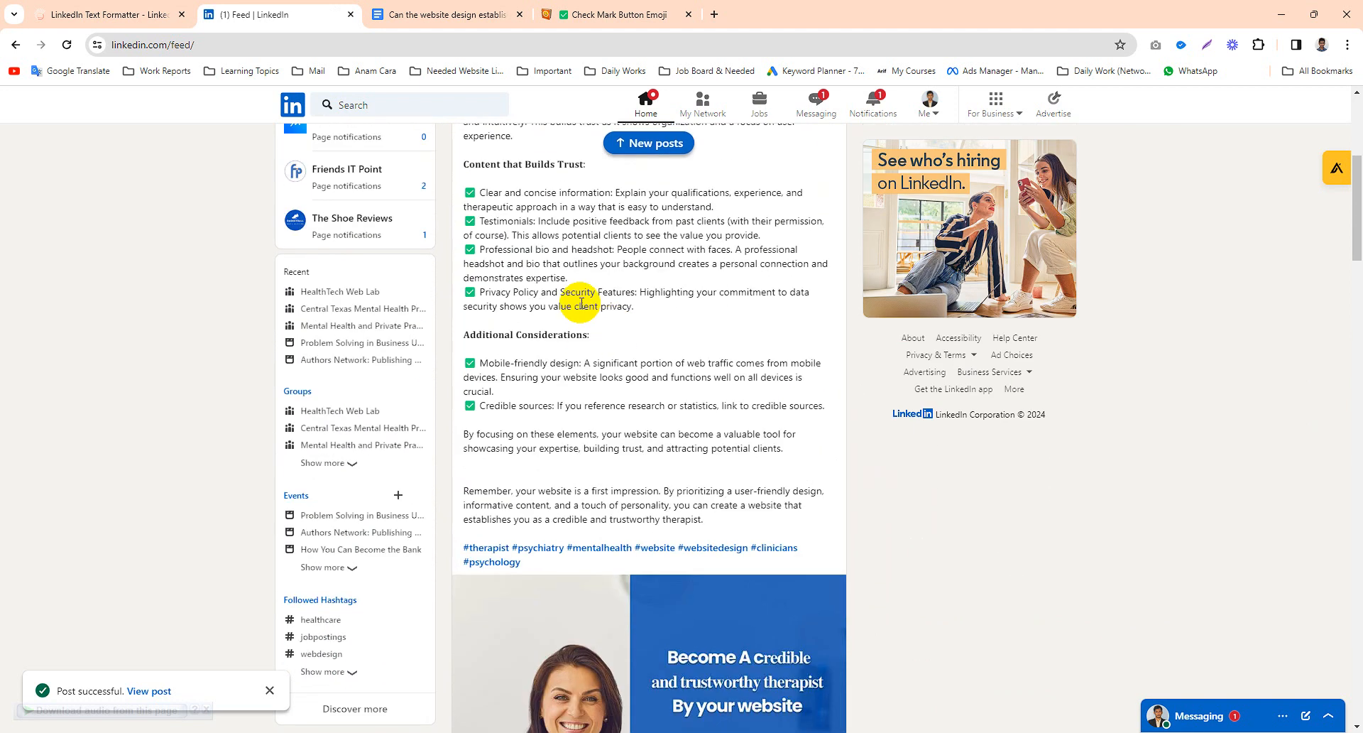
pyautogui.scroll(5, 589, 312)
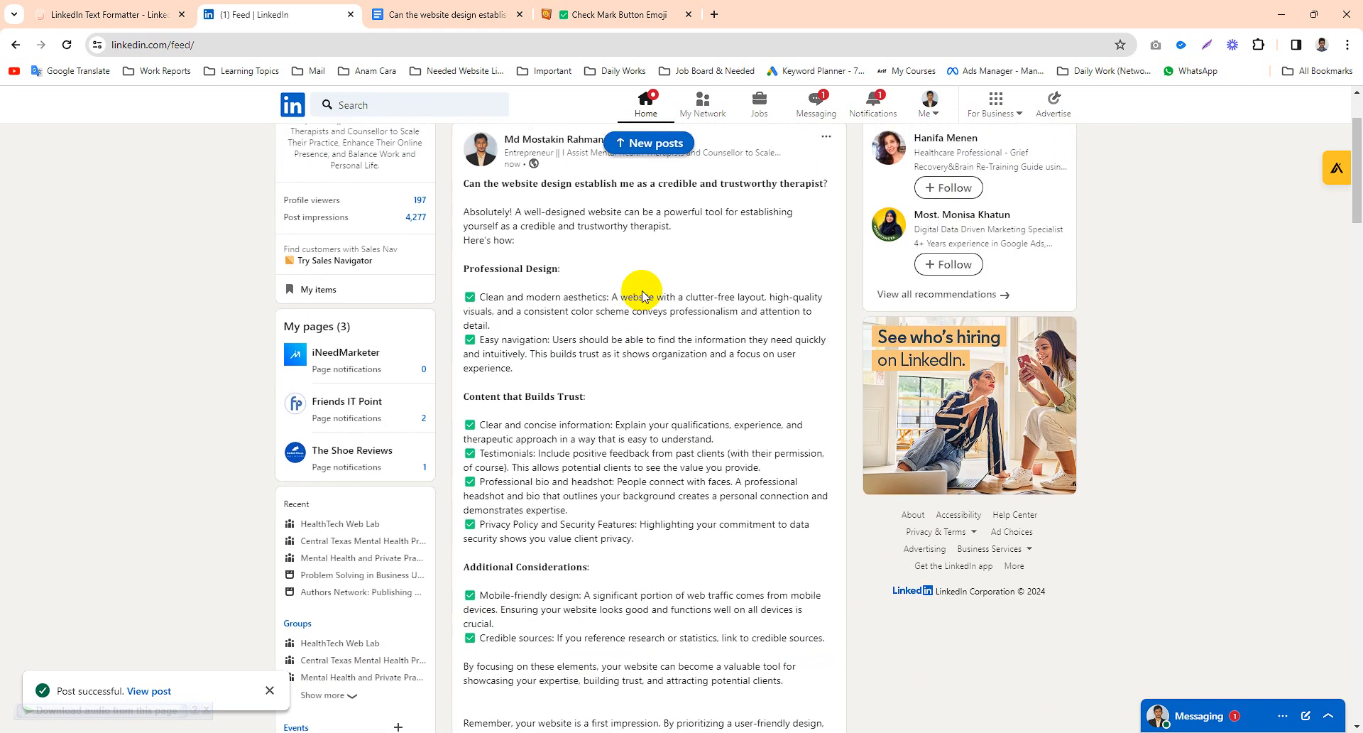
pyautogui.scroll(-8, 609, 345)
pyautogui.scroll(7, 609, 355)
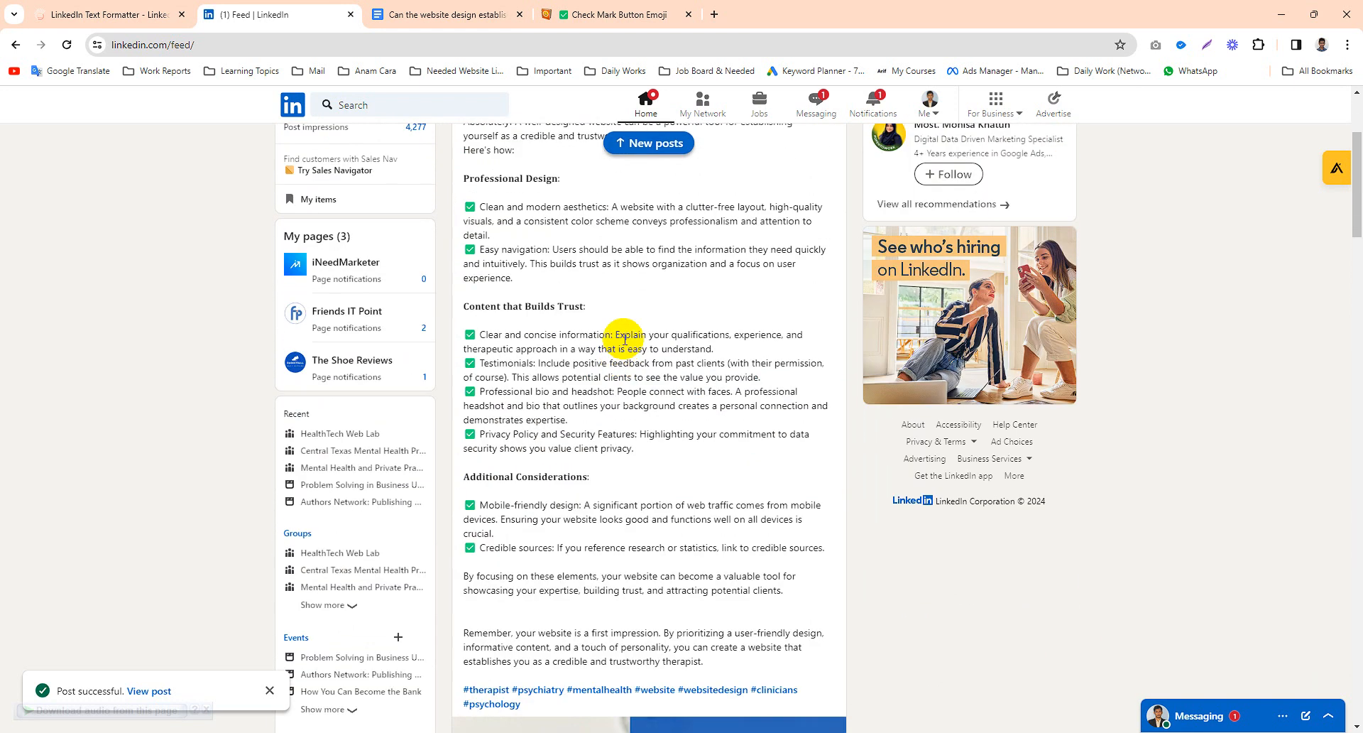
pyautogui.scroll(1, 609, 338)
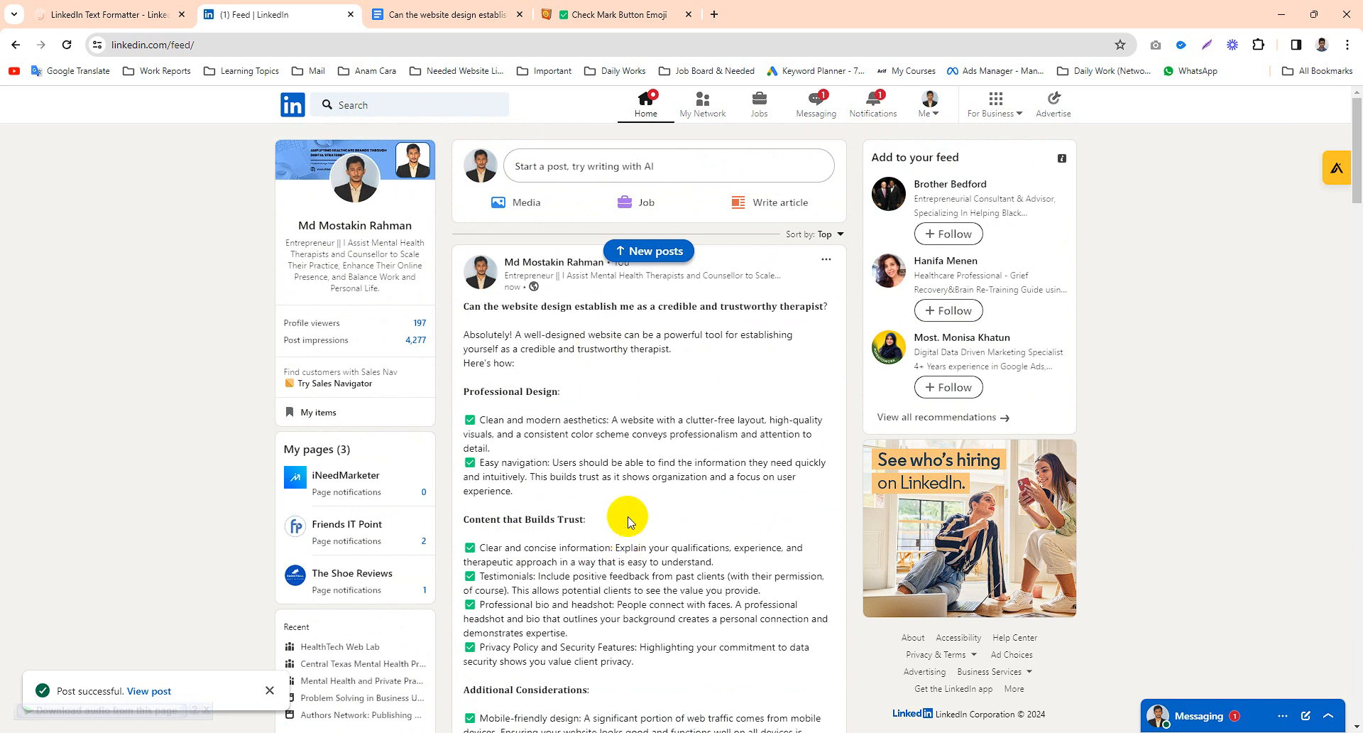